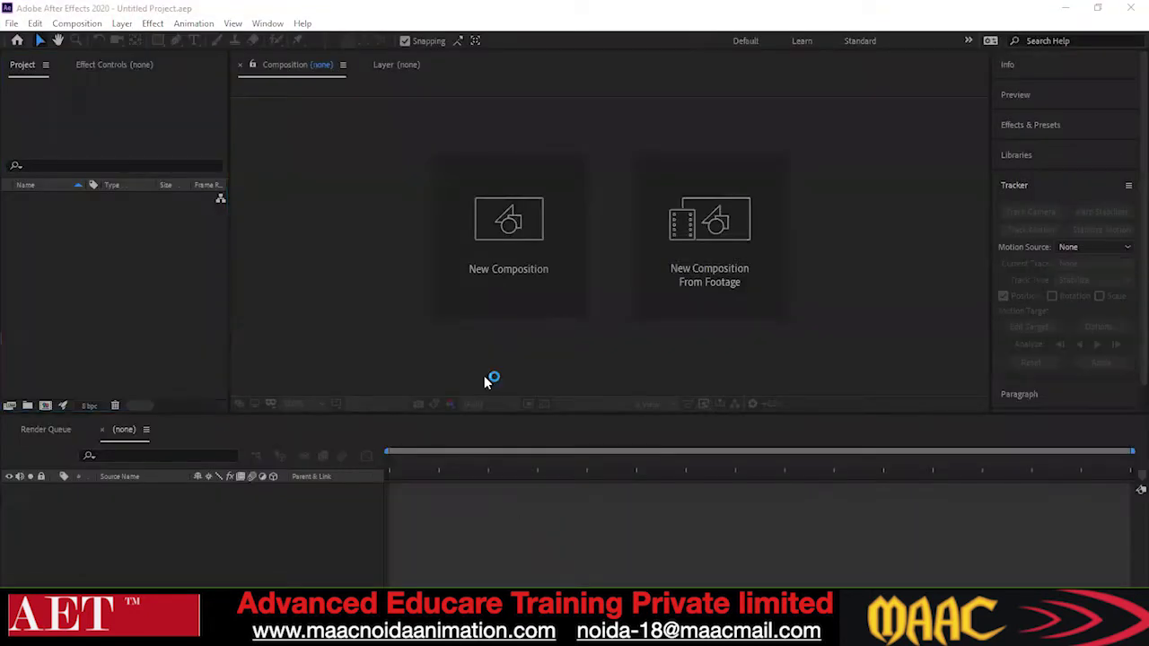
- Create a 1920 × 1080 px composition named Comp 1 with a duration of 0:00:16:02
left_click(517, 278)
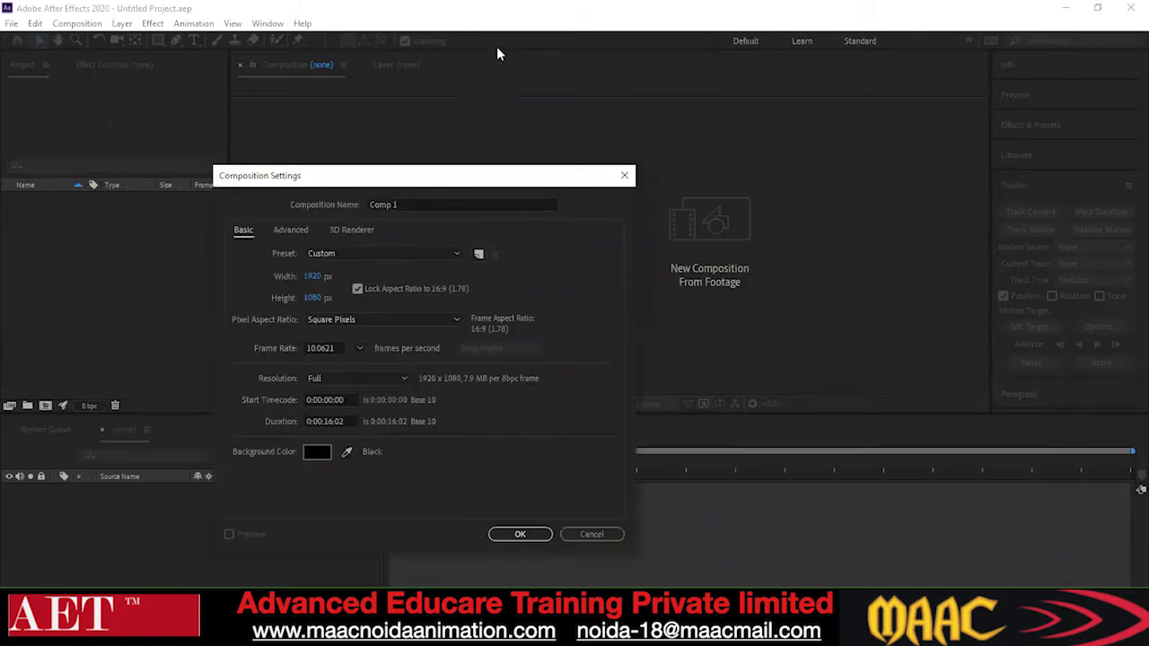
key("Return")
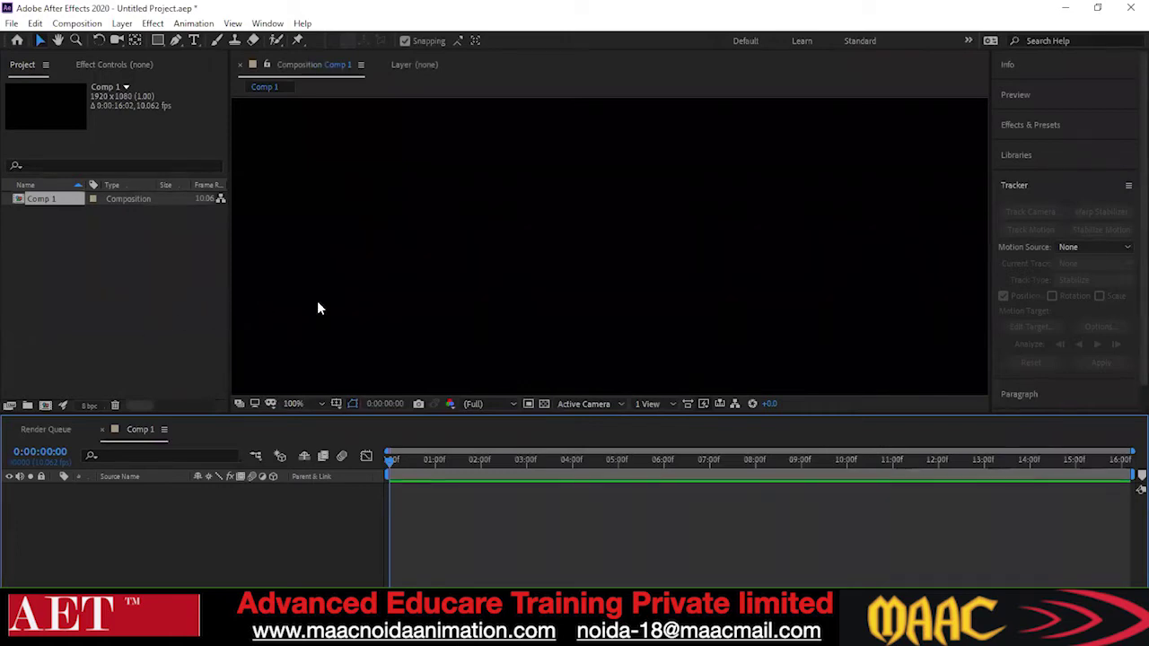
scroll(317, 306, "down", 4)
scroll(579, 272, "up", 1)
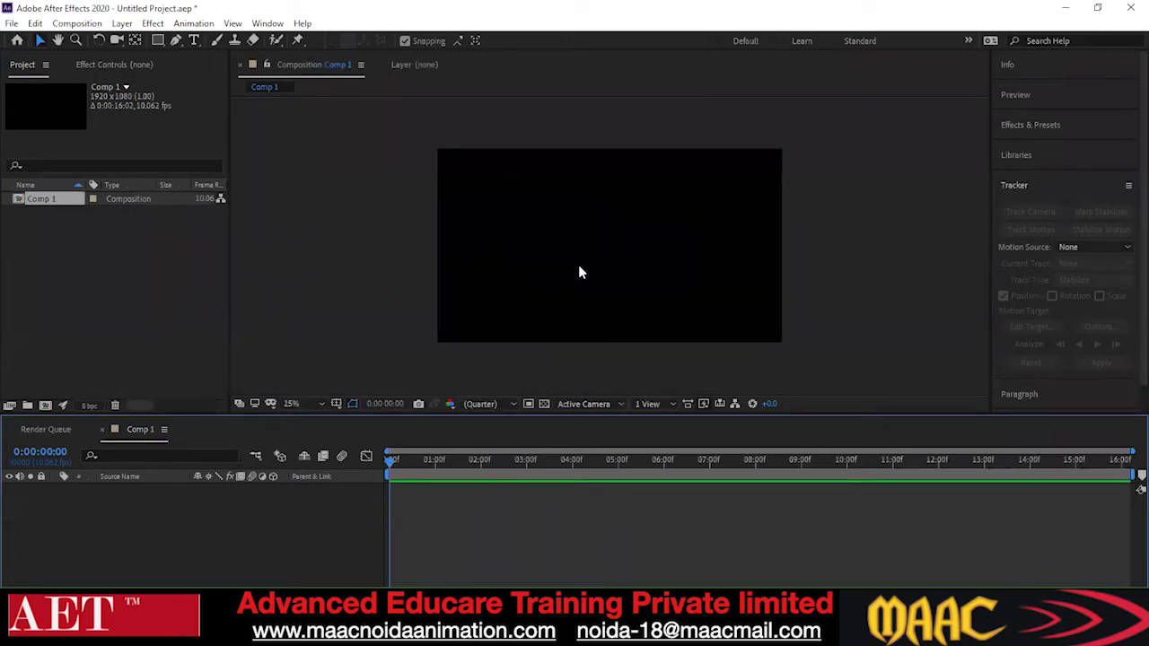
left_click(61, 265)
key("ctrl+i")
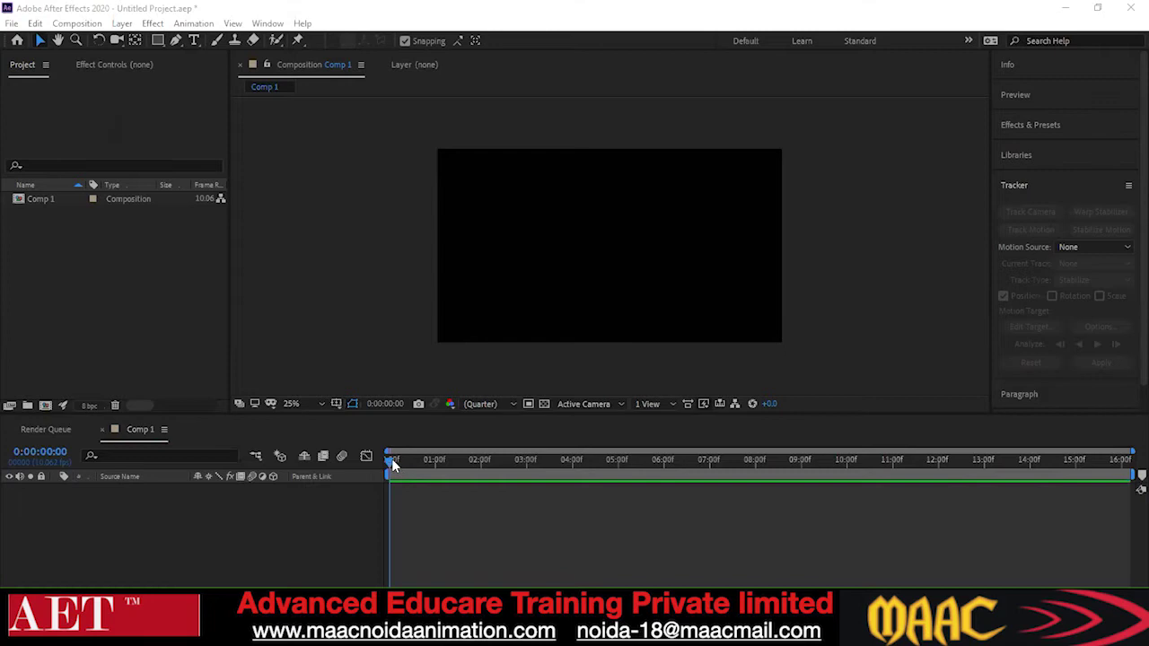
left_click_drag(400, 460, 392, 457)
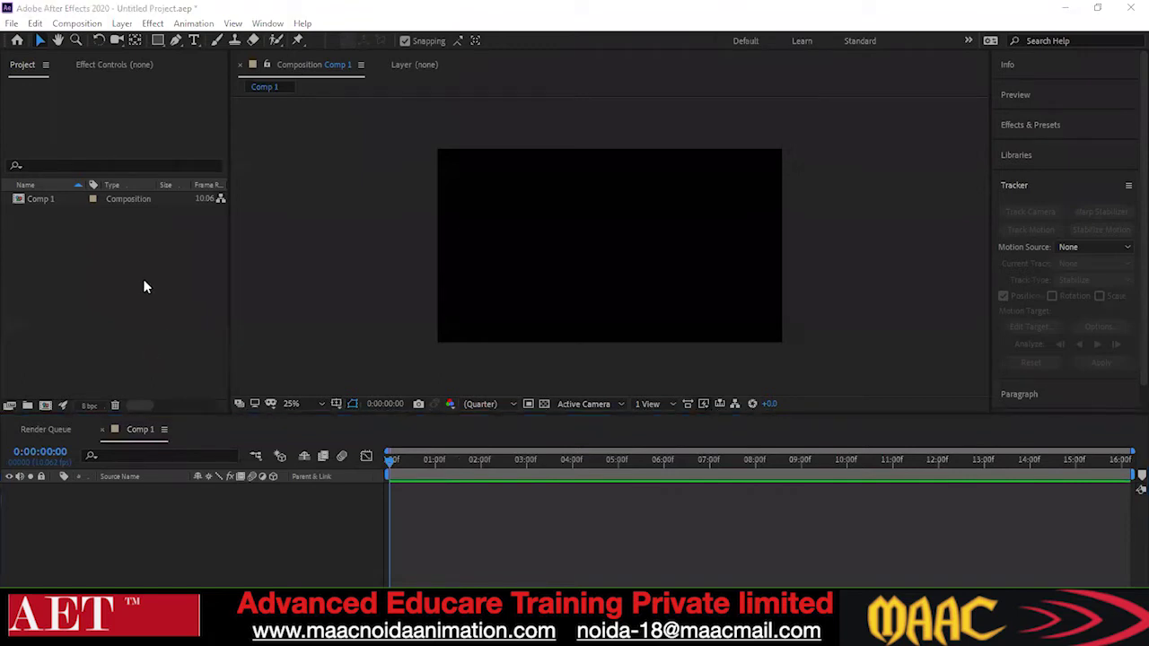
- Import the Australian Trucks1 video as footage and place it in Comp 1
double_click(143, 281)
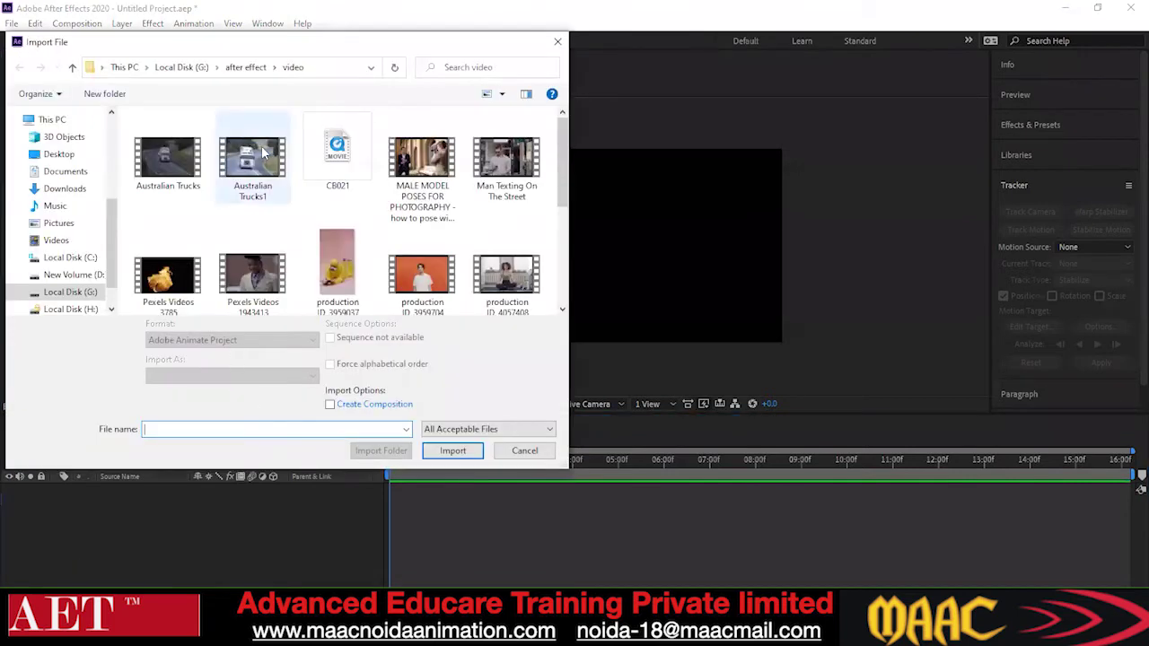
left_click(252, 162)
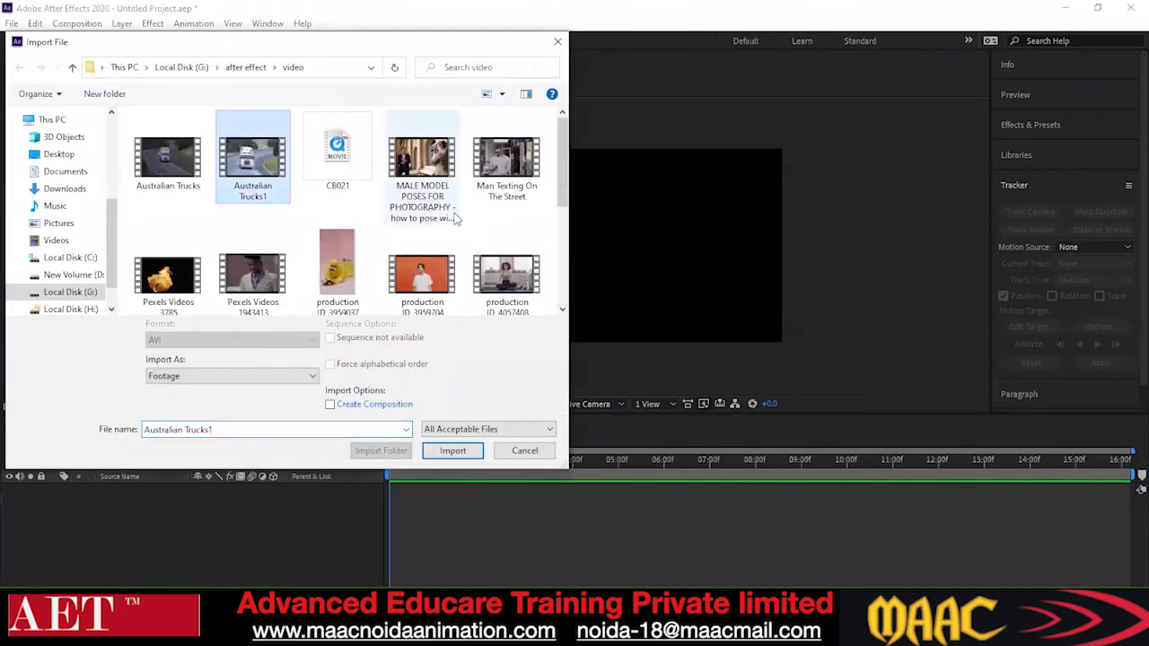
left_click(452, 451)
left_click(41, 213)
left_click_drag(41, 212, 477, 315)
scroll(539, 256, "up", 2)
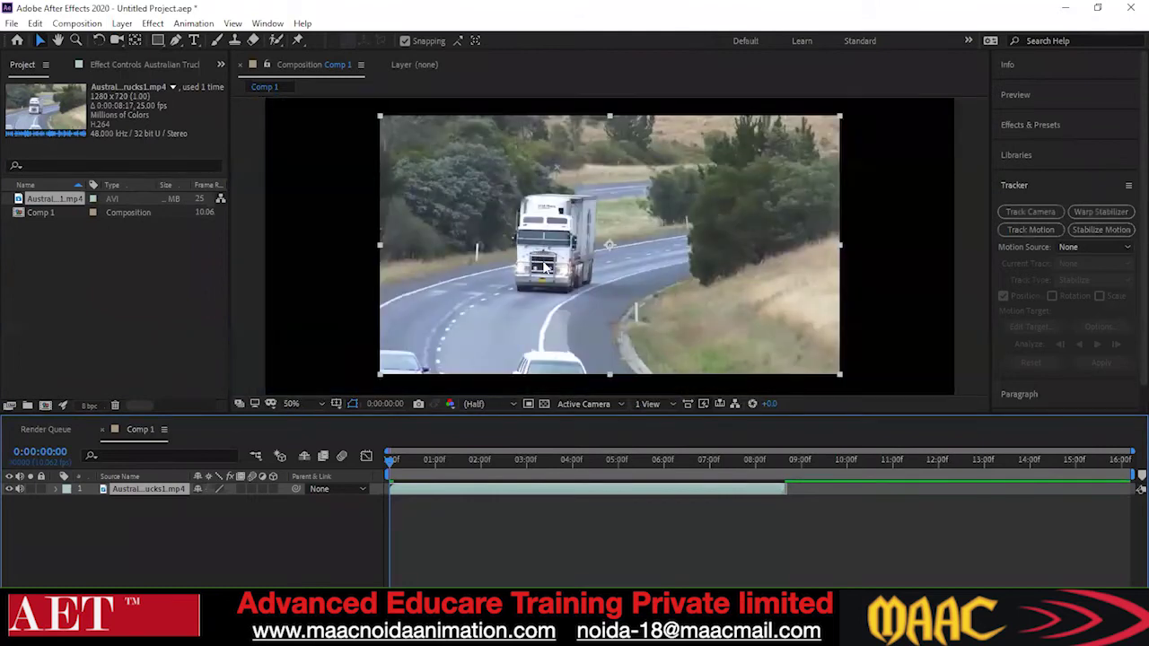
- Preview the truck clip and shorten the composition's work area to finish where the clip ends
key("space")
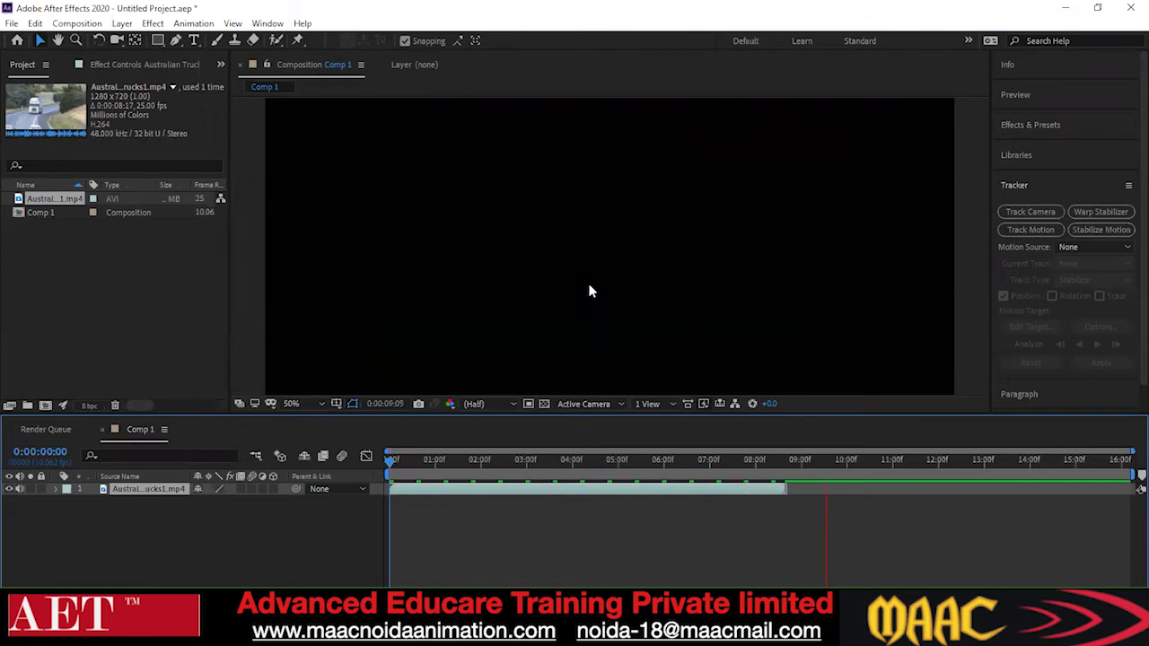
left_click(800, 465)
key("Home")
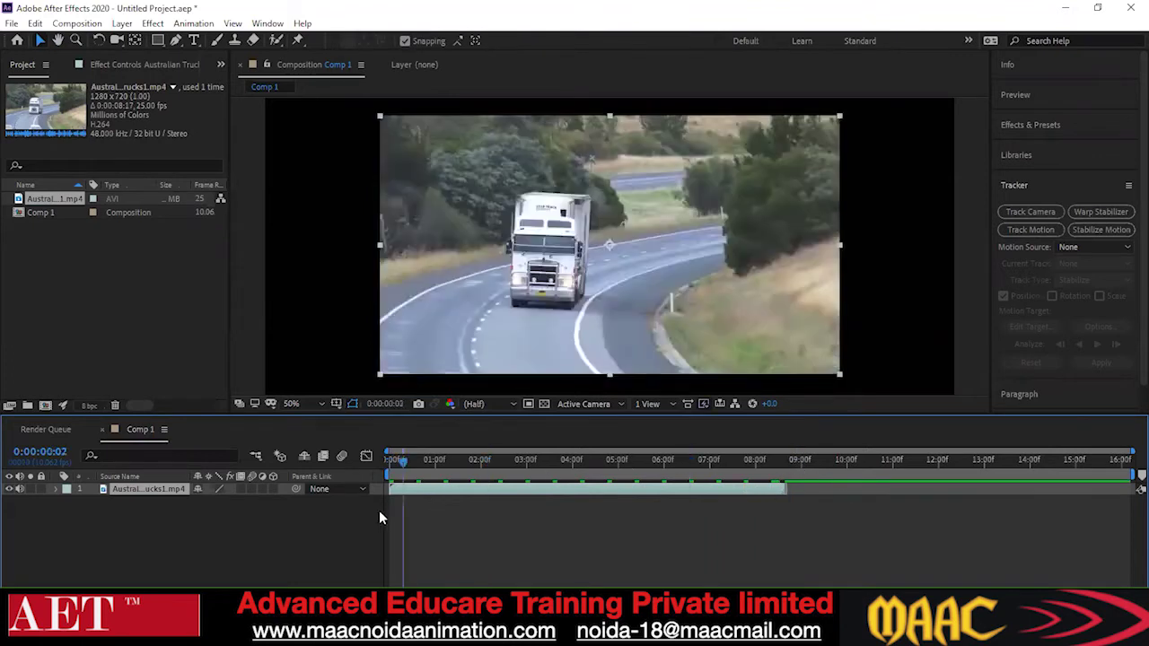
left_click_drag(1122, 475, 787, 500)
left_click_drag(386, 460, 380, 536)
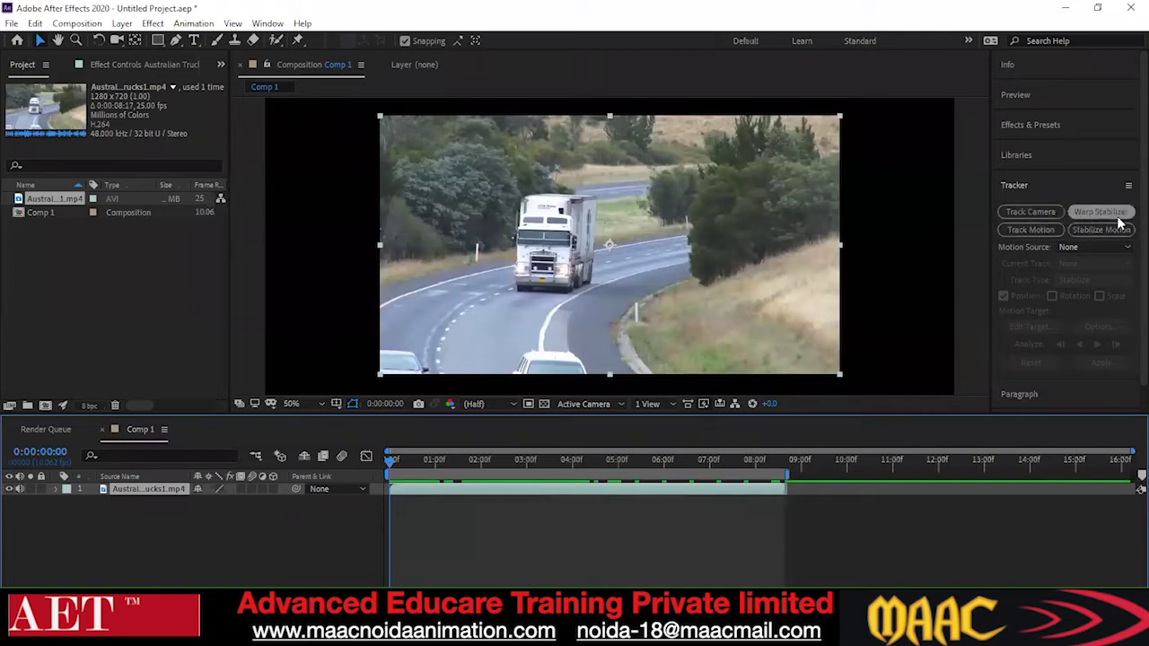
- Scrub through the first seconds of the clip and examine the truck's movement and front details up close
left_click(1027, 231)
mouse_move(392, 461)
left_mouse_down()
mouse_move(402, 469)
mouse_move(392, 467)
left_mouse_up()
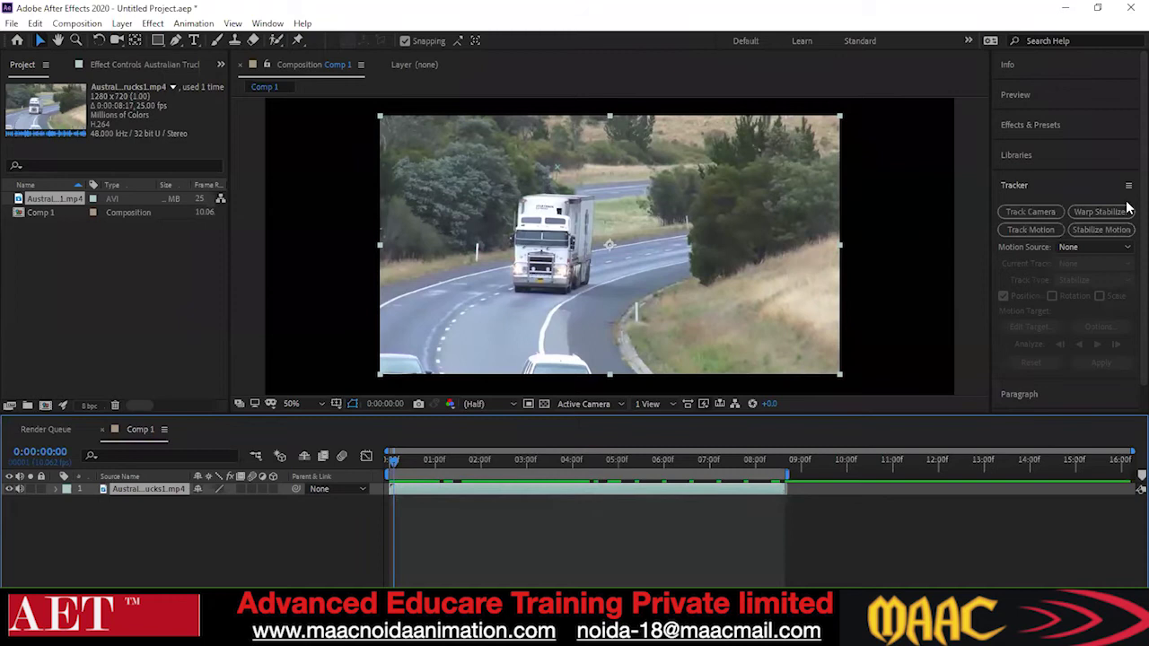
left_click_drag(397, 463, 435, 482)
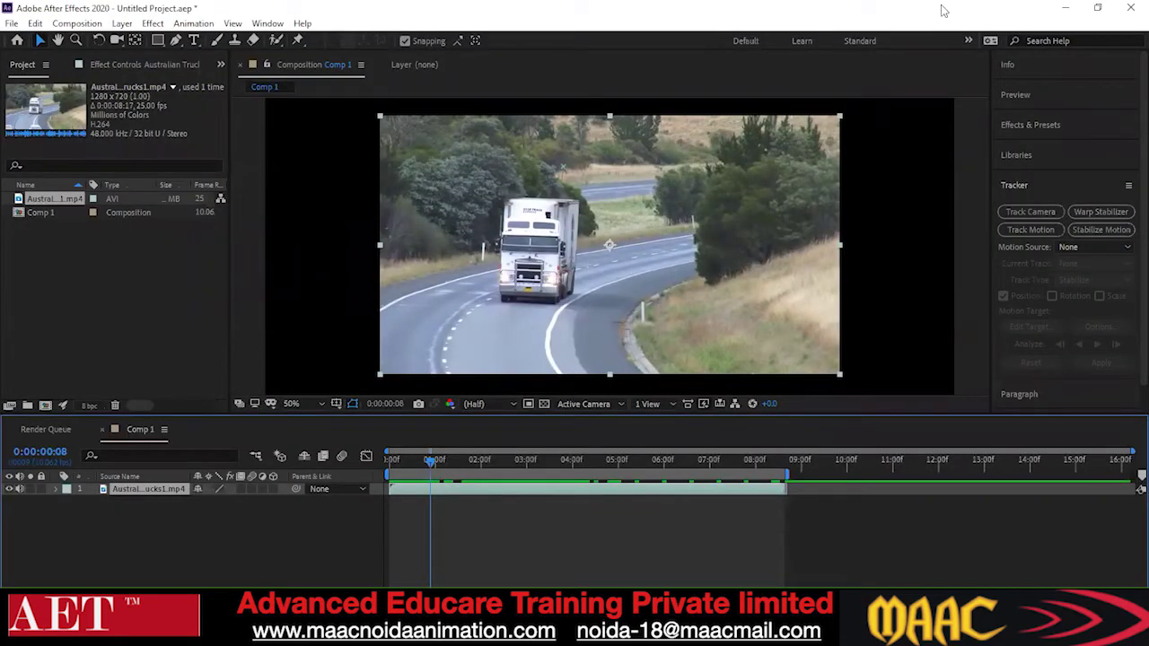
left_click_drag(428, 461, 502, 493)
left_click_drag(607, 492, 559, 497)
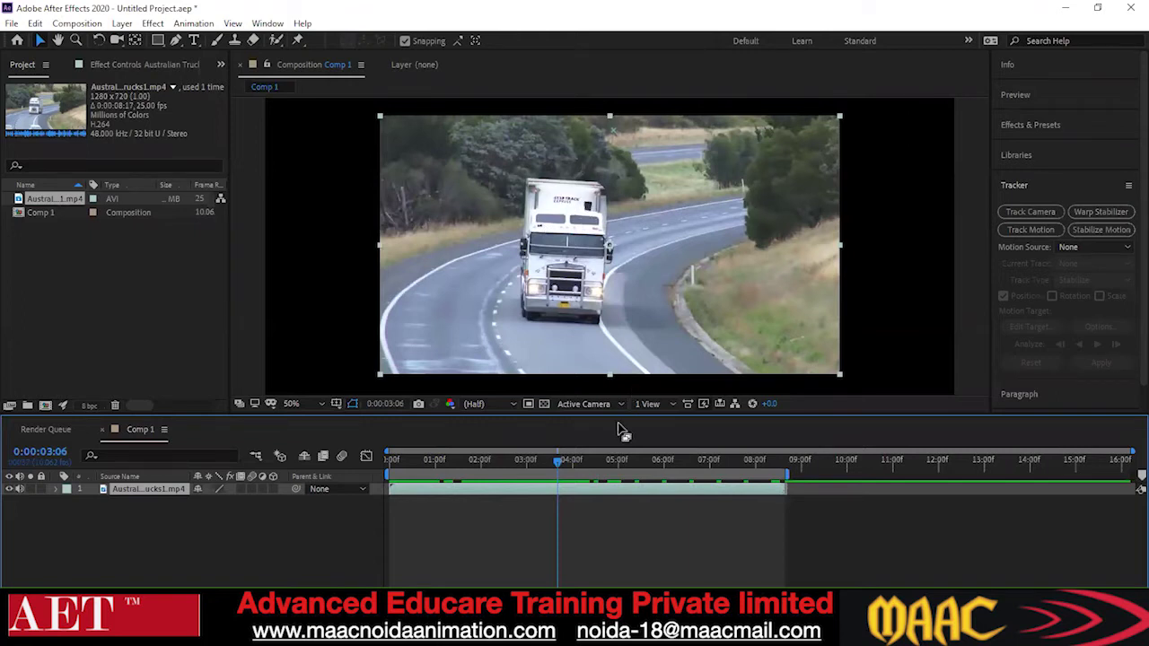
left_click_drag(559, 462, 448, 588)
key("space")
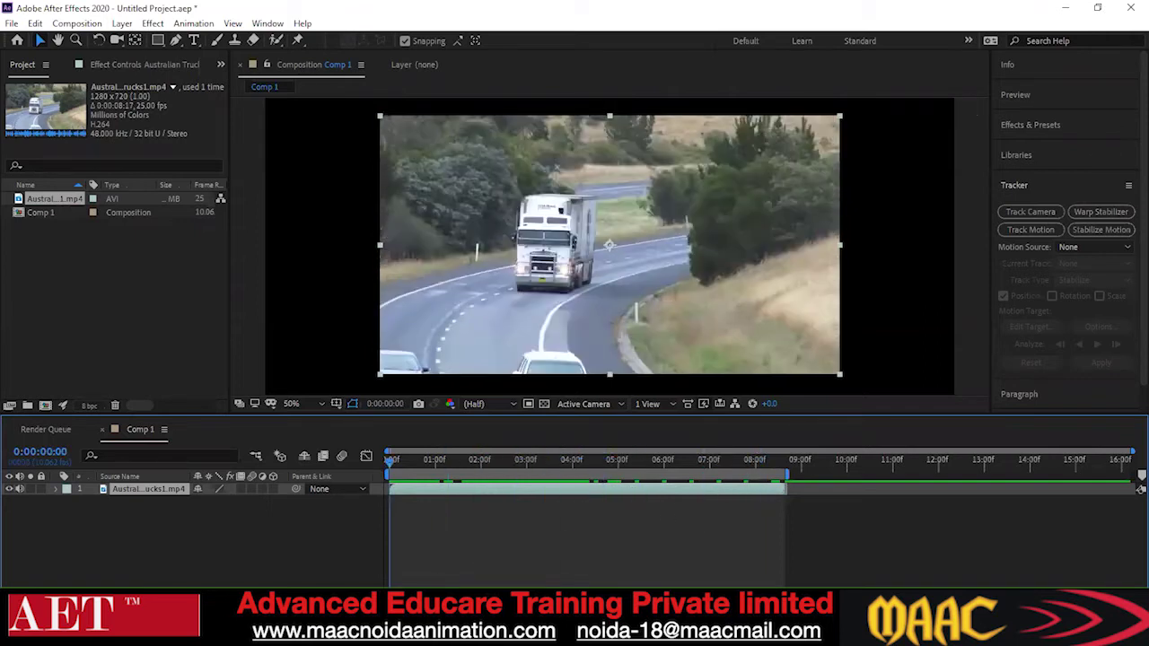
left_click_drag(611, 563, 530, 545)
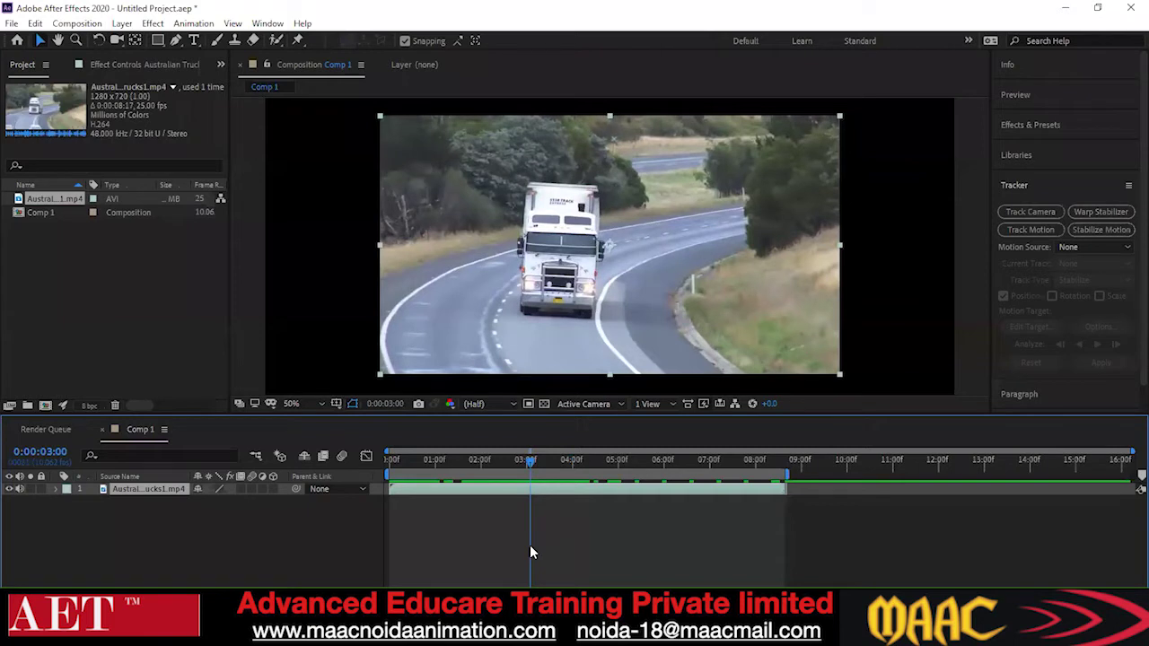
left_click_drag(529, 545, 425, 566)
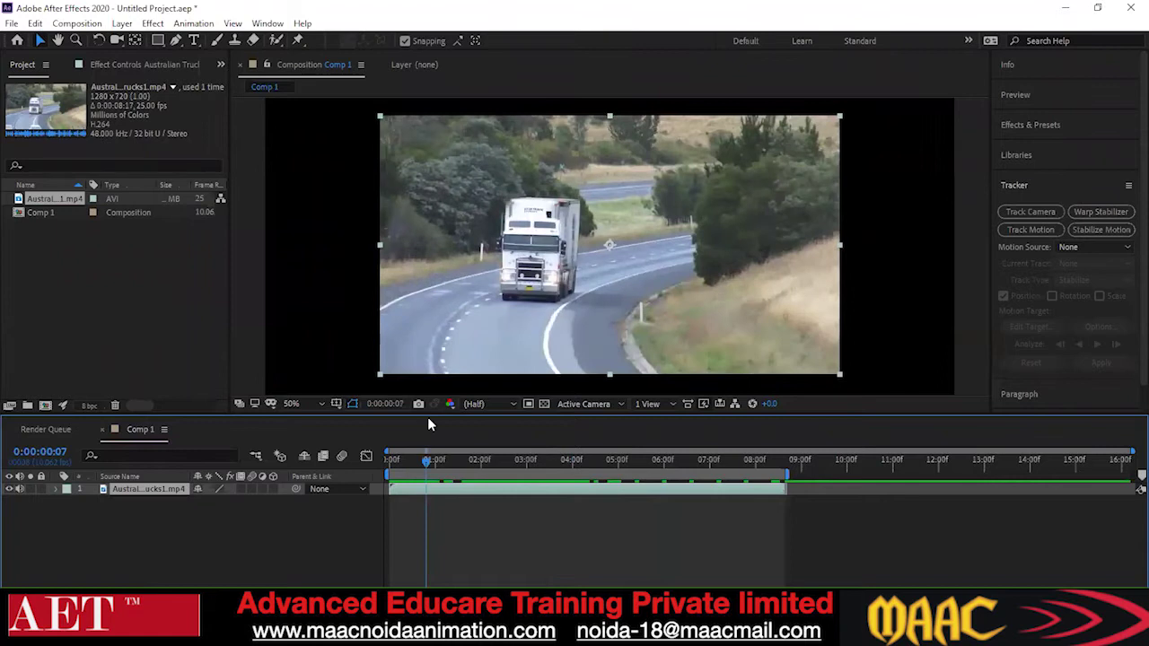
scroll(468, 202, "up", 1)
left_click_drag(469, 202, 596, 237)
scroll(589, 168, "up", 1)
scroll(589, 167, "down", 1)
scroll(596, 242, "up", 1)
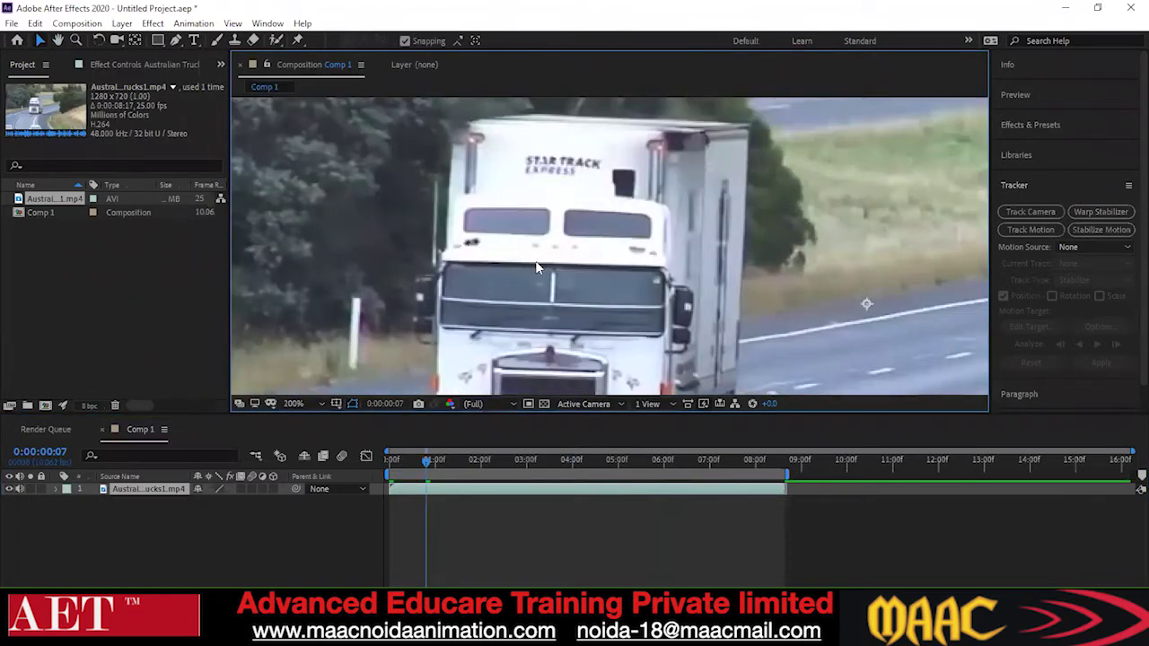
scroll(536, 262, "down", 1)
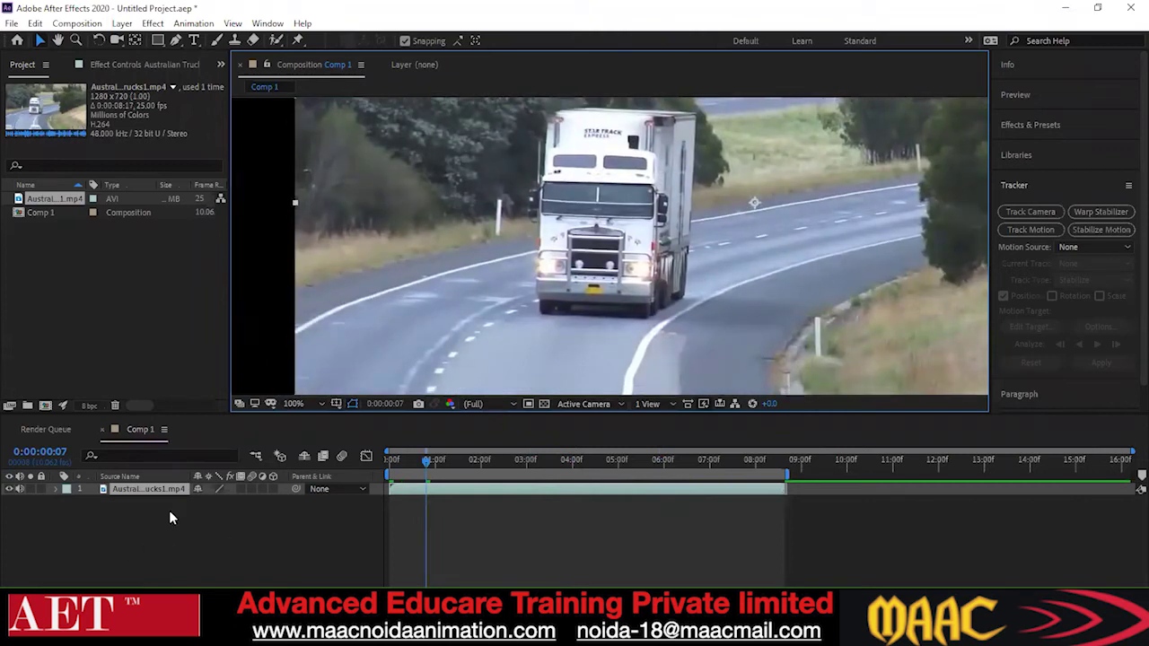
- Add a null object layer above the truck footage
left_click(122, 23)
mouse_move(141, 43)
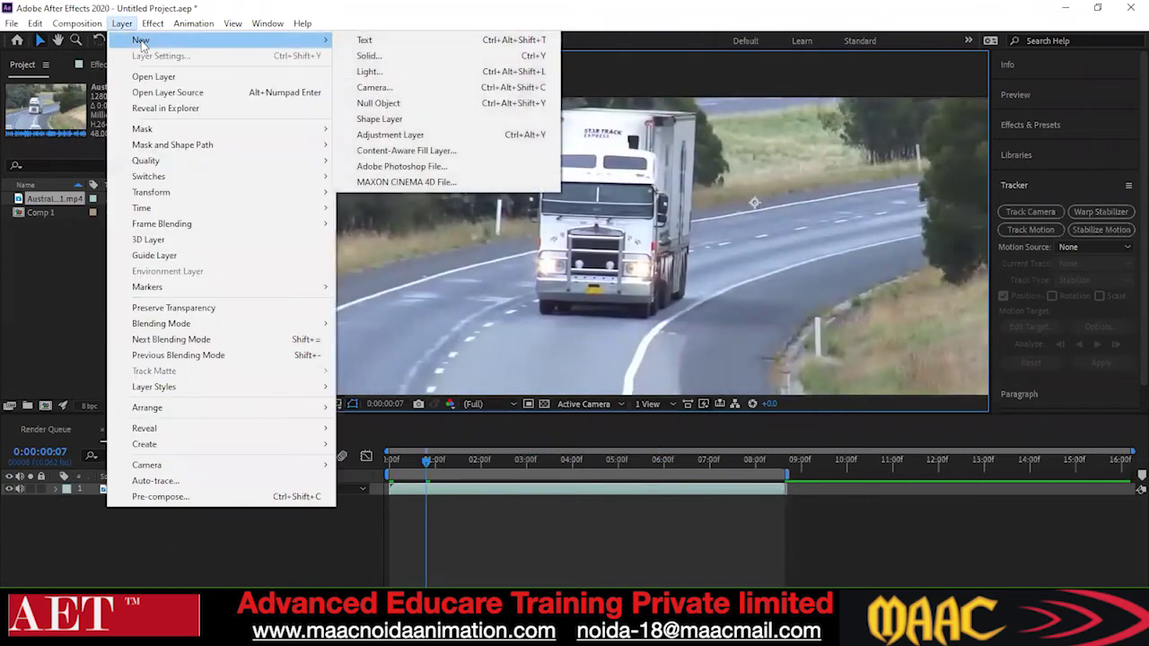
left_click(416, 101)
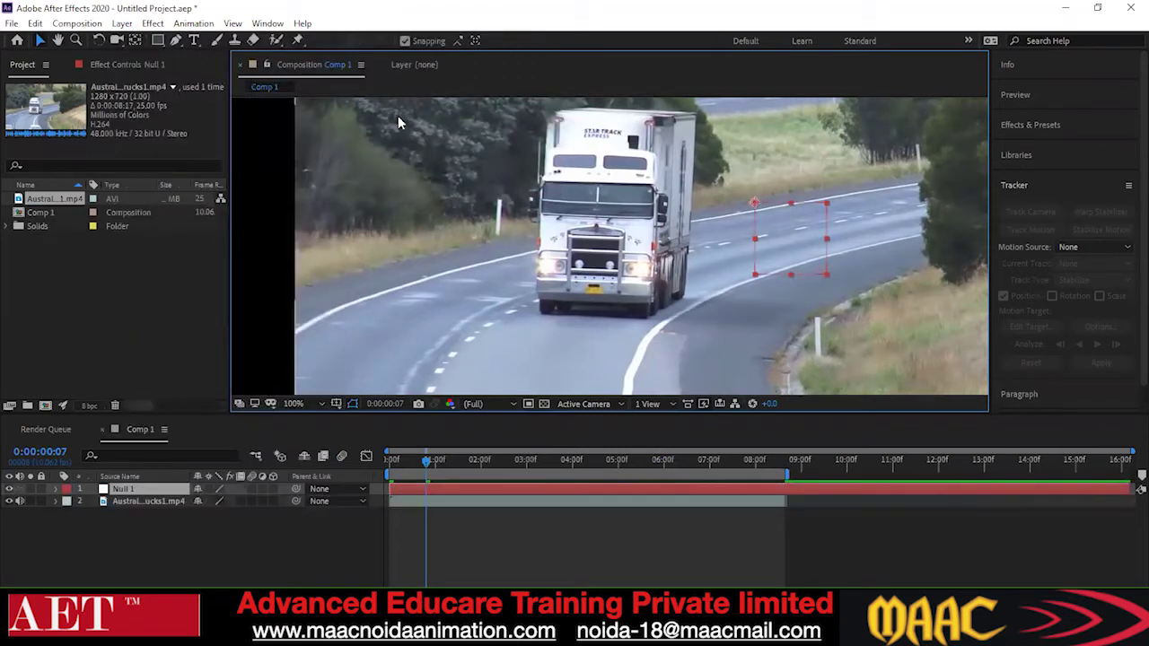
right_click(235, 528)
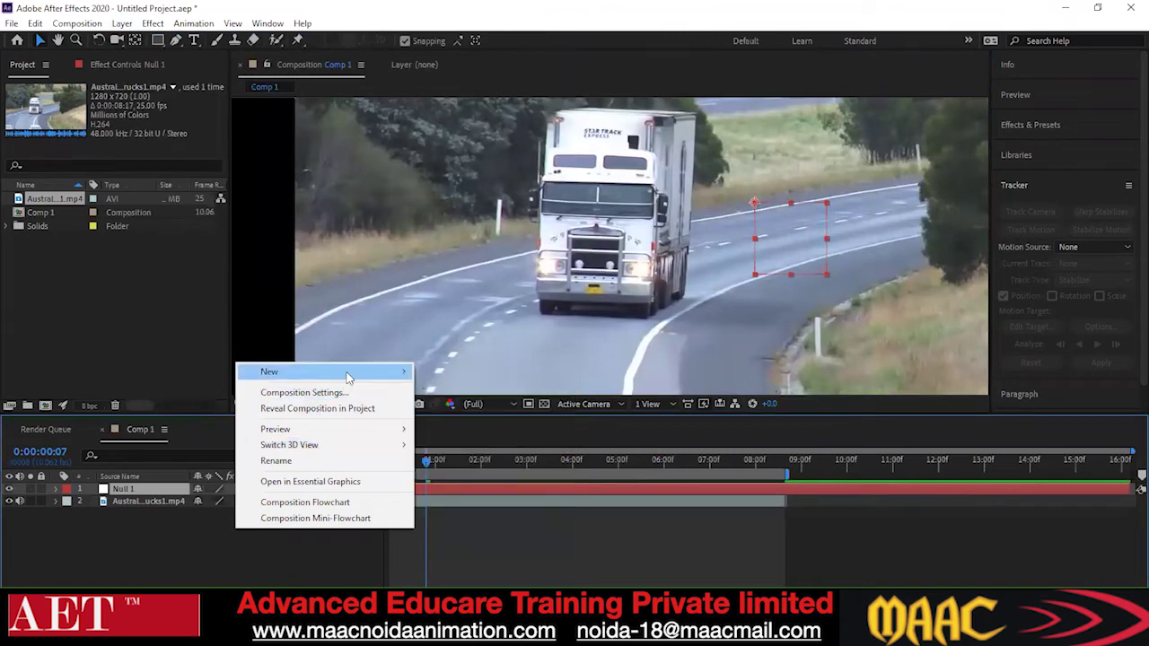
mouse_move(349, 377)
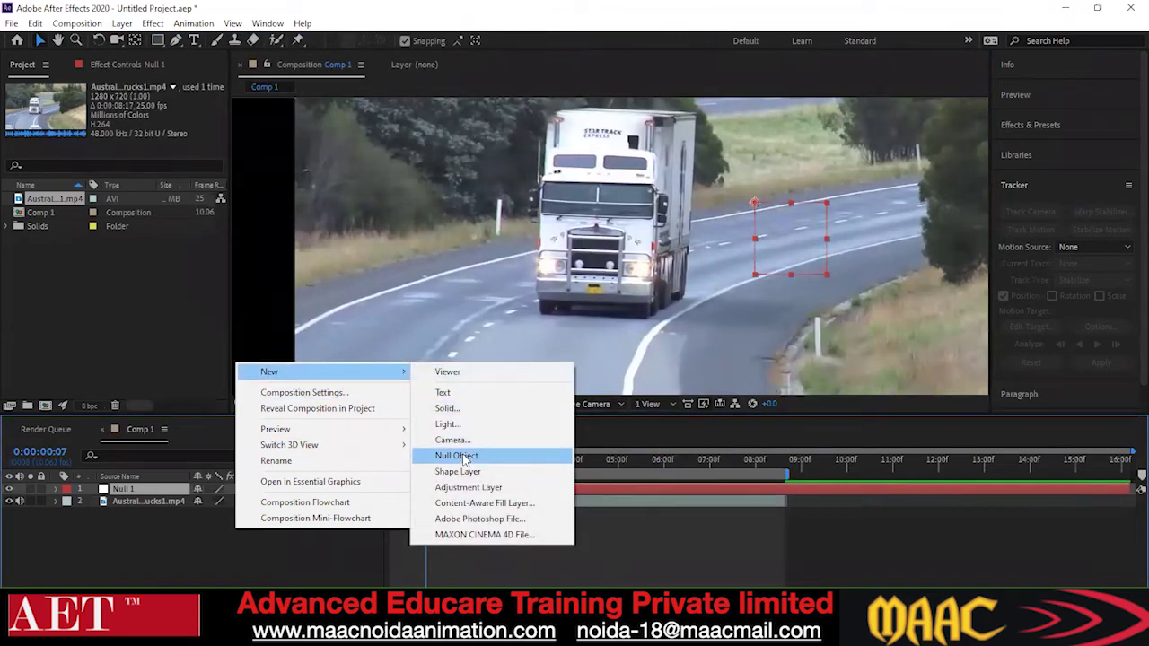
left_click(224, 575)
- Move the null object onto the front of the truck and undo the accidental shift of the footage layer
left_click(135, 489)
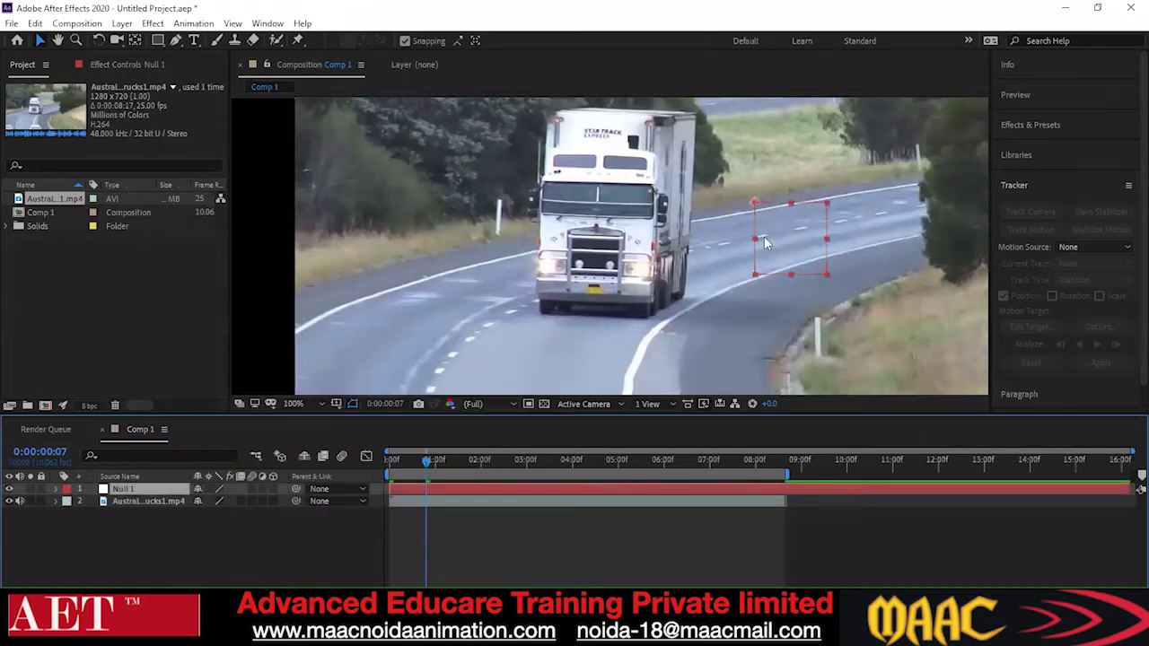
left_click_drag(806, 275, 631, 270)
left_click(881, 249)
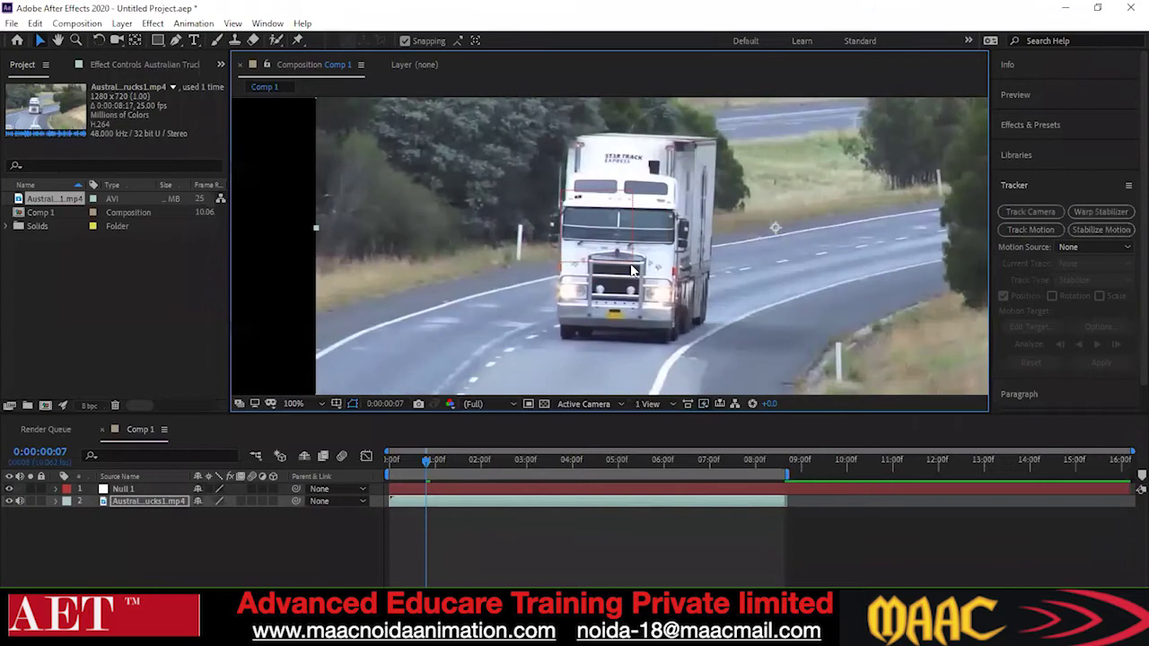
key("ctrl+z")
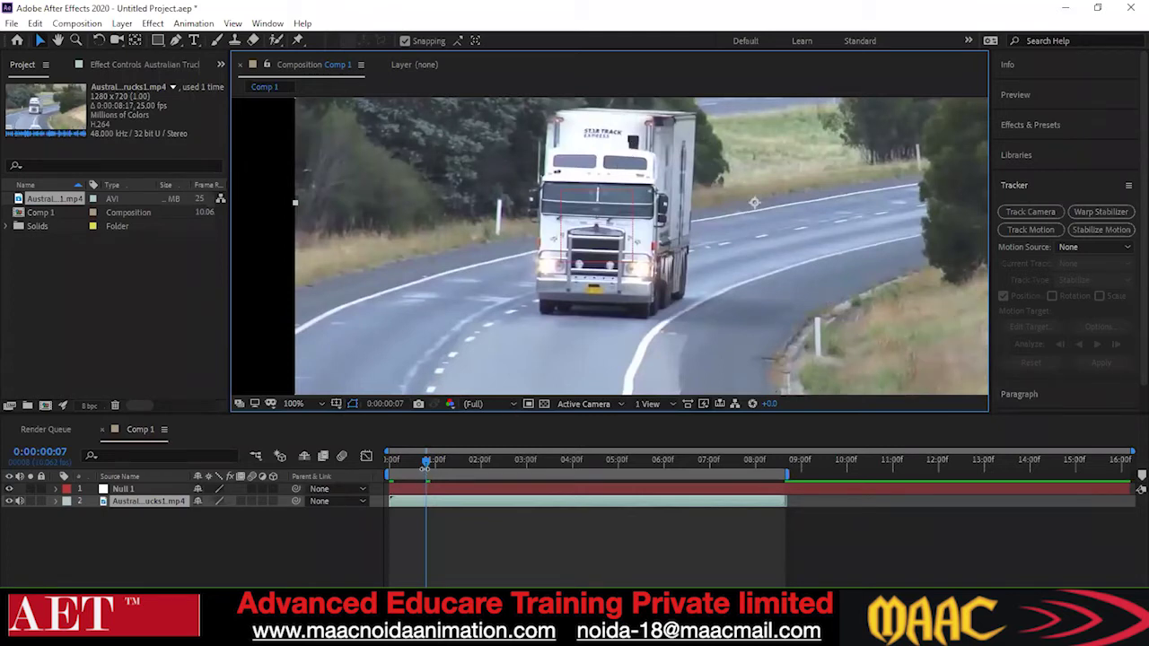
- Reposition the null object over the truck's cab and windshield at the first frame, 0:00:00:00
left_click_drag(427, 465, 395, 476)
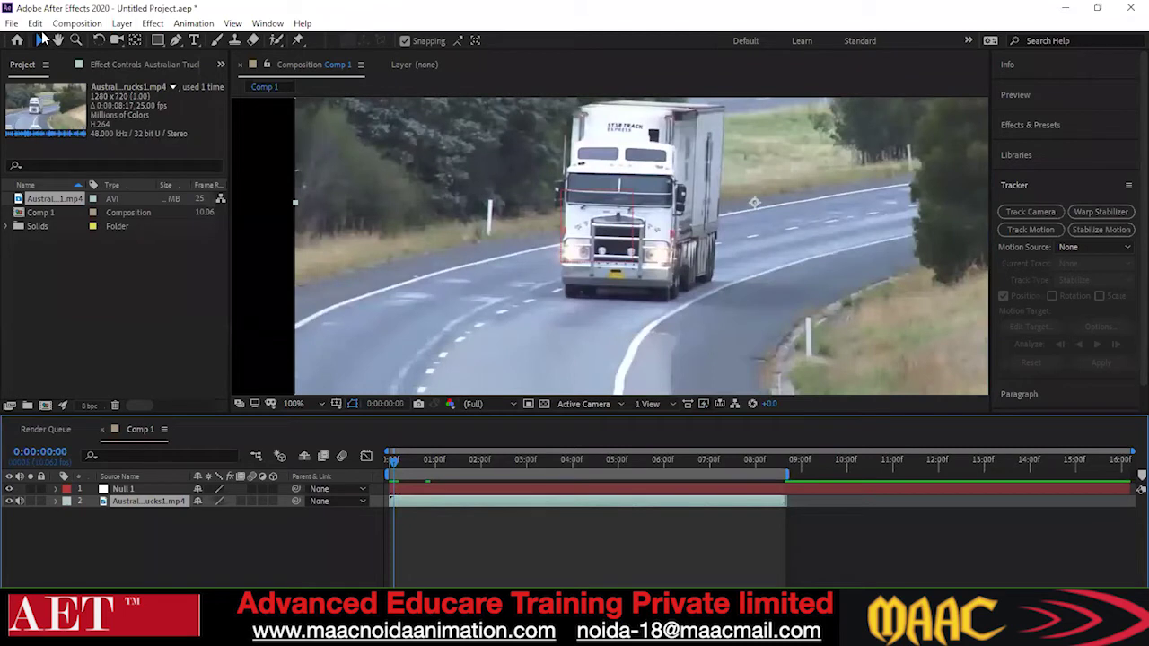
left_click(126, 488)
left_click_drag(618, 264, 641, 266)
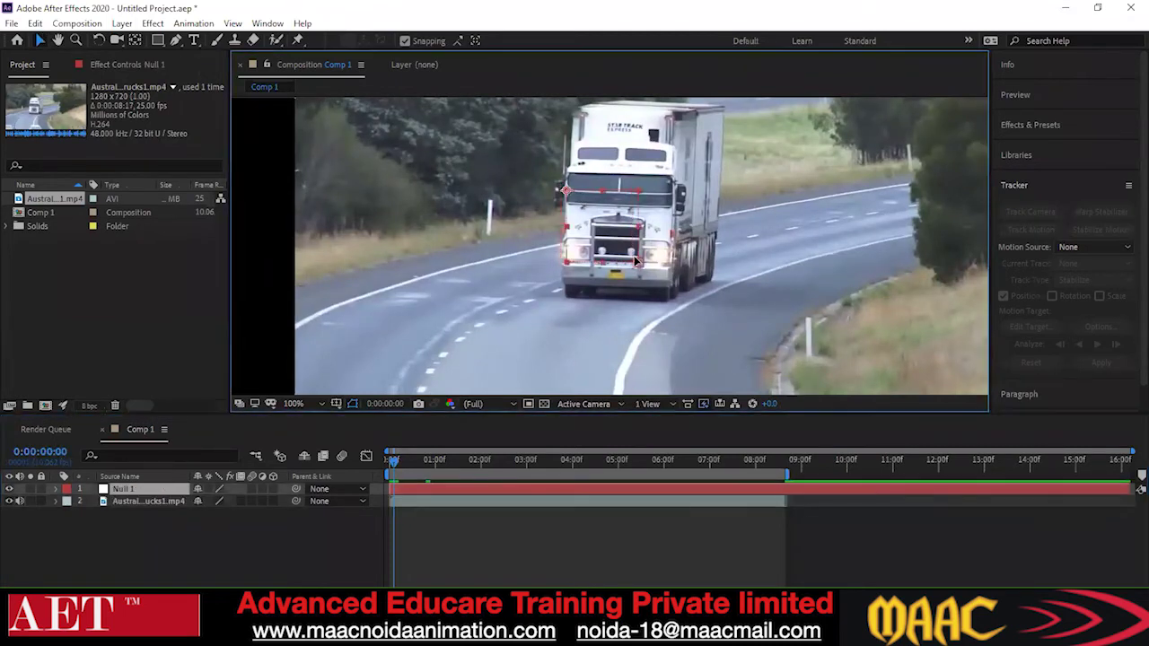
left_click_drag(393, 462, 387, 462)
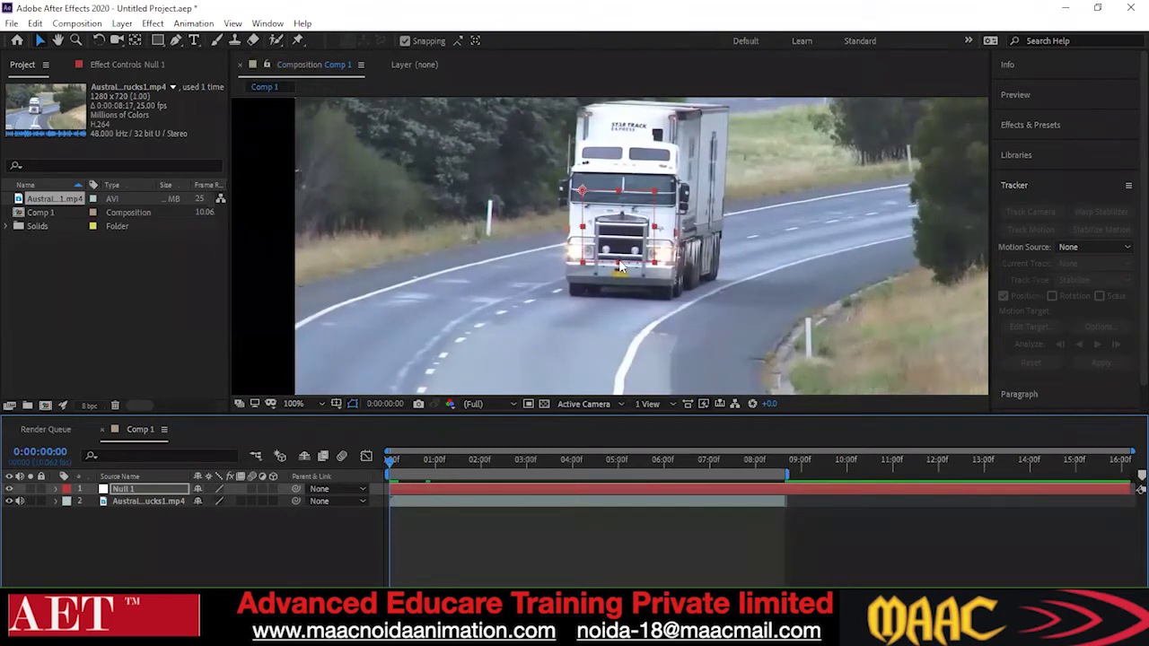
left_click(627, 209)
left_click_drag(627, 211, 633, 186)
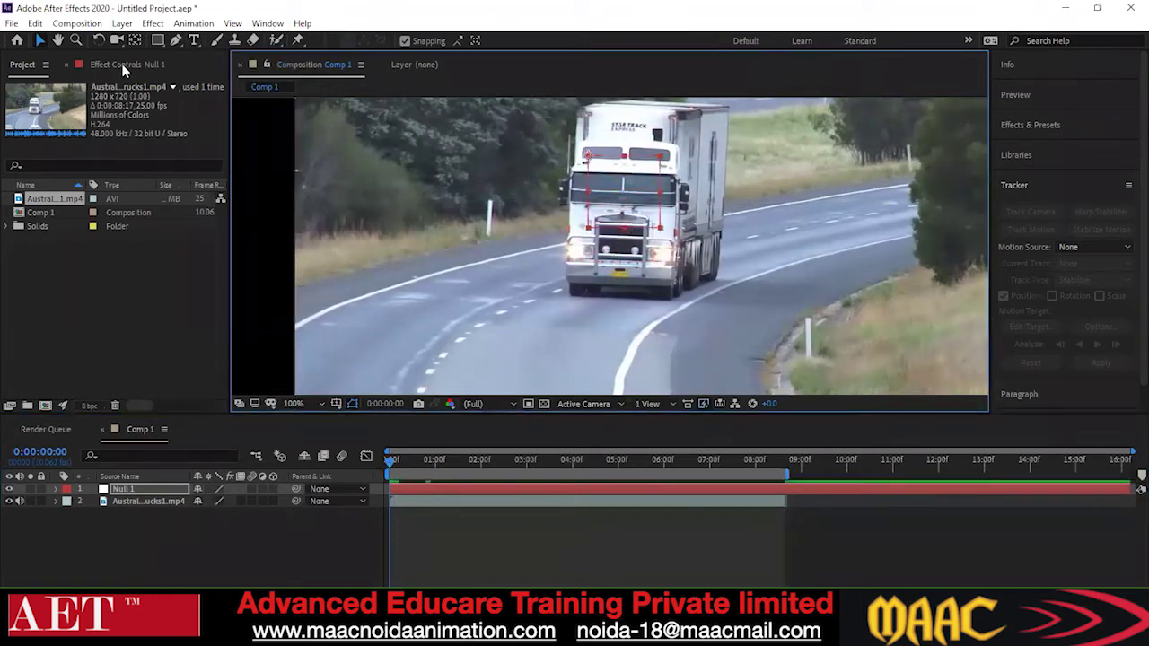
- Add a text layer reading "truck" over the upper front of the truck's trailer
left_click(192, 41)
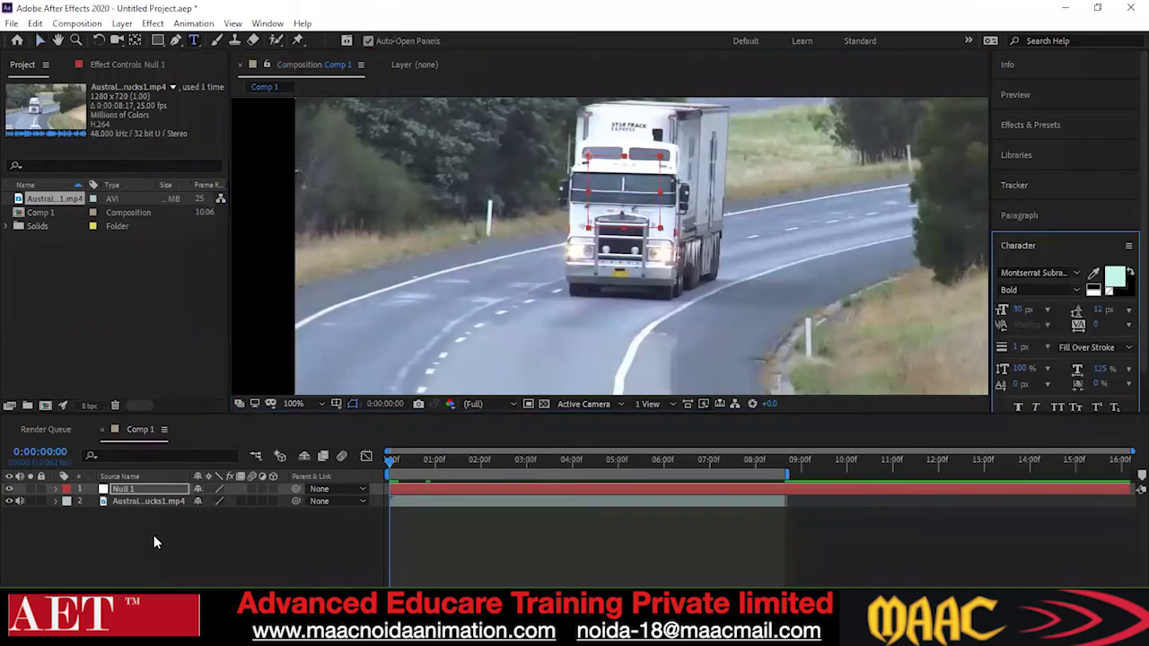
left_click_drag(605, 127, 581, 190)
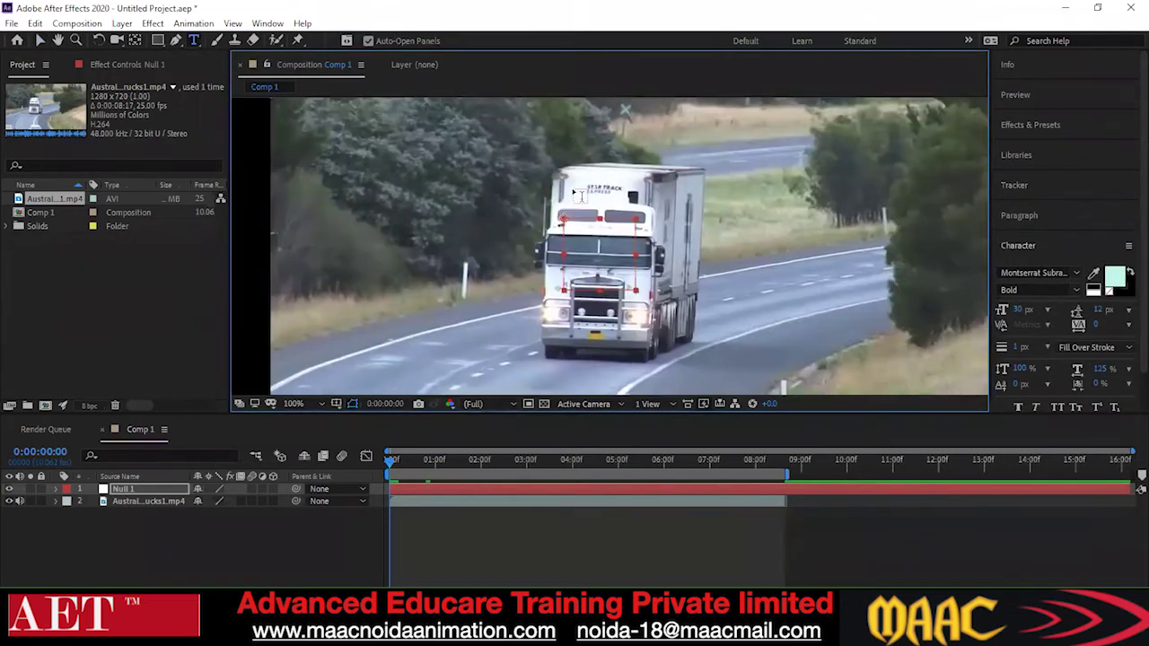
left_click(587, 191)
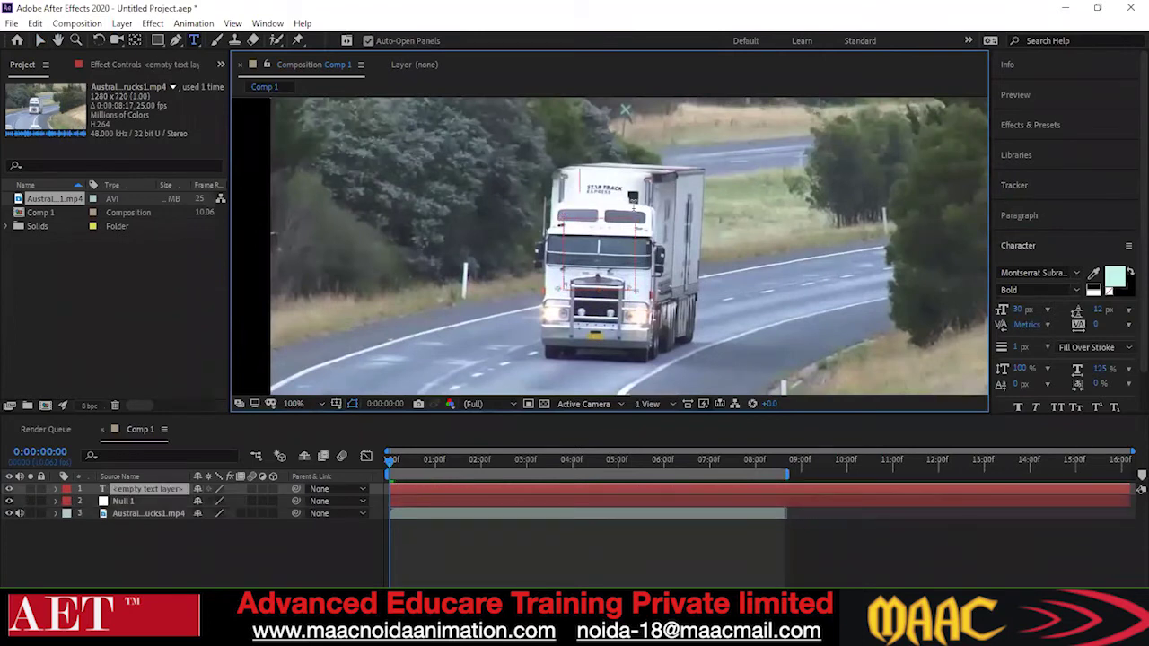
type("tra")
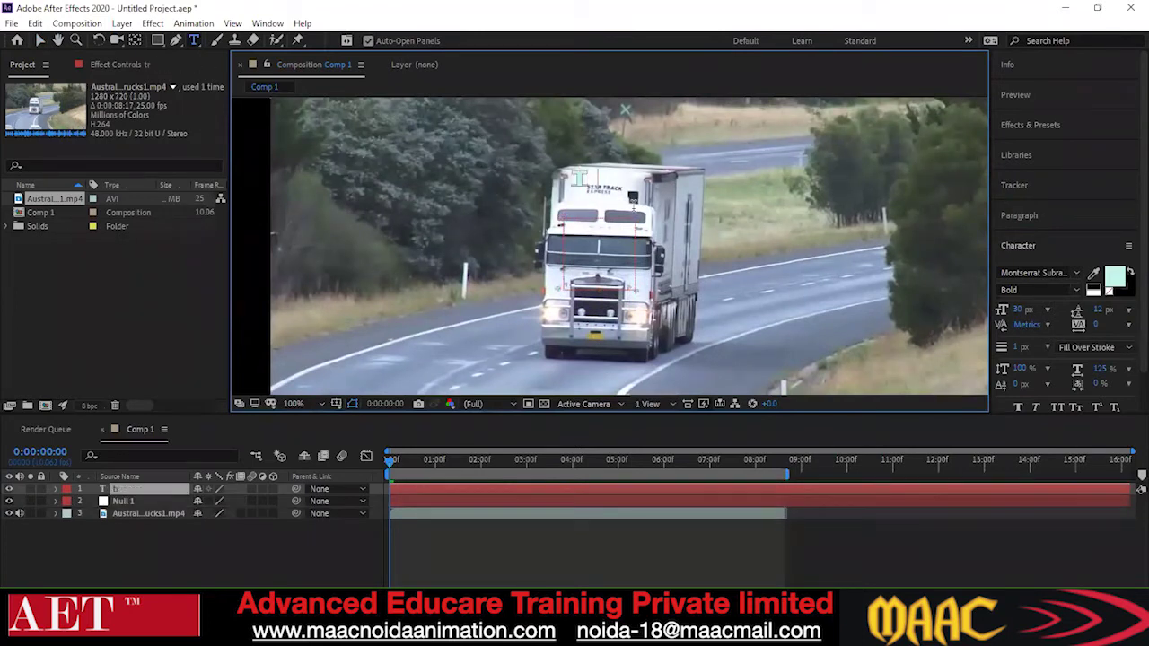
type("c")
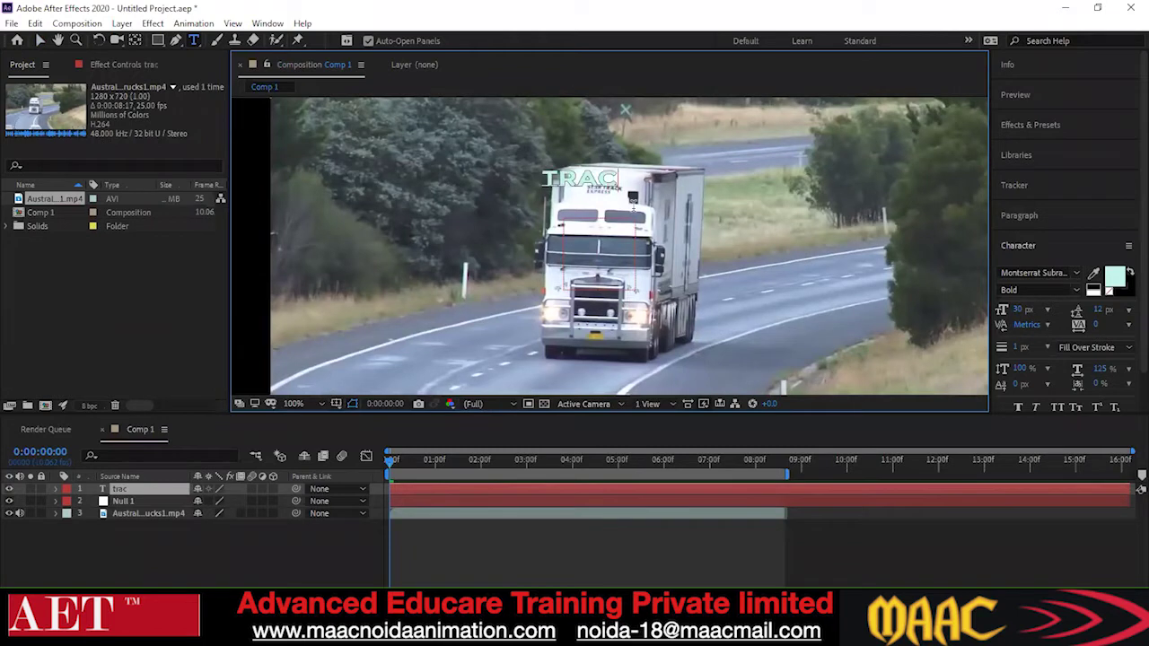
type("k")
key("BackSpace")
key("BackSpace")
key("BackSpace")
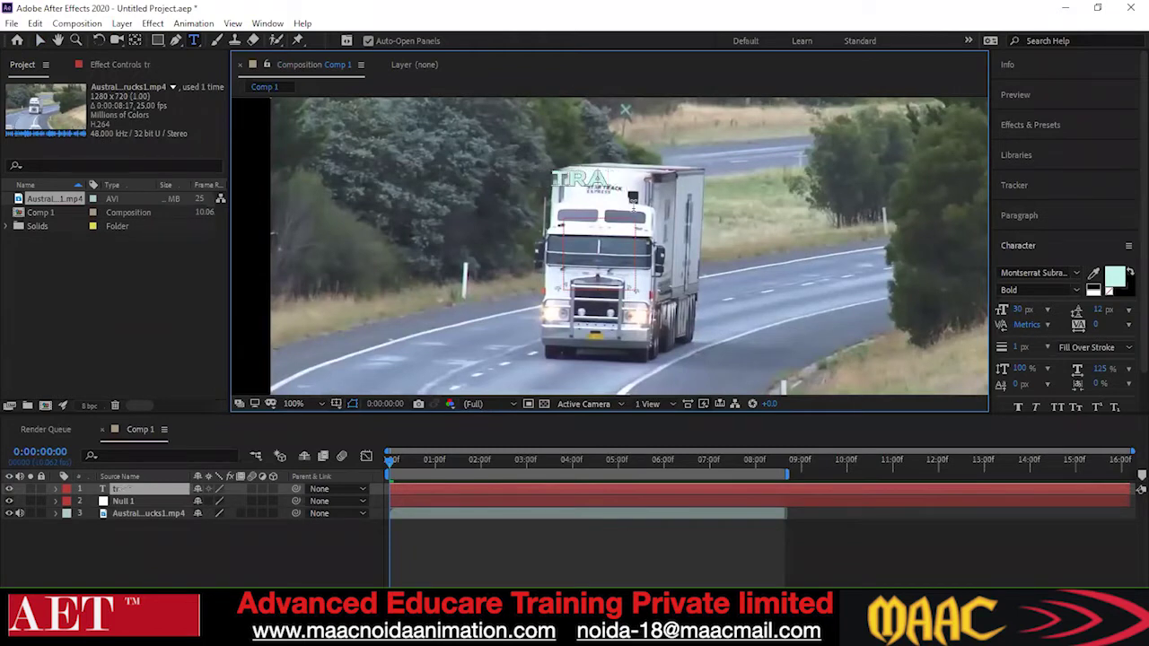
type("uc")
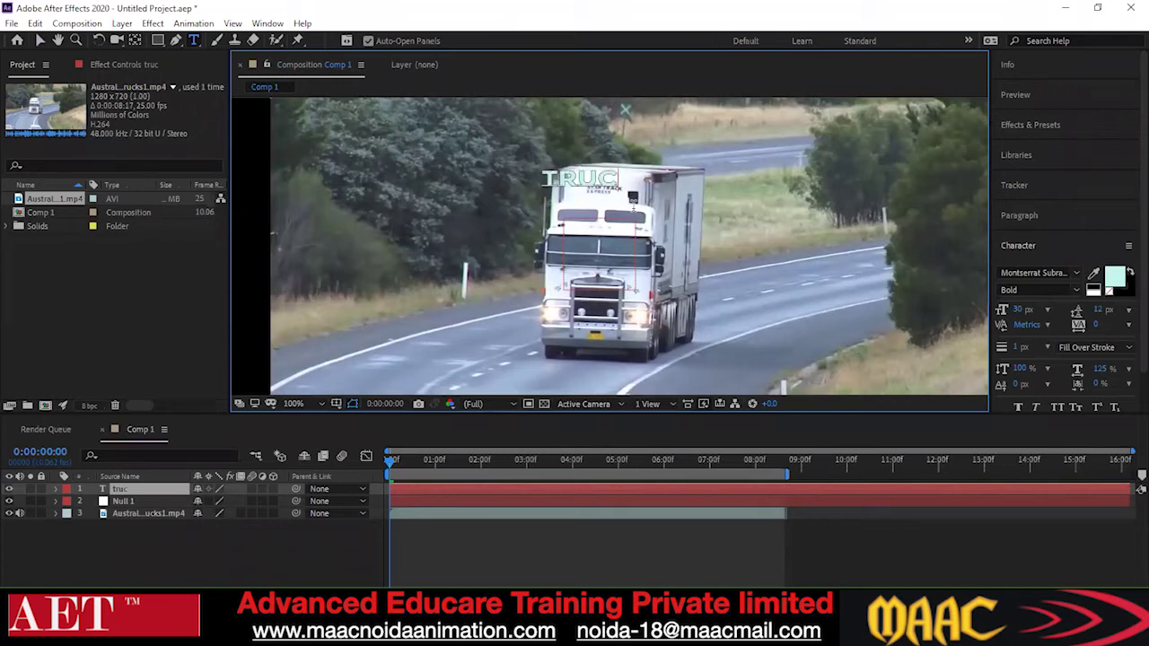
type("k")
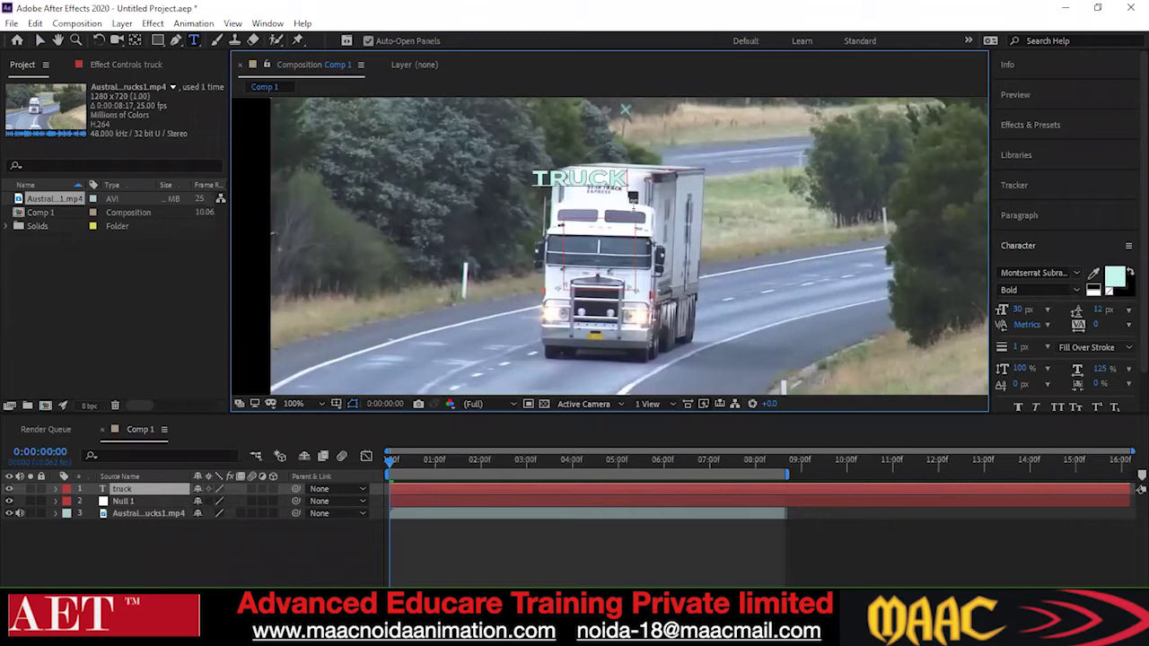
- Scale the truck text down slightly so it comes closer to the width of the trailer's front
left_click(39, 39)
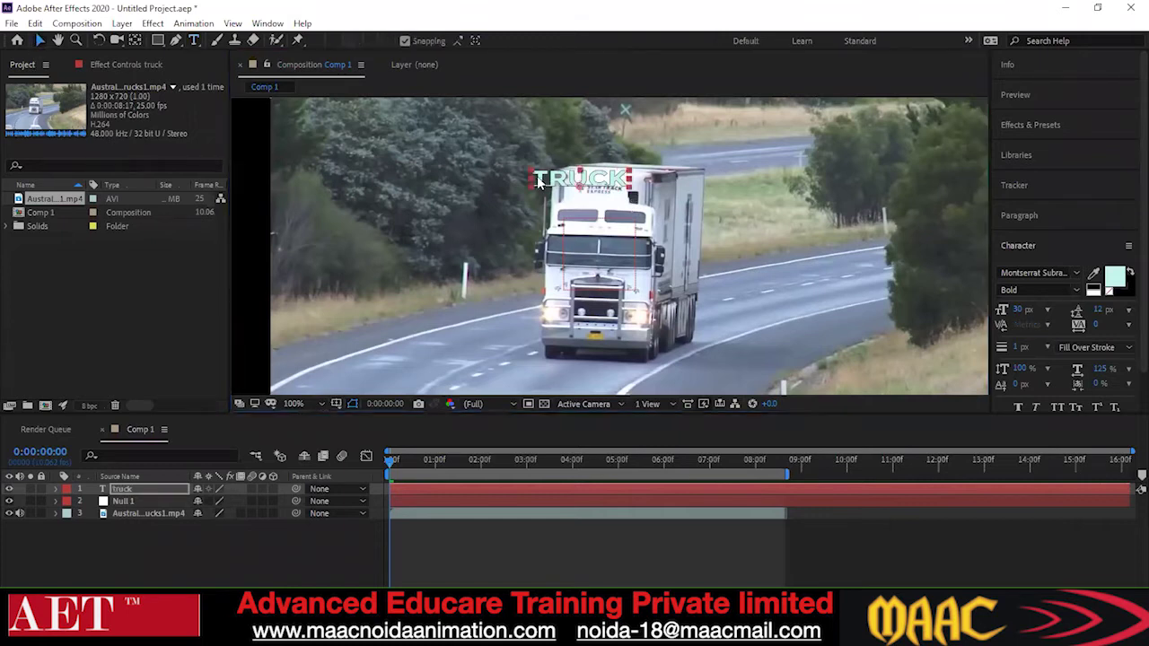
left_click_drag(531, 172, 540, 172)
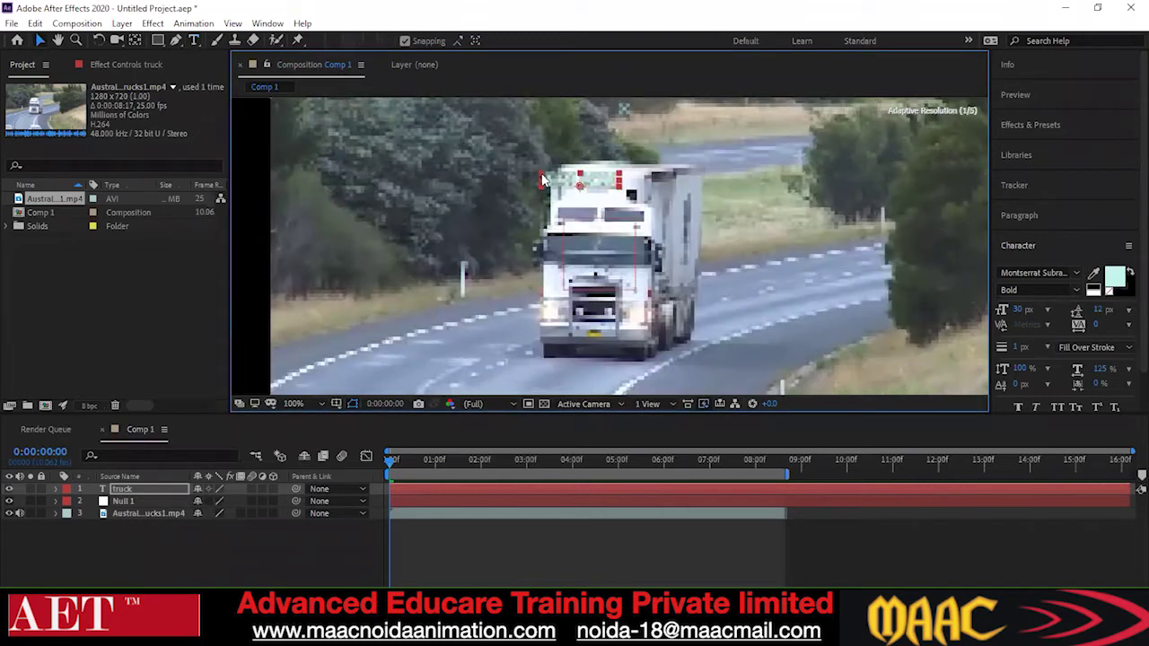
scroll(572, 177, "up", 1)
scroll(579, 184, "down", 1)
scroll(588, 193, "up", 1)
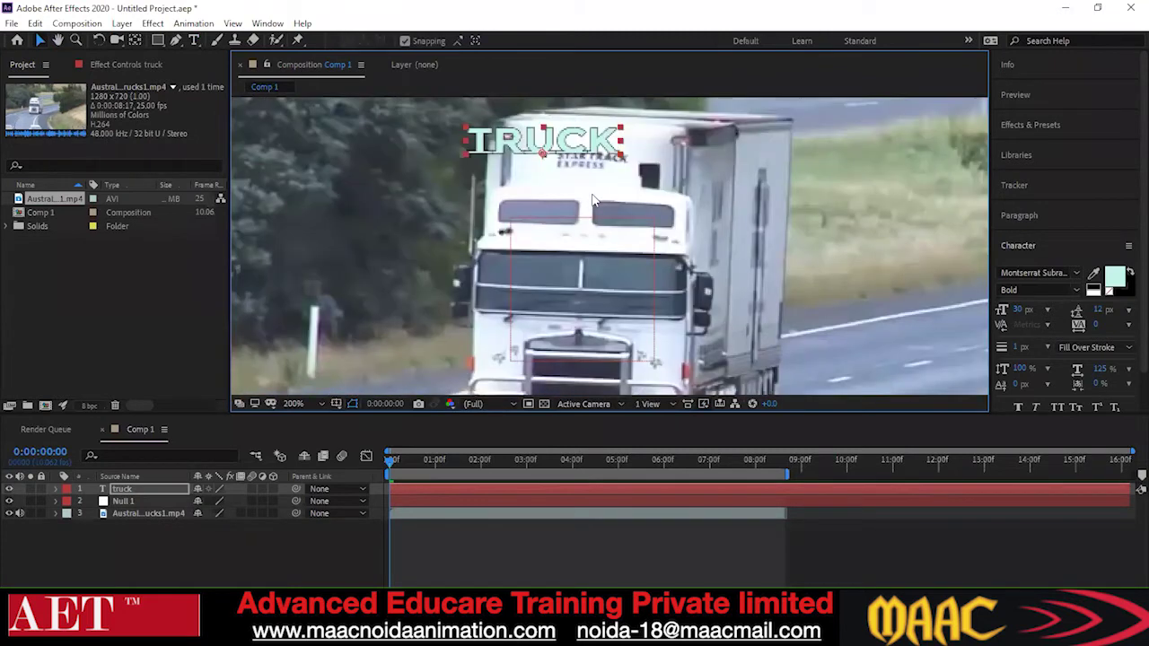
- Try moving the truck text over the lettering on the trailer's front and undo the move
left_click_drag(550, 144, 585, 159)
left_click_drag(661, 171, 661, 174)
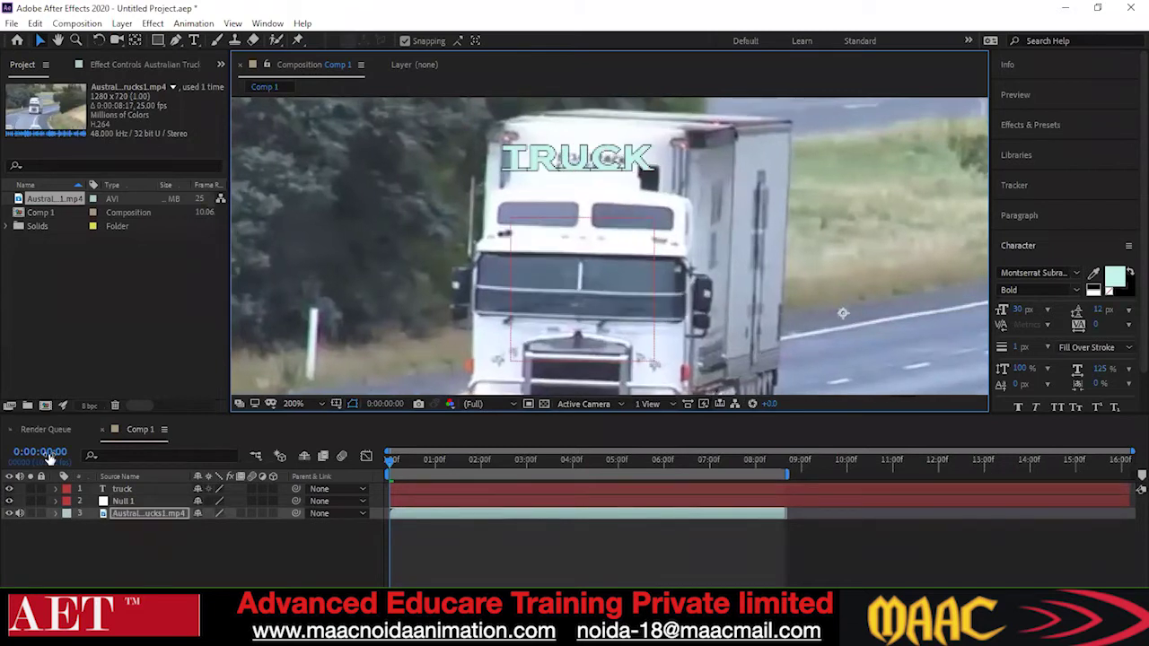
left_click(109, 489)
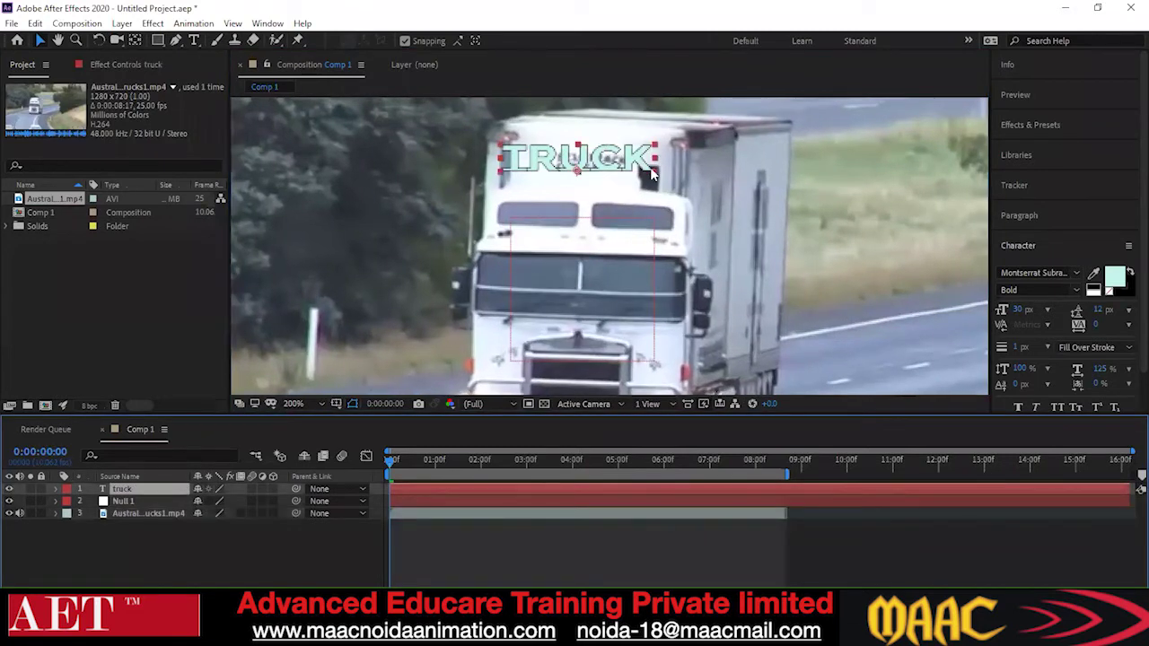
key("ctrl+z")
key("ctrl+z")
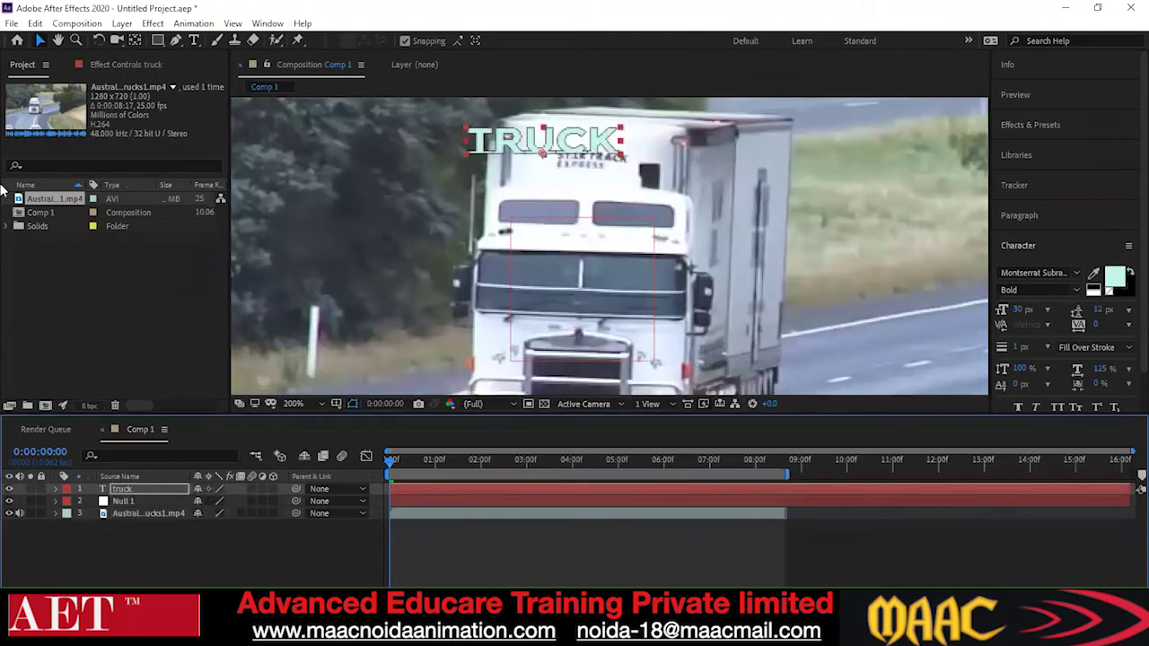
- Place the truck text over the STAR TRACK EXPRESS lettering, scale it down to fit the trailer's front, and deselect all layers
left_click(585, 156)
left_click_drag(585, 155, 649, 173)
left_click_drag(509, 131, 529, 146)
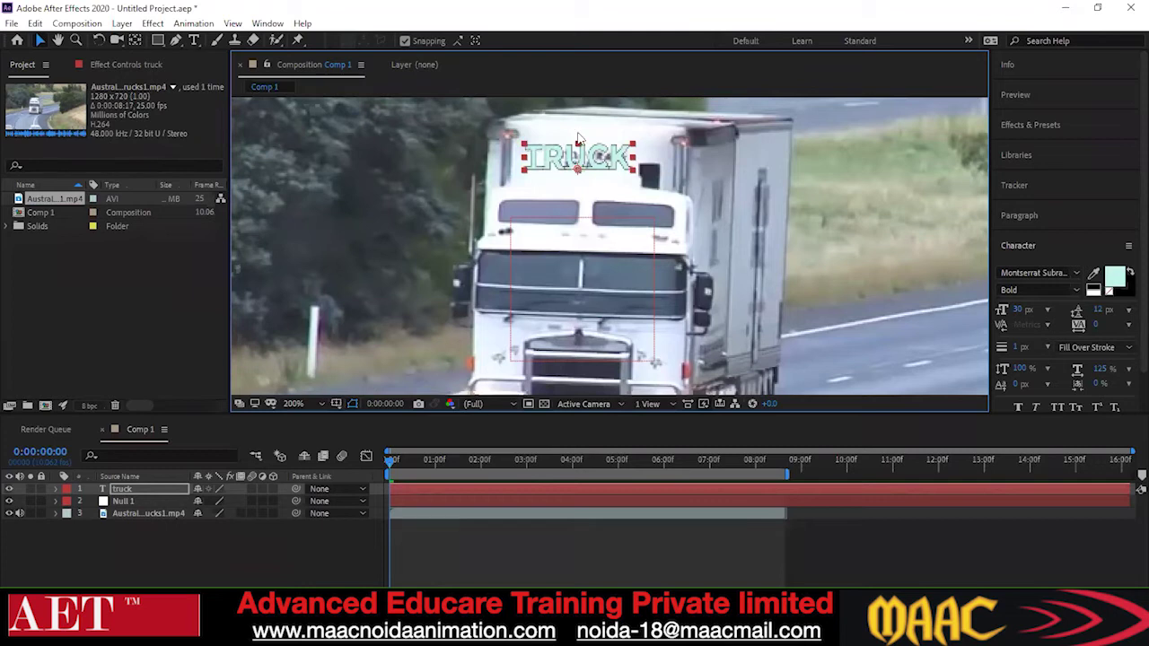
left_click(433, 147)
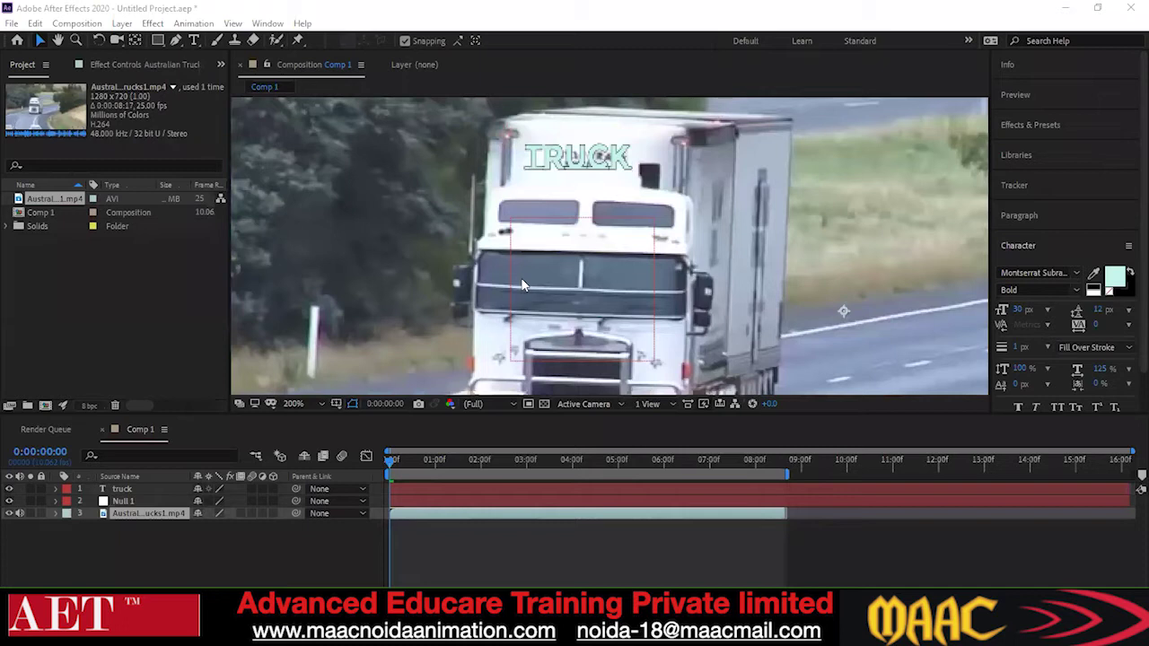
left_click(205, 562)
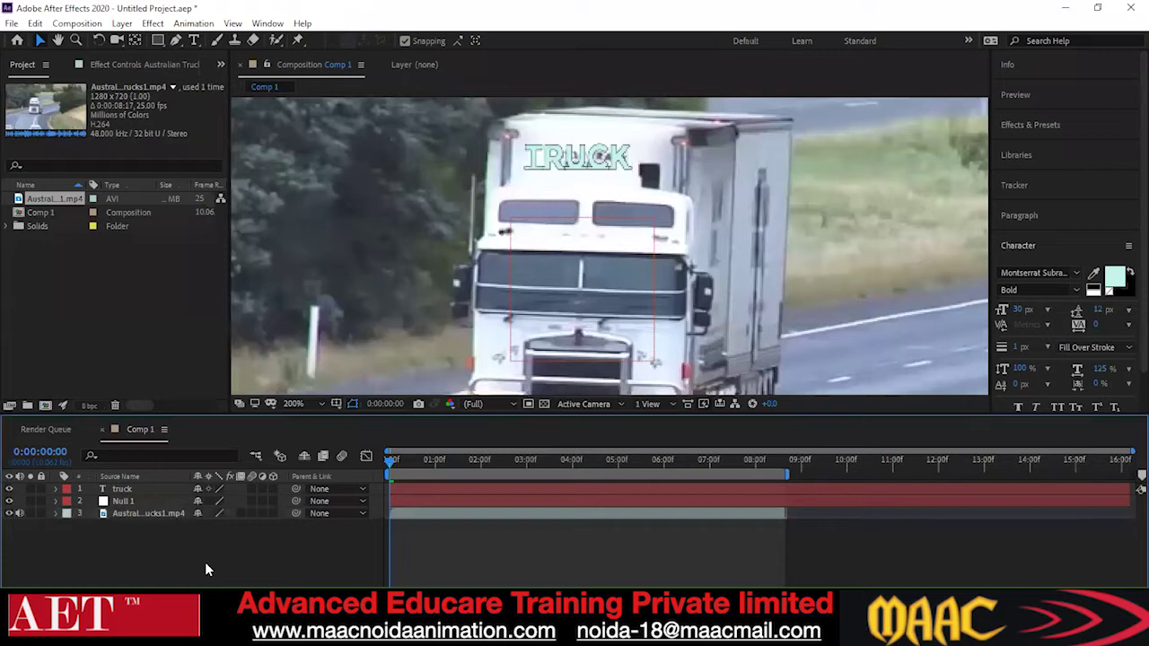
- Select the truck footage layer and bring up the Tracker controls
key("ctrl+Up")
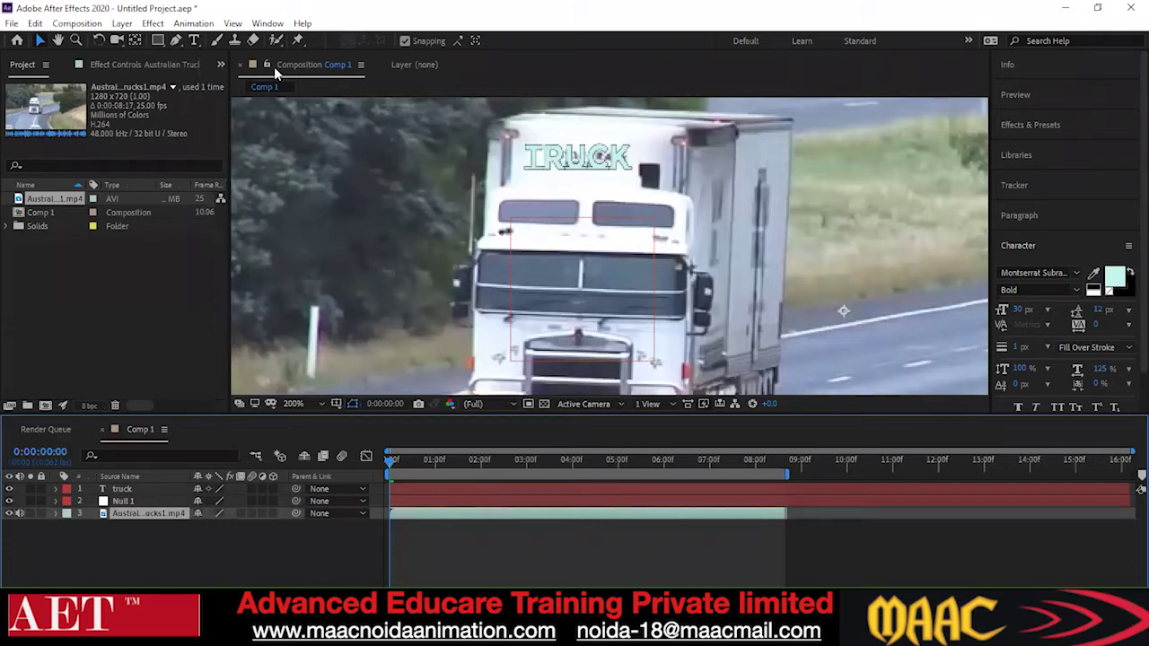
left_click(194, 24)
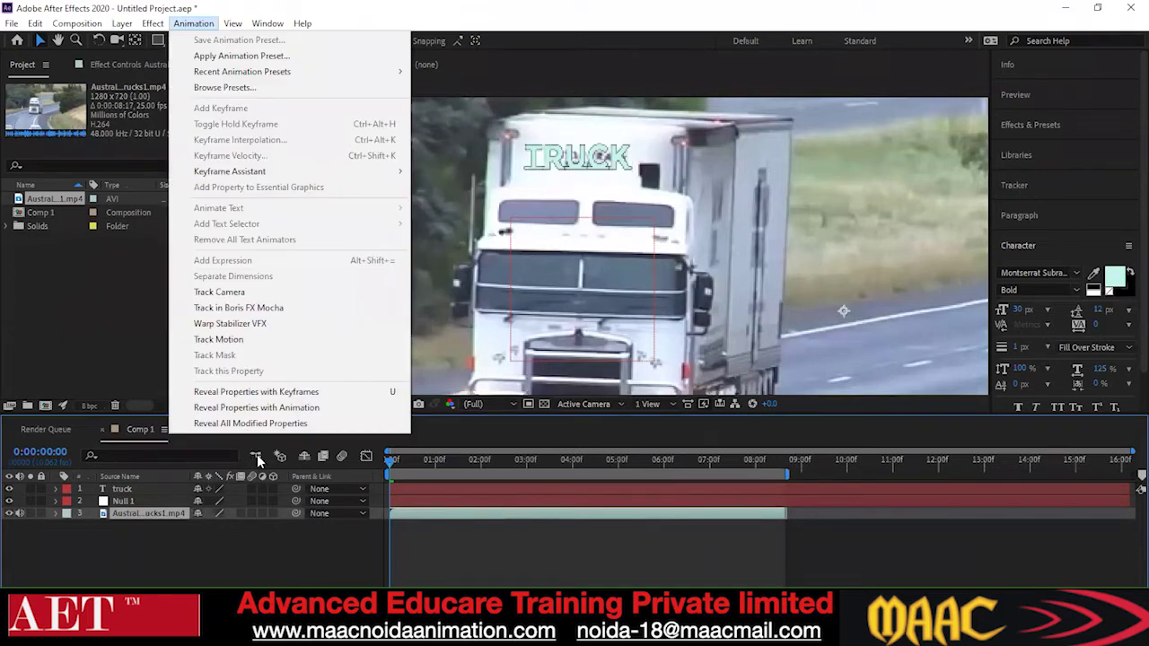
mouse_move(267, 24)
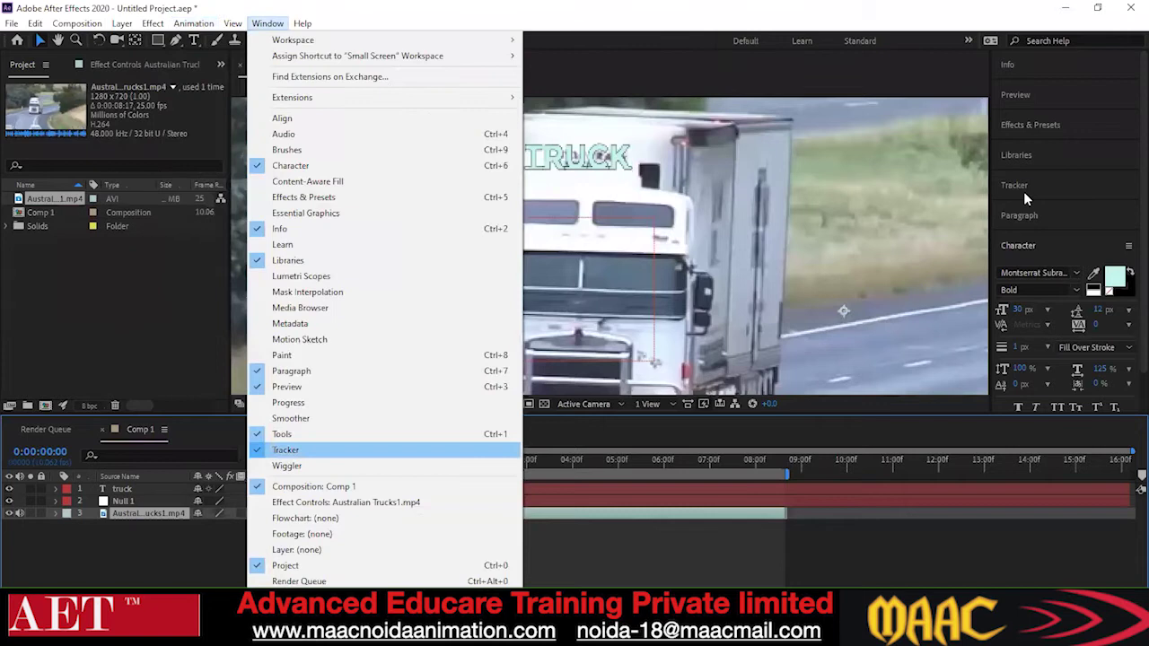
left_click(1130, 175)
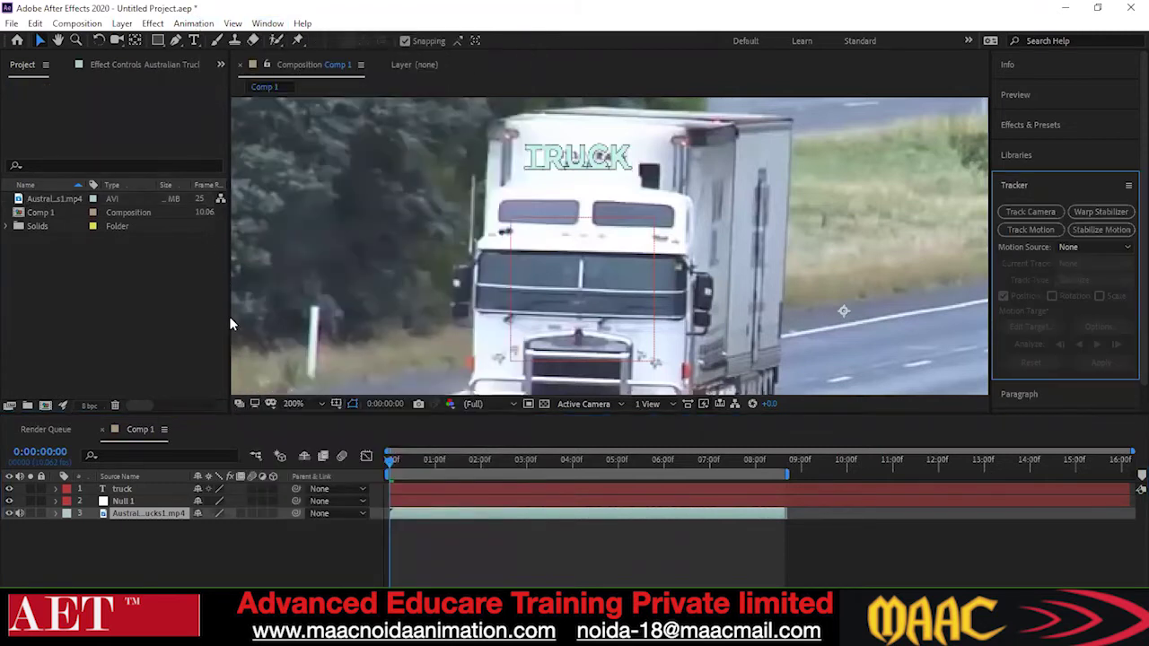
left_click(193, 24)
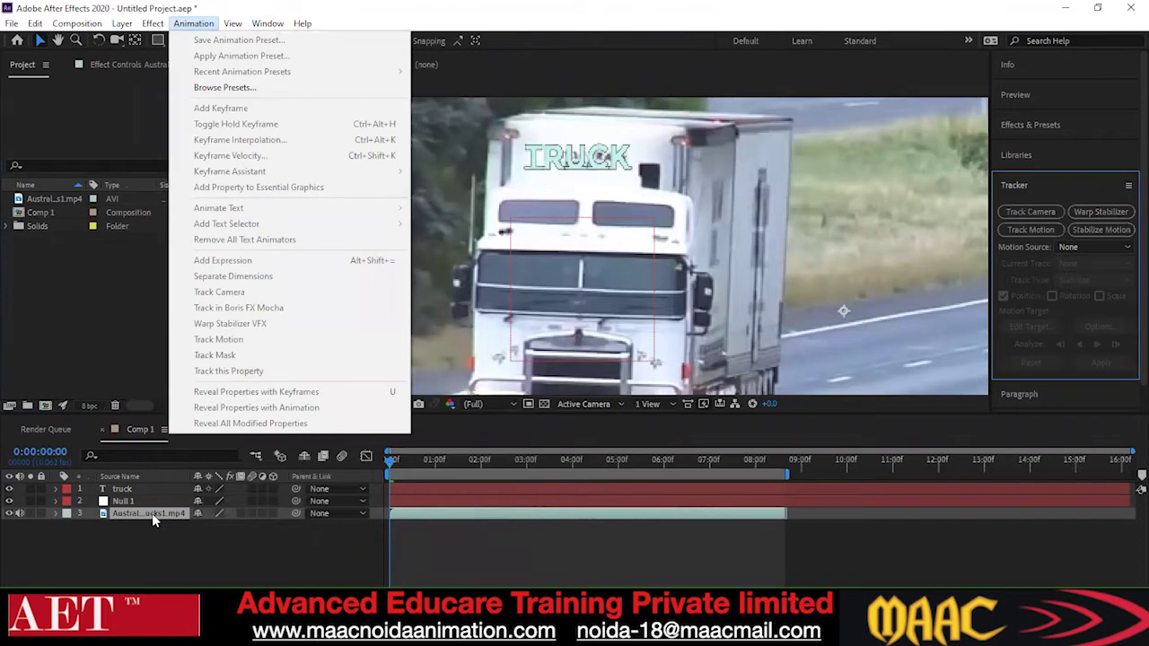
left_click(152, 513)
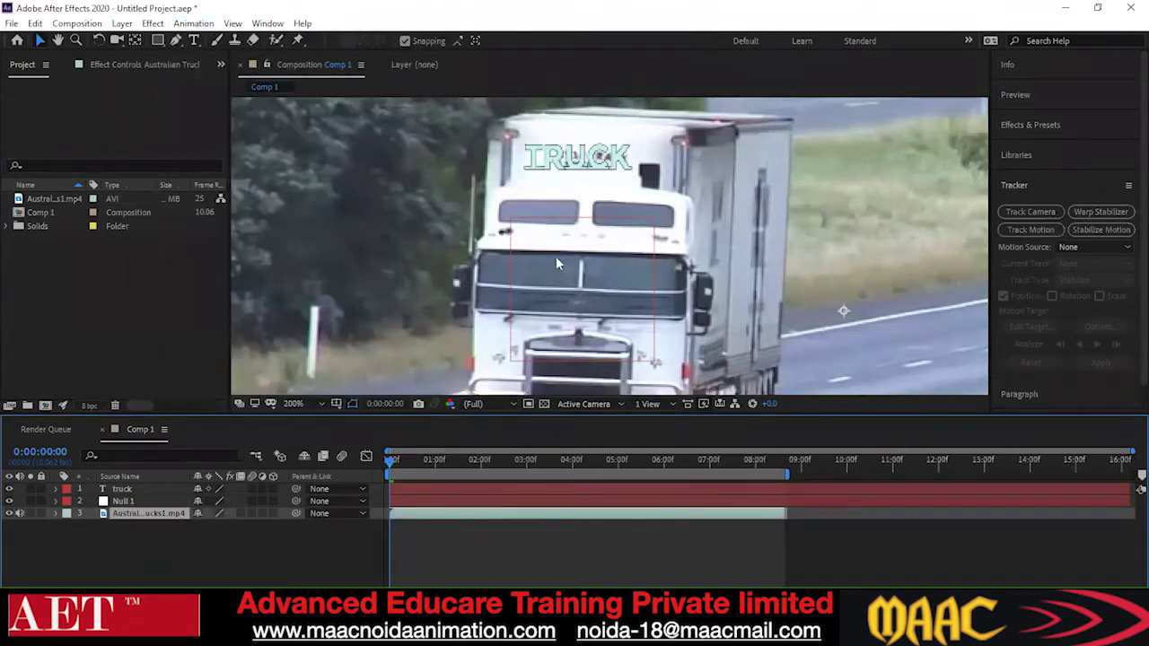
- Examine the truck's front, the text and the null object up close and in the wider shot for trackable details
left_click_drag(631, 232, 609, 306)
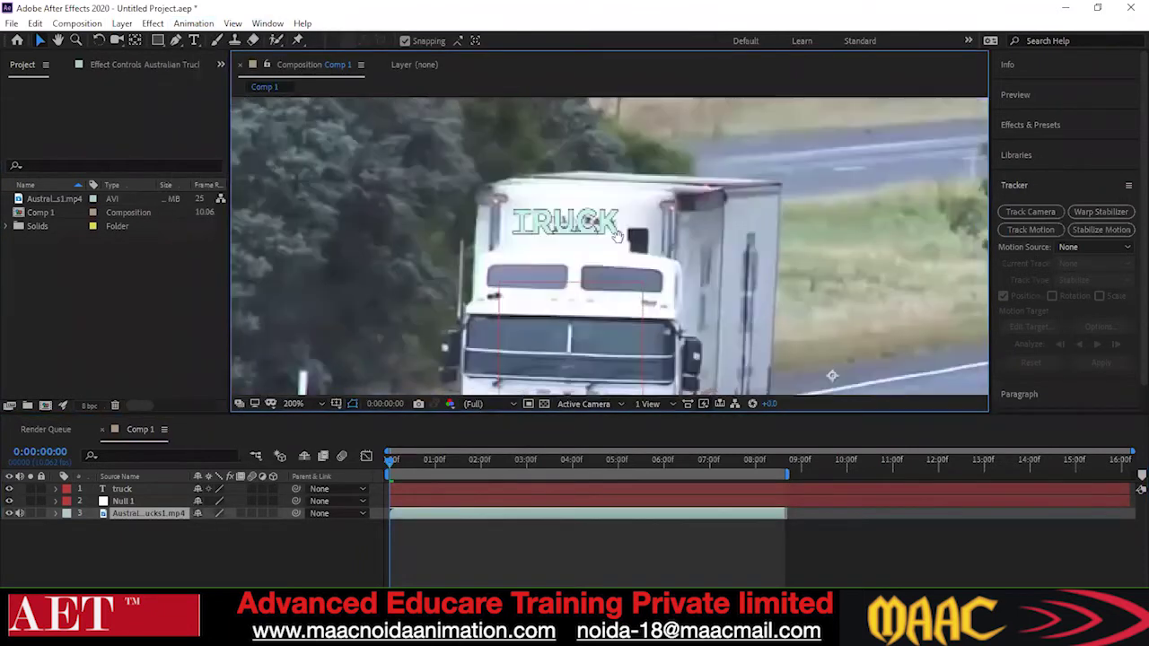
scroll(608, 218, "down", 2)
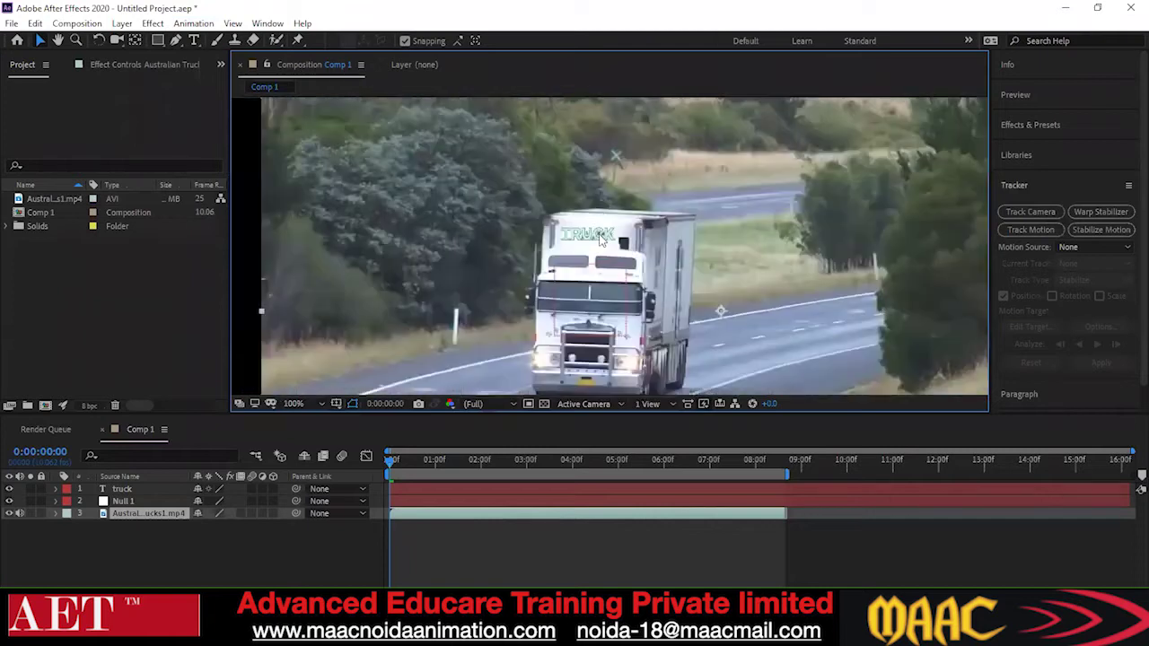
scroll(603, 240, "up", 2)
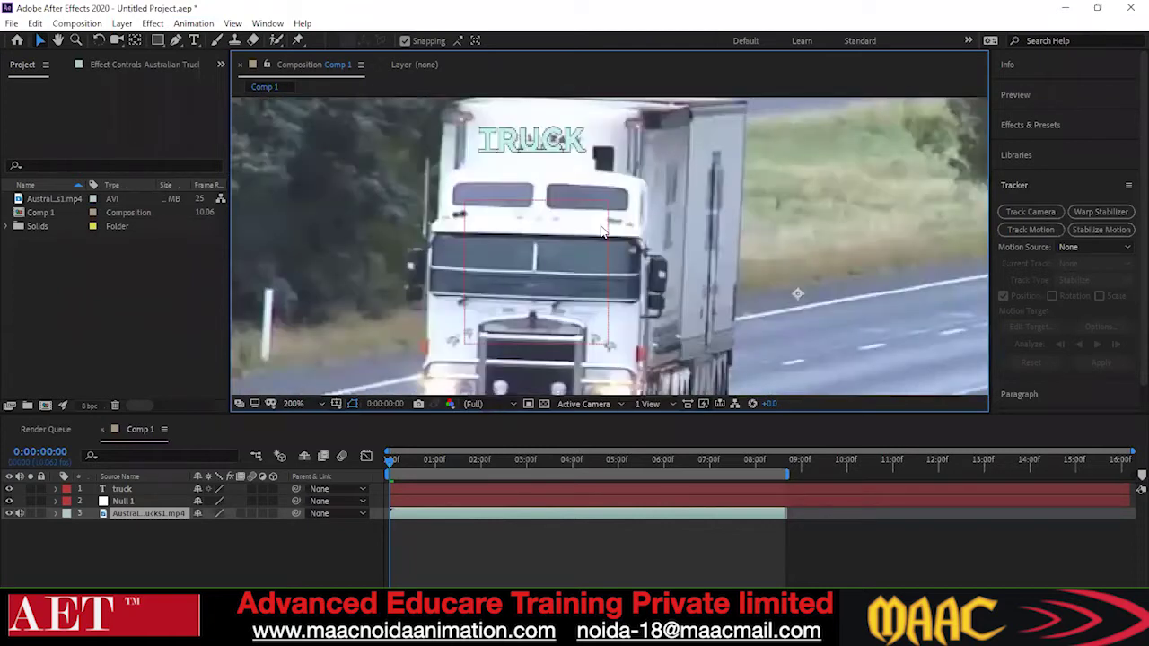
scroll(603, 231, "down", 2)
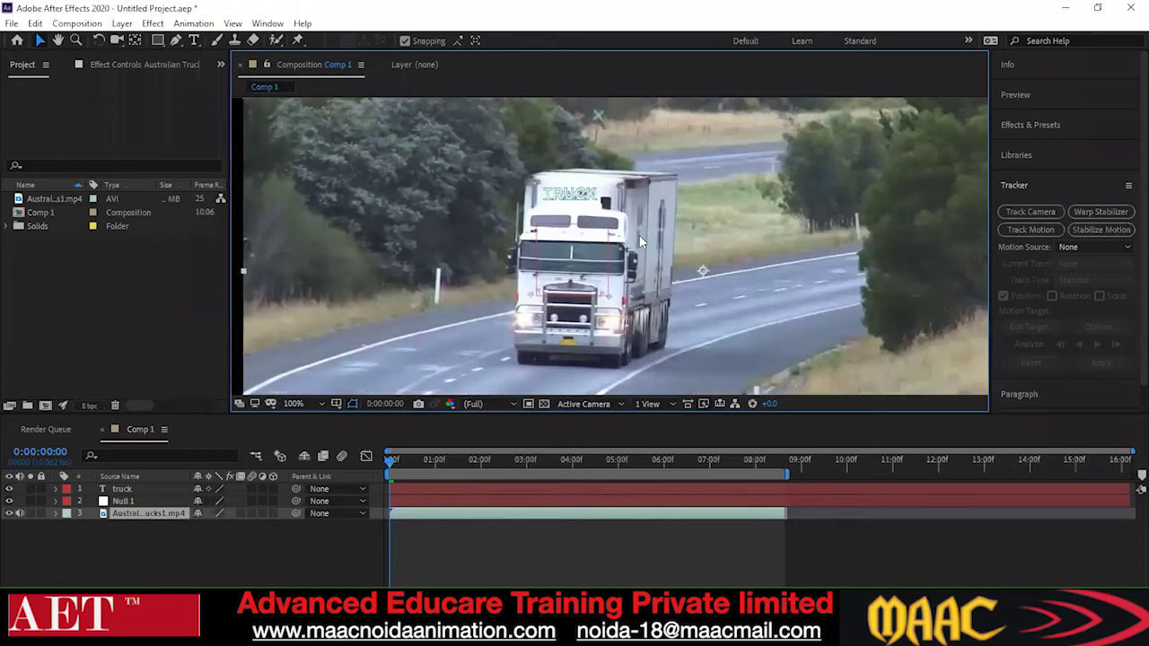
scroll(607, 181, "up", 2)
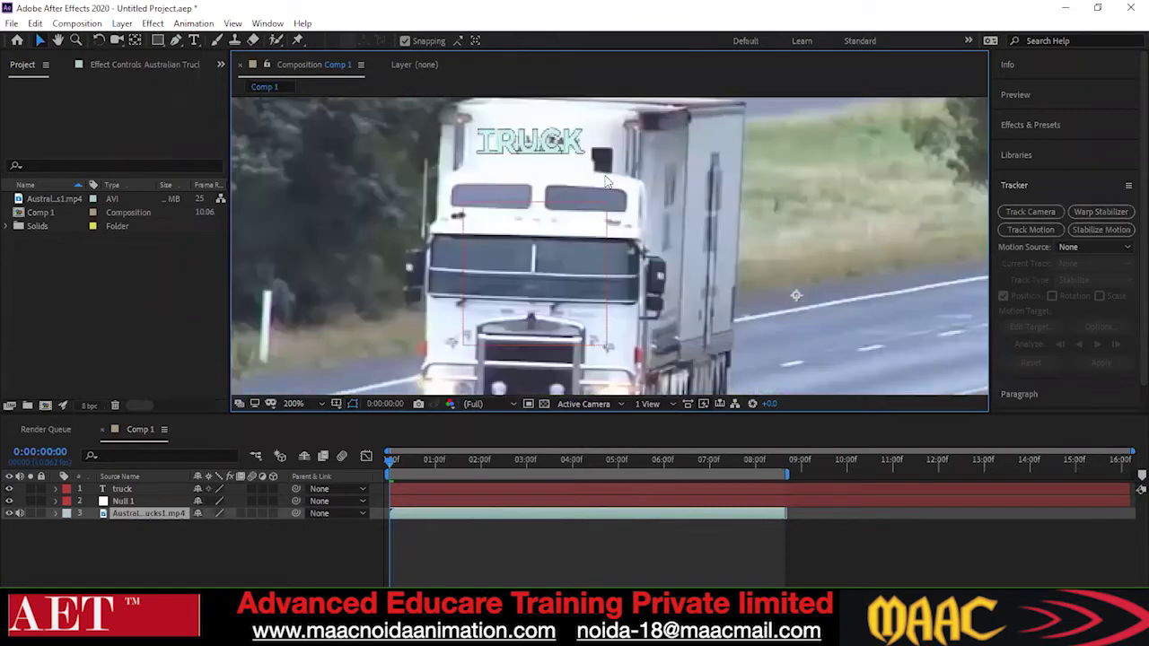
scroll(607, 176, "down", 2)
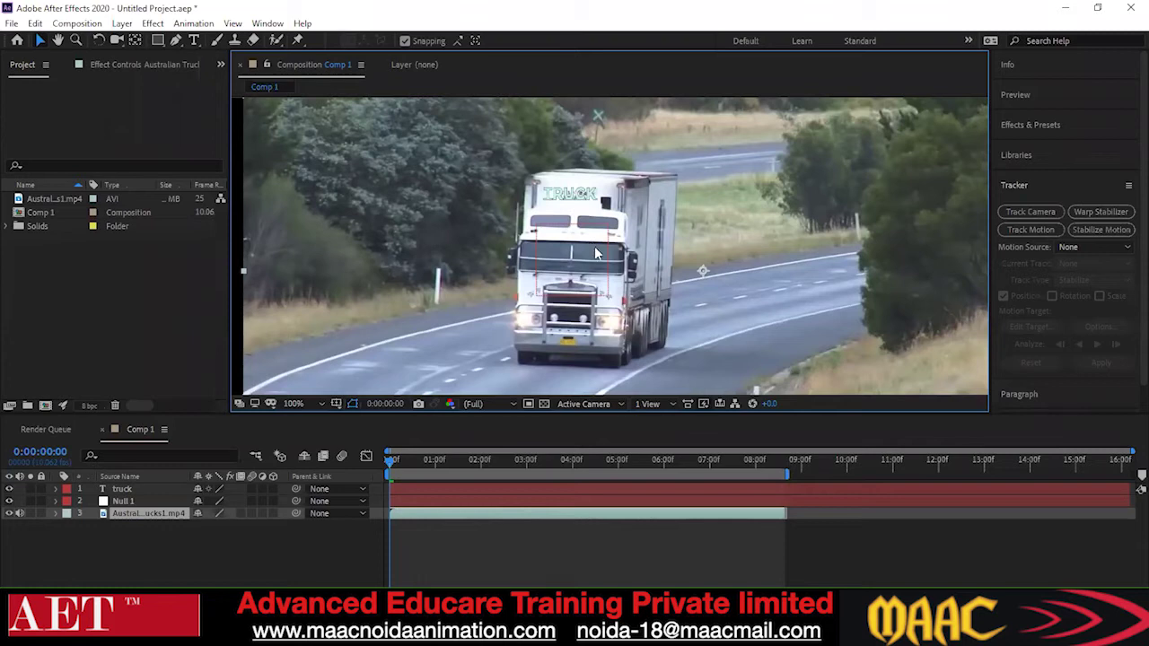
scroll(597, 251, "up", 3)
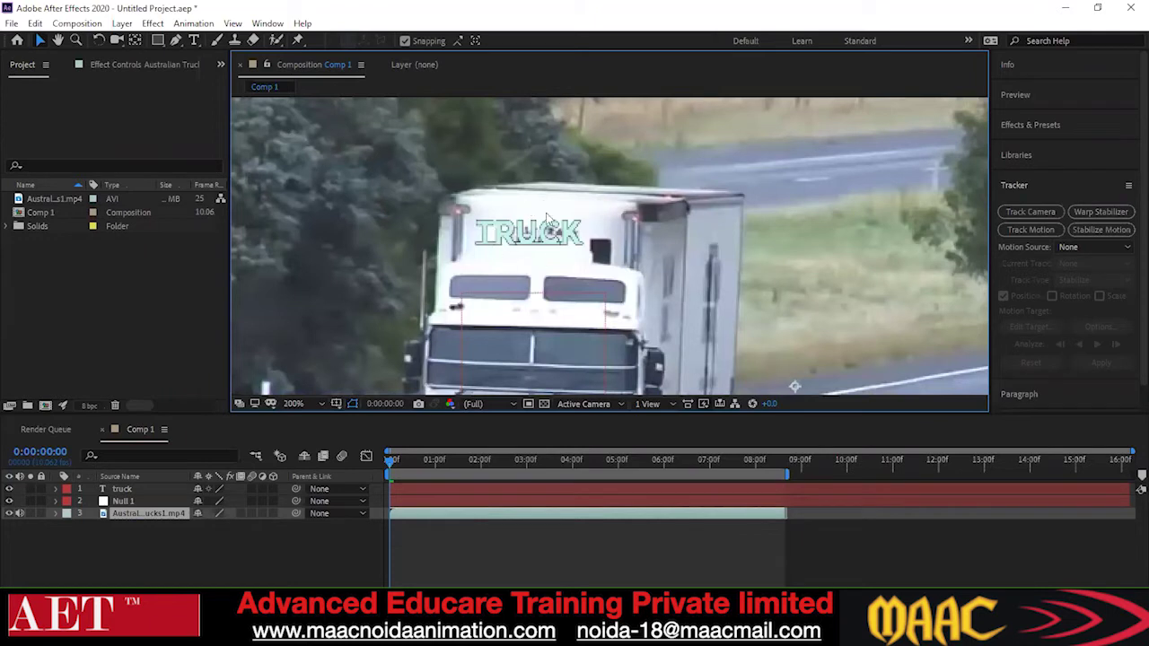
left_click_drag(624, 262, 600, 249)
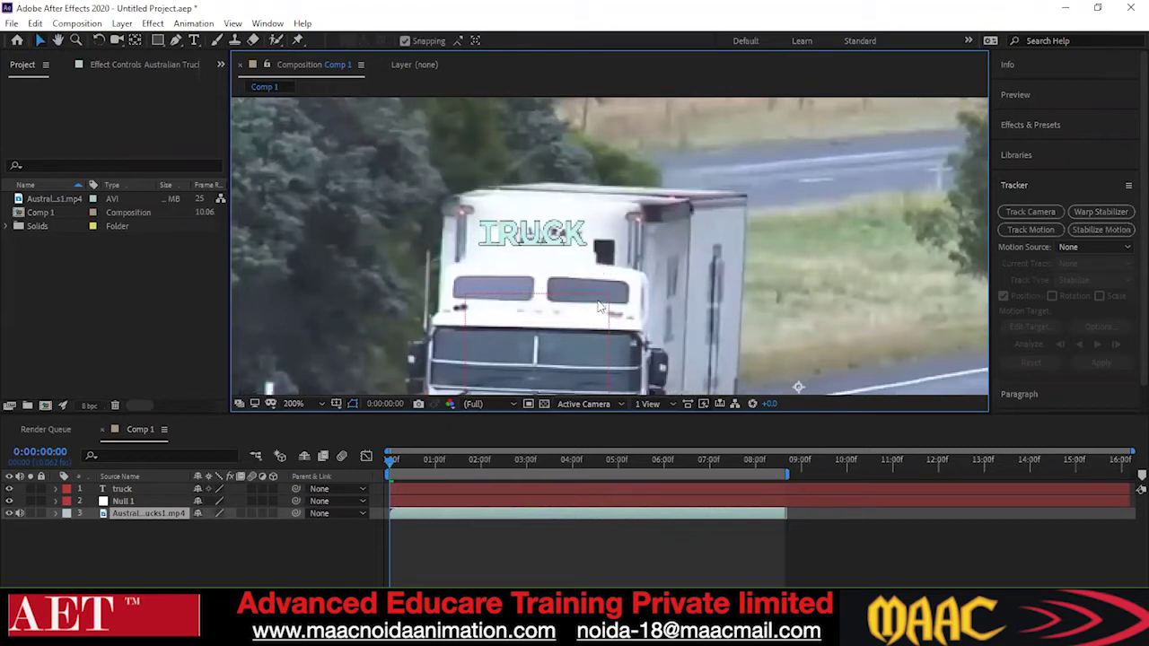
scroll(573, 282, "down", 2)
scroll(597, 259, "up", 1)
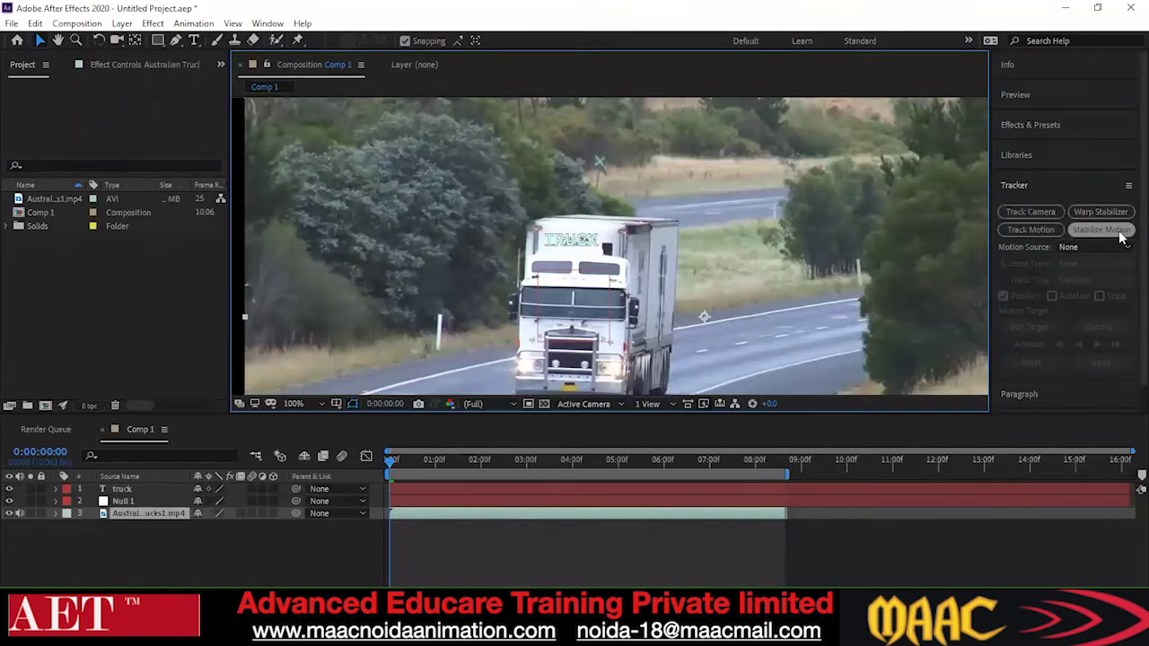
- Start Track Motion on the footage layer at the first frame, keeping the Australian Trucks1.mp4 clip as the motion source
left_click(1042, 230)
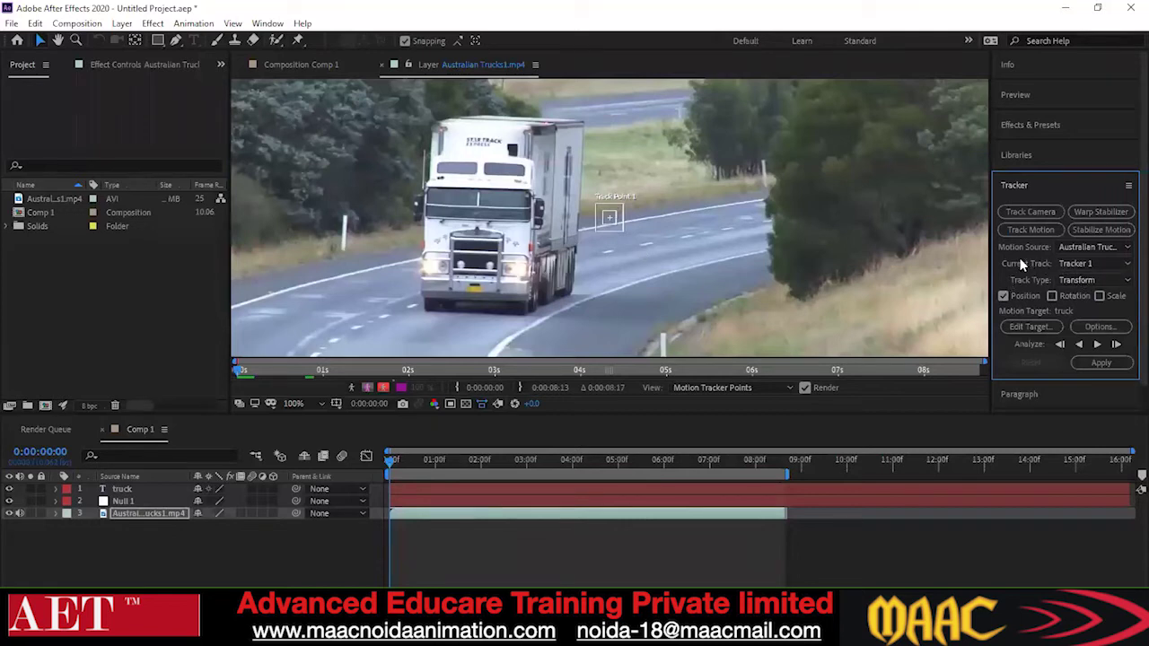
left_click(1127, 249)
left_click(897, 244)
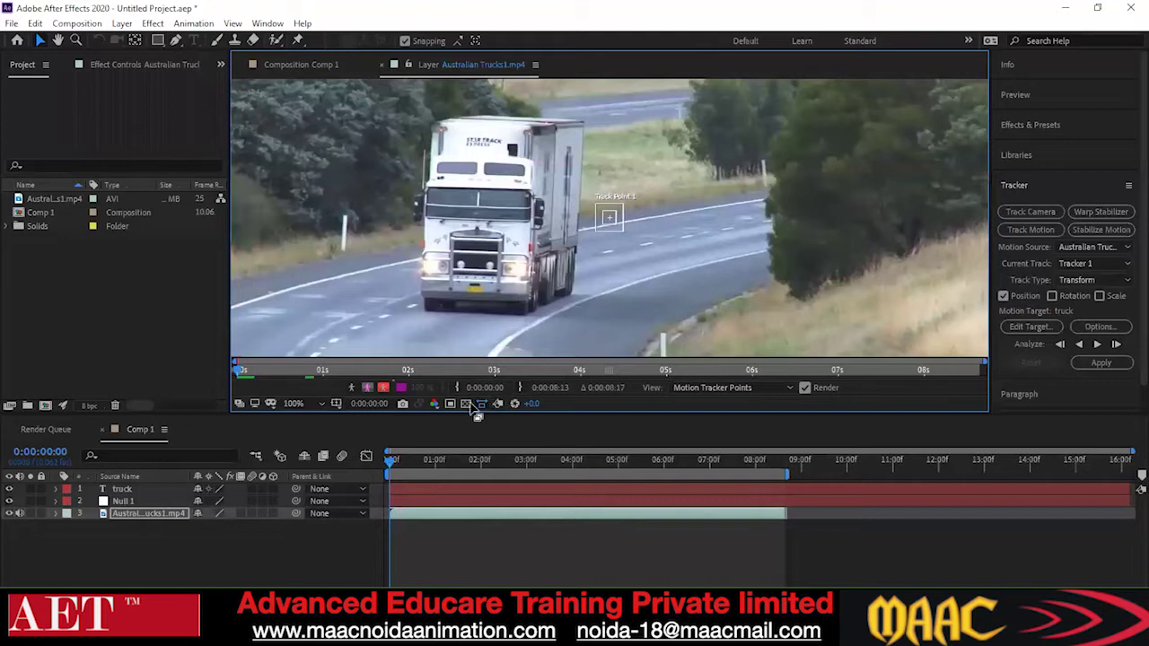
left_click_drag(392, 462, 382, 499)
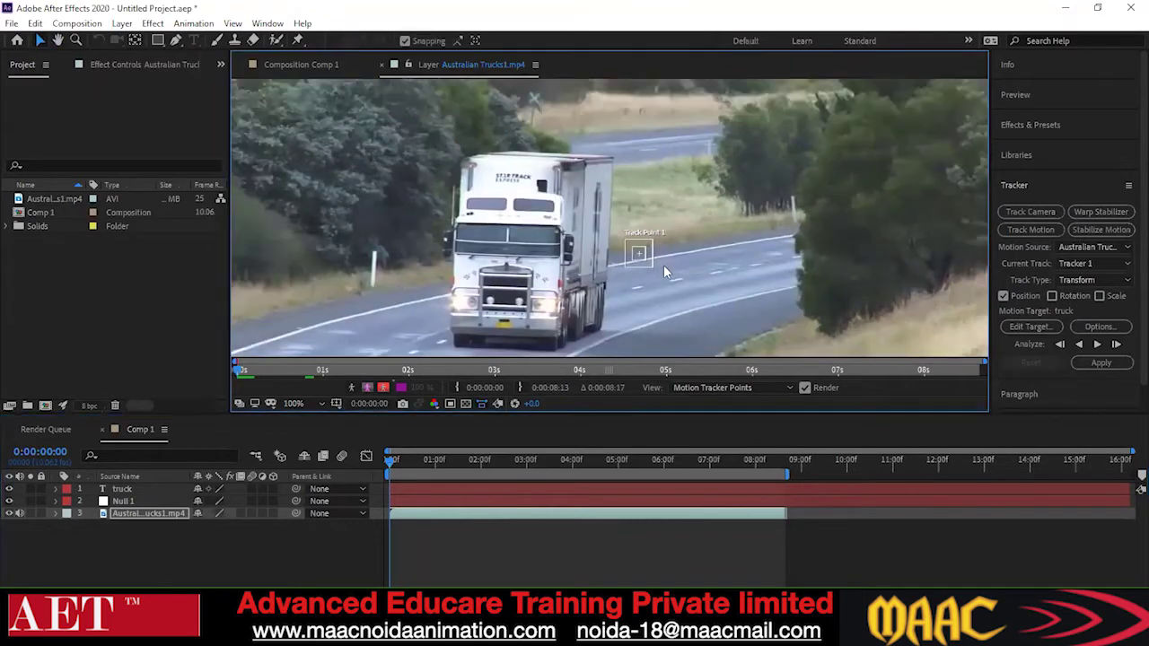
- Place Track Point 1 over the dark square beside the STAR TRACK EXPRESS lettering and adjust its search region around it
left_click_drag(656, 269, 553, 195)
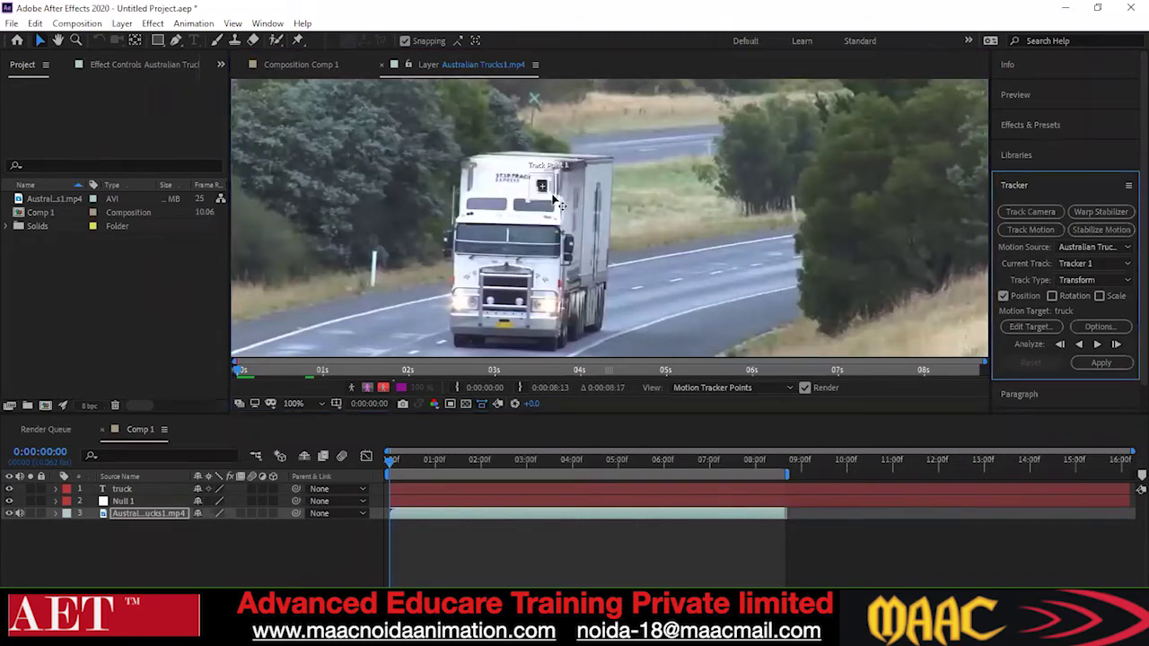
scroll(608, 223, "up", 4)
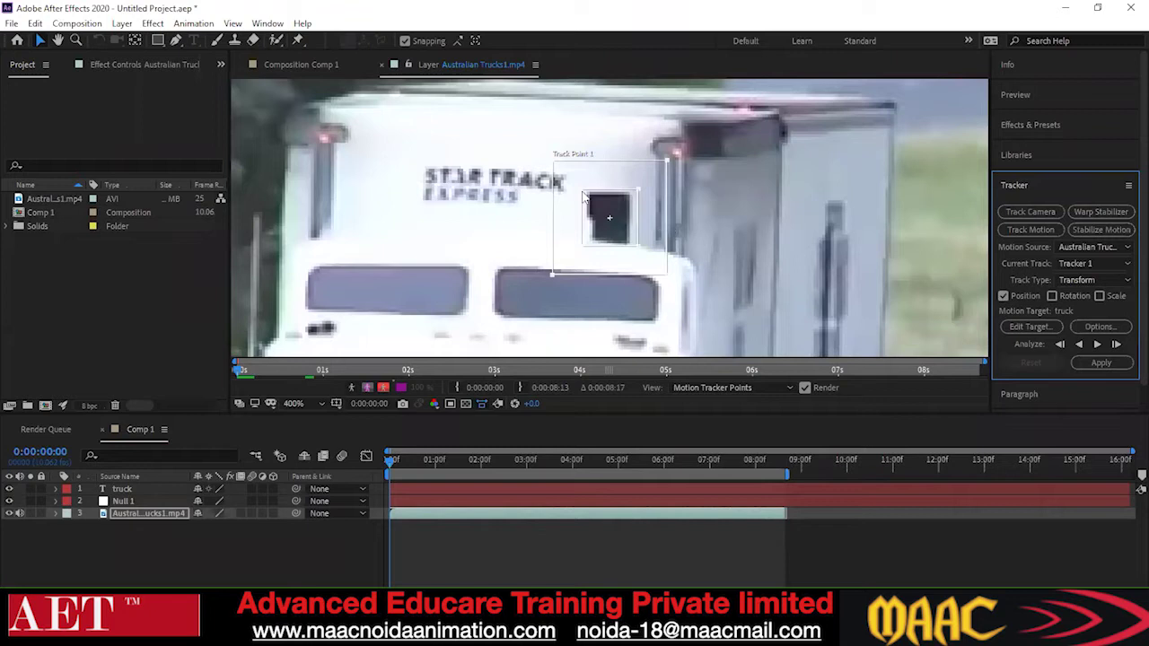
left_click(668, 277)
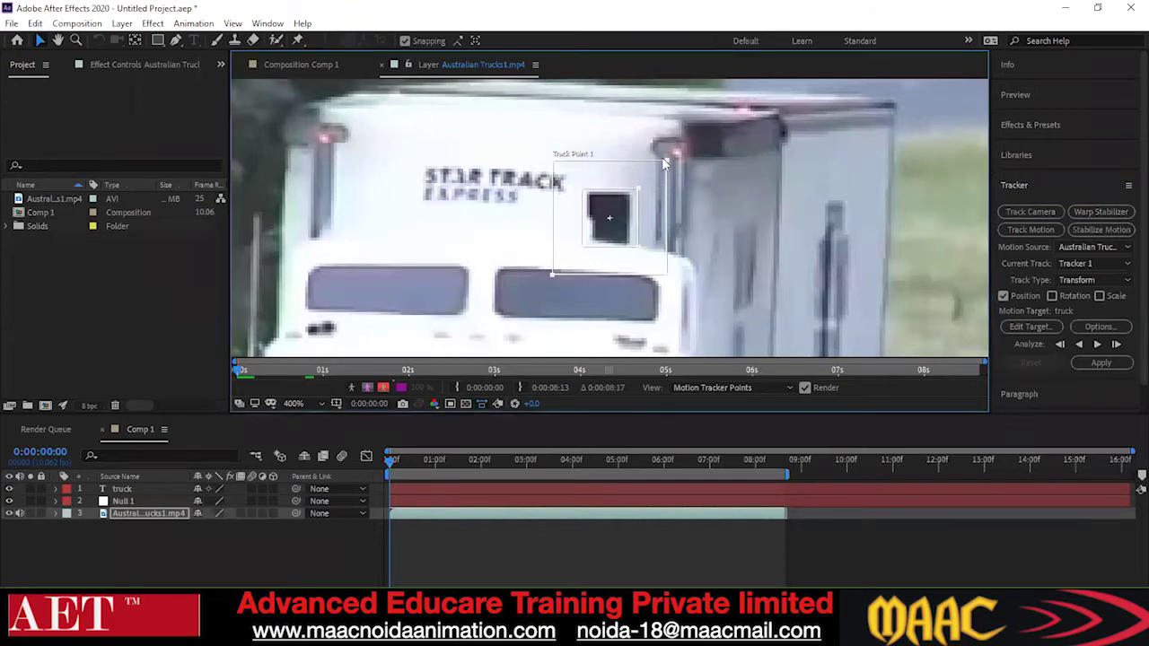
left_click_drag(667, 280, 682, 289)
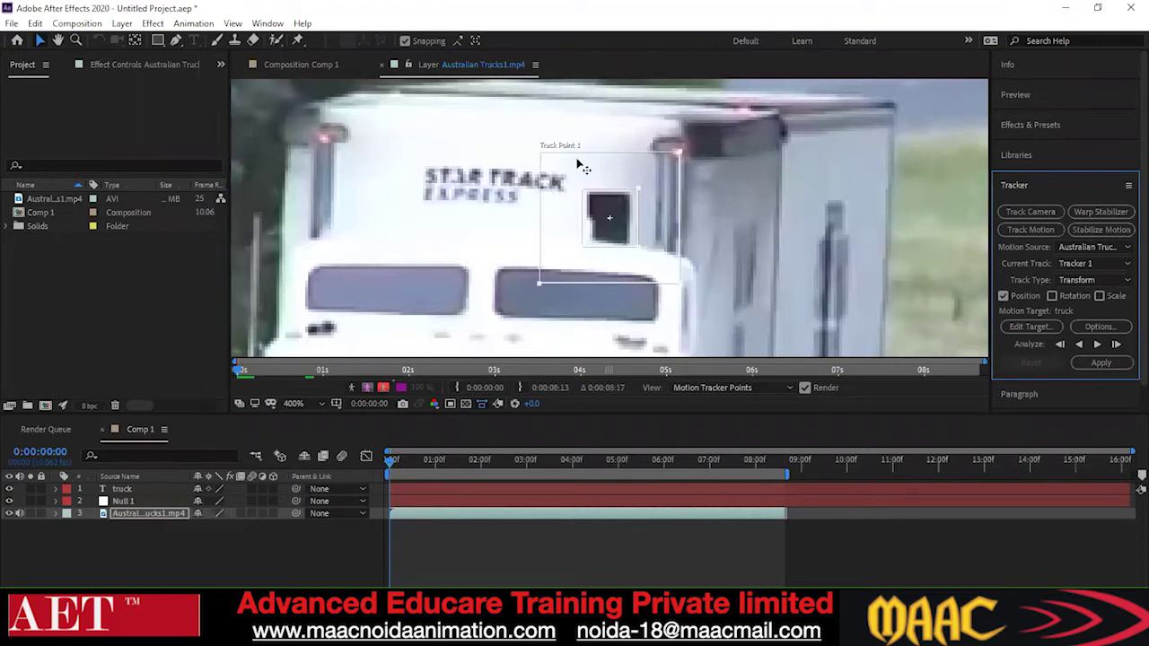
left_click_drag(539, 284, 553, 269)
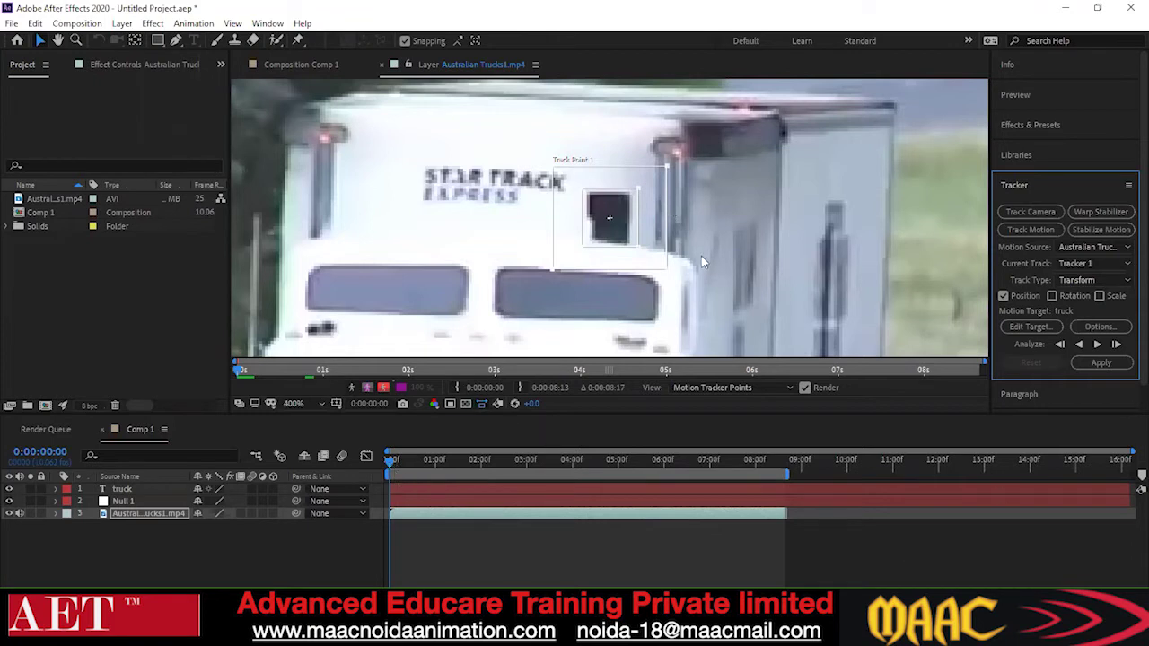
- Set the tracker's motion target to the Null 1 layer
scroll(678, 226, "down", 1)
key("slash")
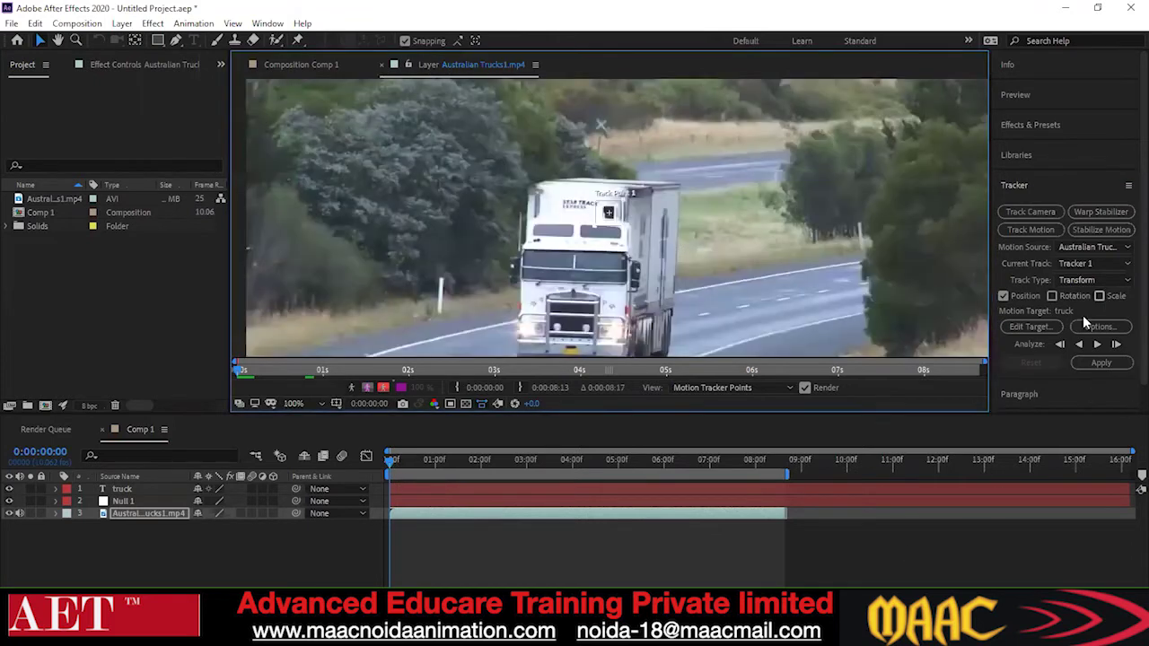
left_click(1025, 325)
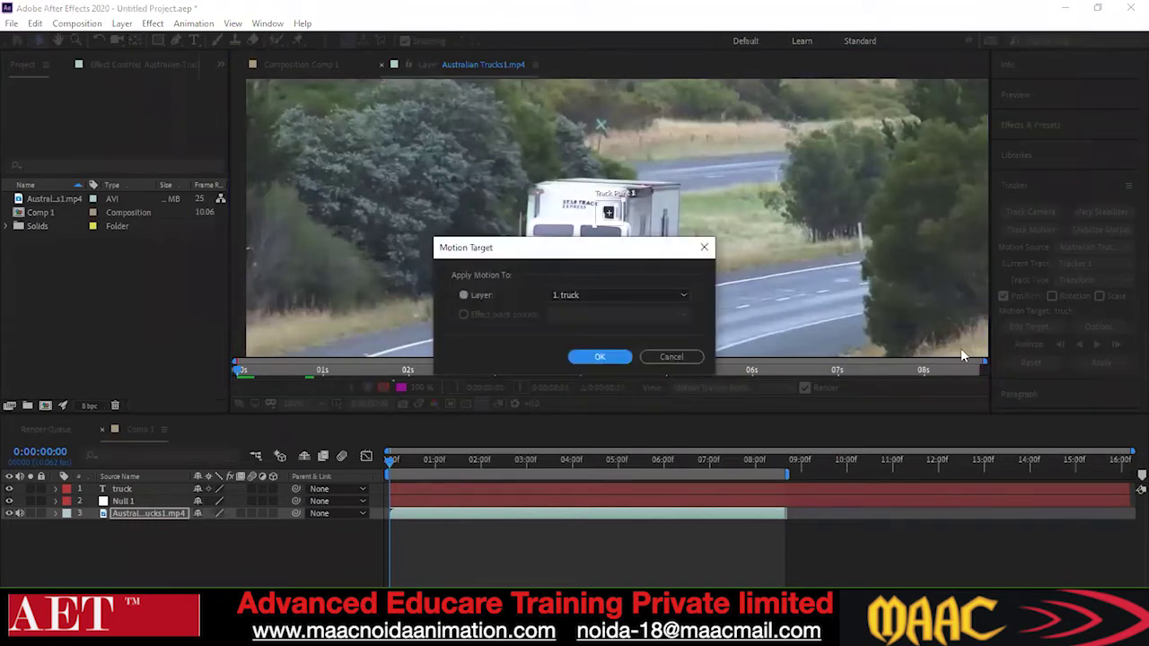
left_click(662, 296)
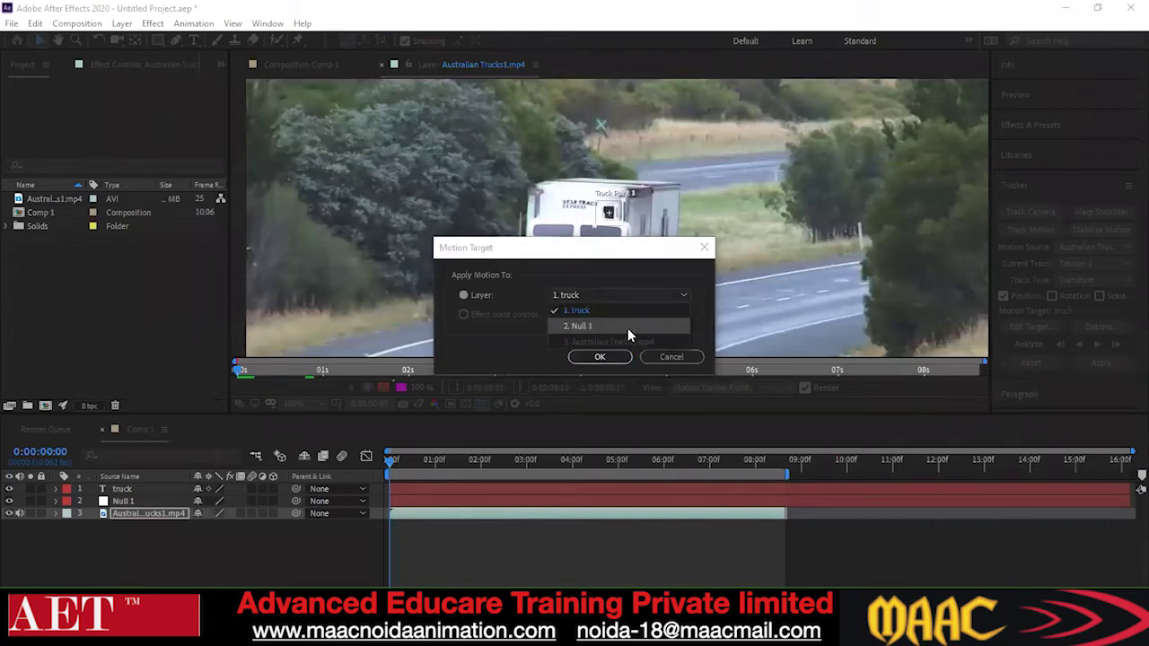
left_click(627, 328)
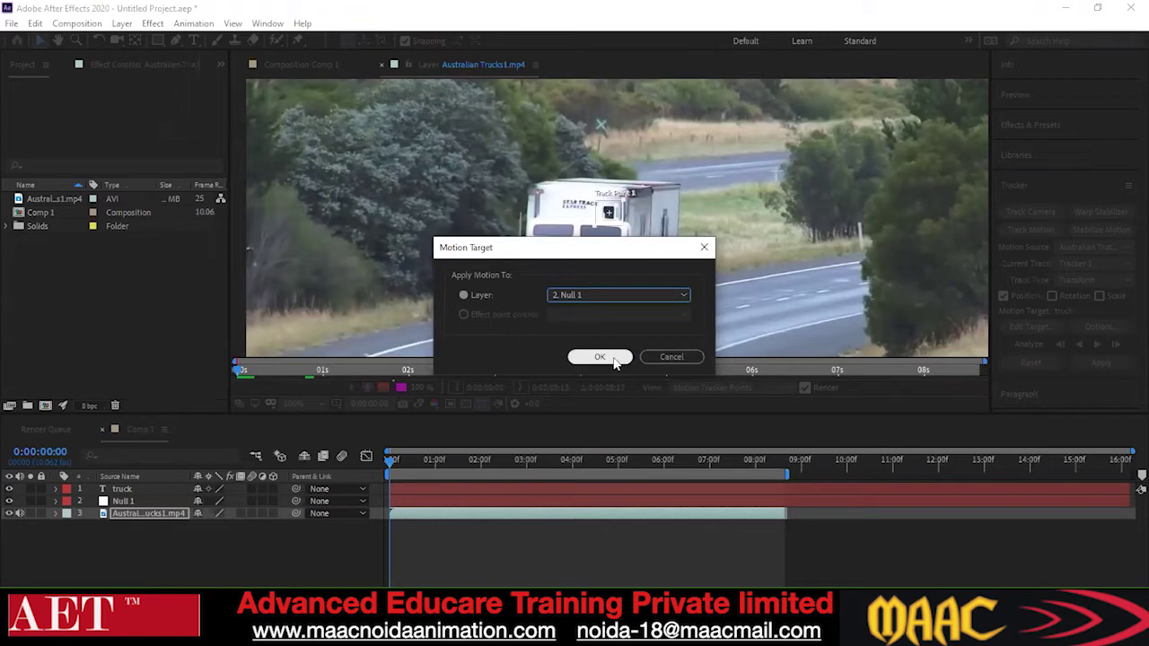
left_click(616, 358)
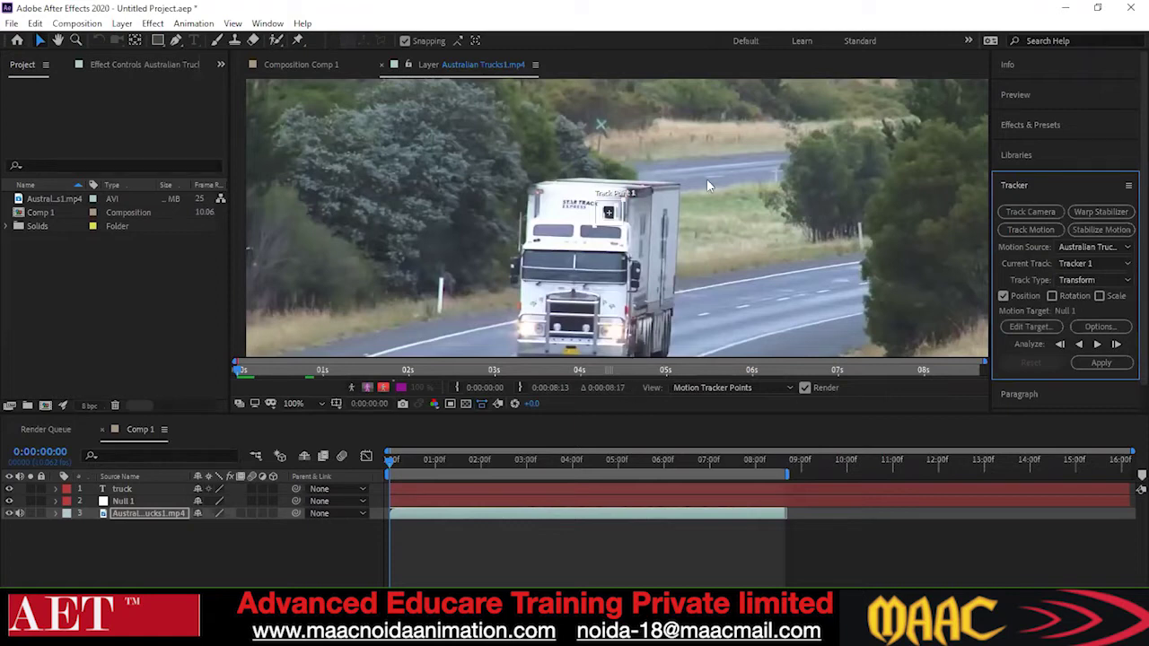
- Check the track point's placement on the truck's front up close and in wider views at the first frame
scroll(706, 191, "up", 2)
scroll(699, 191, "down", 2)
left_click_drag(626, 220, 619, 184)
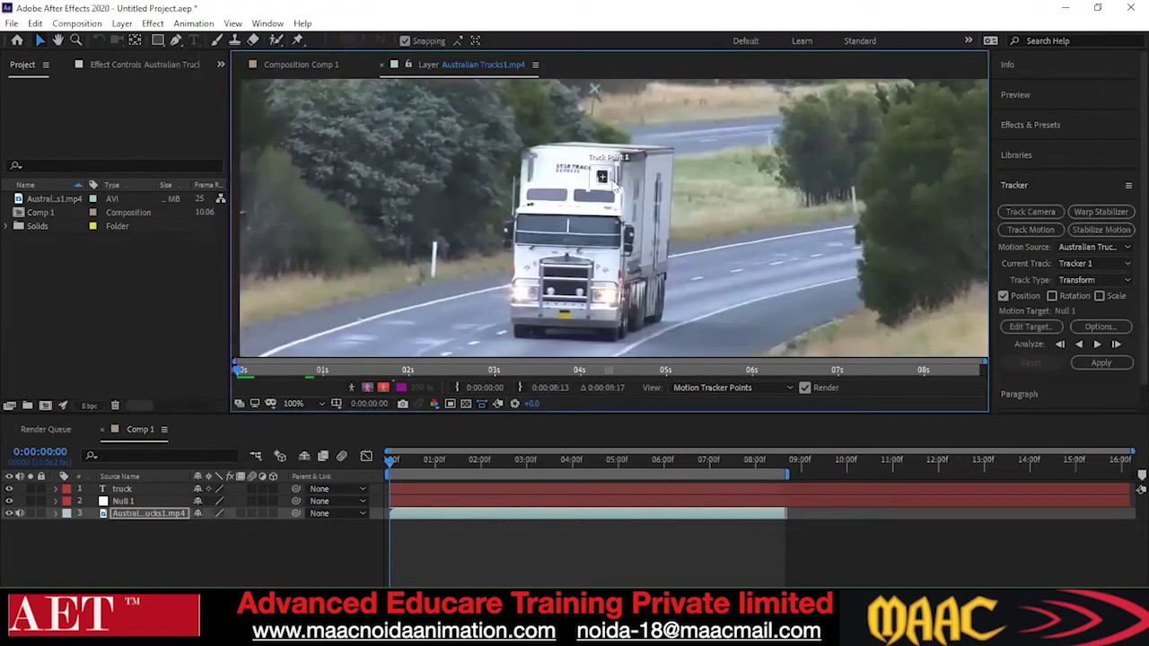
mouse_move(574, 254)
left_mouse_down()
mouse_move(592, 222)
mouse_move(593, 266)
left_mouse_up()
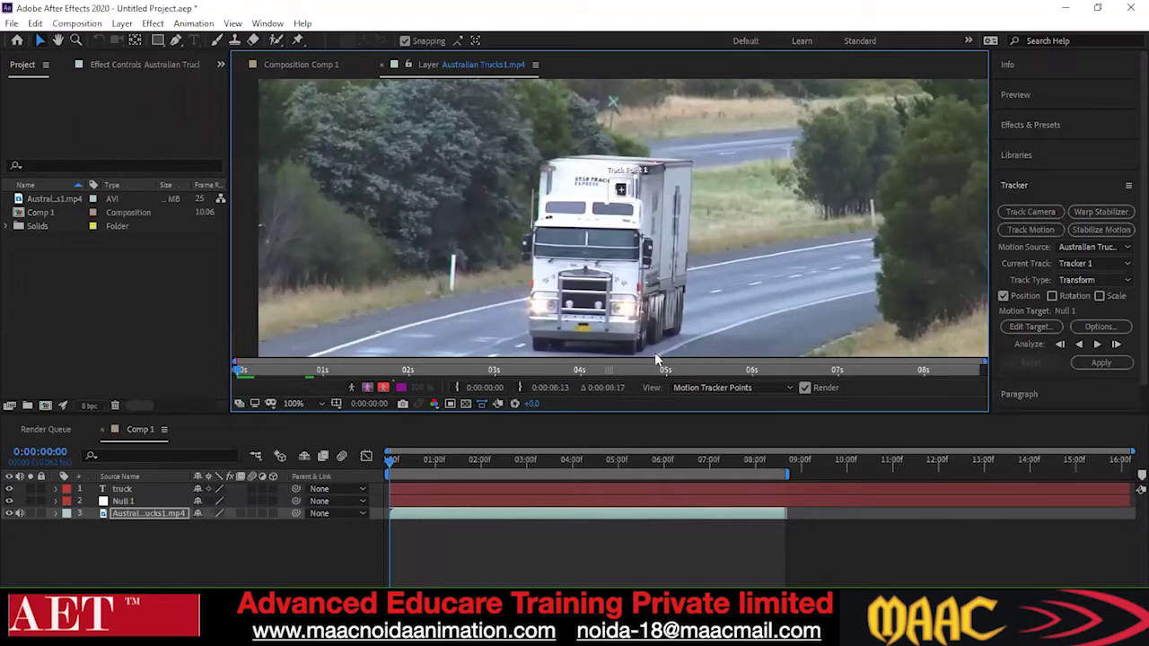
left_click_drag(393, 460, 385, 502)
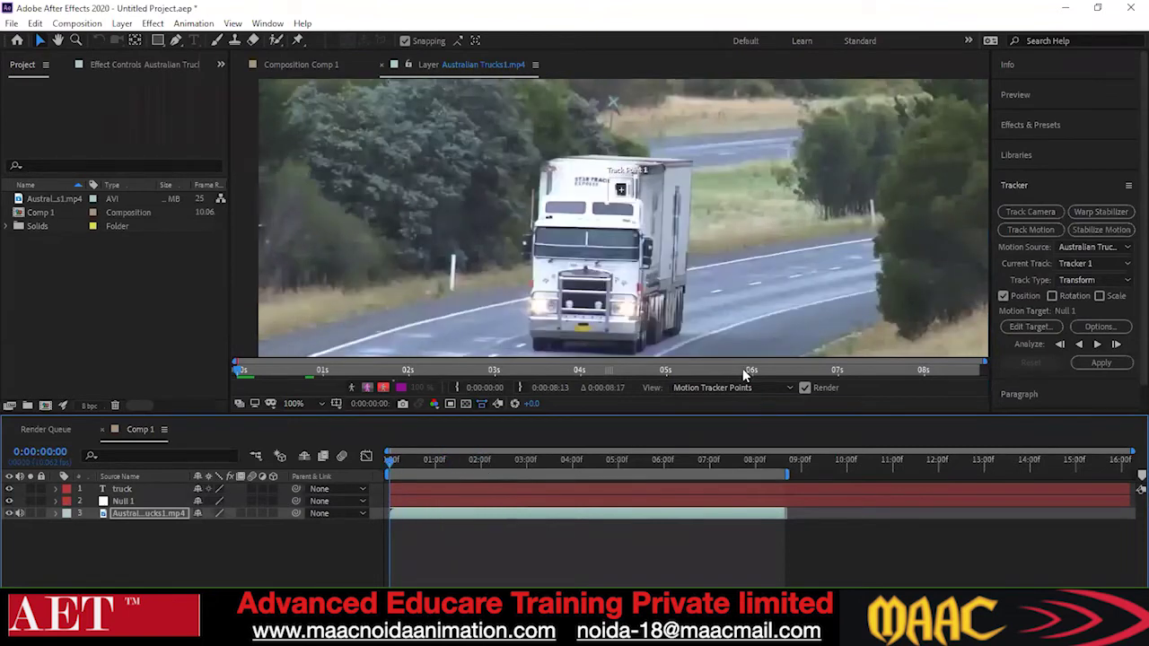
scroll(615, 263, "down", 1)
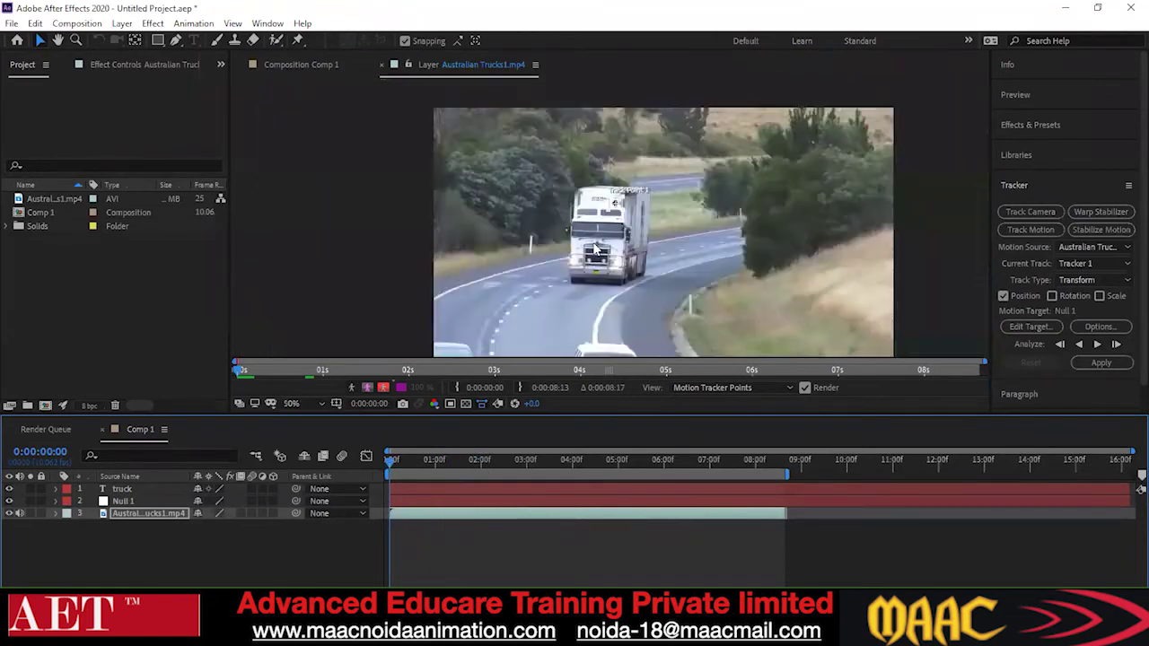
scroll(682, 265, "up", 3)
scroll(663, 252, "up", 2)
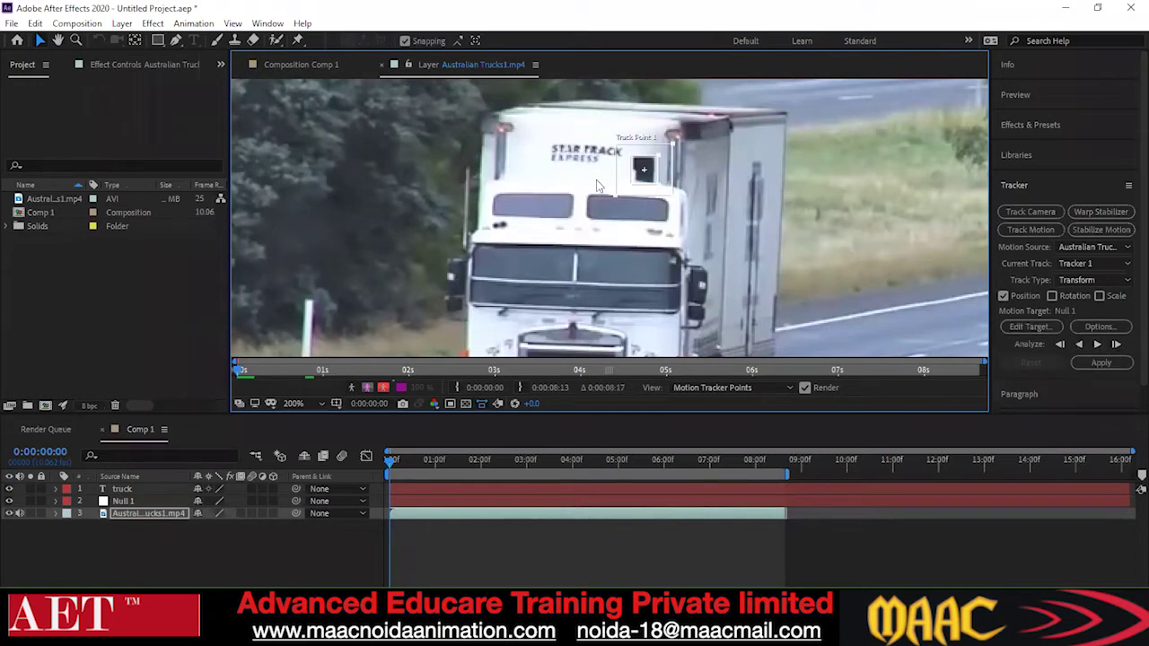
scroll(599, 186, "down", 2)
scroll(638, 210, "up", 2)
scroll(659, 185, "down", 1)
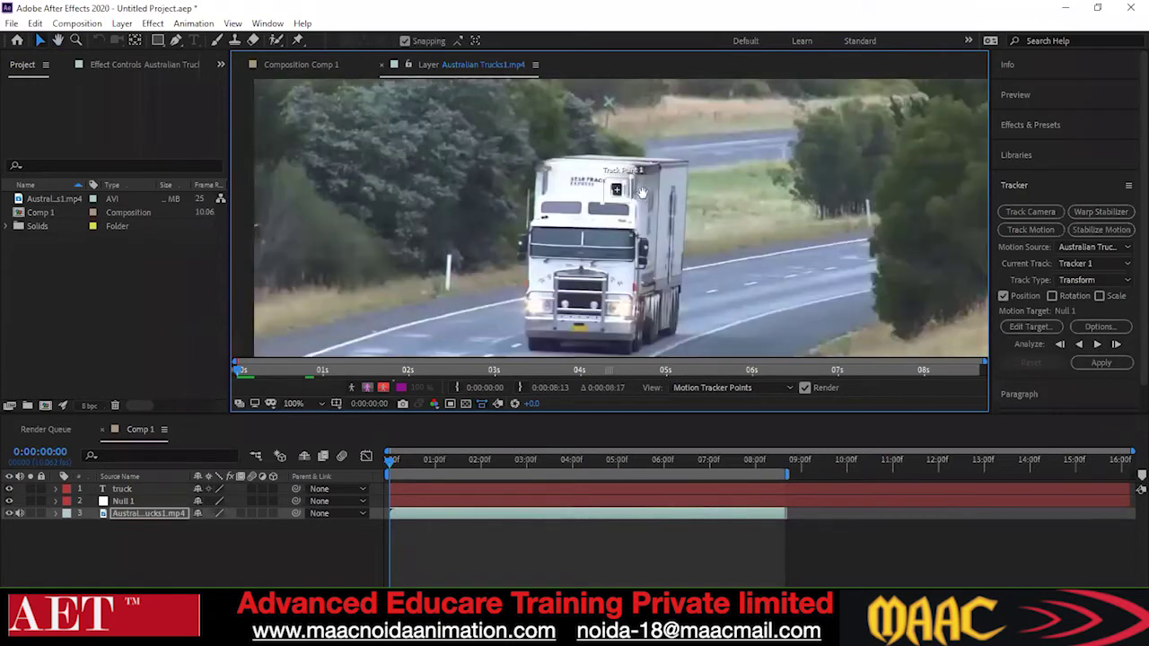
scroll(654, 192, "down", 1)
- Analyze the track forward through the clip and apply it to the null in X and Y
left_click(1093, 346)
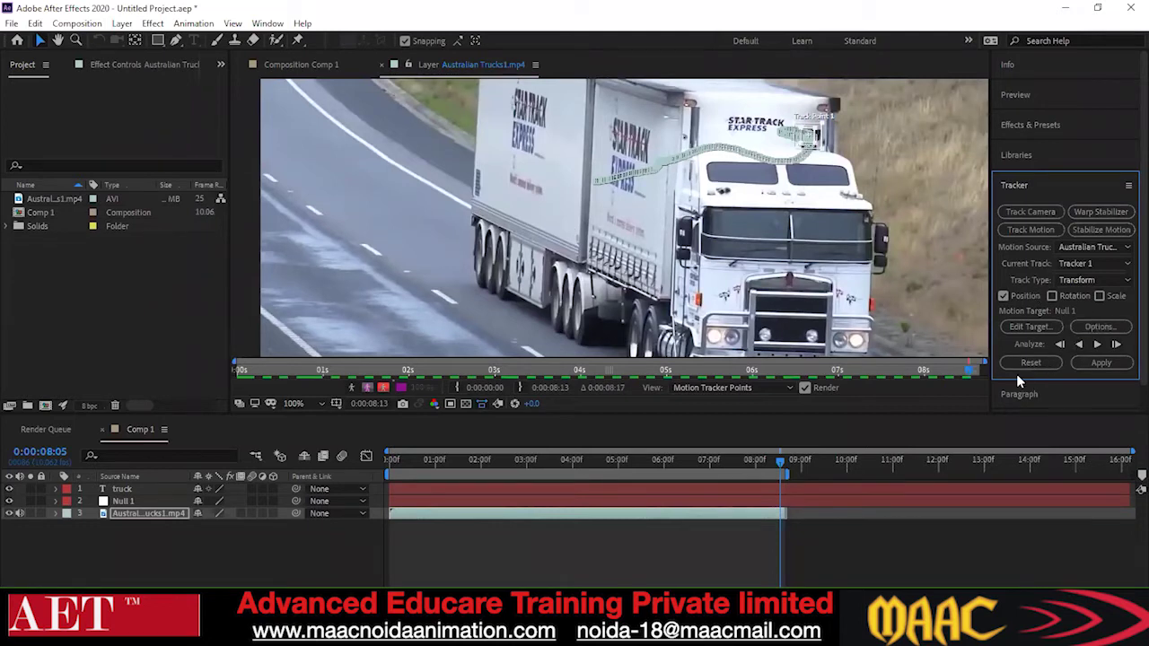
left_click(1100, 362)
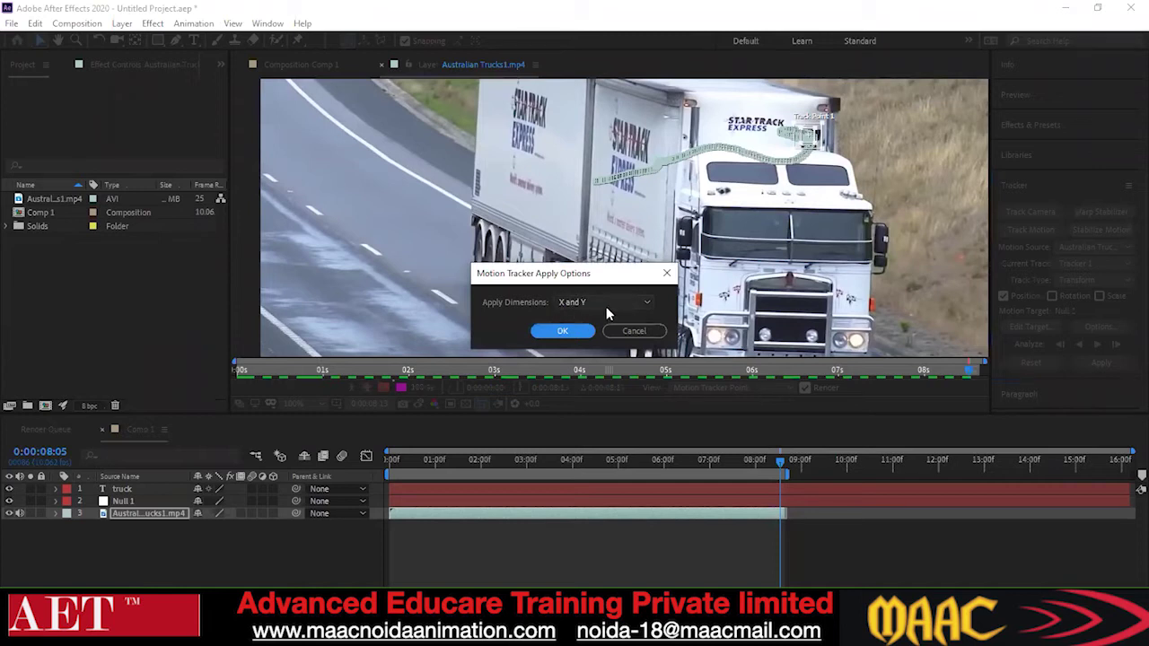
left_click(563, 332)
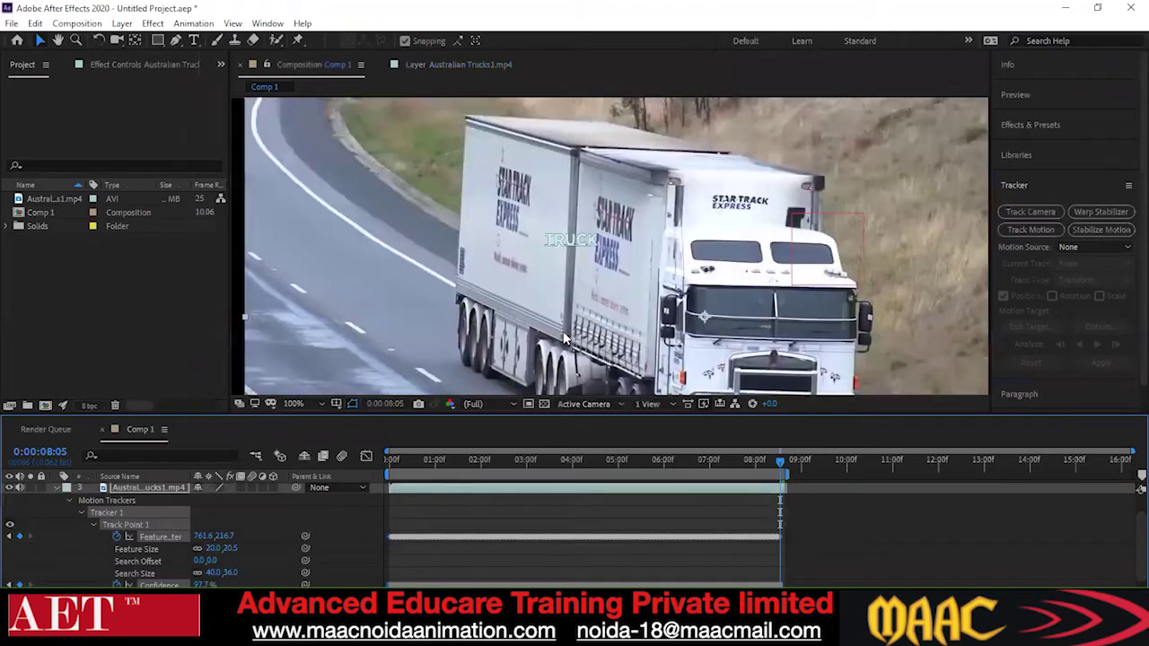
- Collapse the footage layer's tracker properties and parent the truck text layer to Null 1
scroll(575, 310, "down", 1)
left_click_drag(587, 247, 517, 241)
scroll(497, 257, "up", 1)
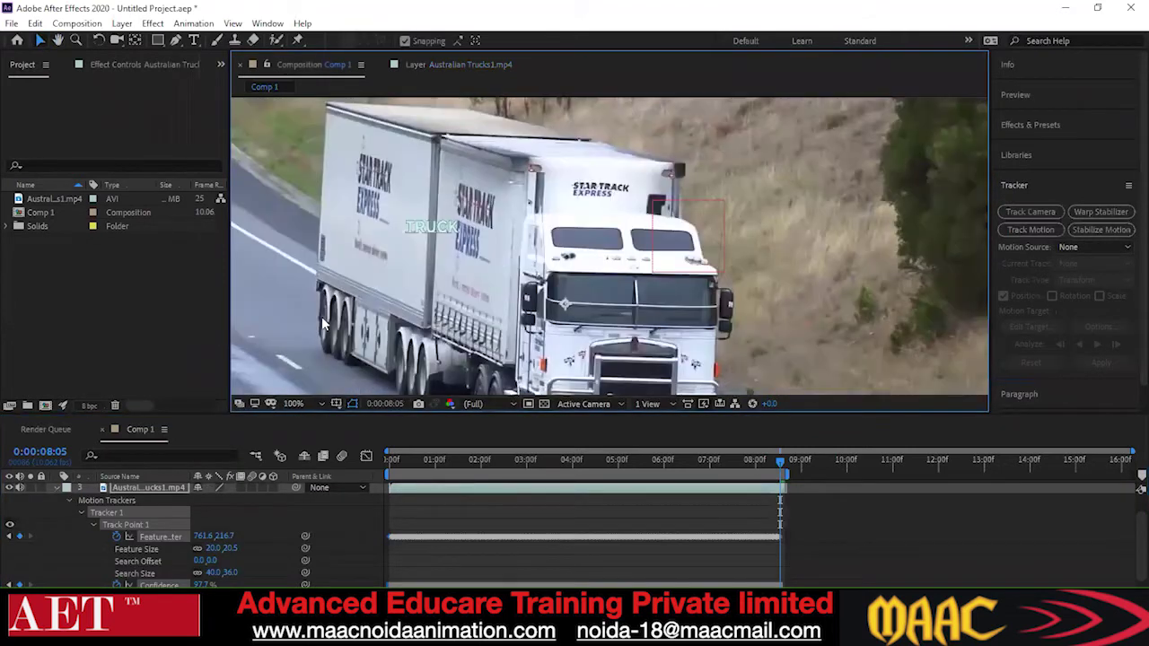
left_click(56, 487)
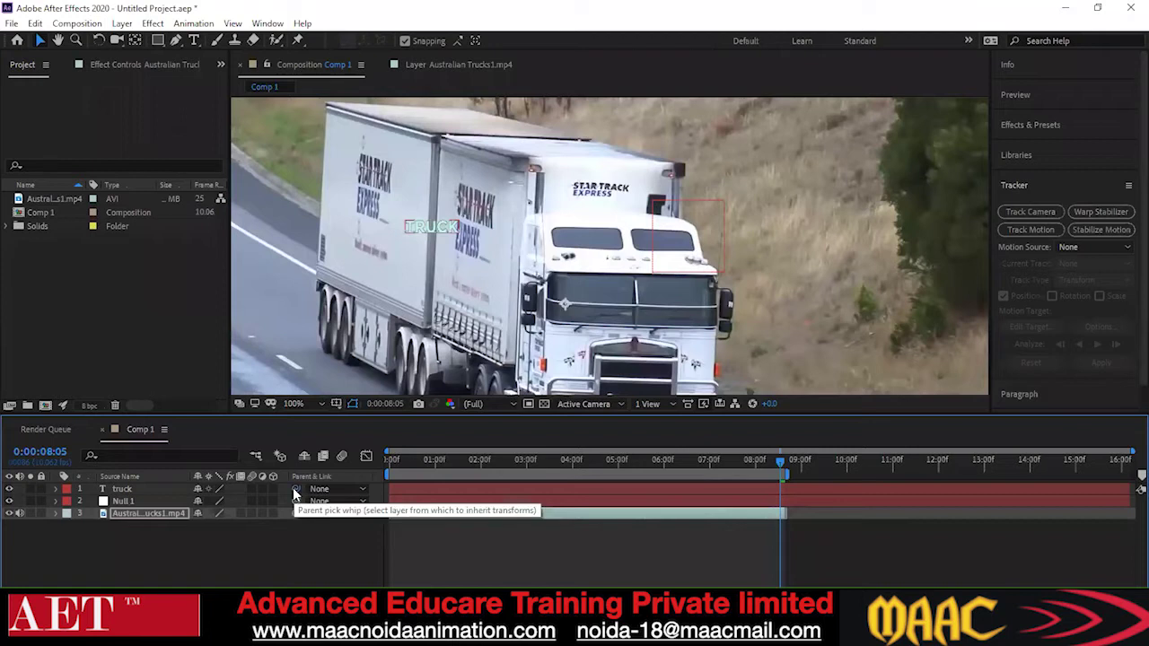
left_click_drag(296, 490, 122, 508)
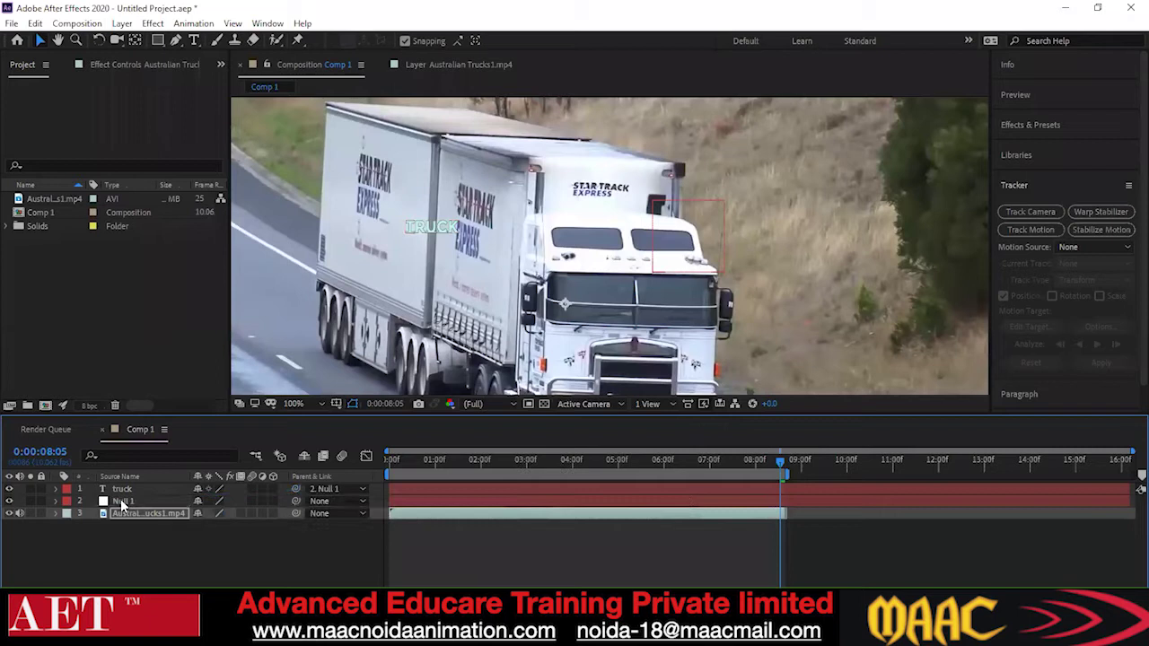
- Move the TRUCK text onto the trailer's front, just above the STAR TRACK EXPRESS lettering, at 0:00:08:05
left_click(432, 224)
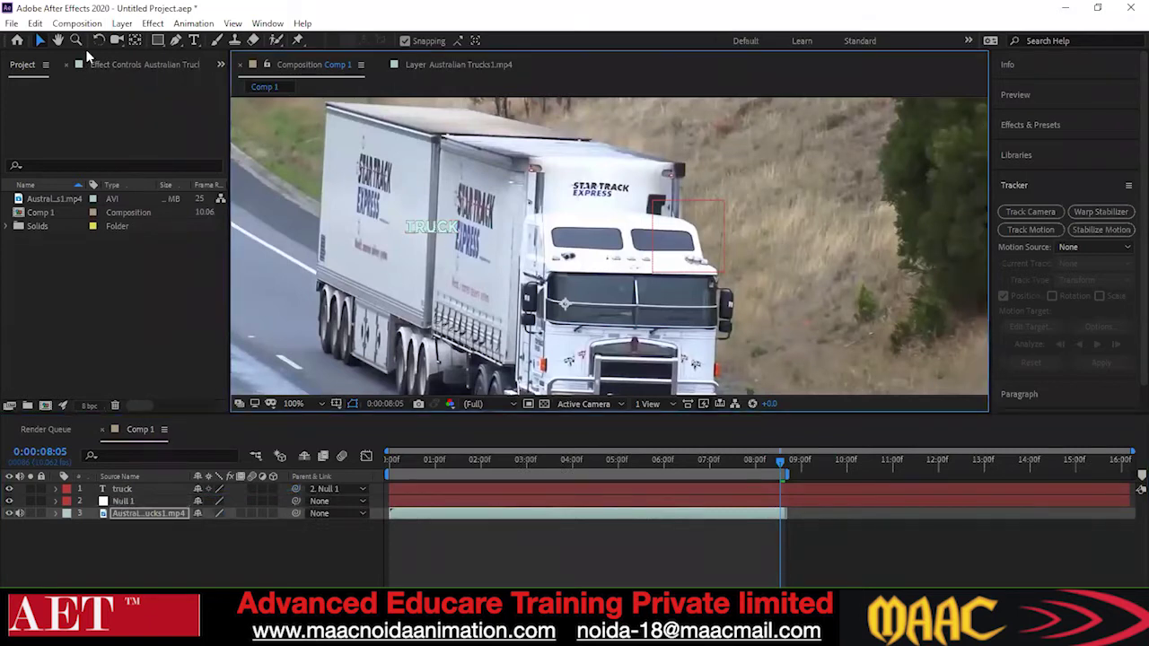
left_click(140, 489)
left_click_drag(443, 236, 615, 215)
left_click(618, 193)
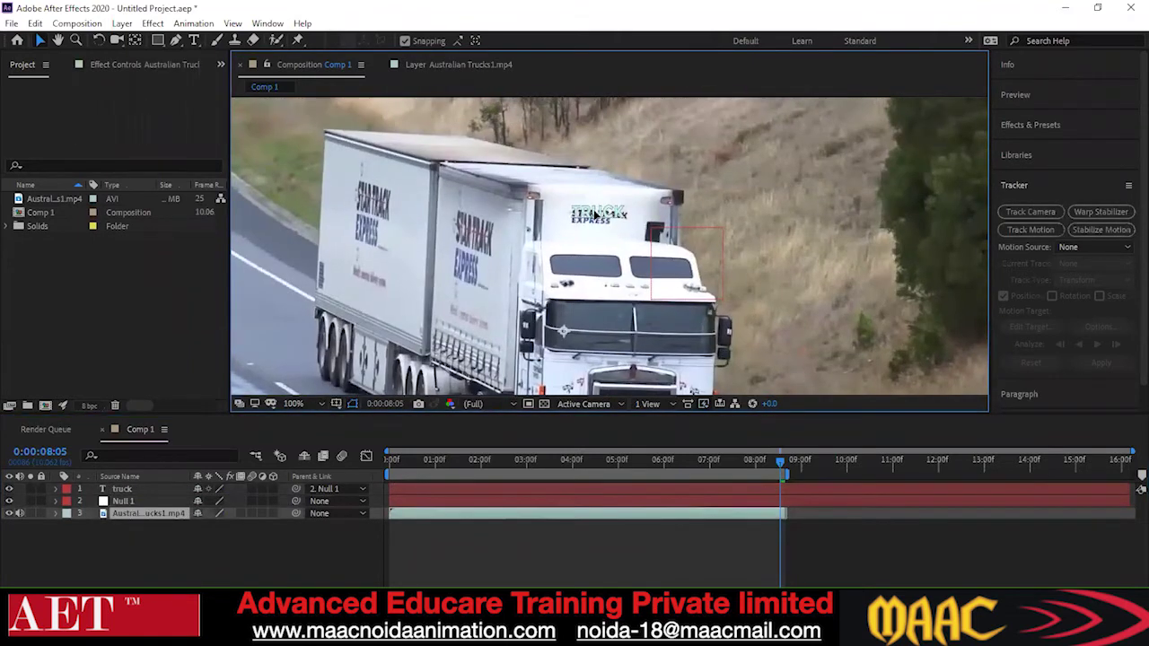
double_click(604, 219)
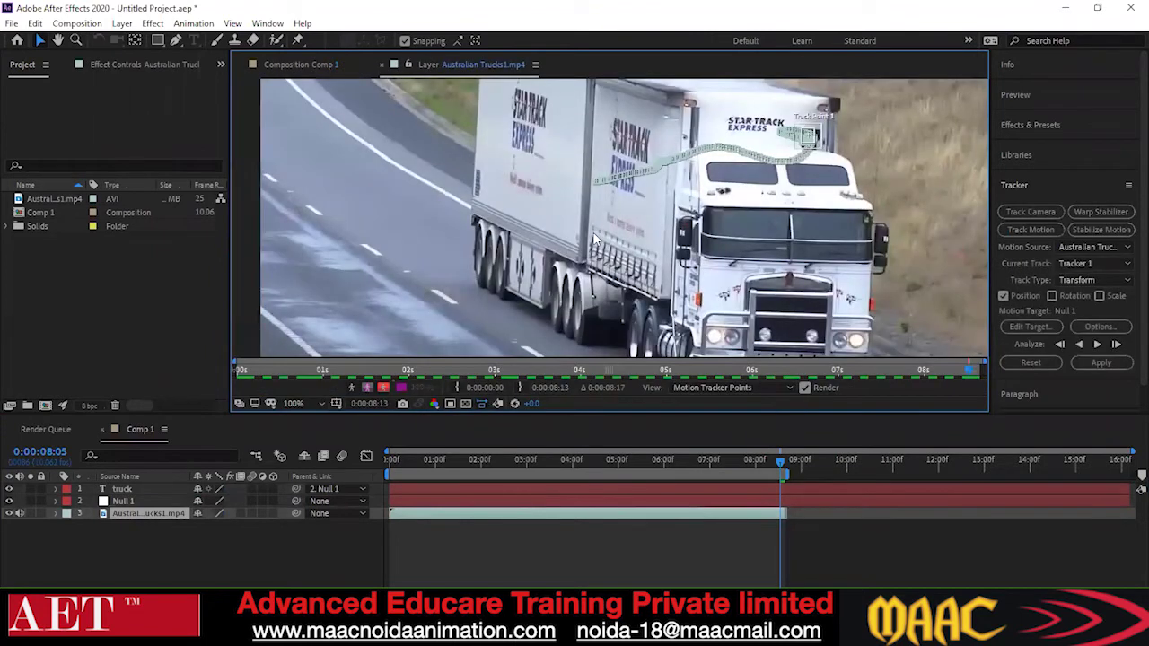
left_click(140, 489)
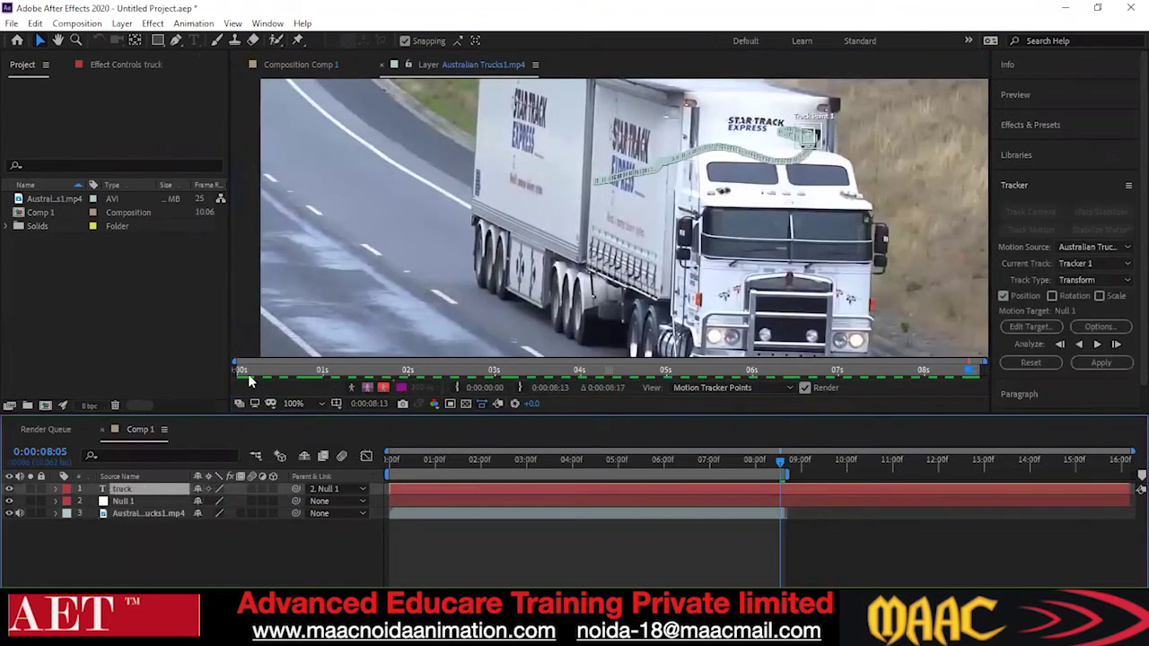
left_click(332, 61)
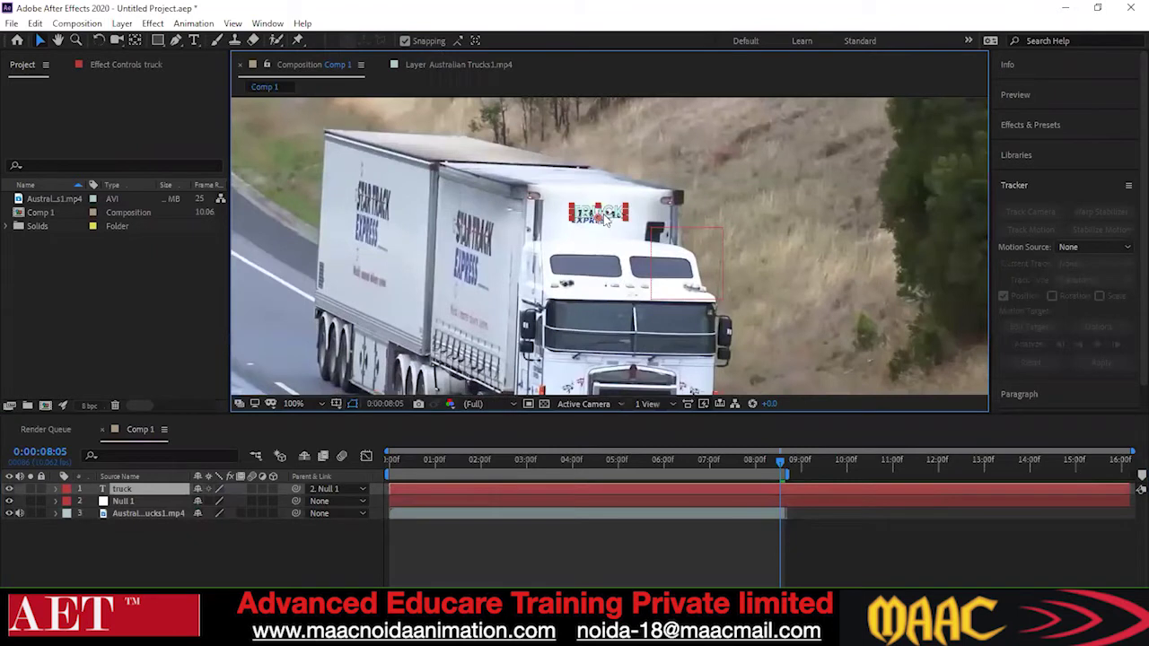
left_click_drag(603, 214, 604, 205)
left_click(711, 192)
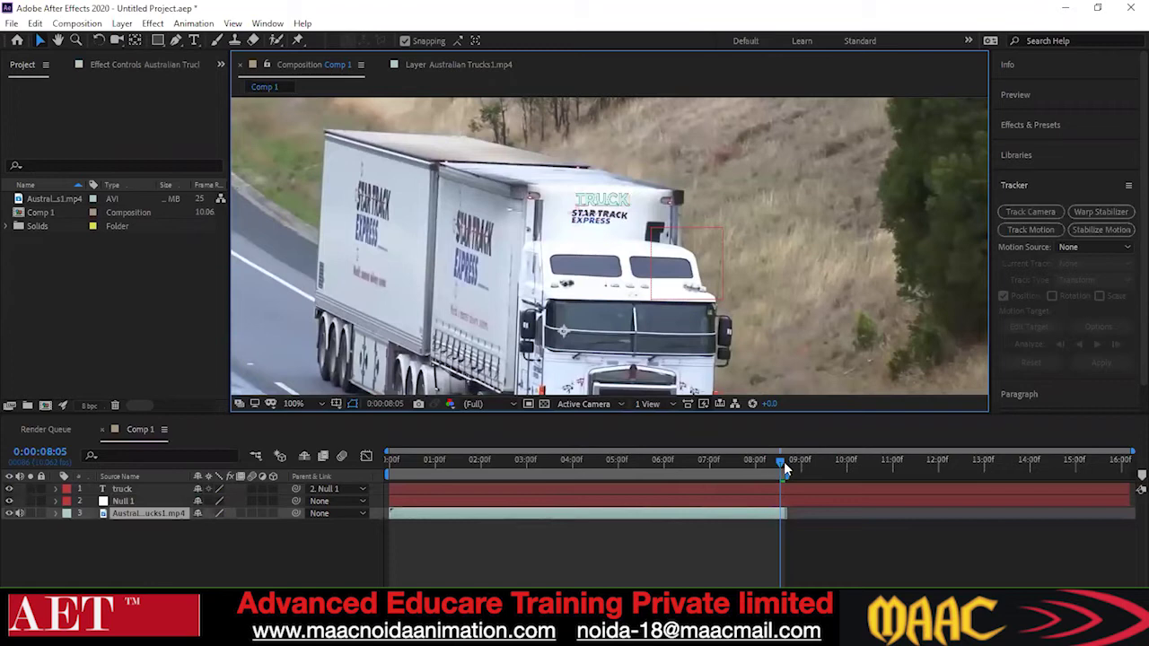
- Return to the first frame and reposition the TRUCK text over the STAR TRACK lettering on the trailer's front
left_click_drag(780, 462, 381, 512)
left_click(407, 244)
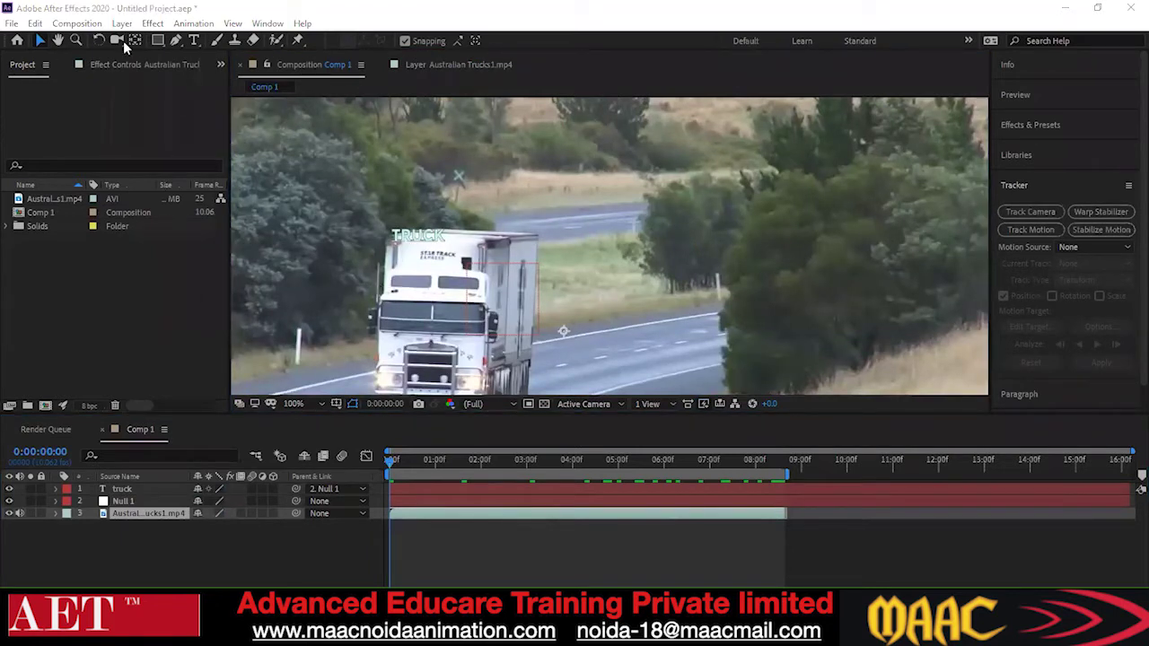
left_click(123, 489)
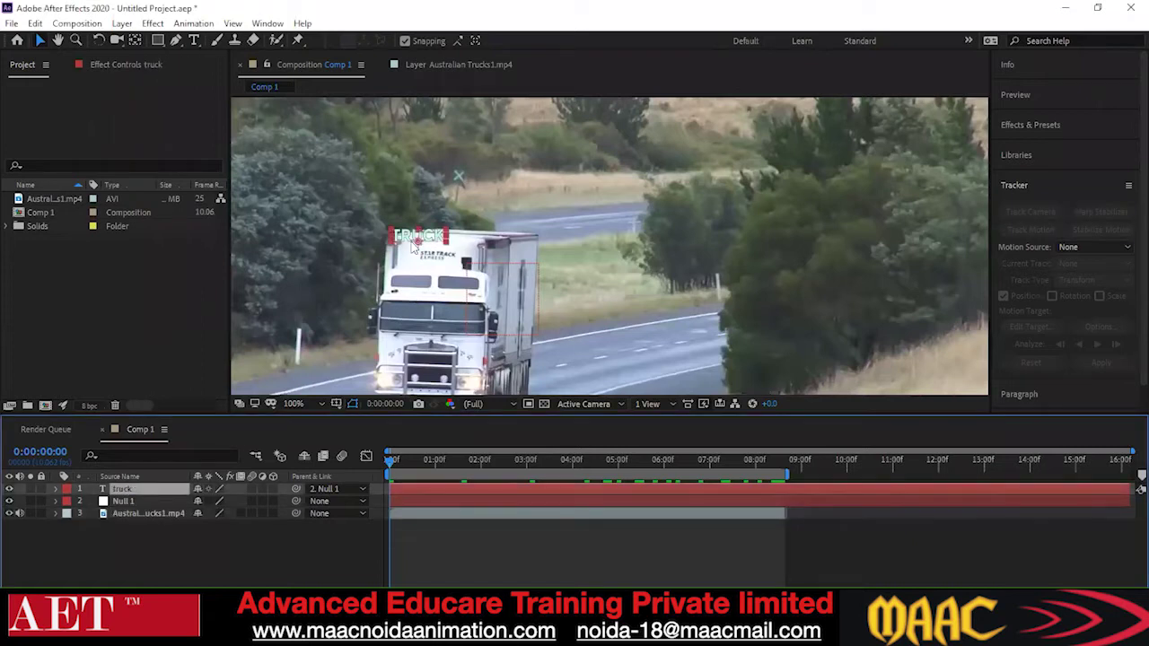
left_click(435, 253)
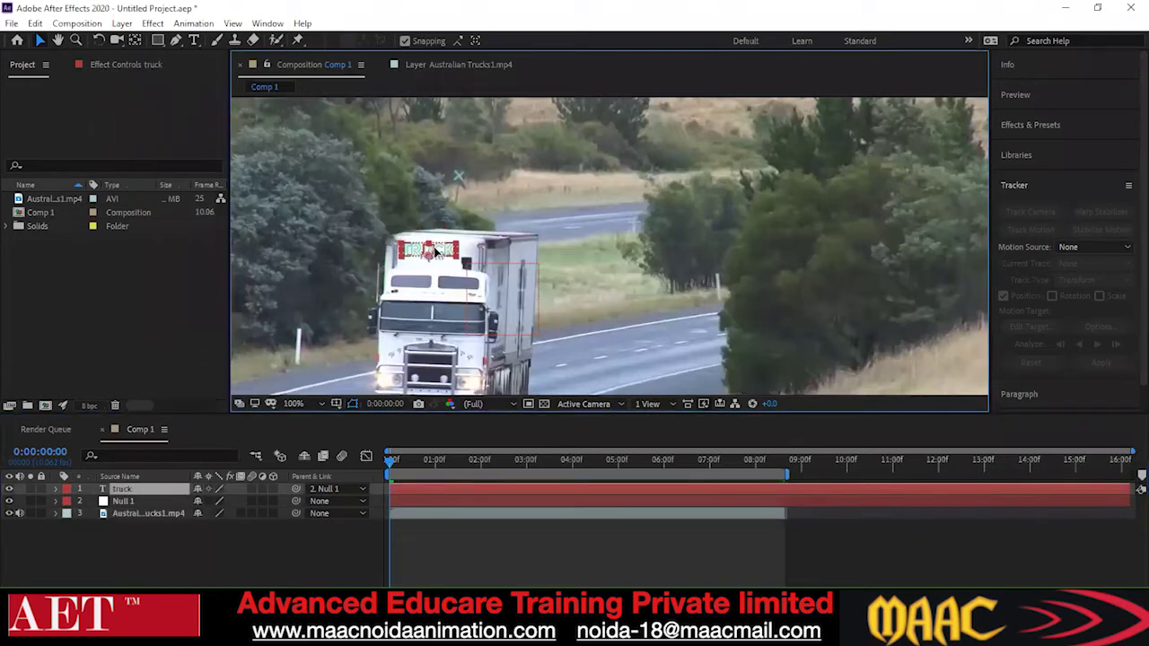
left_click(525, 272)
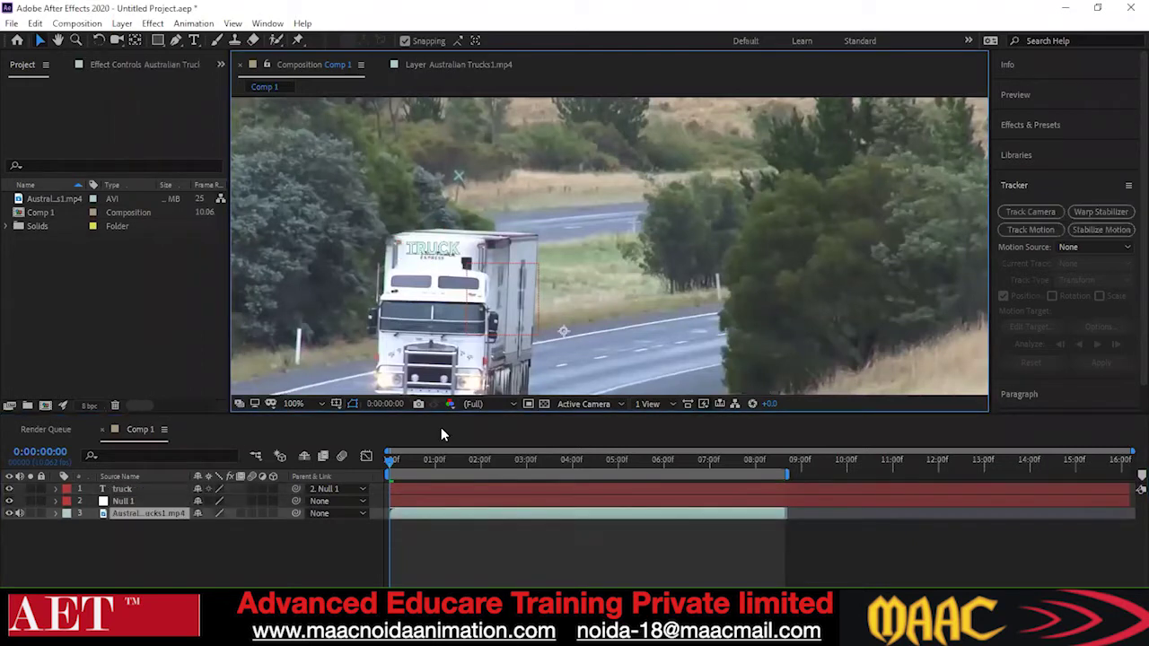
- Preview the composition, stop partway, and inspect the TRUCK text and null near the dark square up close
key("space")
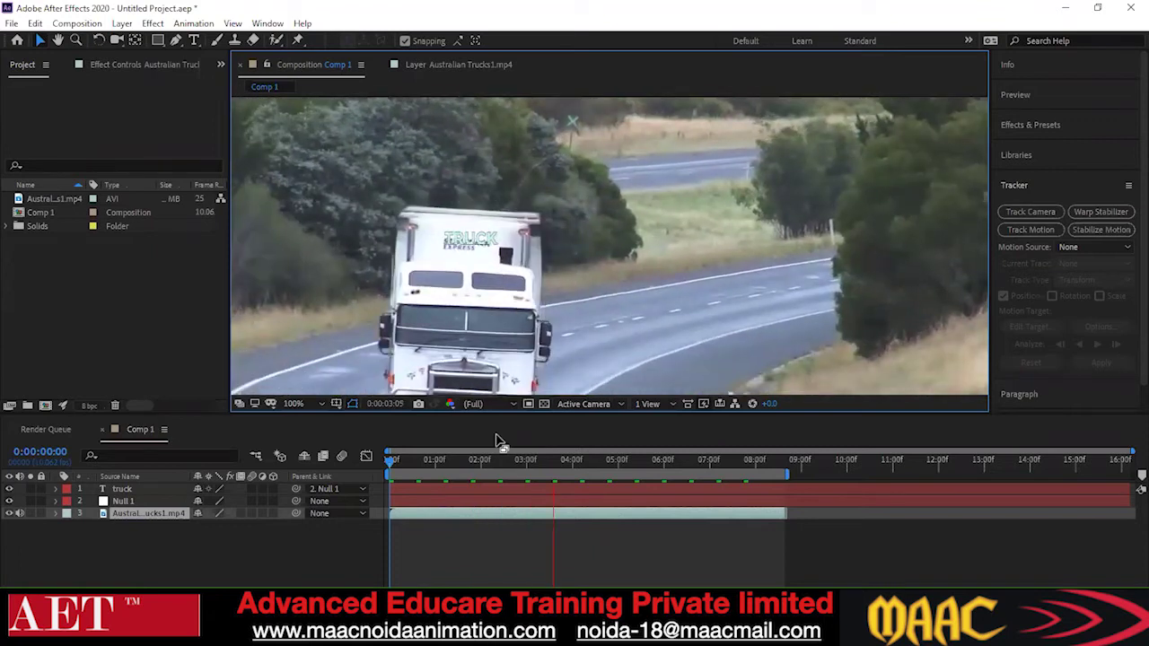
key("space")
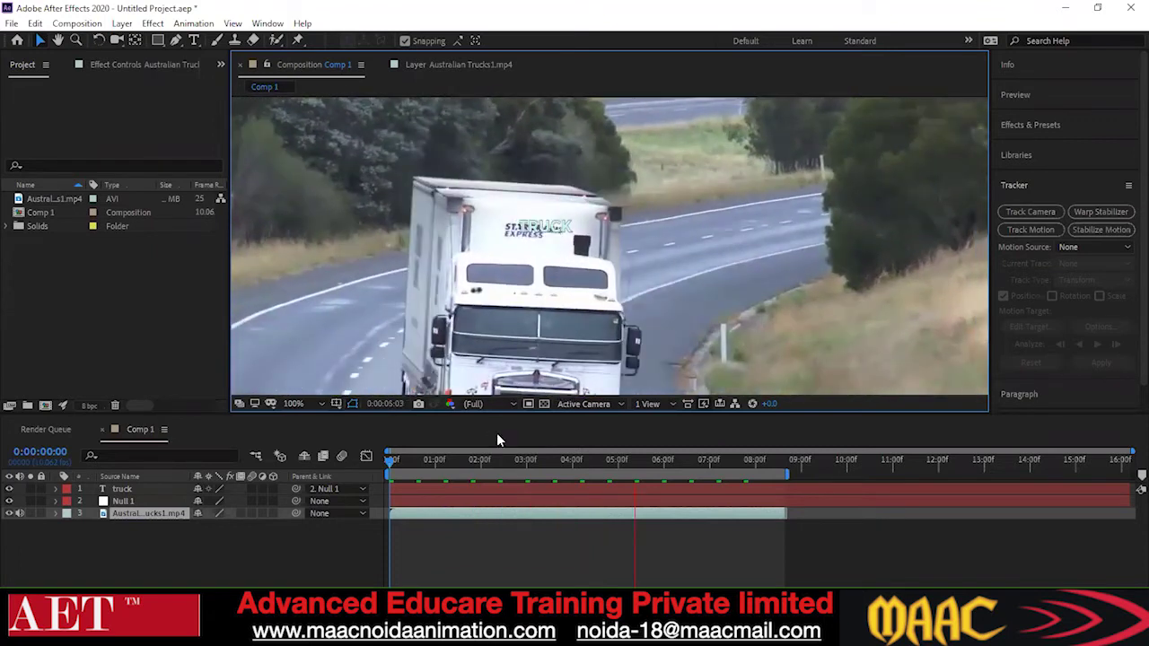
scroll(506, 231, "up", 4)
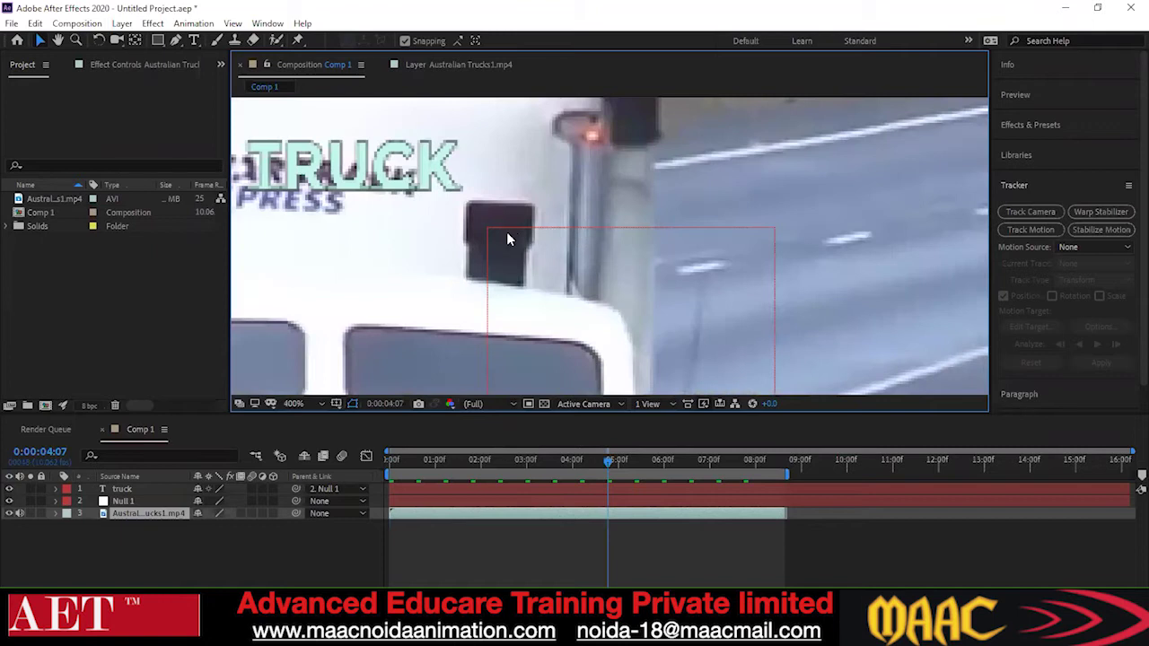
- Examine the TRUCK text's alignment with the STAR TRACK EXPRESS lettering and the dark square at 0:00:04:07
scroll(508, 229, "down", 2)
scroll(542, 251, "up", 2)
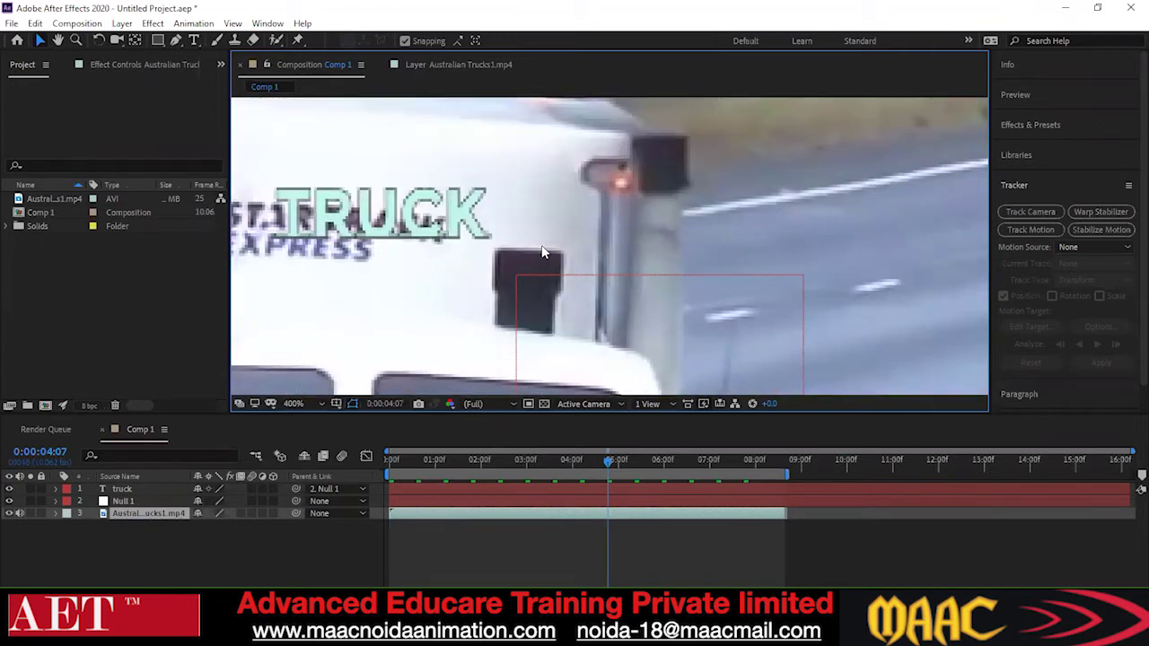
scroll(542, 252, "down", 4)
scroll(542, 251, "up", 2)
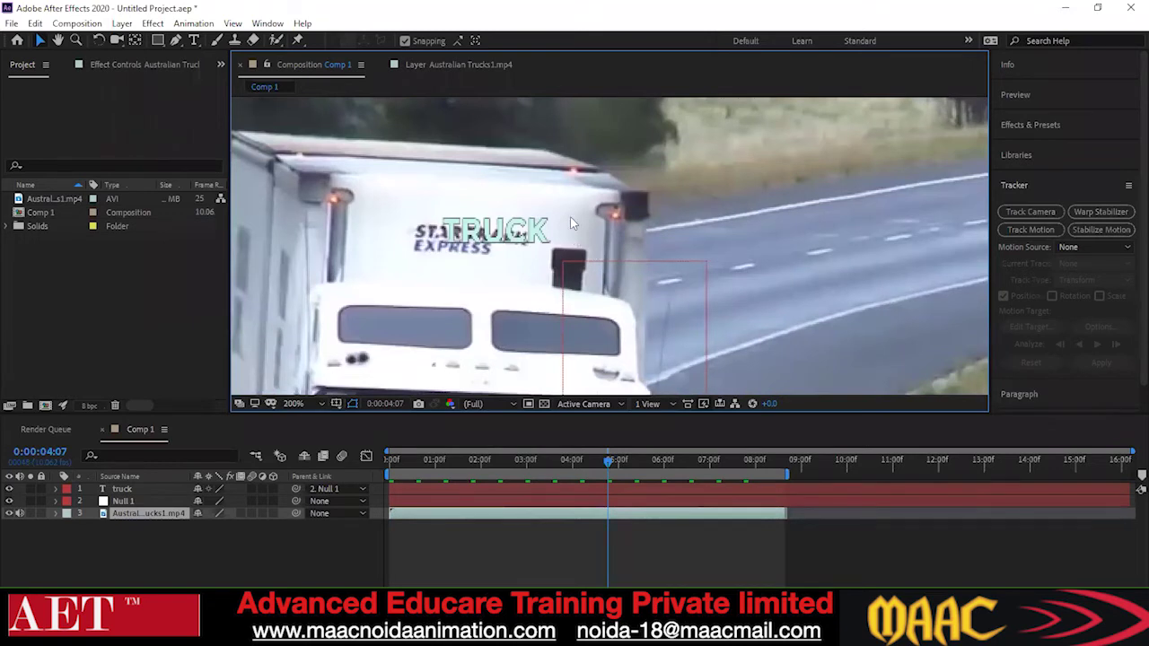
scroll(570, 223, "down", 2)
scroll(586, 263, "up", 2)
scroll(580, 263, "up", 2)
scroll(580, 265, "down", 1)
- Return to the start of the timeline and inspect the TRUCK text's placement on the trailer's front
left_click_drag(609, 461, 397, 474)
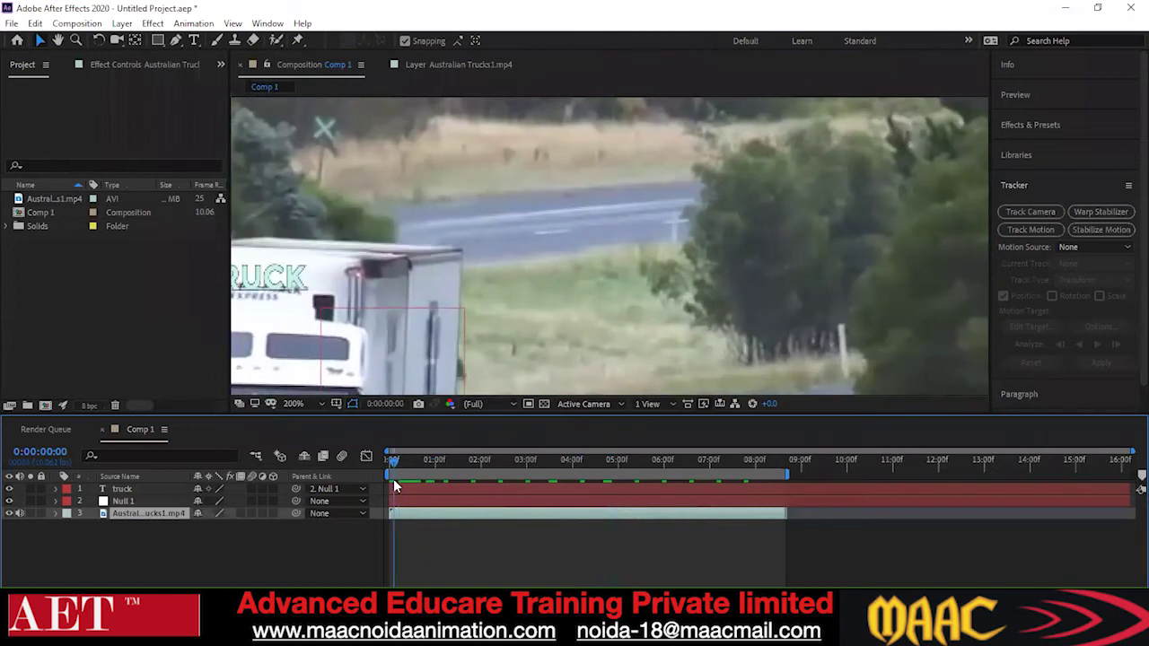
scroll(491, 259, "down", 1)
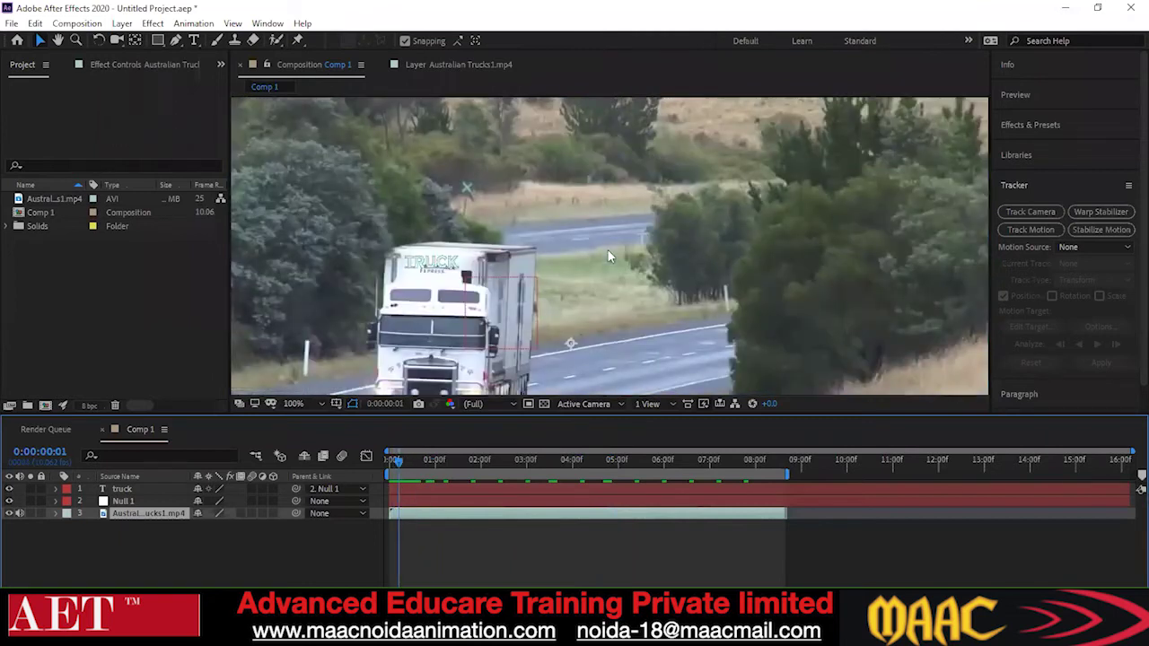
scroll(607, 249, "up", 1)
scroll(438, 271, "down", 1)
left_click_drag(439, 271, 505, 238)
scroll(503, 236, "up", 1)
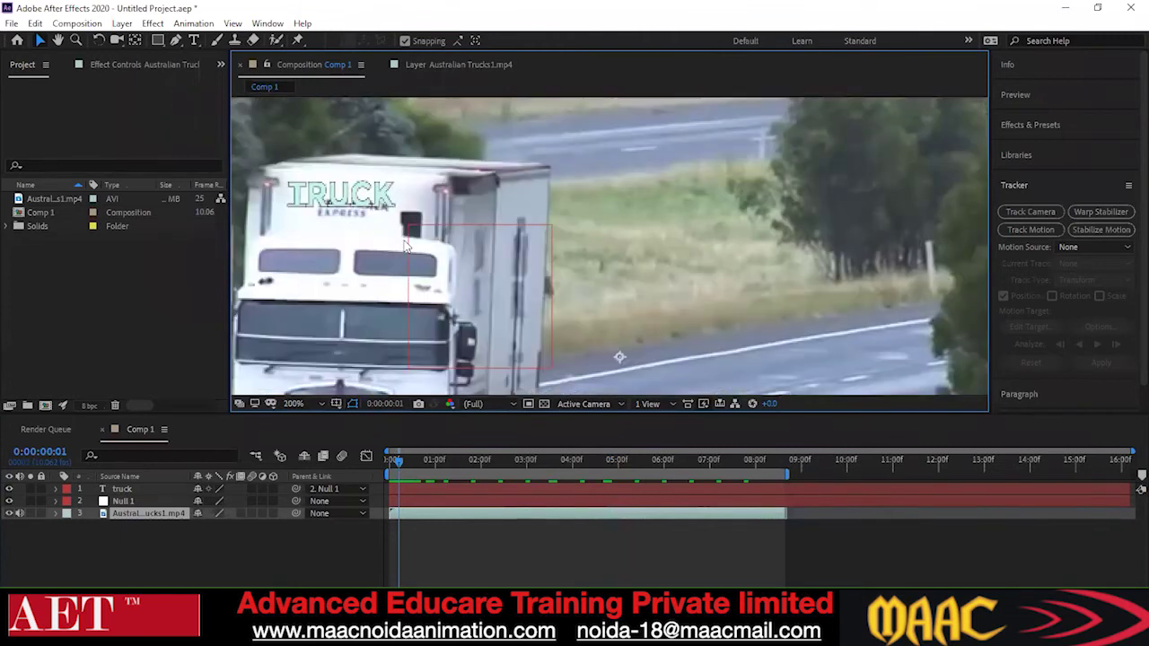
scroll(425, 248, "down", 1)
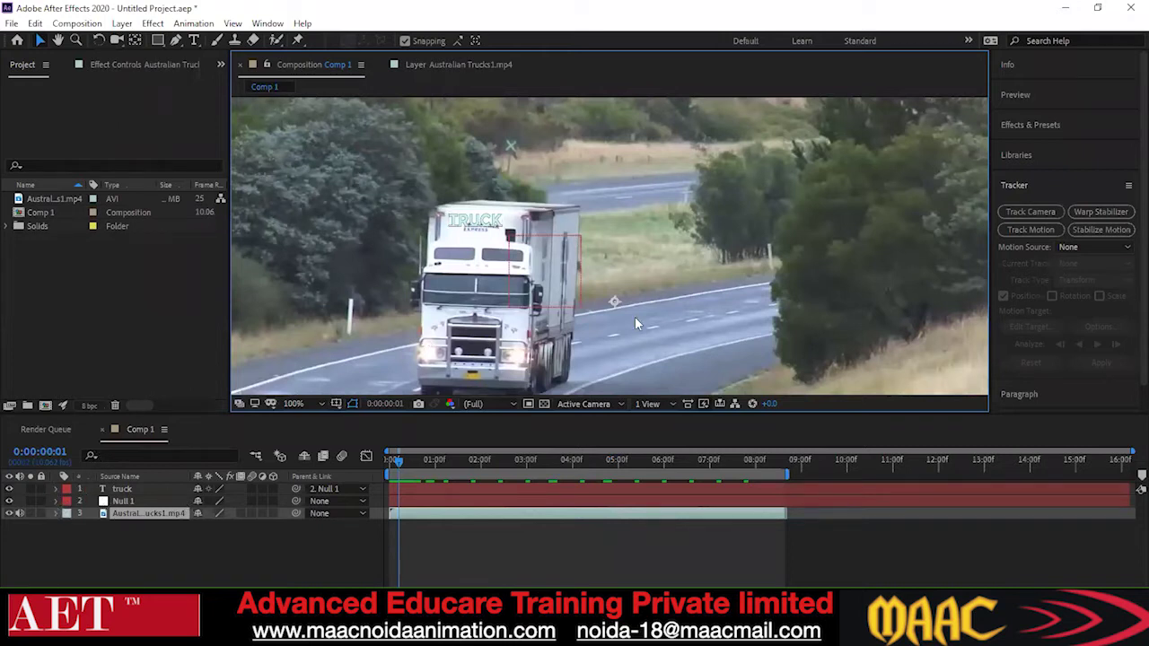
- Hide the Null 1 layer and return to the first frame
left_click(9, 501)
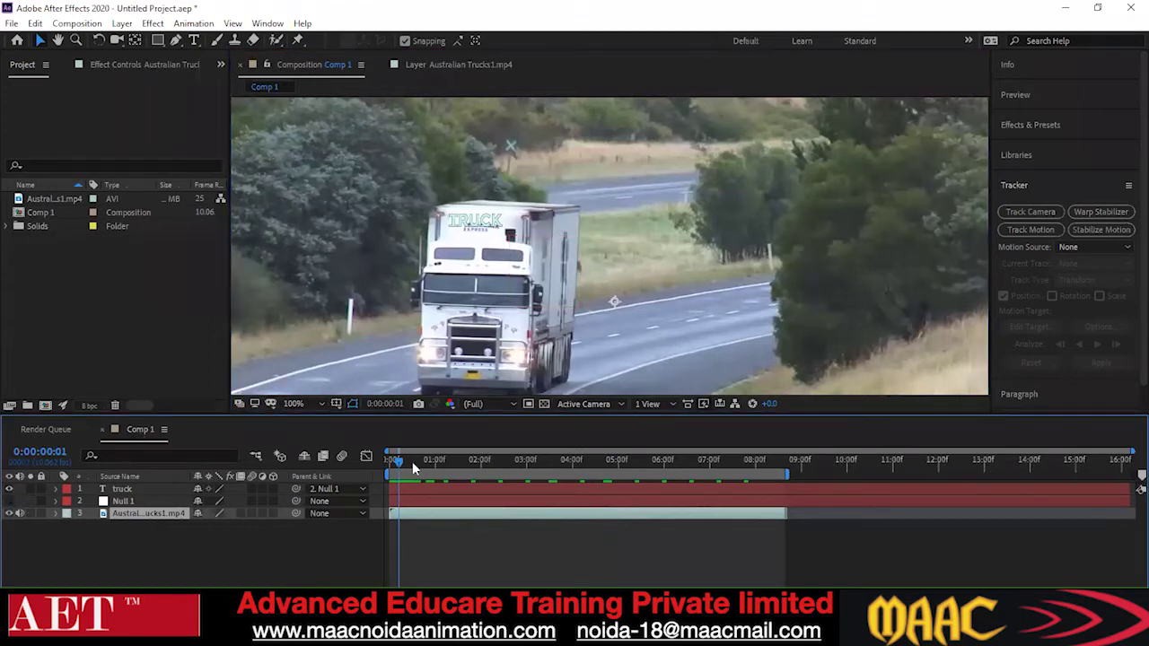
left_click_drag(437, 474, 379, 495)
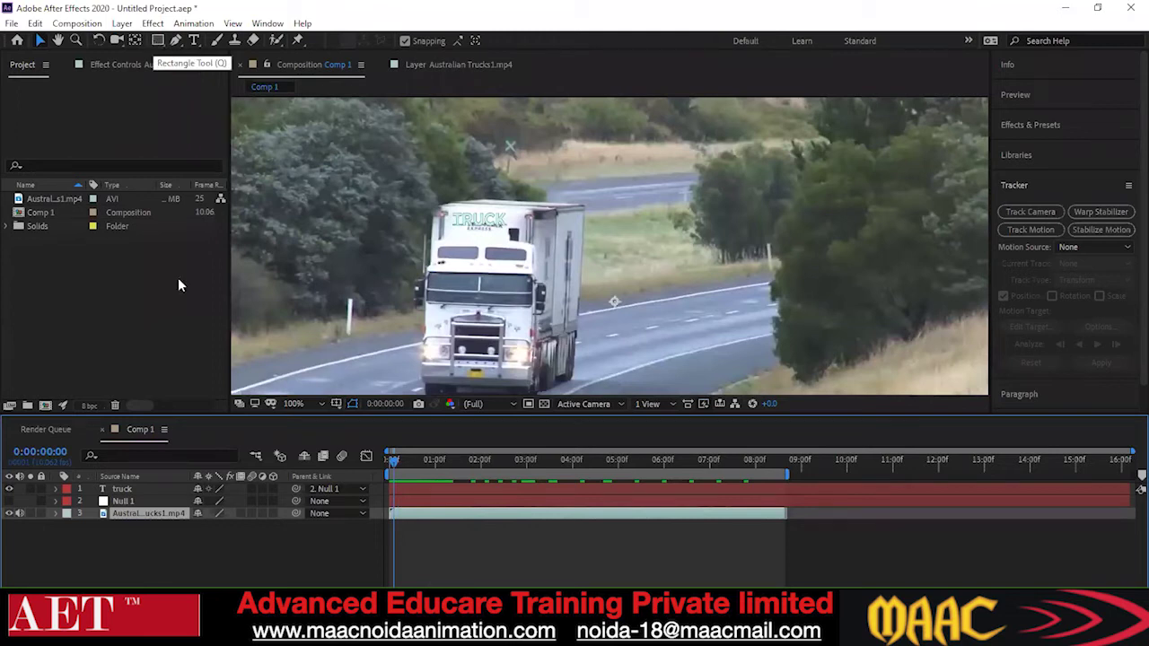
key("q")
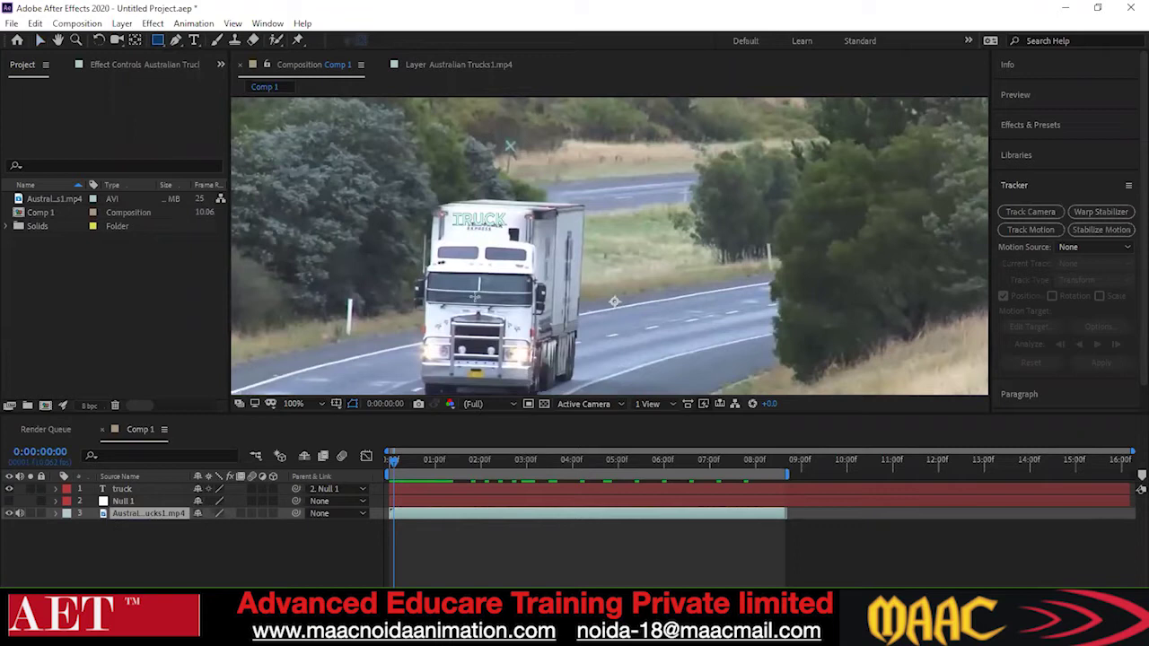
left_click_drag(465, 253, 468, 253)
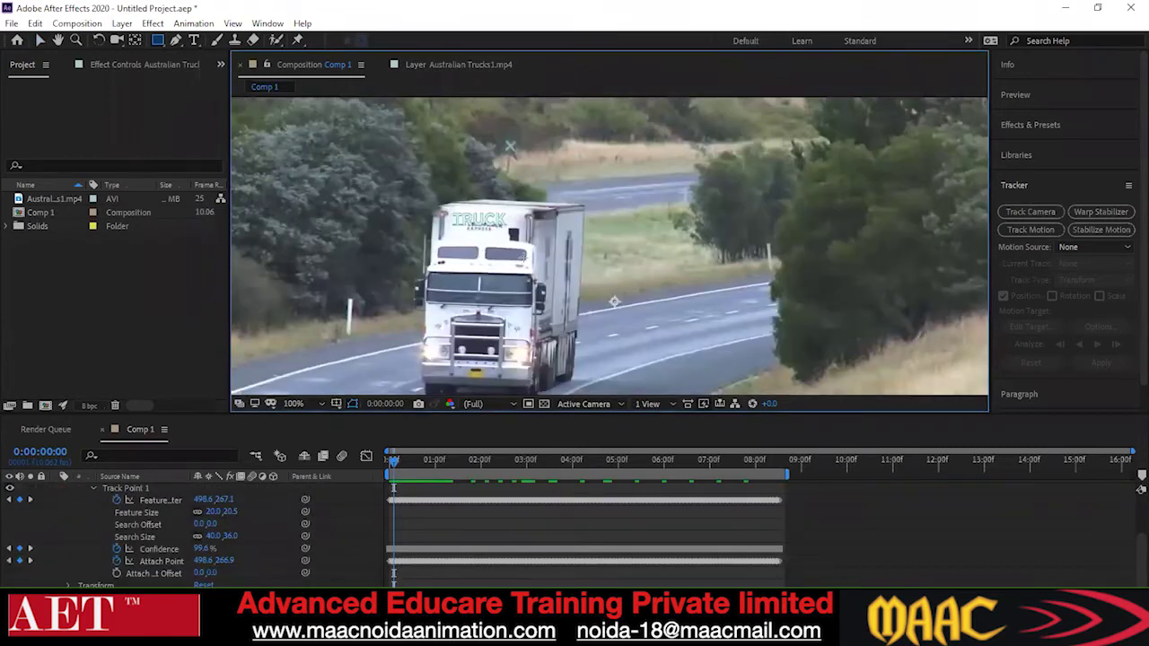
left_click_drag(470, 242, 478, 248)
key("ctrl+z")
- Try a small rectangular mask on Null 1 over the truck cab's upper windows and return to the first frame
left_click(92, 488)
left_click(112, 502)
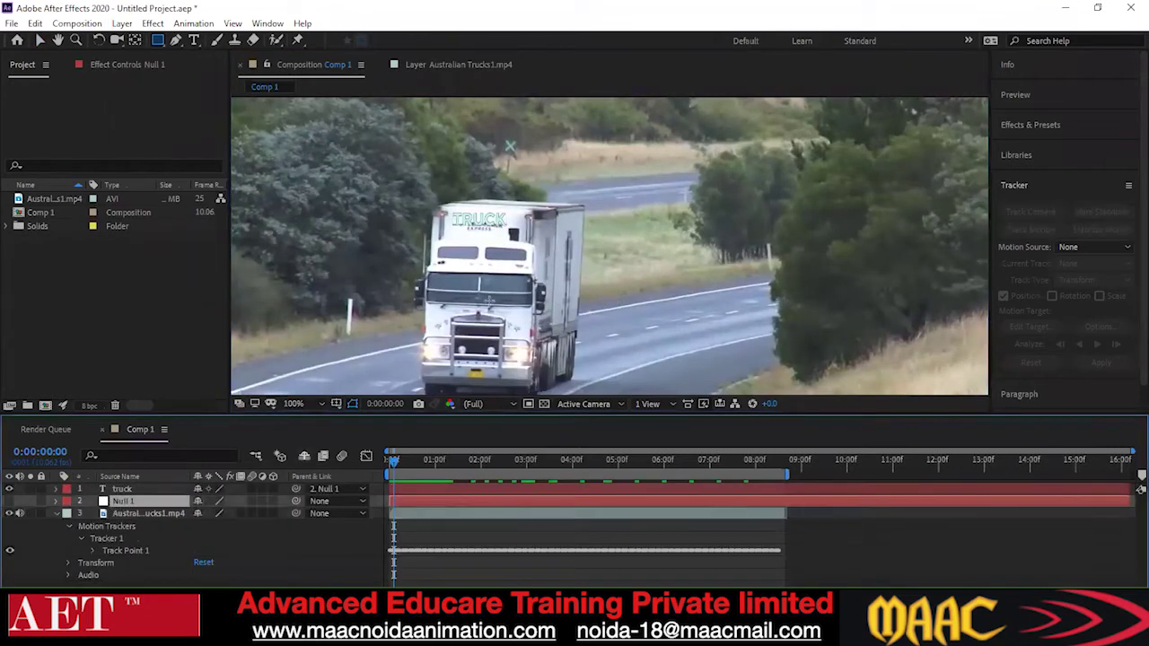
left_click_drag(472, 249, 512, 270)
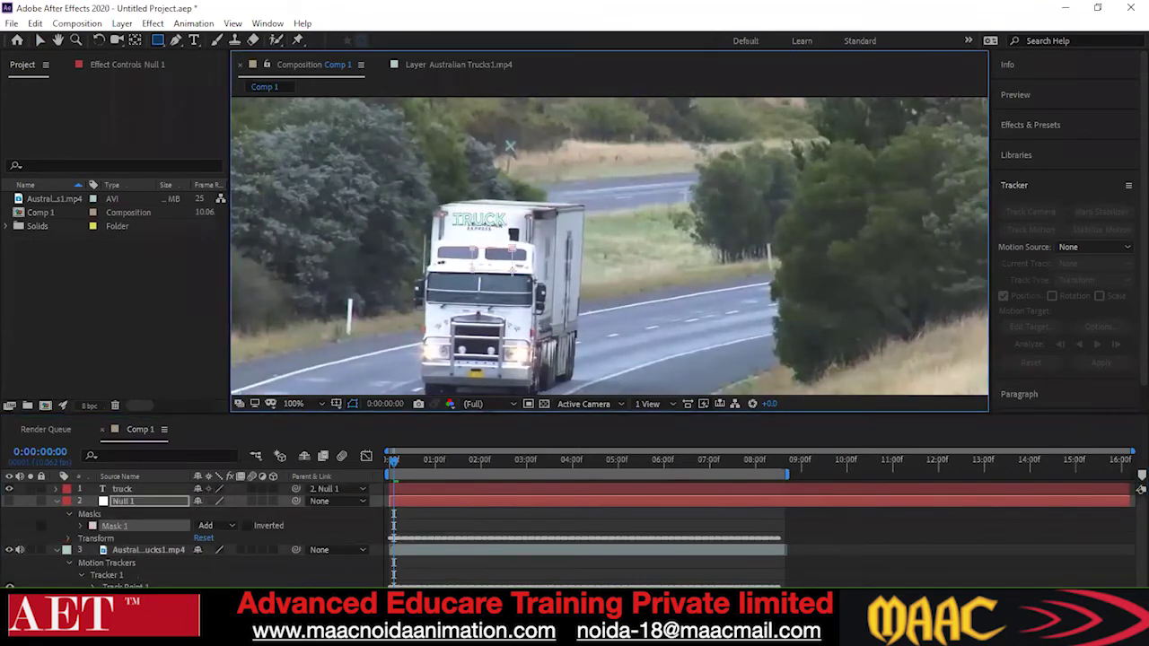
left_click(39, 40)
left_click(470, 254)
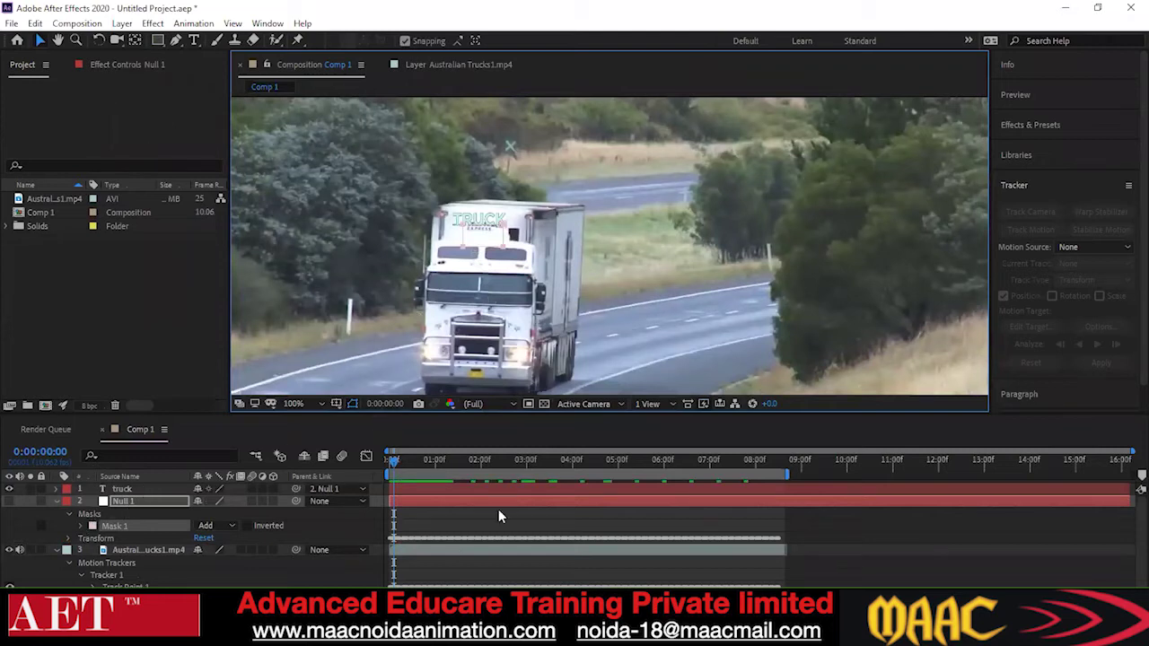
left_click_drag(395, 465, 385, 565)
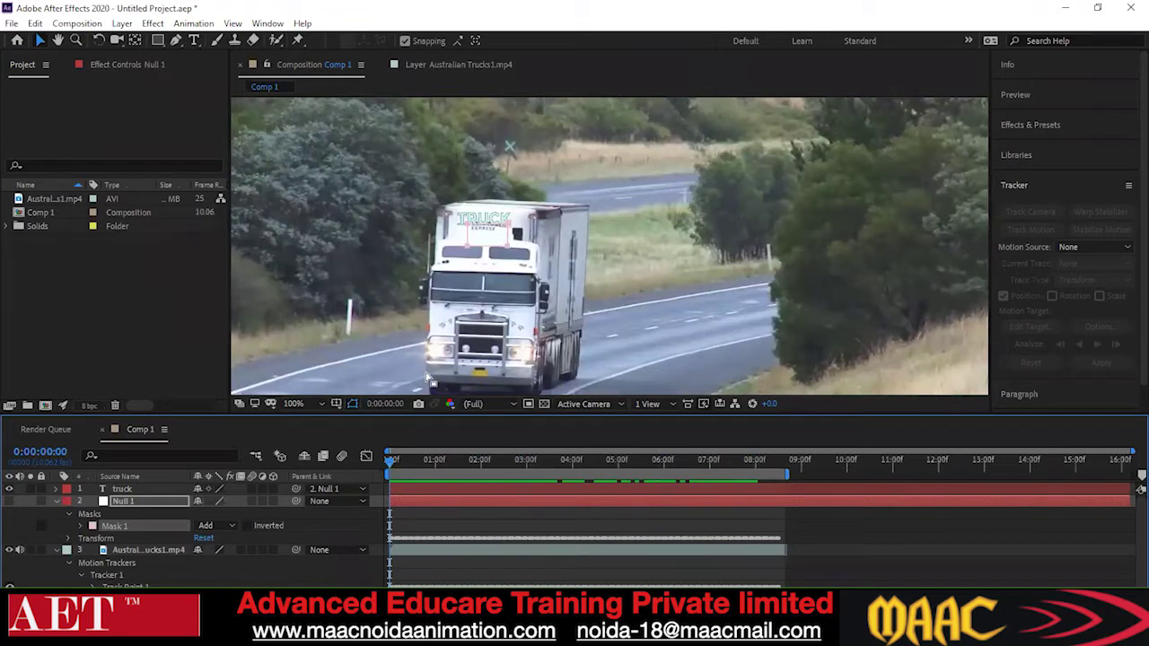
- Undo the mask, parenting, tracking, text and null object edits until only the truck footage layer remains in Comp 1
key("ctrl+z")
key("ctrl+z")
key("ctrl+z")
key("ctrl+z")
key("ctrl+z")
key("ctrl+z")
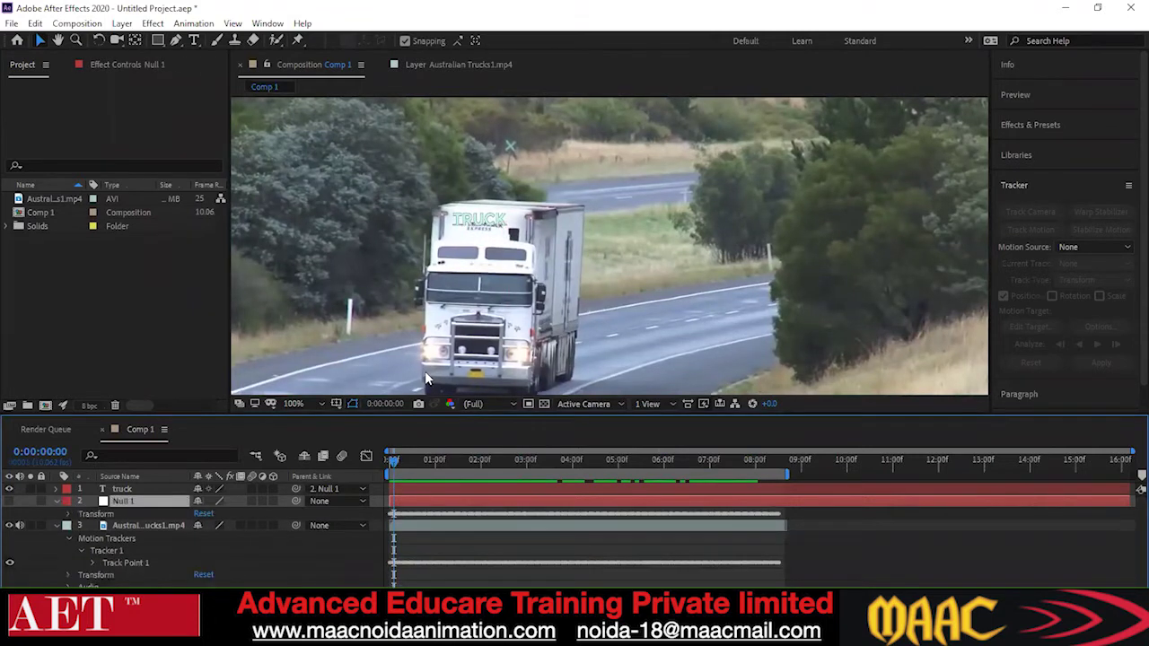
key("ctrl+z")
key("ctrl+z")
key("ctrl+z")
key("ctrl+z")
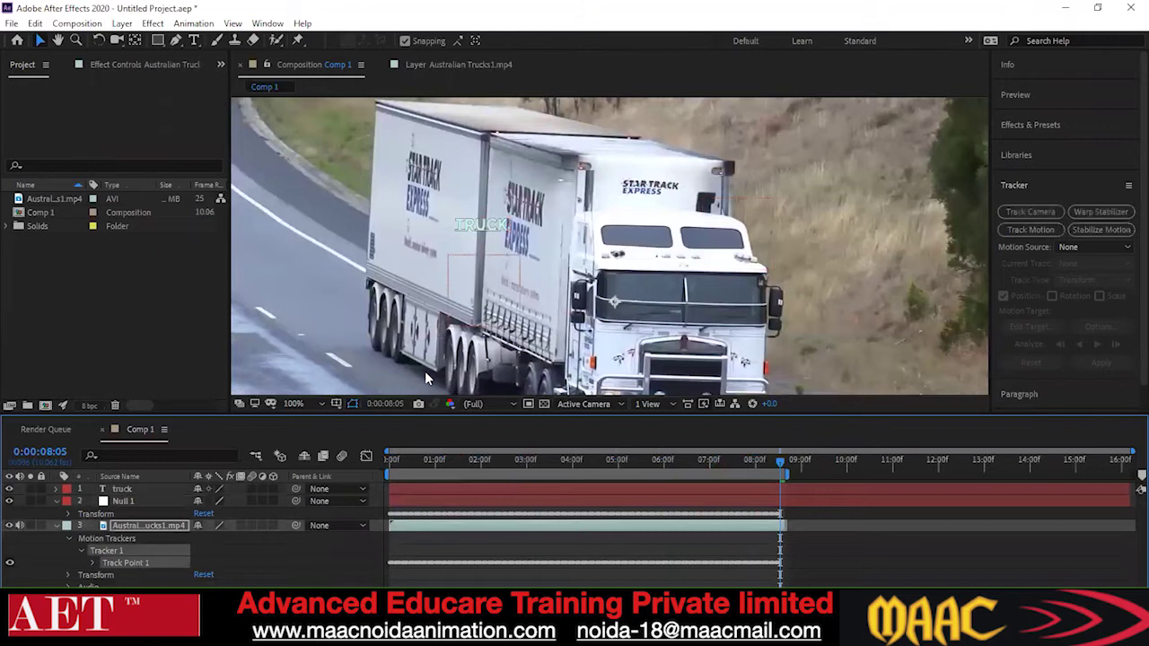
key("ctrl+z")
key("ctrl+z")
key("ctrl+z")
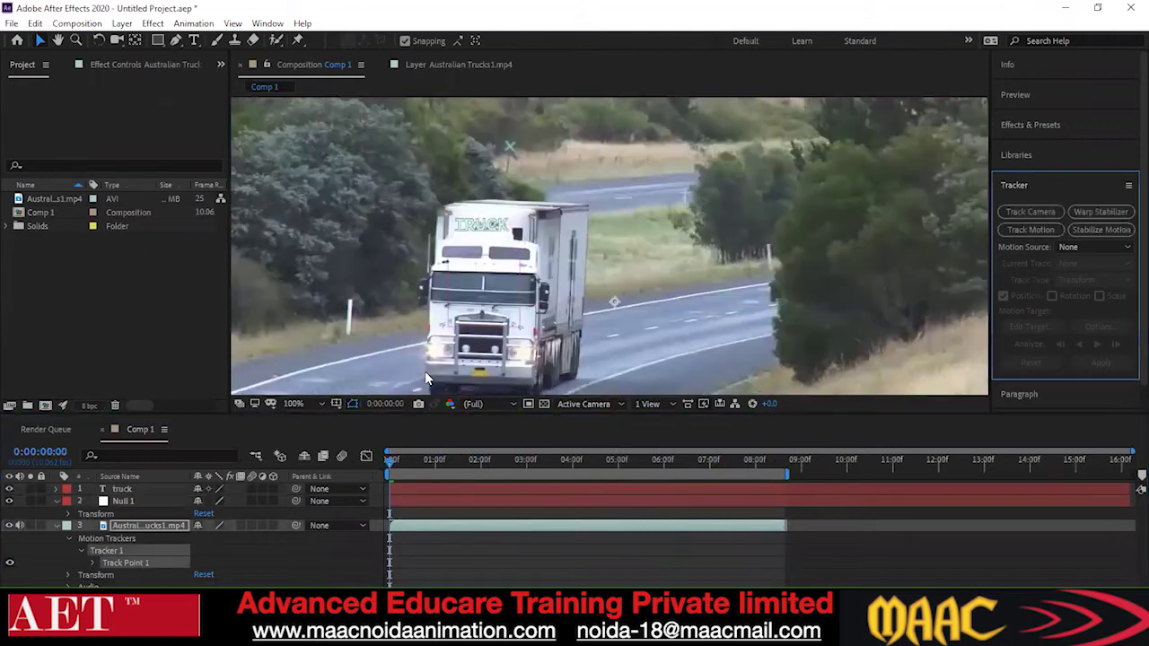
key("ctrl+z")
key("ctrl+z")
key("ctrl+z")
key("ctrl+z")
key("ctrl+z")
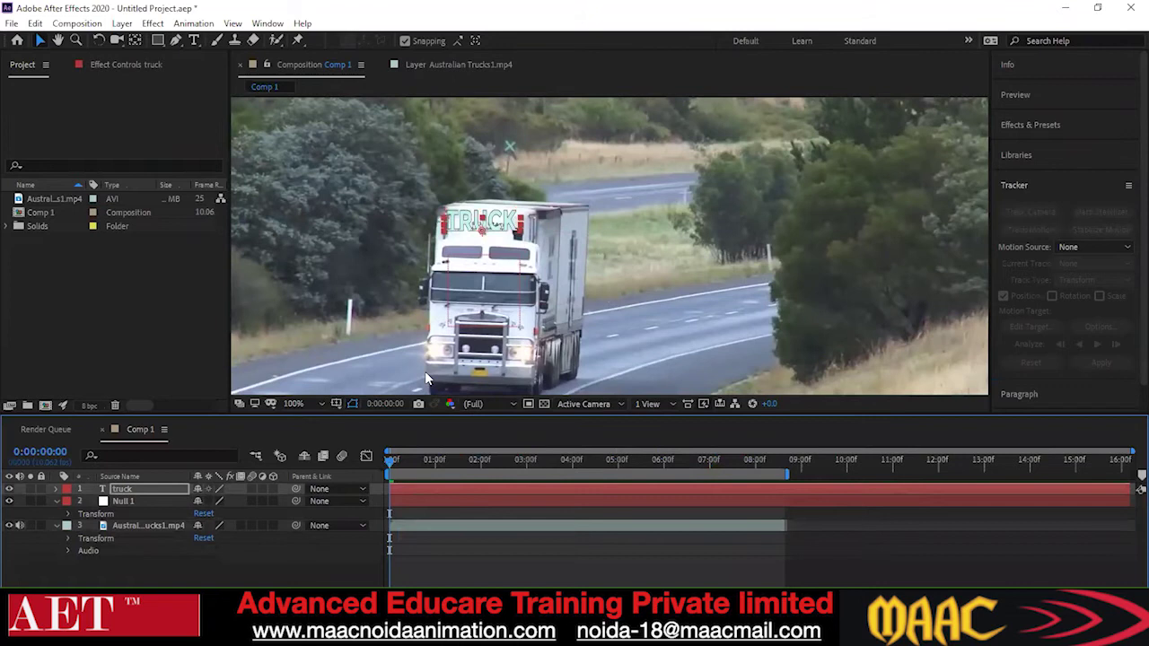
key("ctrl+z")
key("ctrl+z")
key("ctrl+z")
key("ctrl+z")
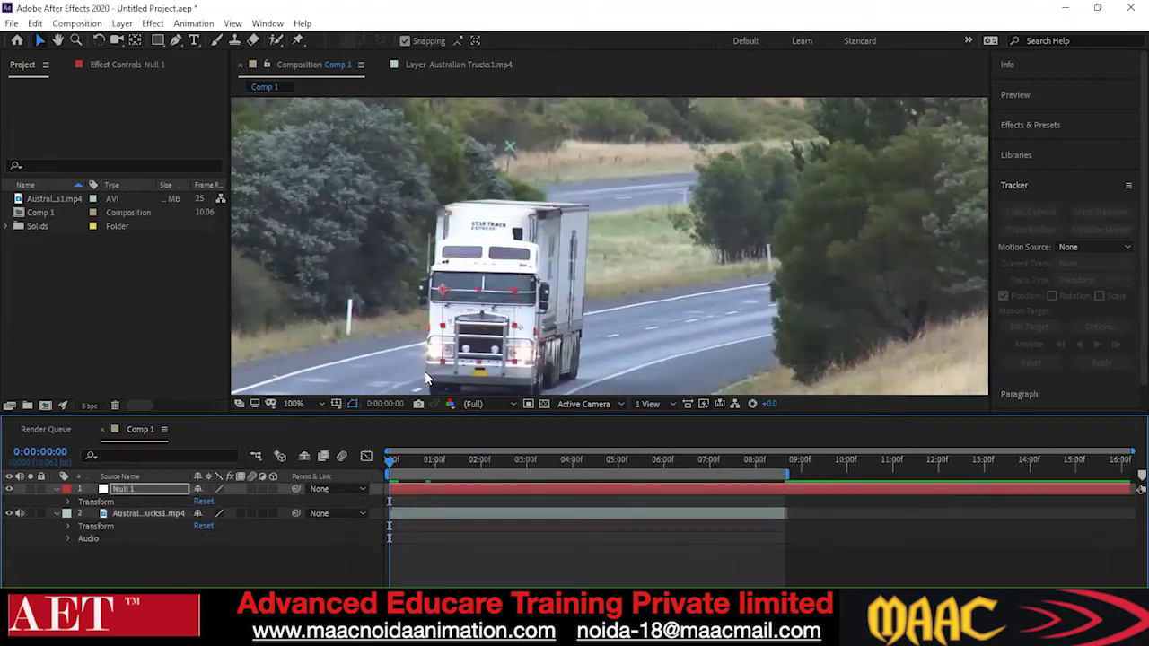
key("Home")
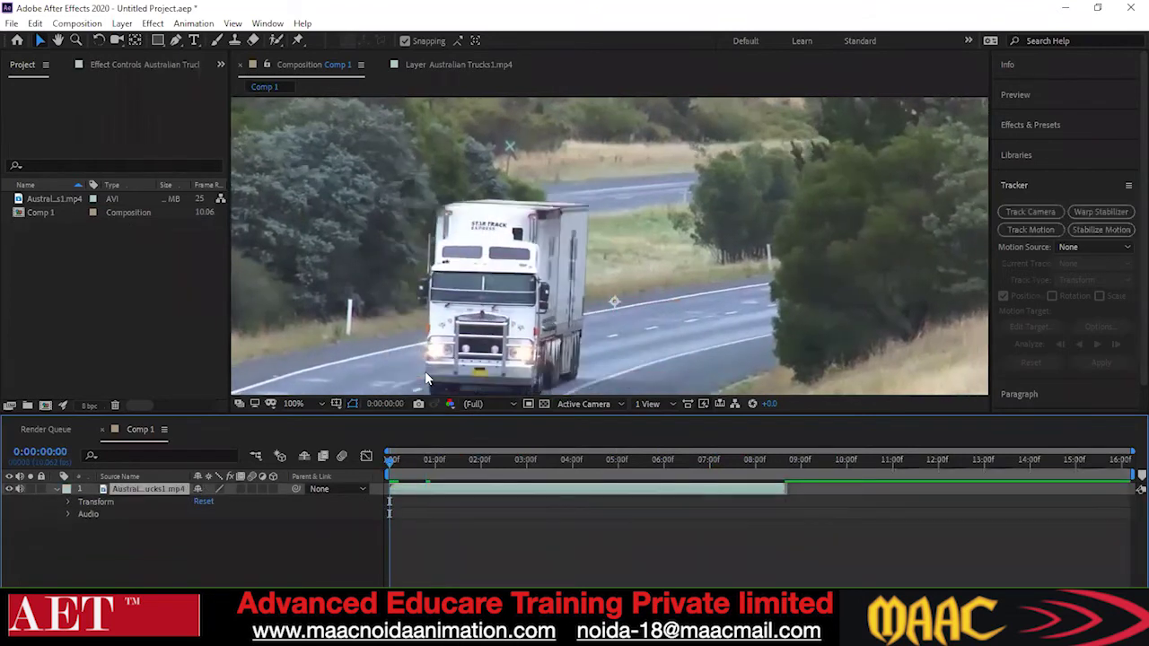
key("ctrl+z")
- Examine the STAR TRACK EXPRESS lettering and the dark square on the truck's front up close in the first frame
left_click_drag(41, 198, 45, 214)
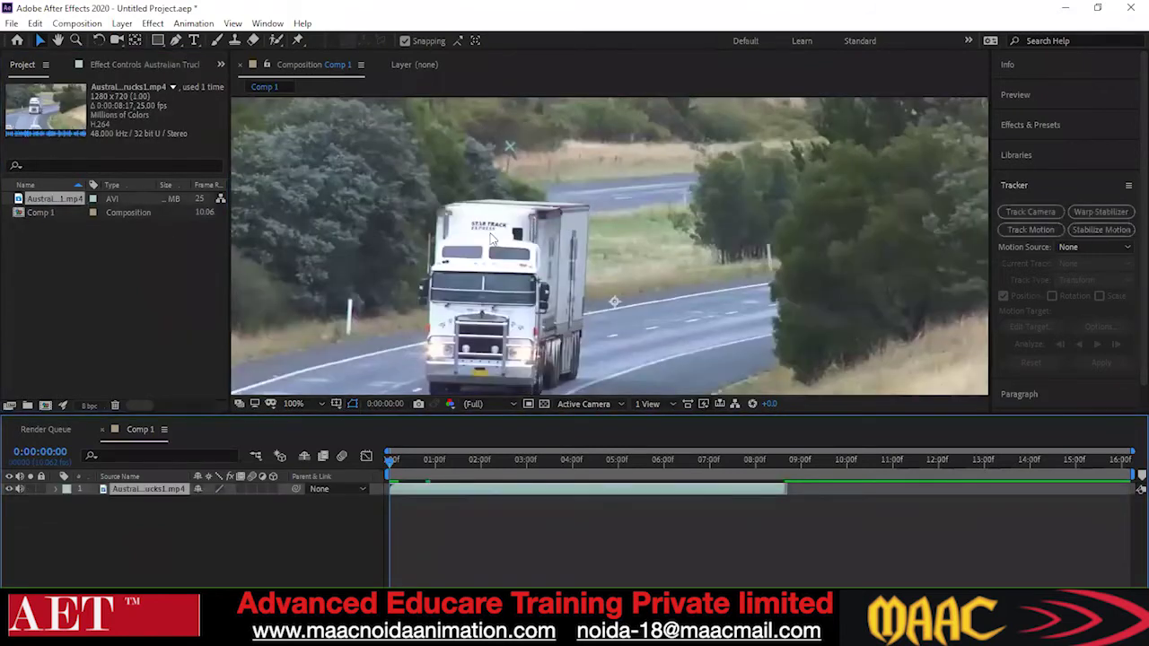
scroll(532, 230, "up", 2)
left_click_drag(577, 161, 585, 185)
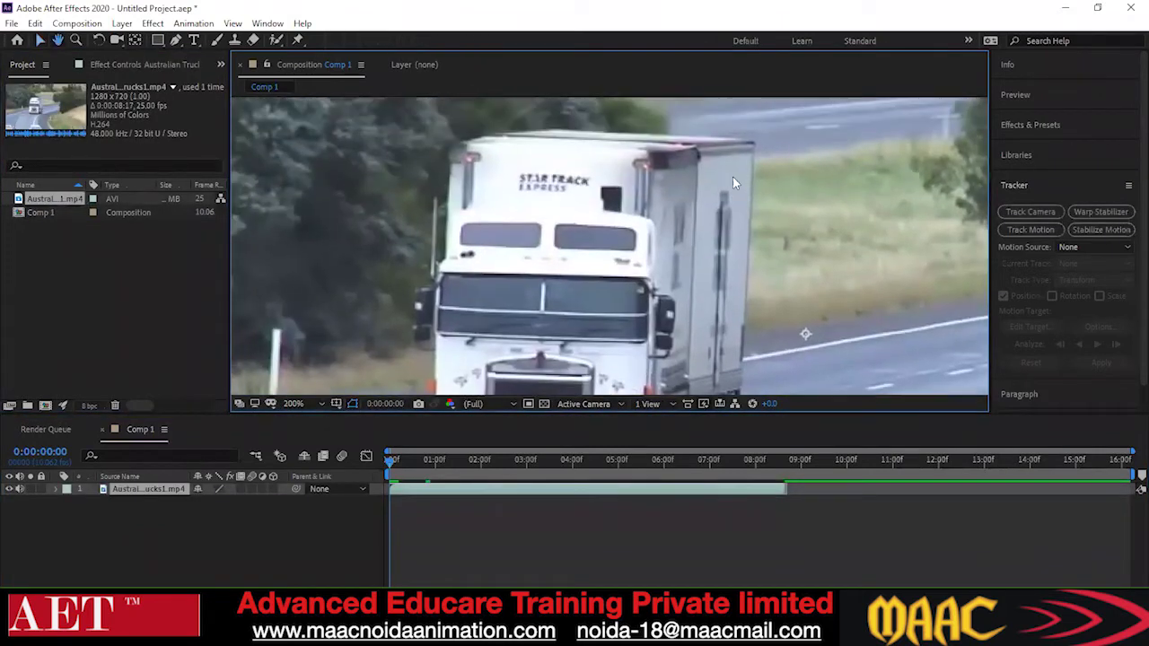
left_click_drag(483, 230, 506, 273)
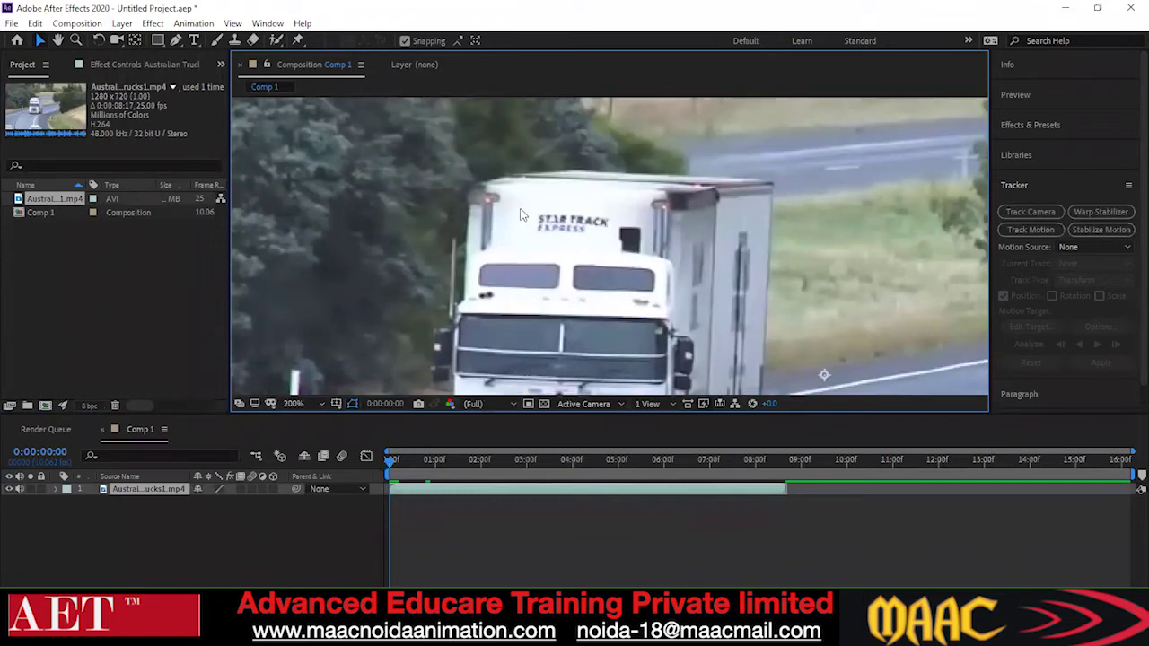
scroll(581, 288, "down", 2)
left_click_drag(582, 285, 577, 241)
scroll(601, 225, "up", 1)
scroll(583, 228, "up", 1)
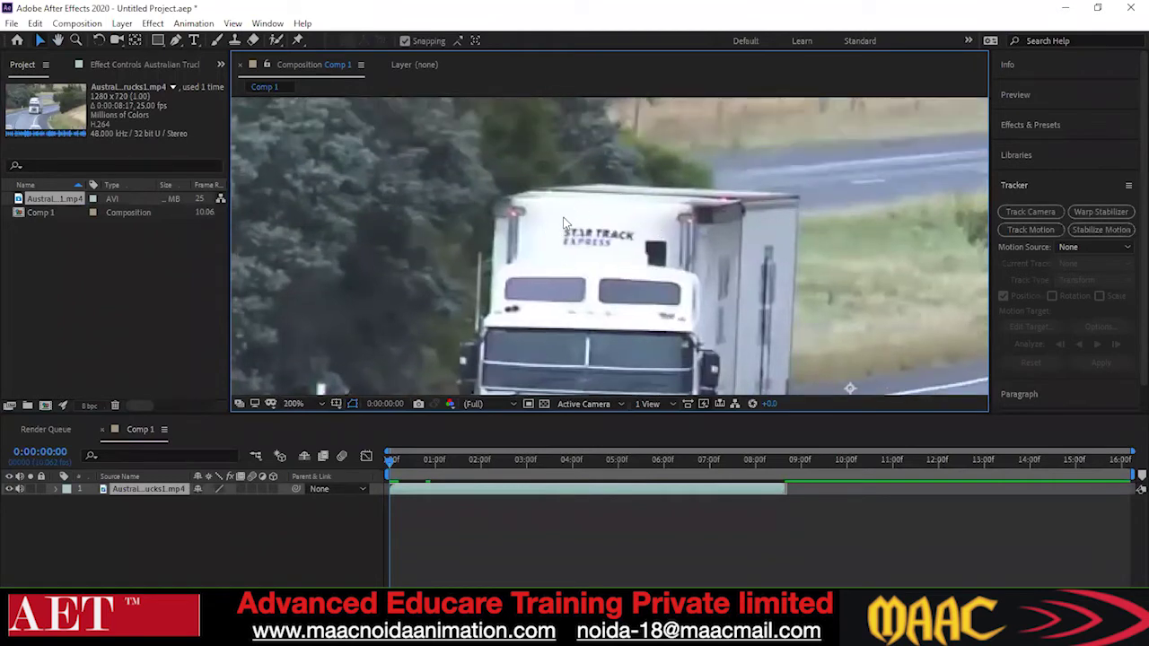
left_click_drag(569, 309, 554, 248)
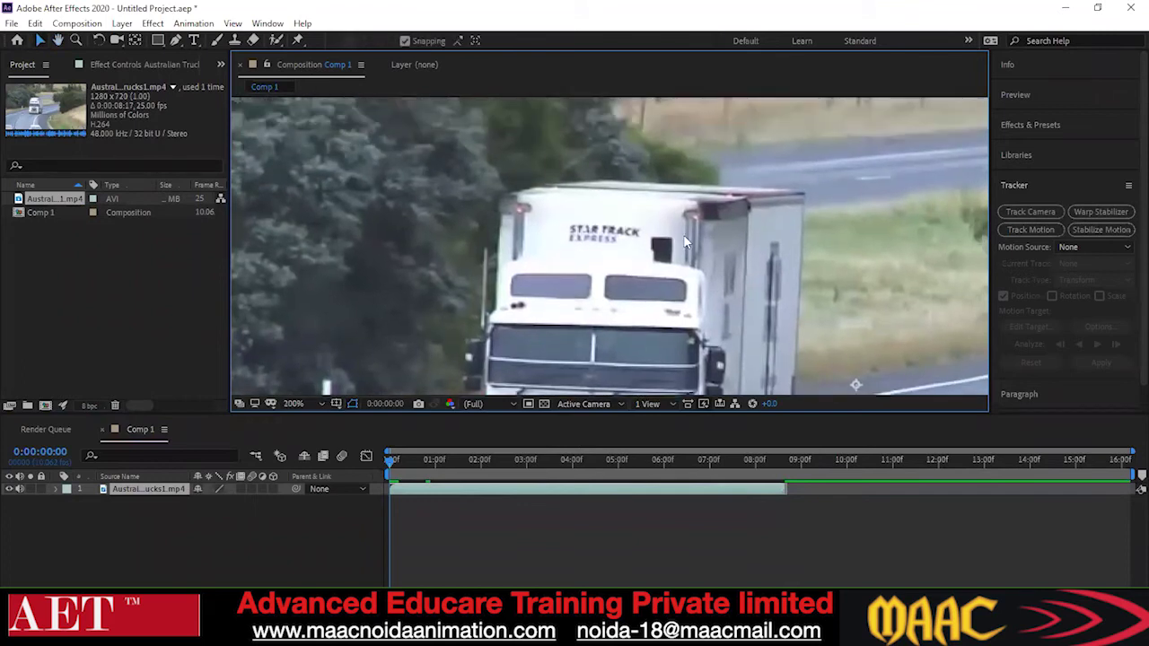
left_click_drag(670, 270, 666, 227)
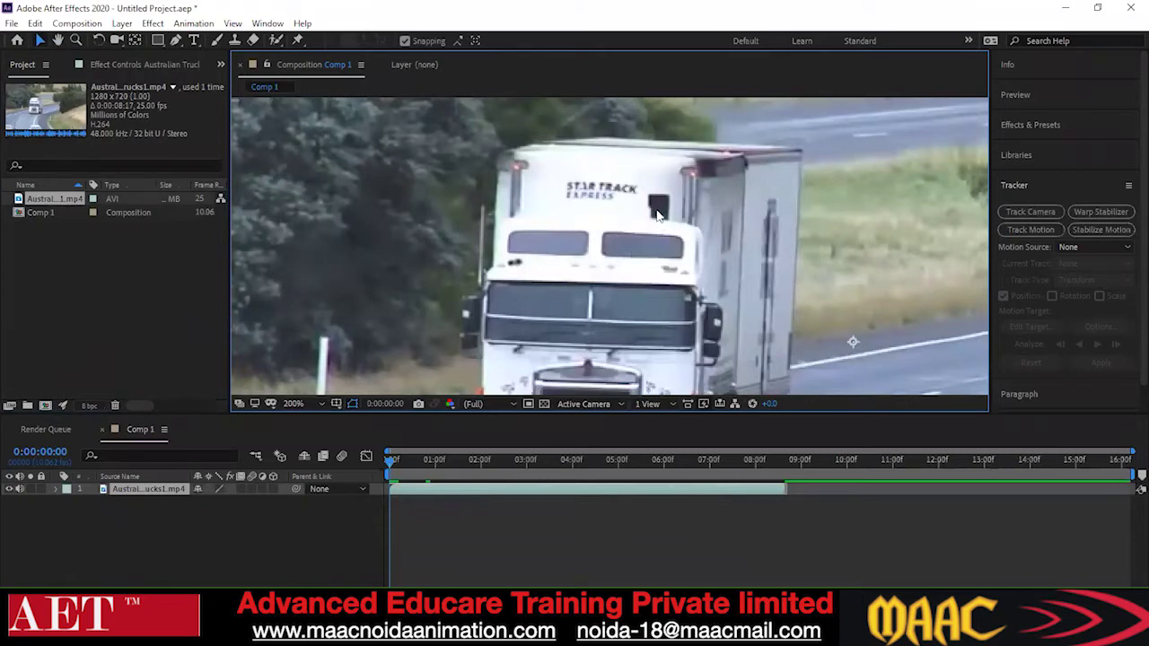
mouse_move(653, 281)
left_mouse_down()
mouse_move(663, 249)
mouse_move(660, 292)
left_mouse_up()
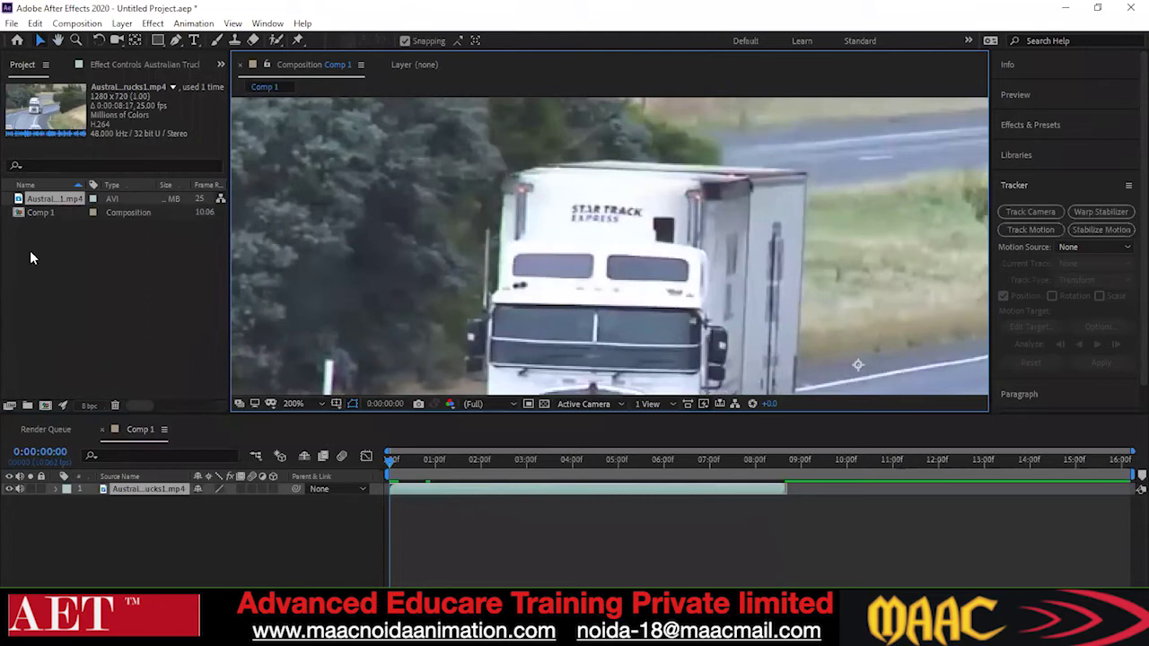
- Add a null object to Comp 1 and move it onto the front of the truck's cab
right_click(249, 508)
mouse_move(320, 356)
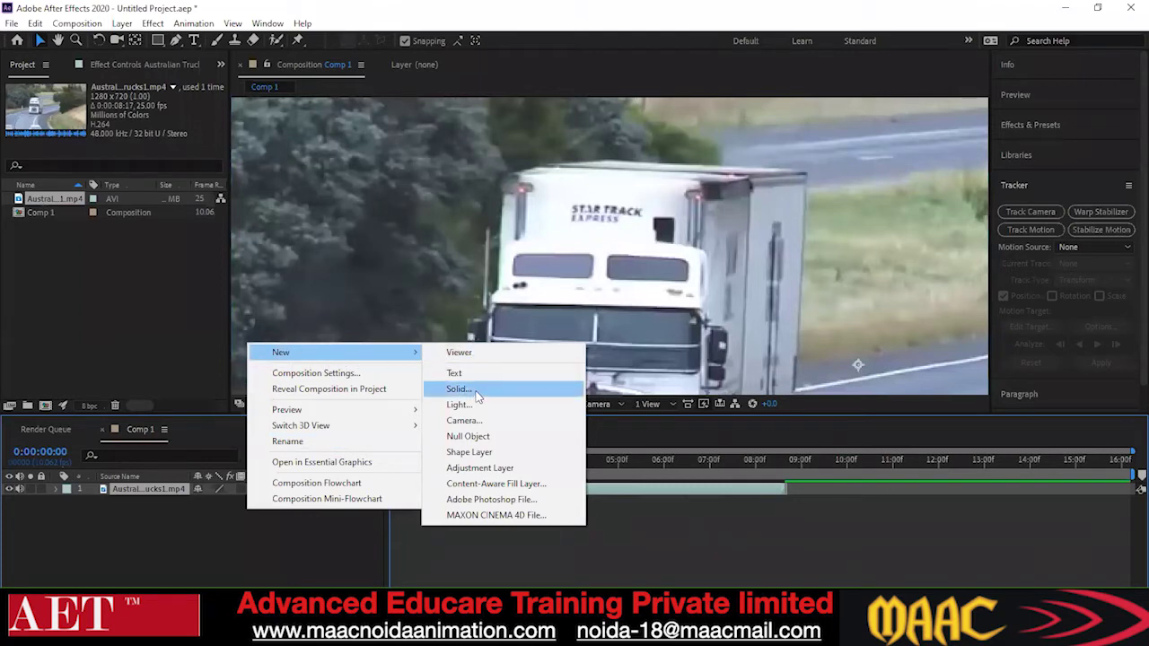
left_click(480, 440)
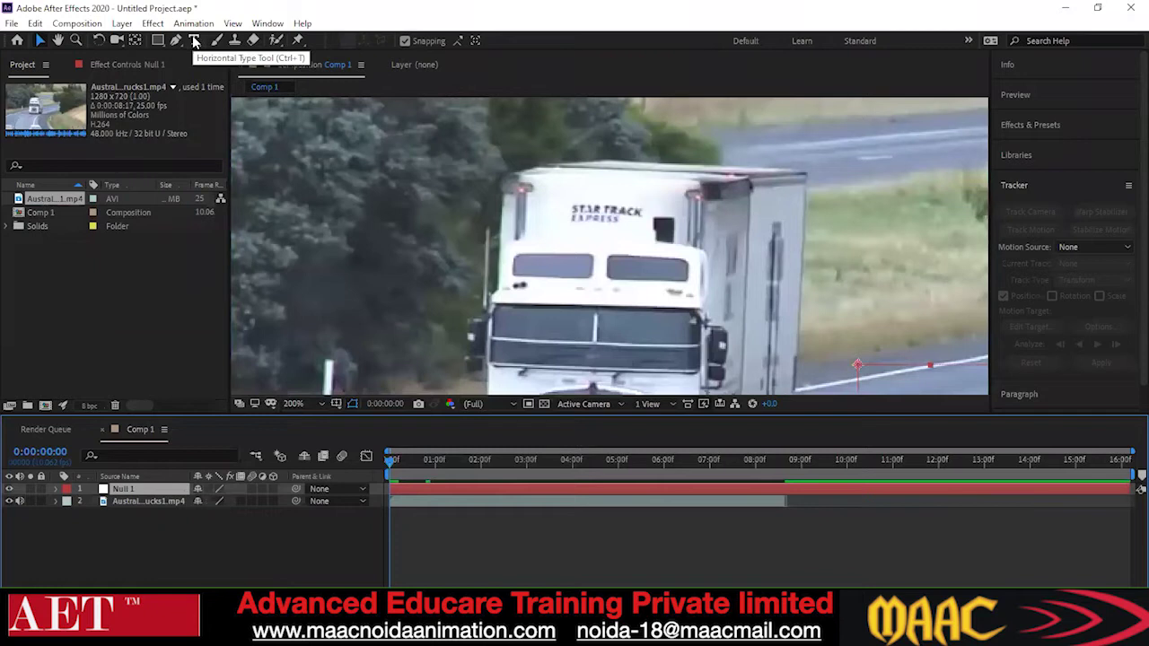
scroll(758, 326, "down", 1)
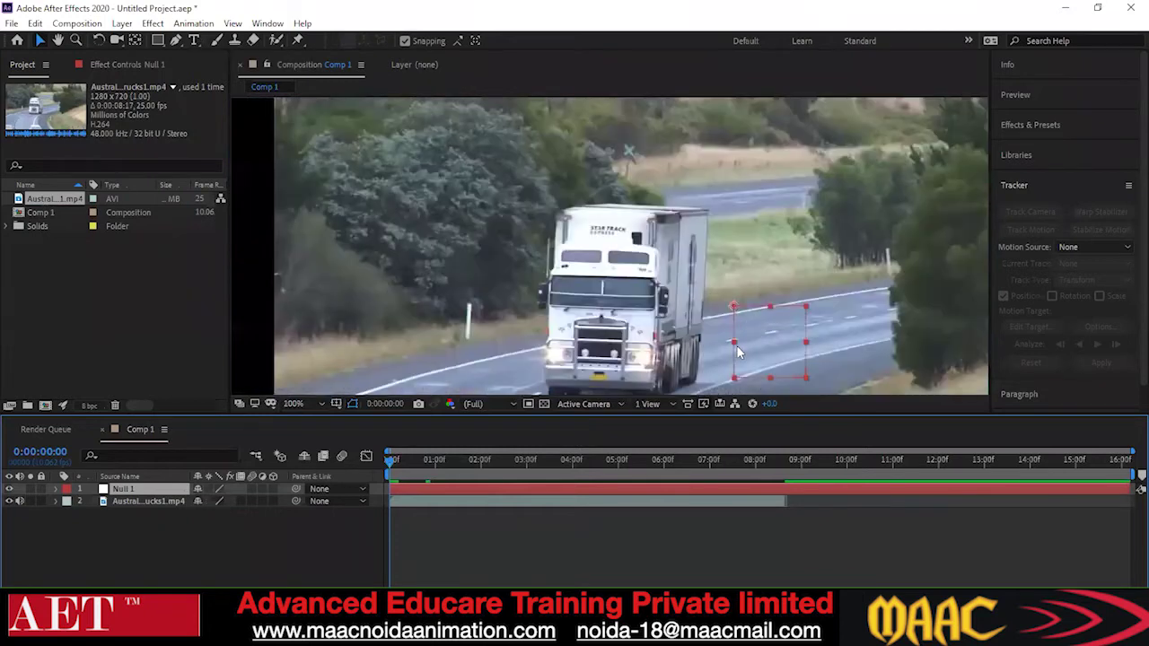
left_click(736, 348)
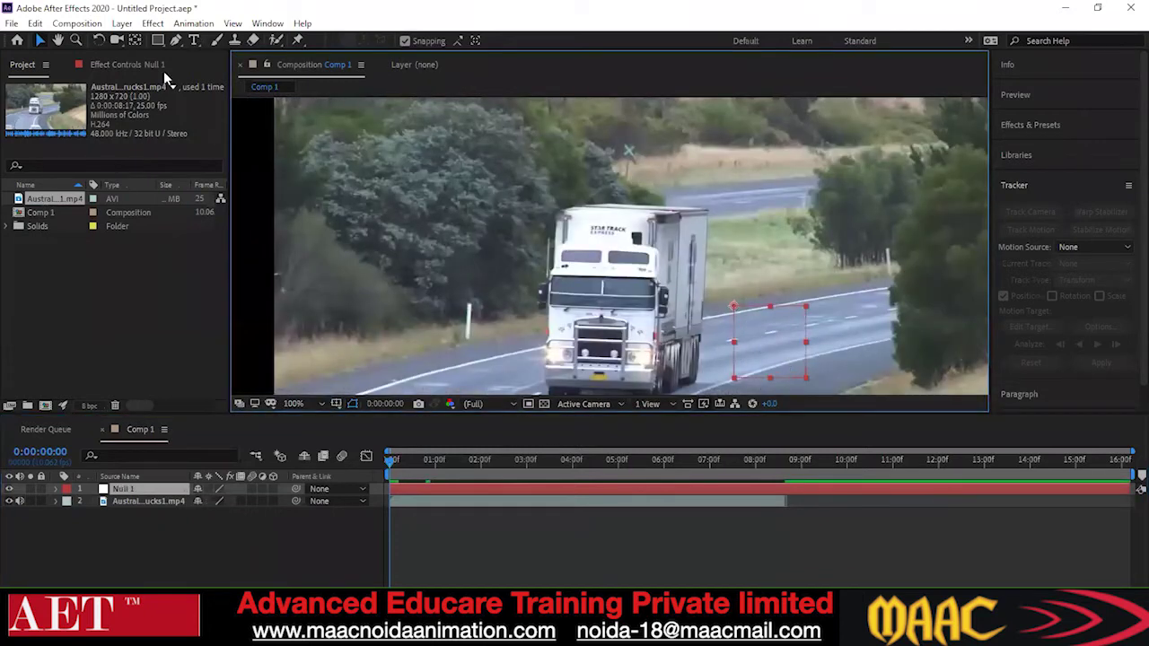
left_click_drag(776, 368, 619, 314)
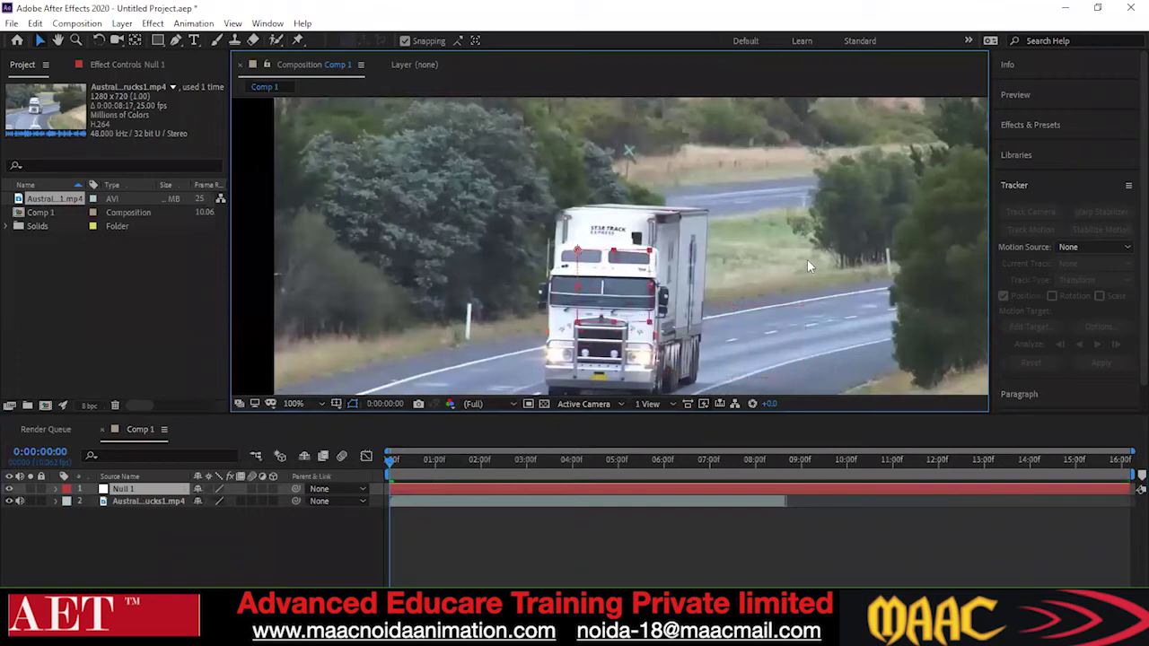
- Add a text layer reading "text" and place it over the top edge of the truck's front
left_click(148, 501)
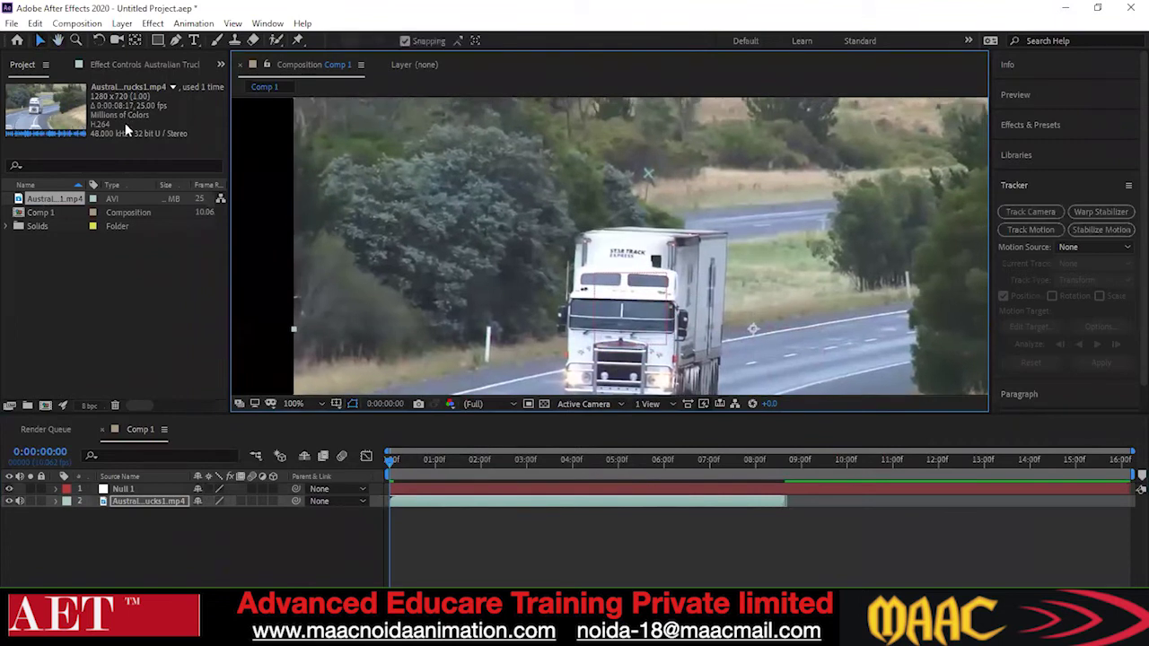
left_click(192, 39)
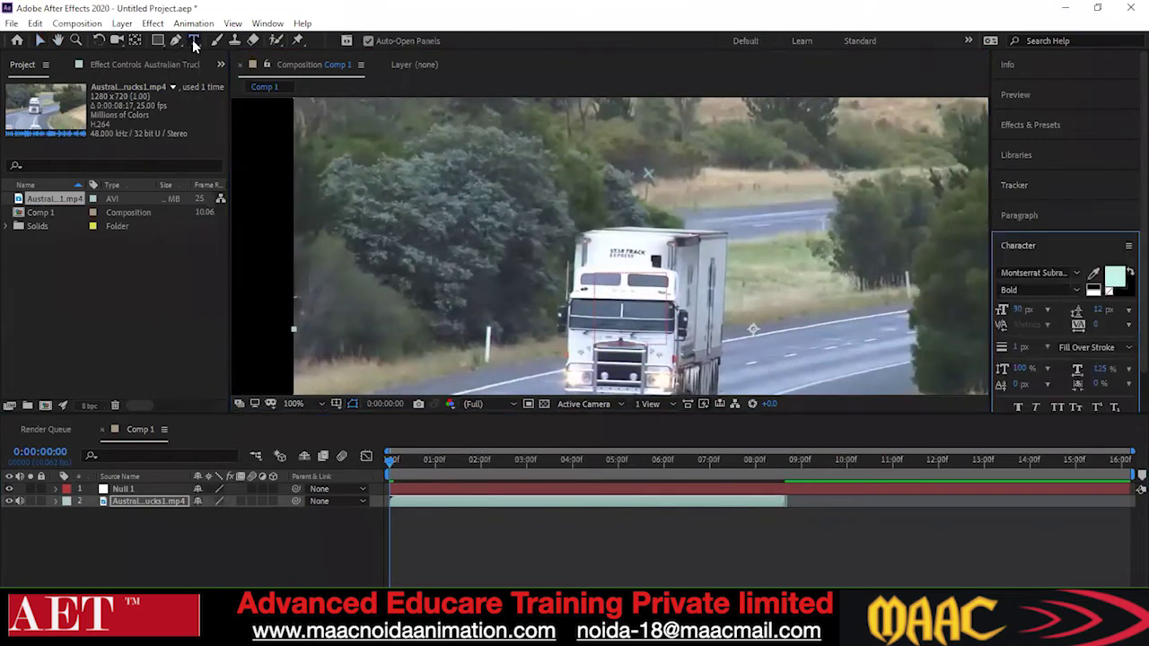
left_click(603, 248)
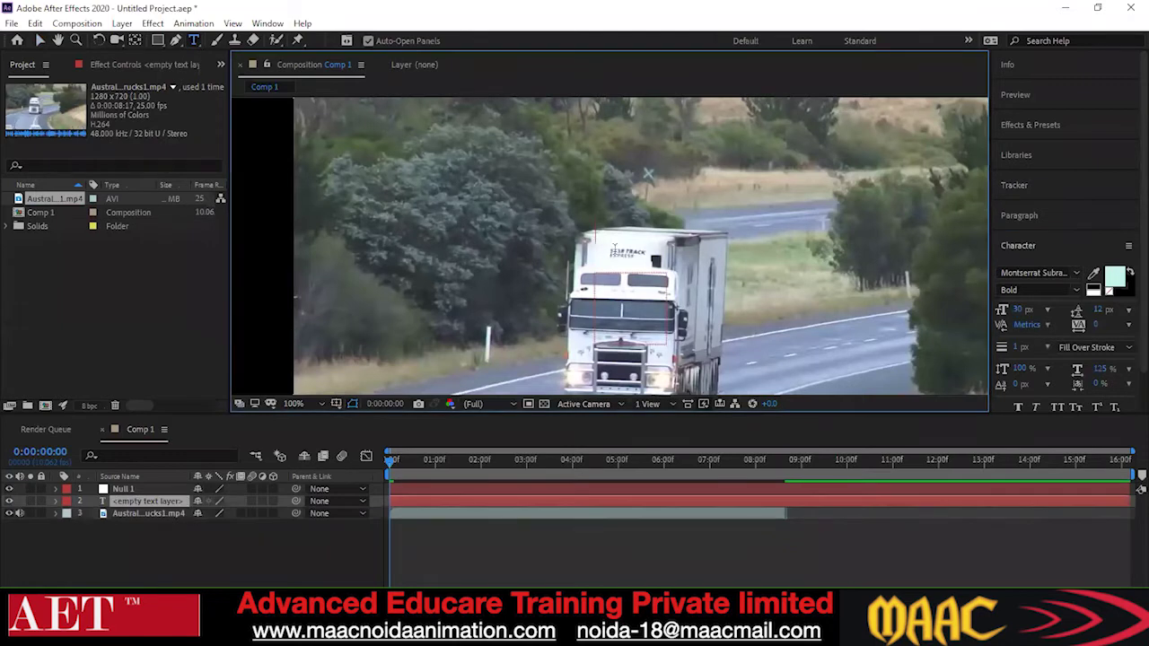
type("text")
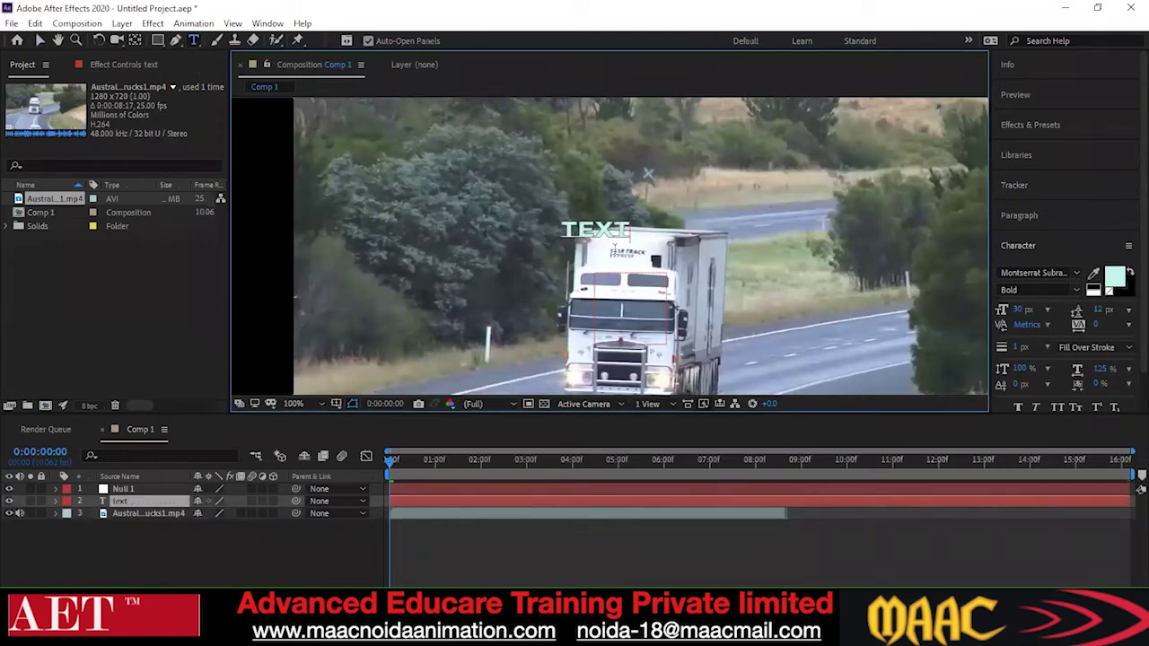
left_click(39, 42)
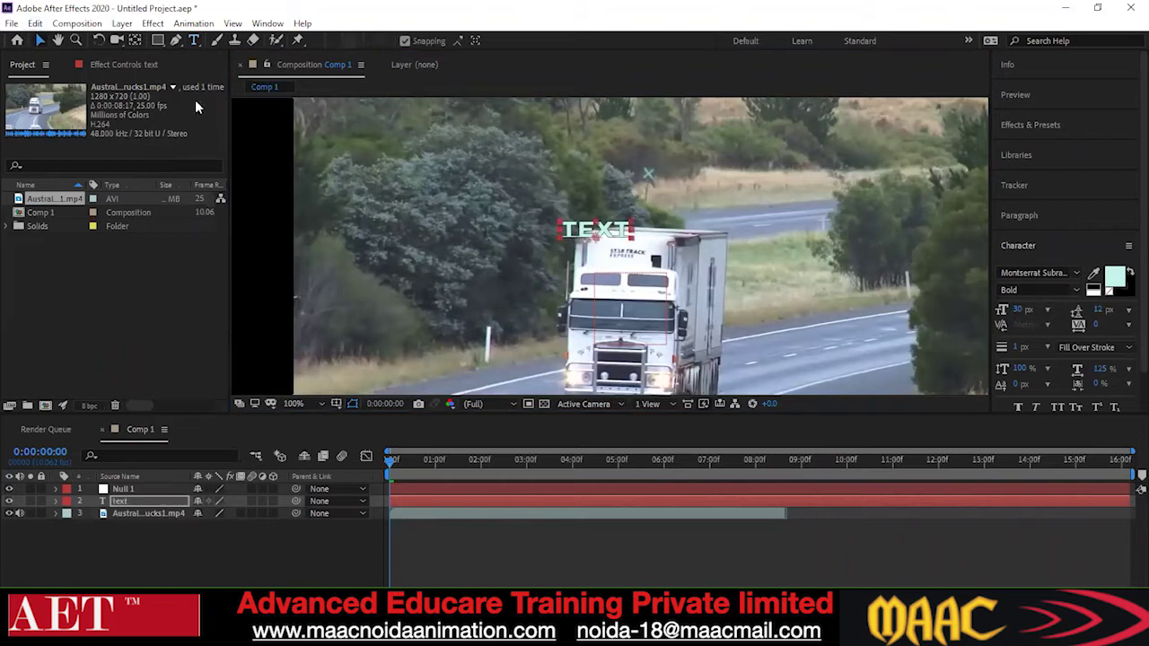
left_click_drag(608, 236, 641, 240)
left_click(583, 241)
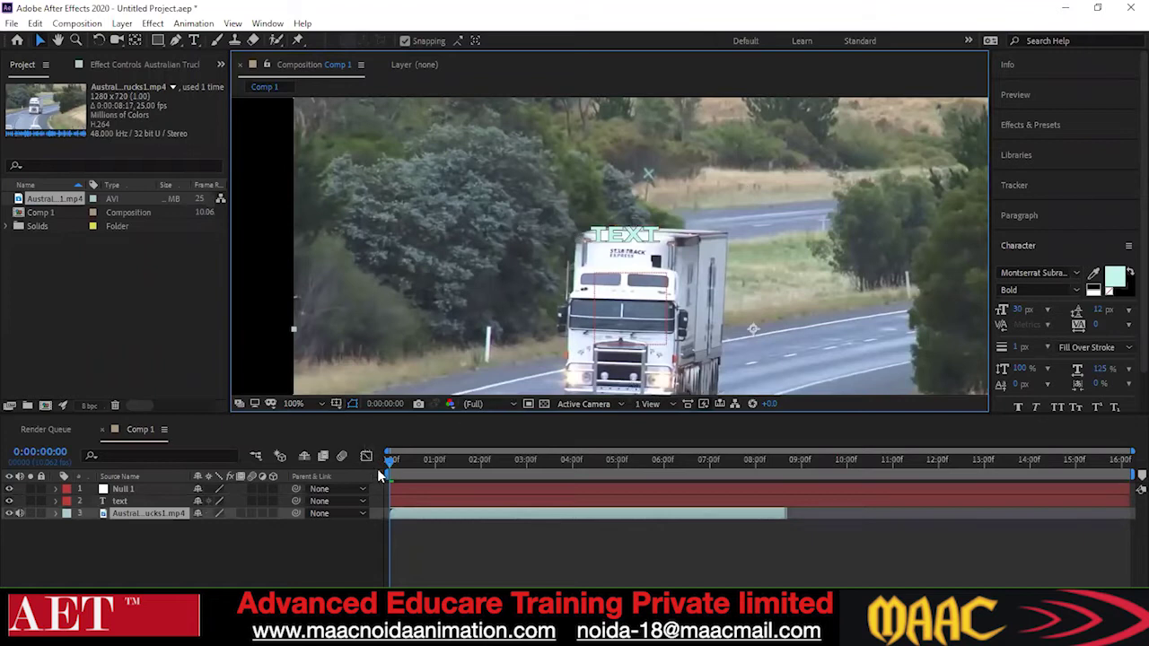
- Start motion tracking on the truck footage and place Track Point 1 above the STAR TRACK EXPRESS lettering near the truck's front upper corner
key("space")
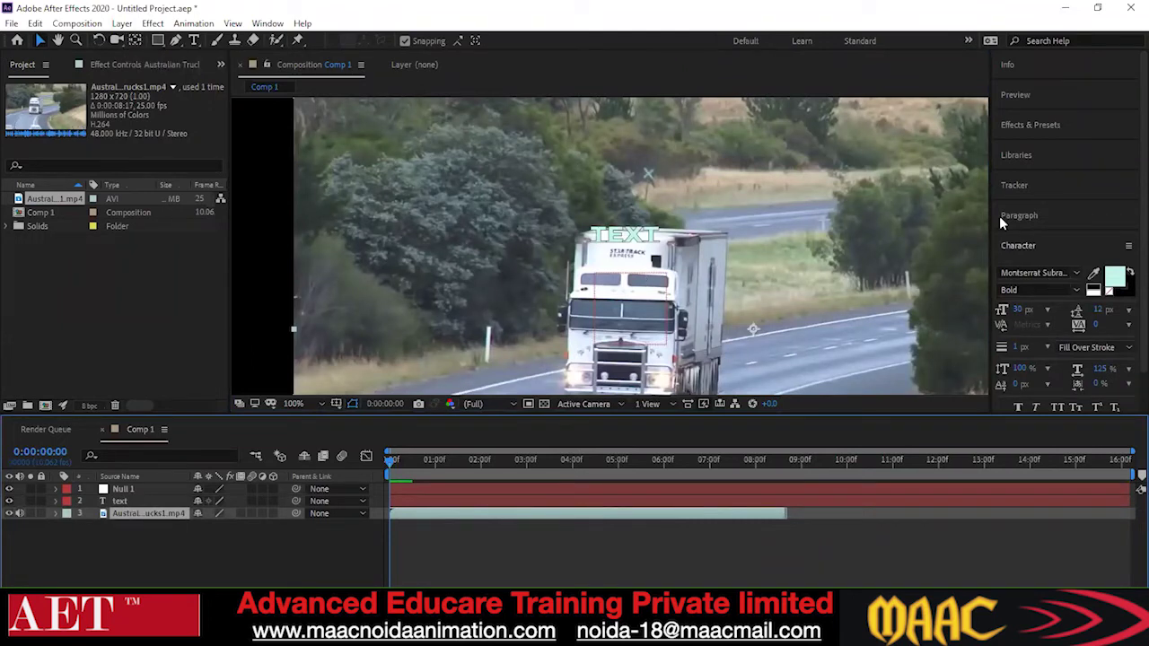
left_click(144, 525)
left_click(141, 514)
left_click(1018, 183)
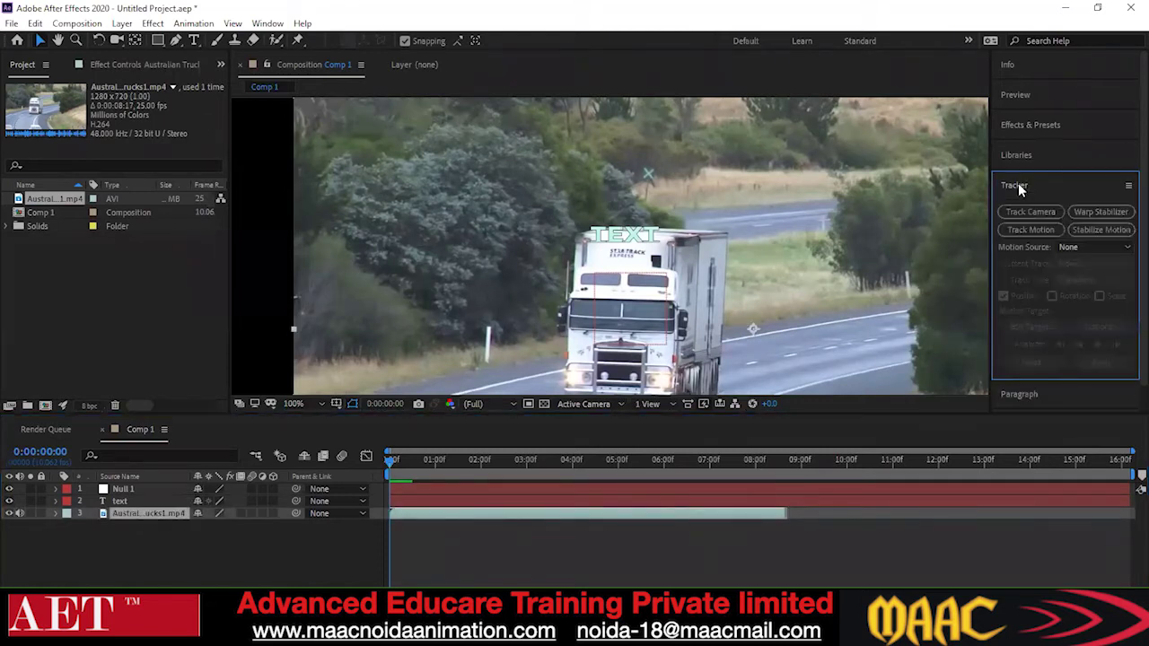
left_click(1032, 230)
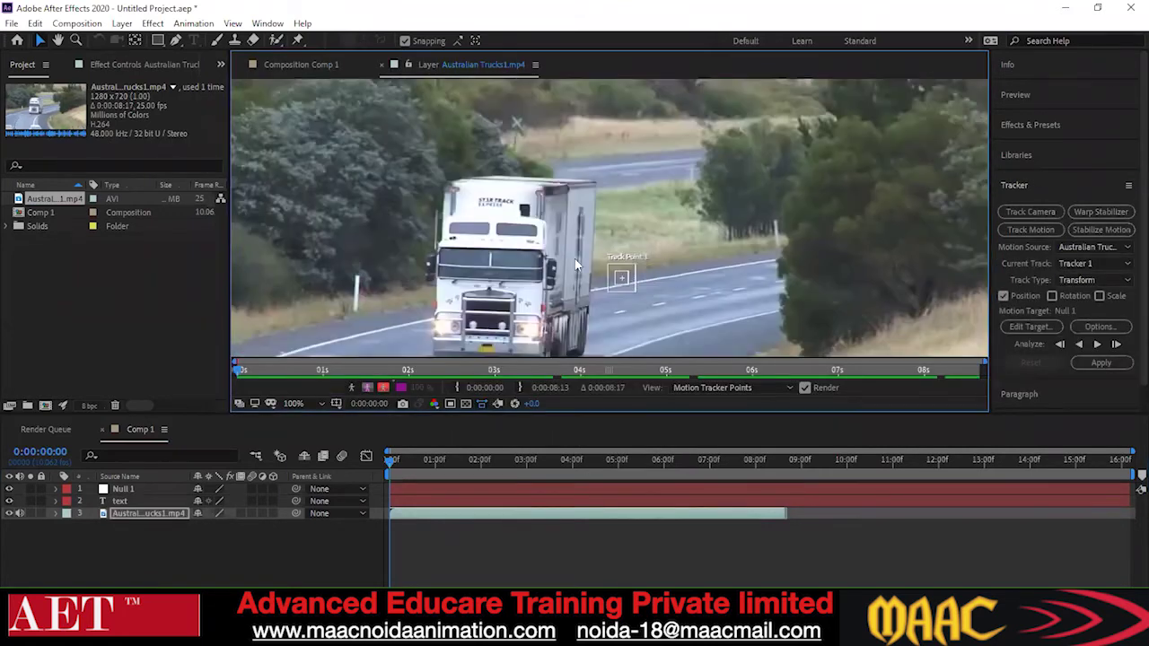
scroll(583, 267, "up", 1)
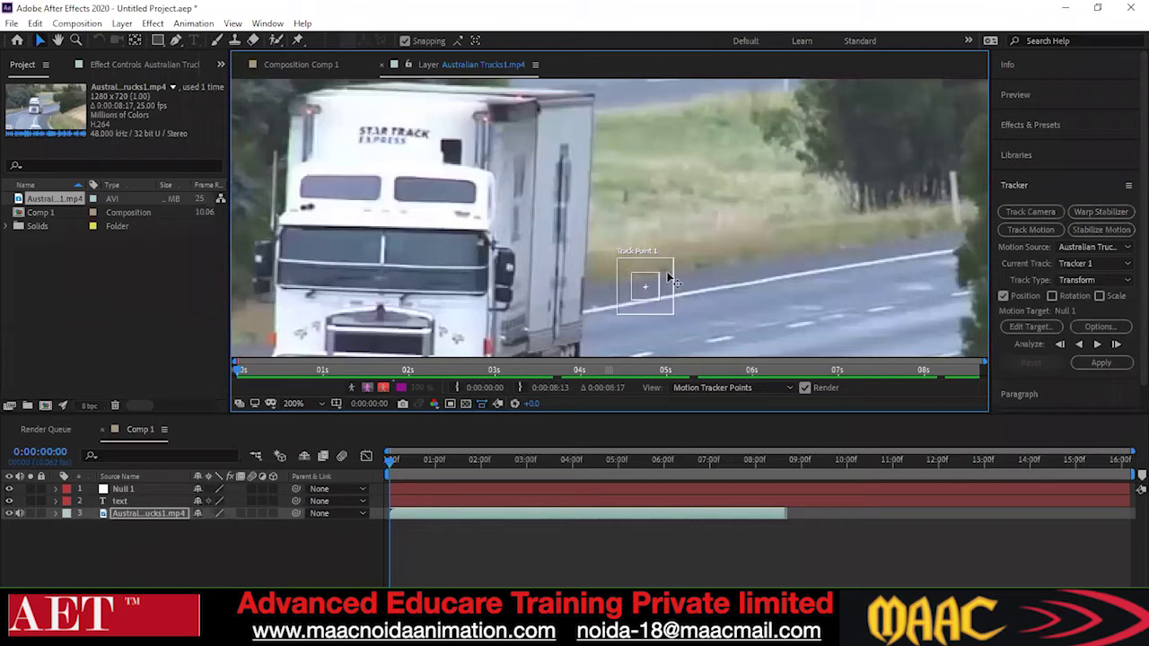
left_click_drag(673, 316, 358, 131)
left_click_drag(445, 140, 496, 218)
left_click_drag(401, 215, 420, 210)
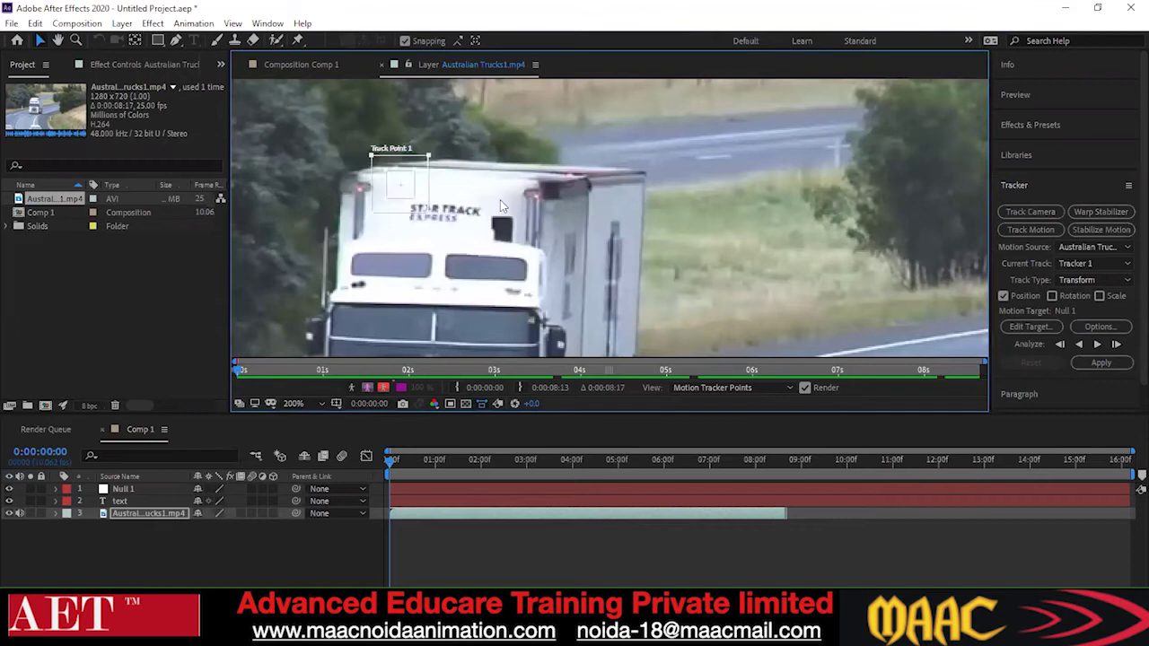
- Move the text layer above Null 1 in the layer stack and set Null 1 as the motion target
left_click(1021, 329)
mouse_move(120, 503)
left_mouse_down()
mouse_move(114, 481)
mouse_move(121, 490)
left_mouse_up()
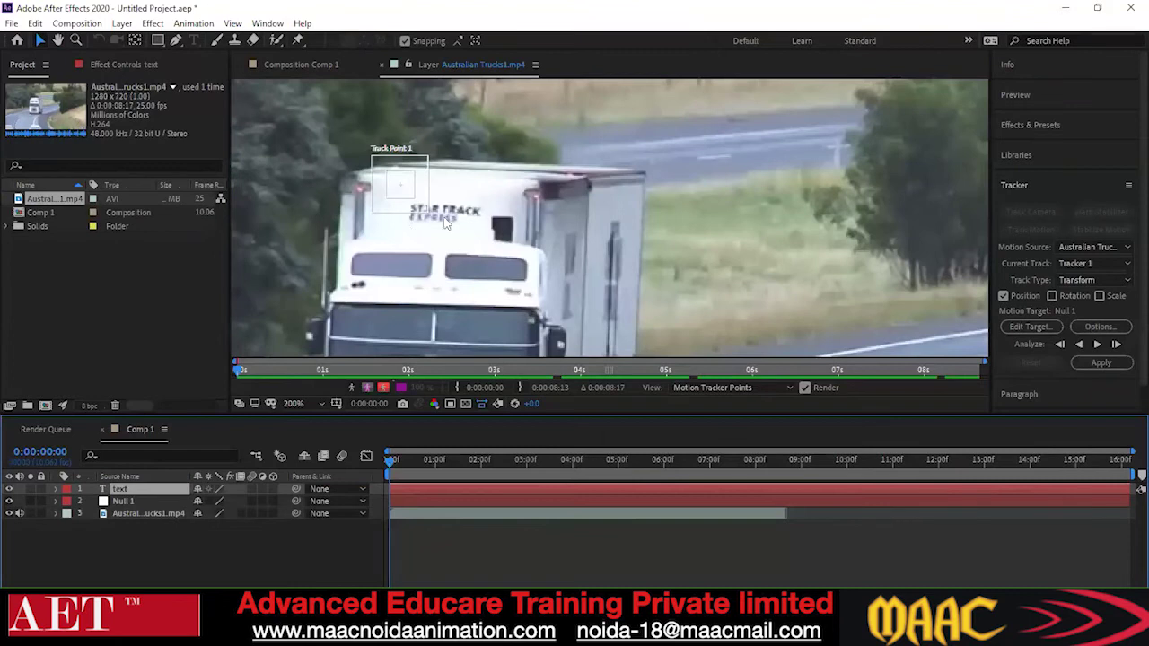
left_click(1031, 327)
left_click(1032, 327)
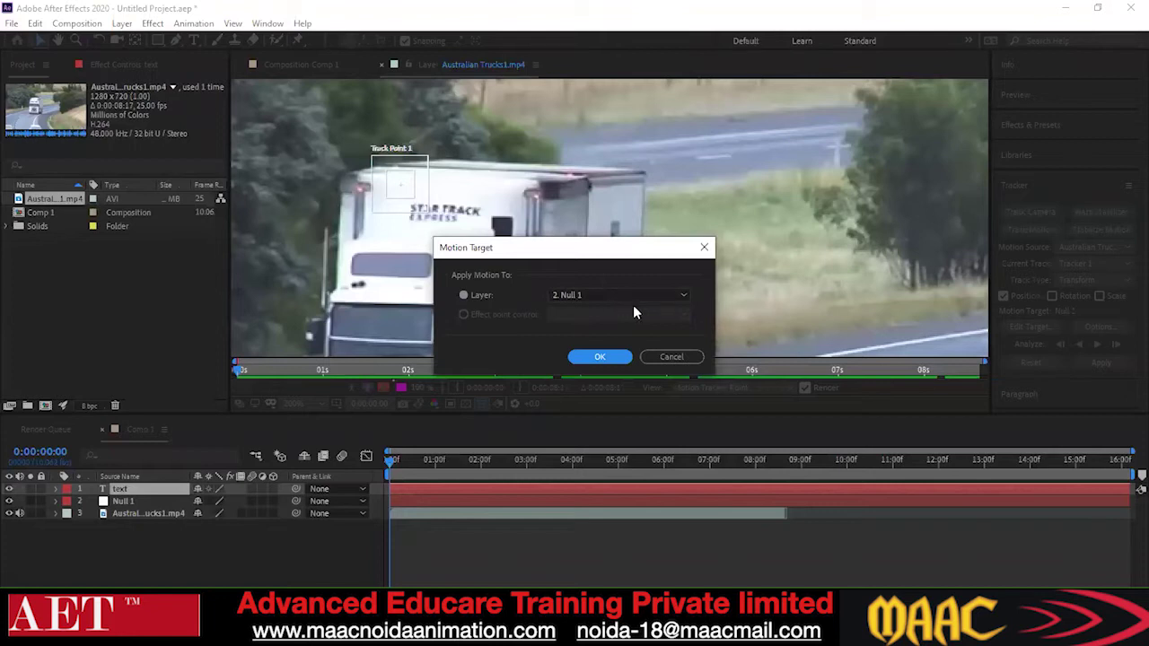
left_click(635, 297)
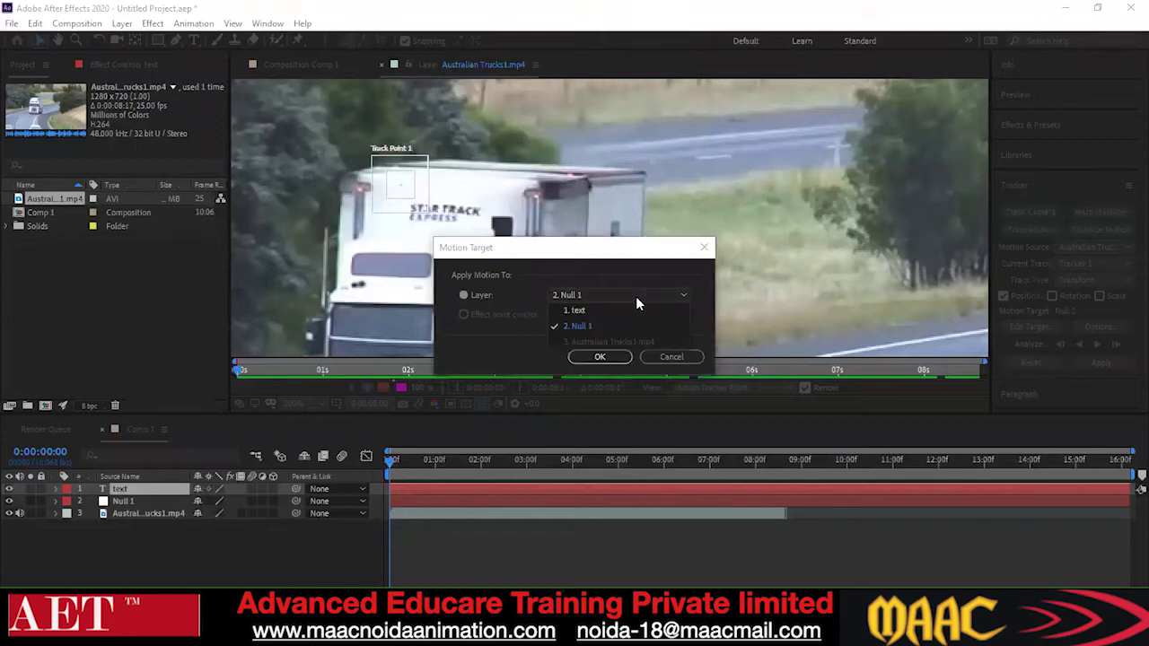
left_click(597, 325)
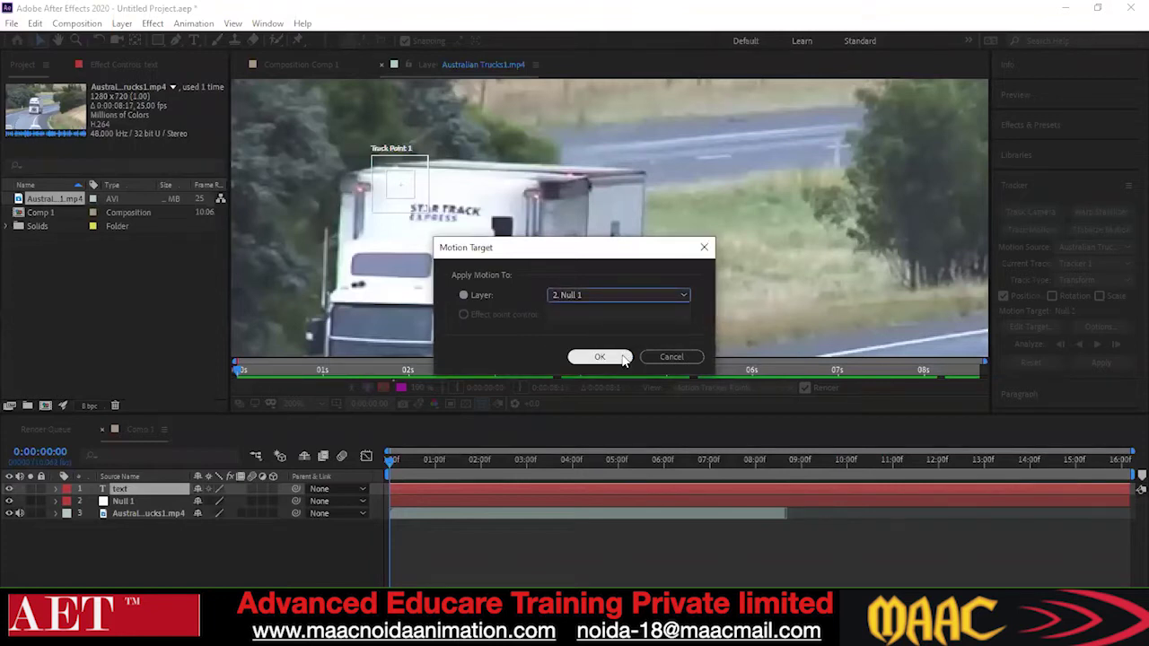
left_click(599, 358)
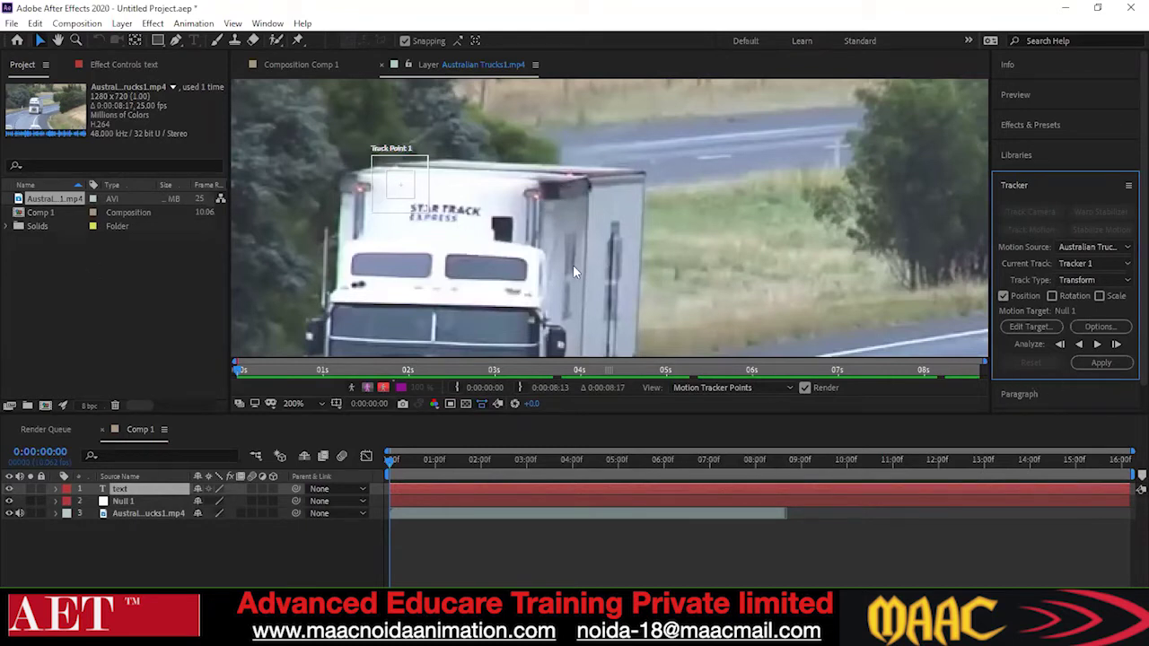
- Analyze the track forward through the truck footage and check the motion path at the first and last frames
left_click(517, 265)
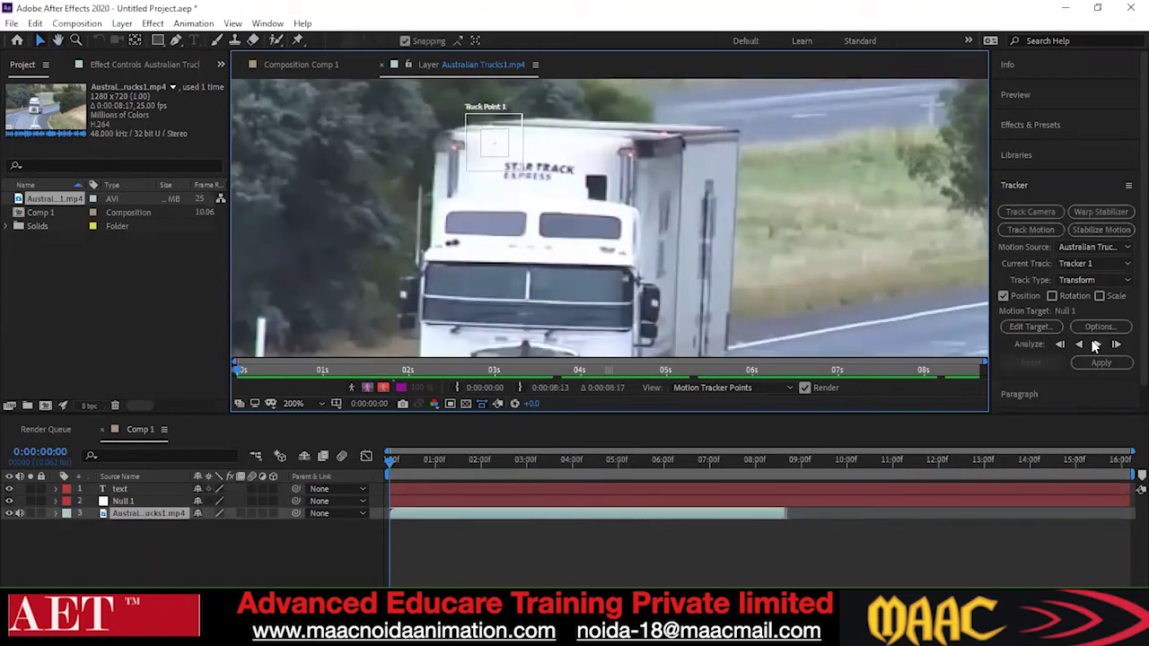
left_click(1095, 346)
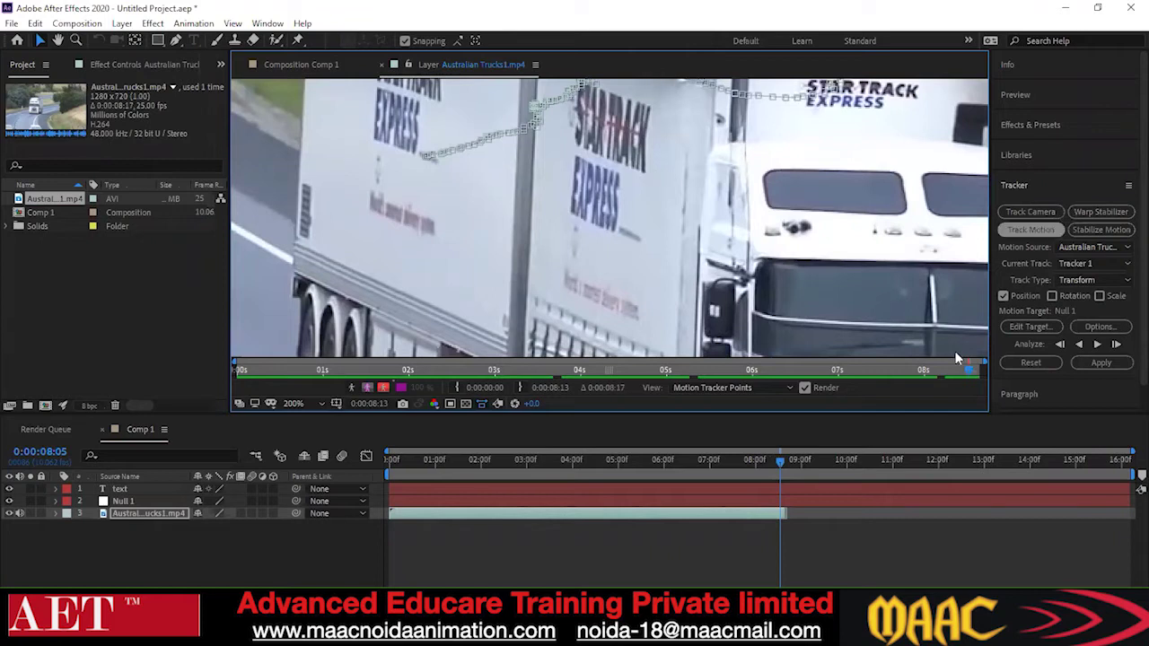
left_click_drag(778, 462, 373, 510)
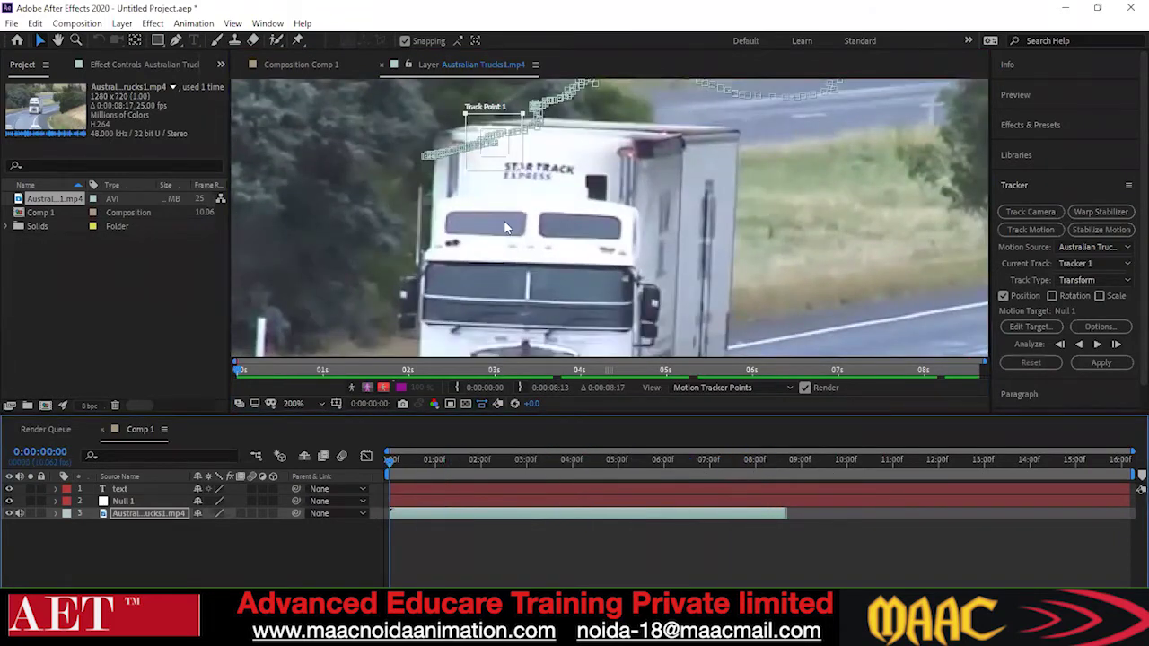
scroll(508, 225, "down", 4)
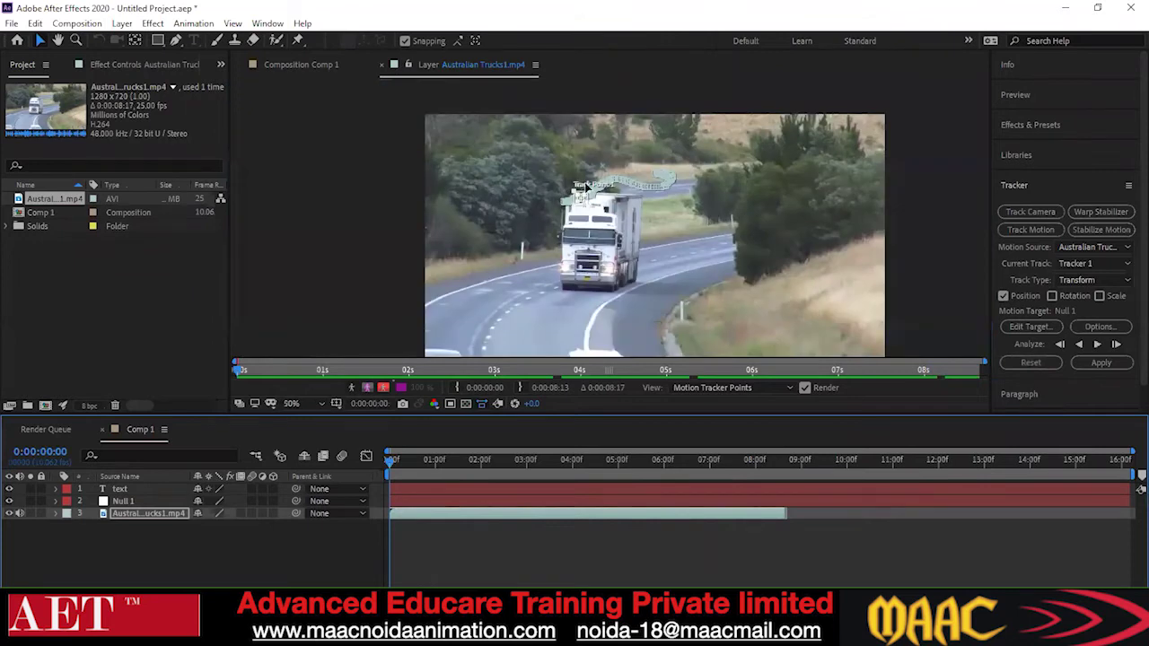
scroll(585, 190, "up", 4)
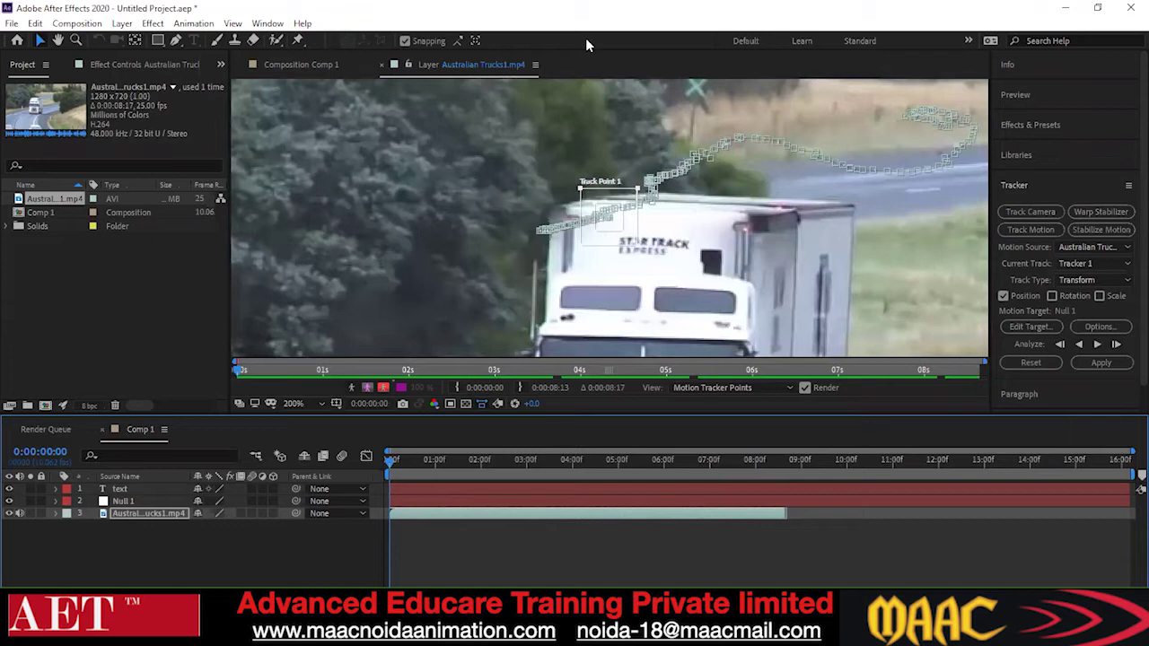
left_click_drag(391, 462, 778, 531)
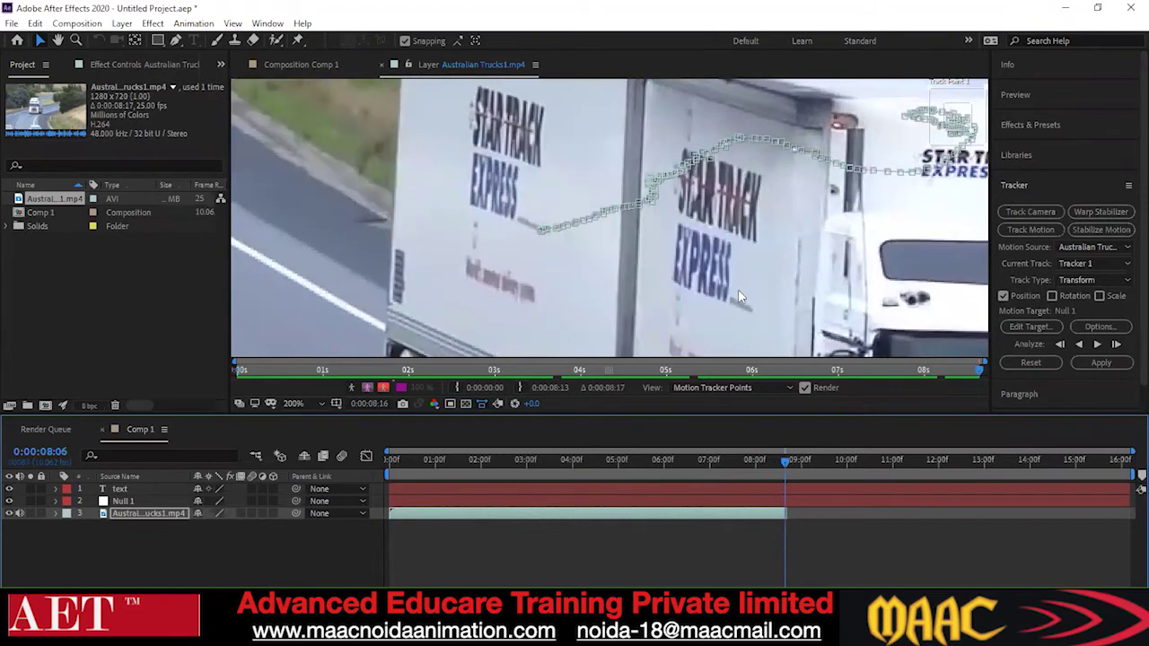
scroll(737, 296, "down", 4)
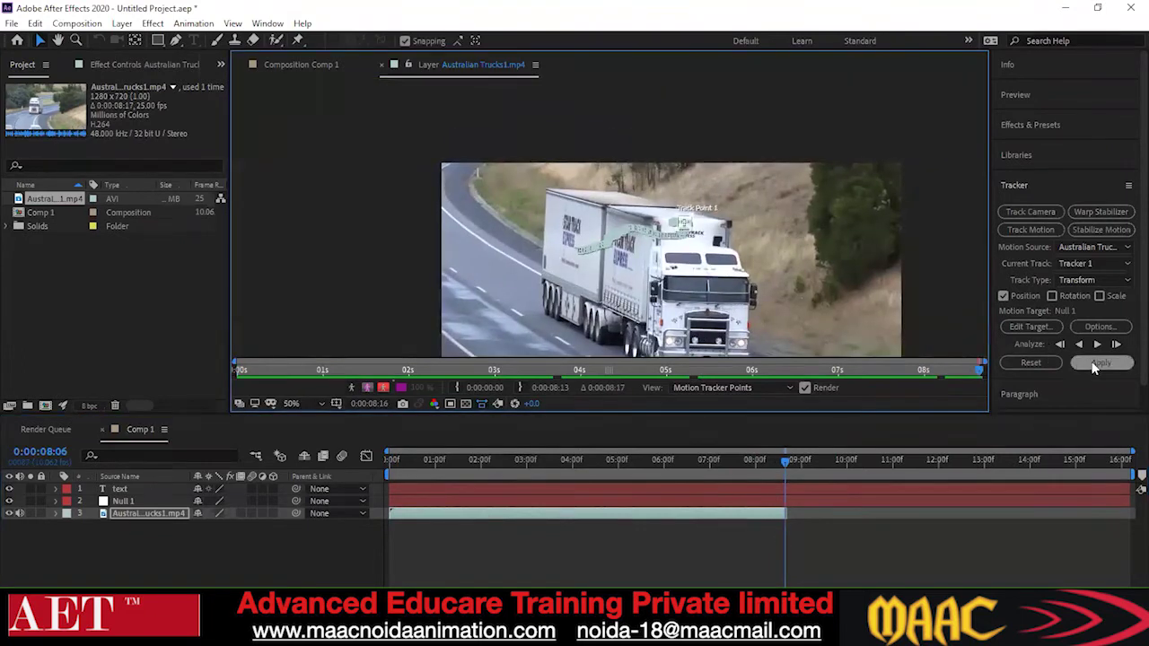
- Apply the tracked motion to Null 1 in the X and Y dimensions and return to the first frame
left_click(1096, 362)
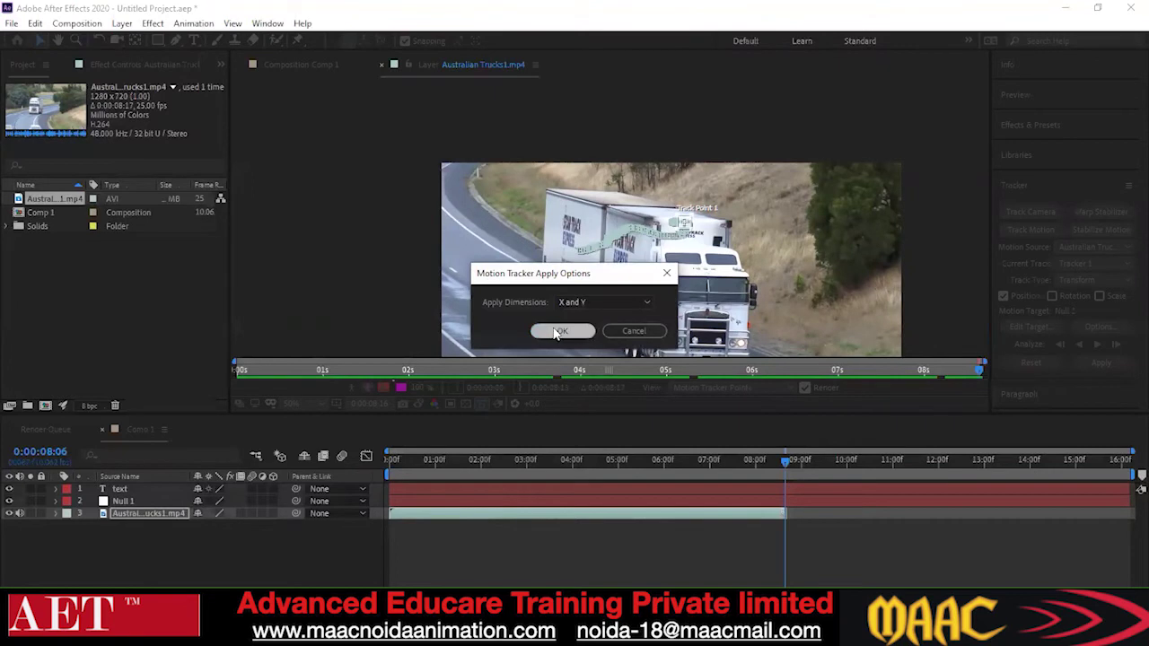
left_click(560, 331)
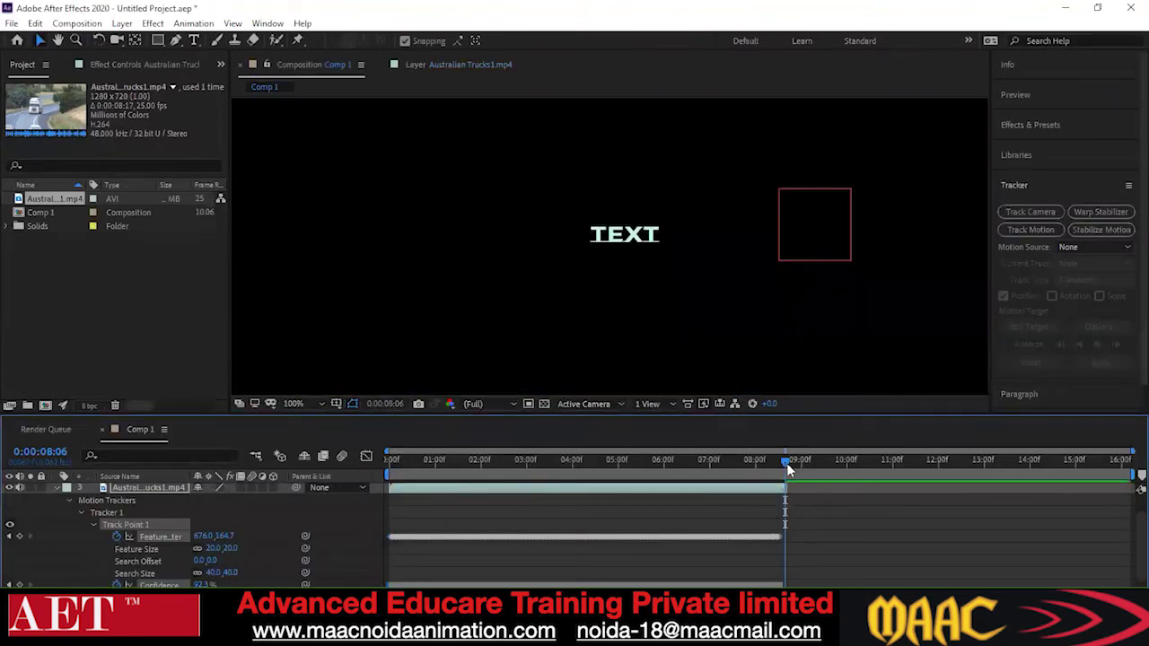
left_click_drag(786, 462, 374, 532)
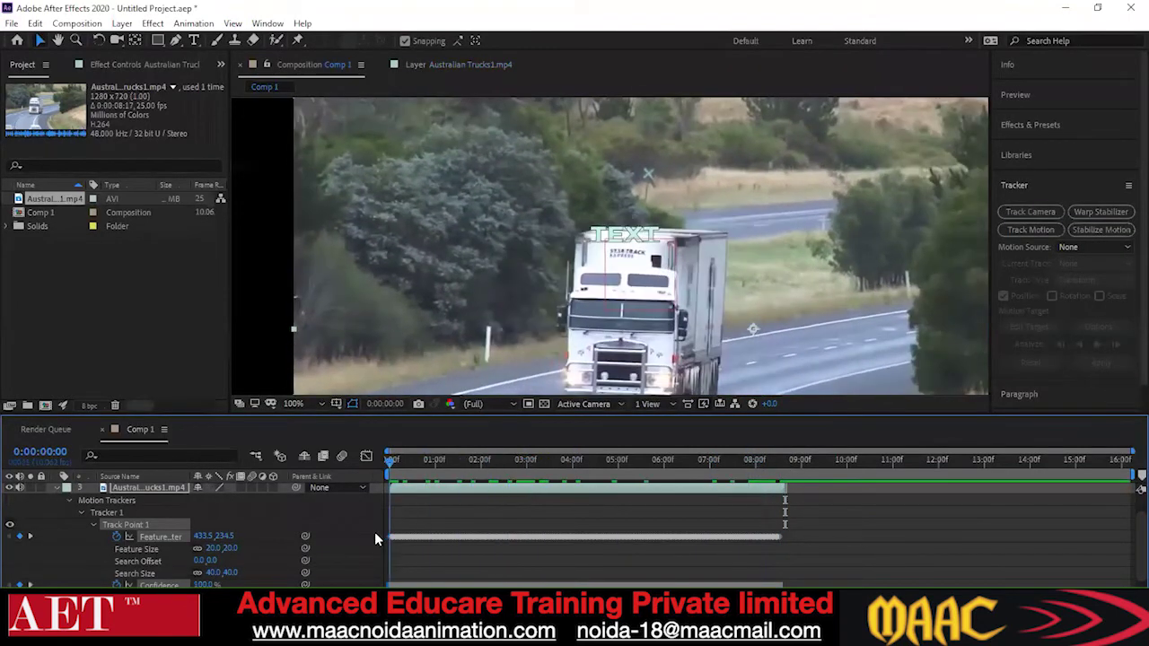
- Parent the text layer to Null 1 and preview the text's movement with the truck from the first frame
left_click(53, 489)
left_click_drag(295, 488, 119, 501)
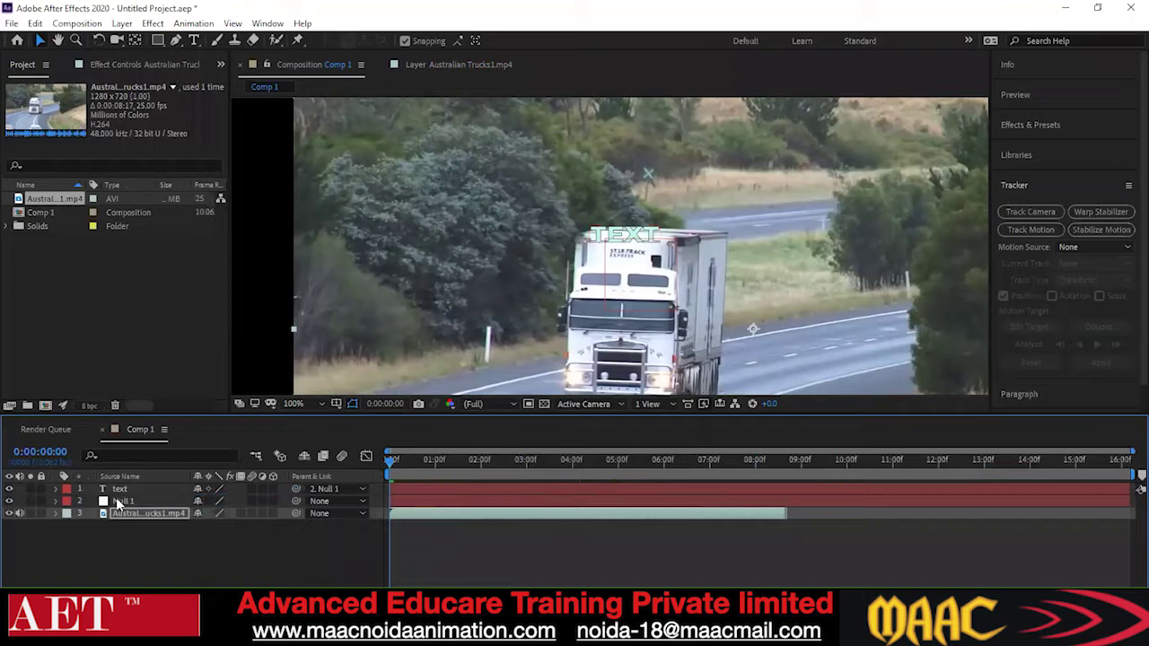
left_click(398, 463)
left_click_drag(411, 471, 566, 483)
left_click_drag(467, 485, 384, 487)
key("space")
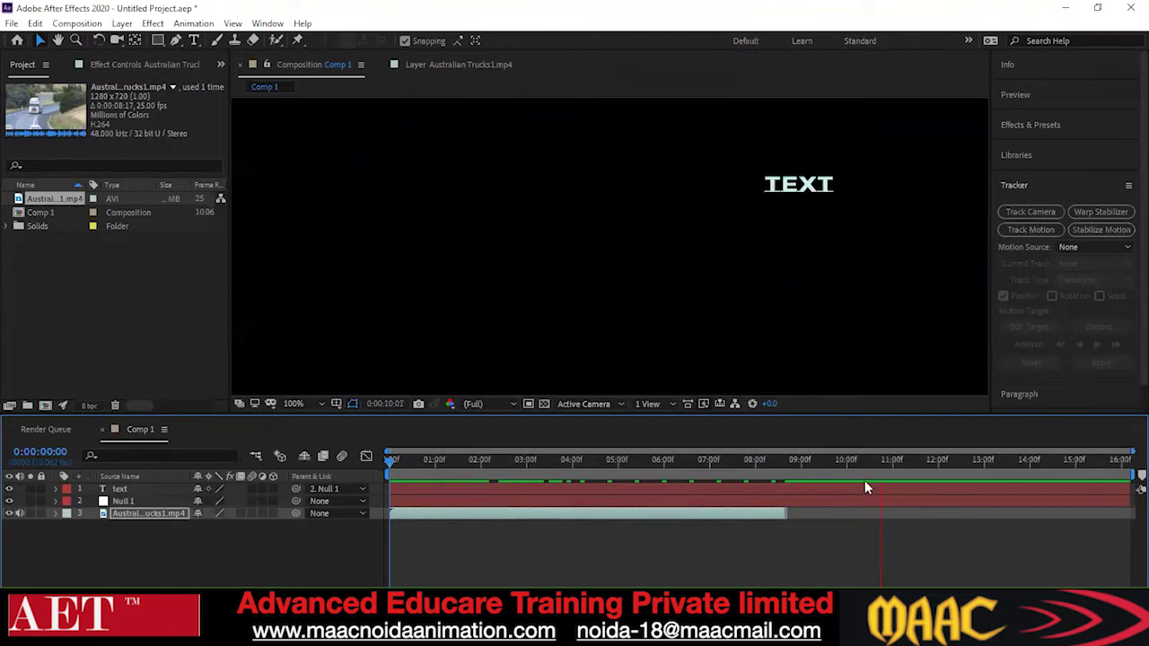
key("space")
left_click_drag(848, 463, 388, 499)
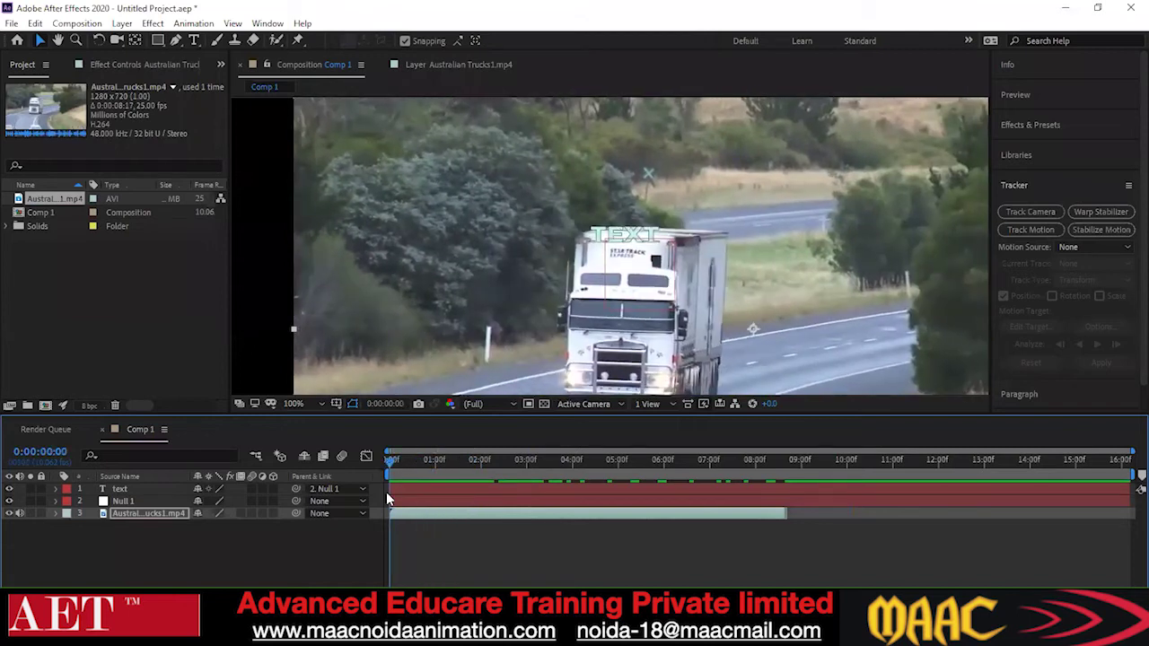
- Examine possible tracking details on the truck's front up close, from the roof lettering down to the yellow number plate
scroll(651, 266, "up", 2)
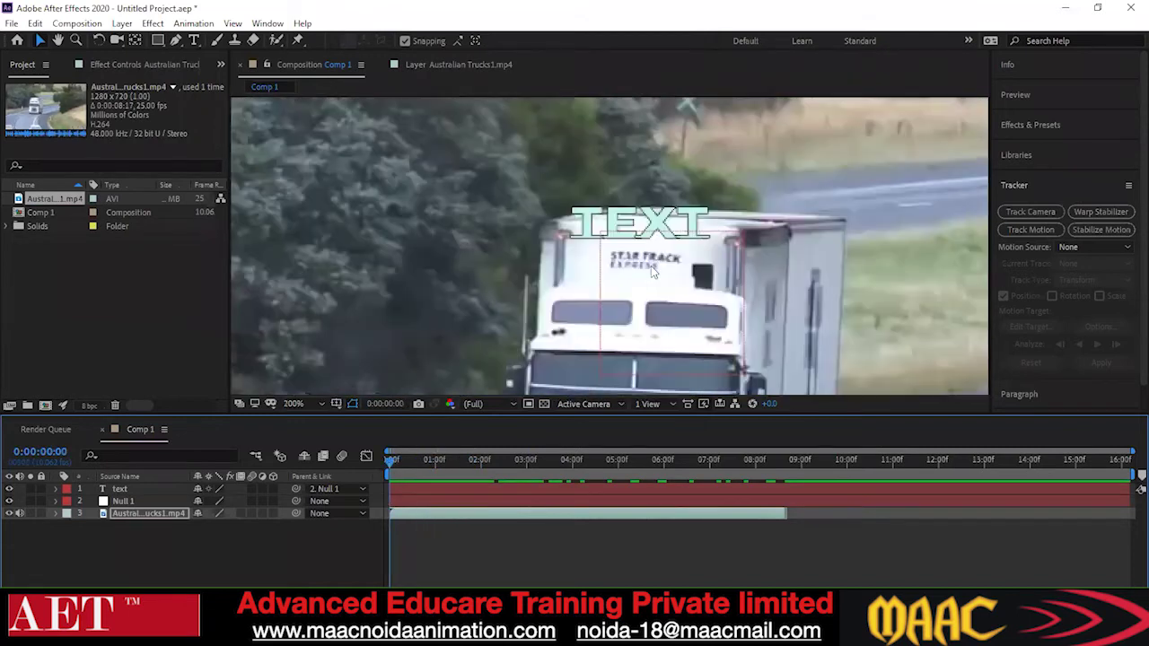
scroll(543, 341, "up", 2)
scroll(556, 332, "down", 2)
scroll(564, 337, "up", 1)
left_click_drag(547, 390, 621, 268)
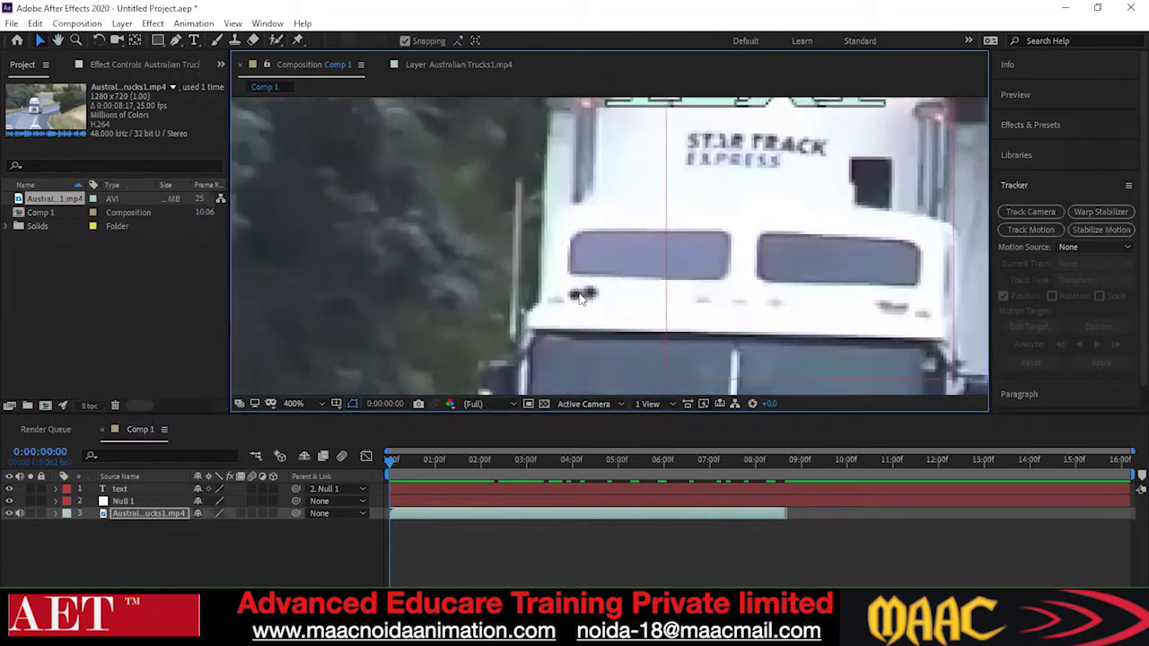
scroll(592, 306, "down", 1)
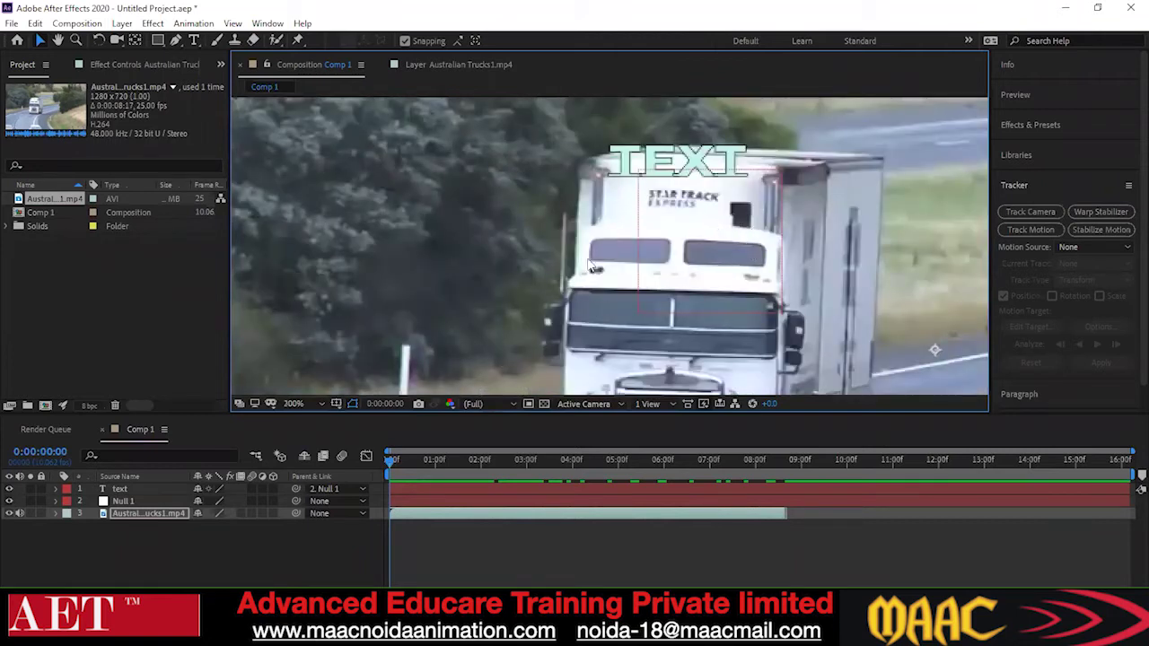
scroll(588, 288, "down", 1)
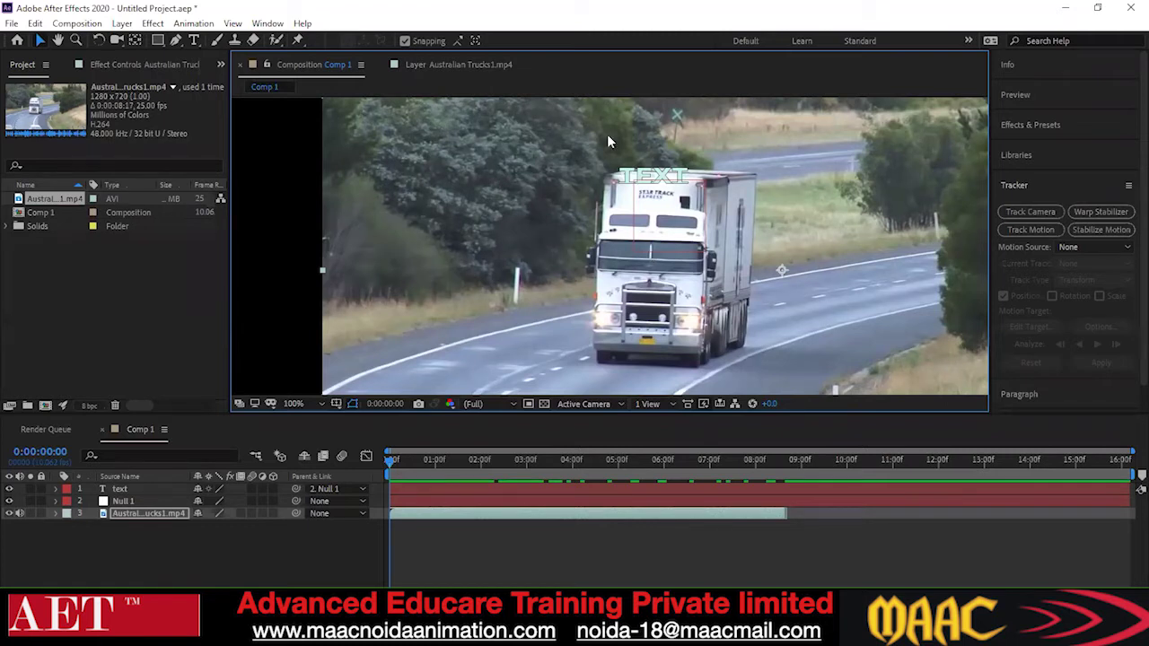
scroll(628, 350, "up", 2)
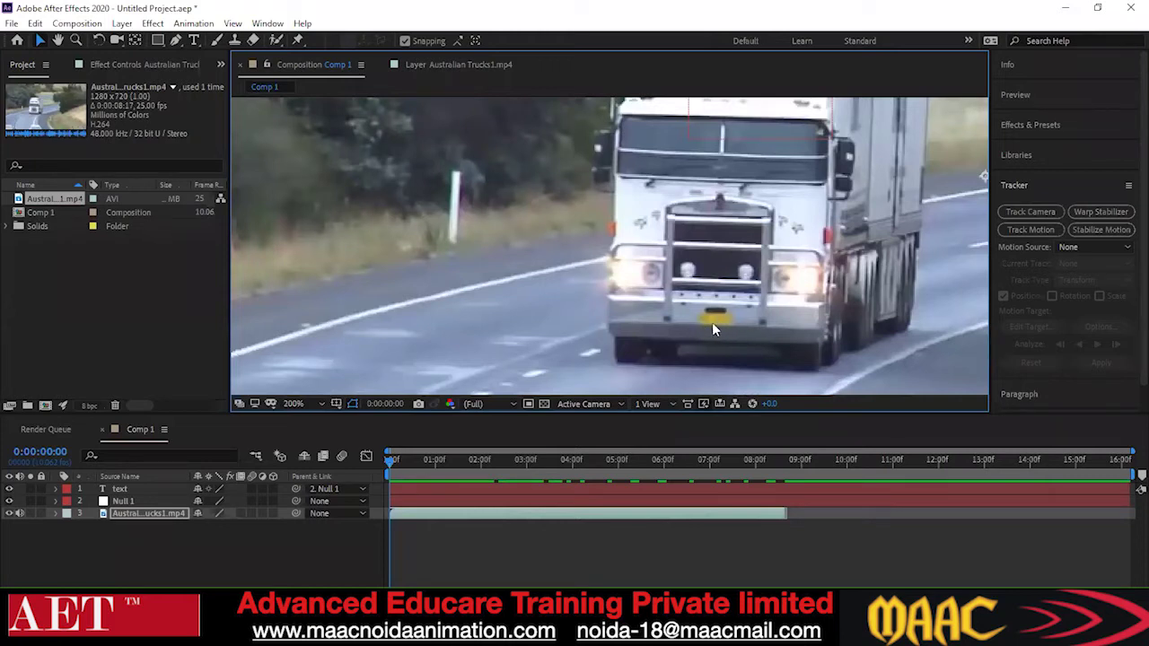
scroll(656, 203, "down", 2)
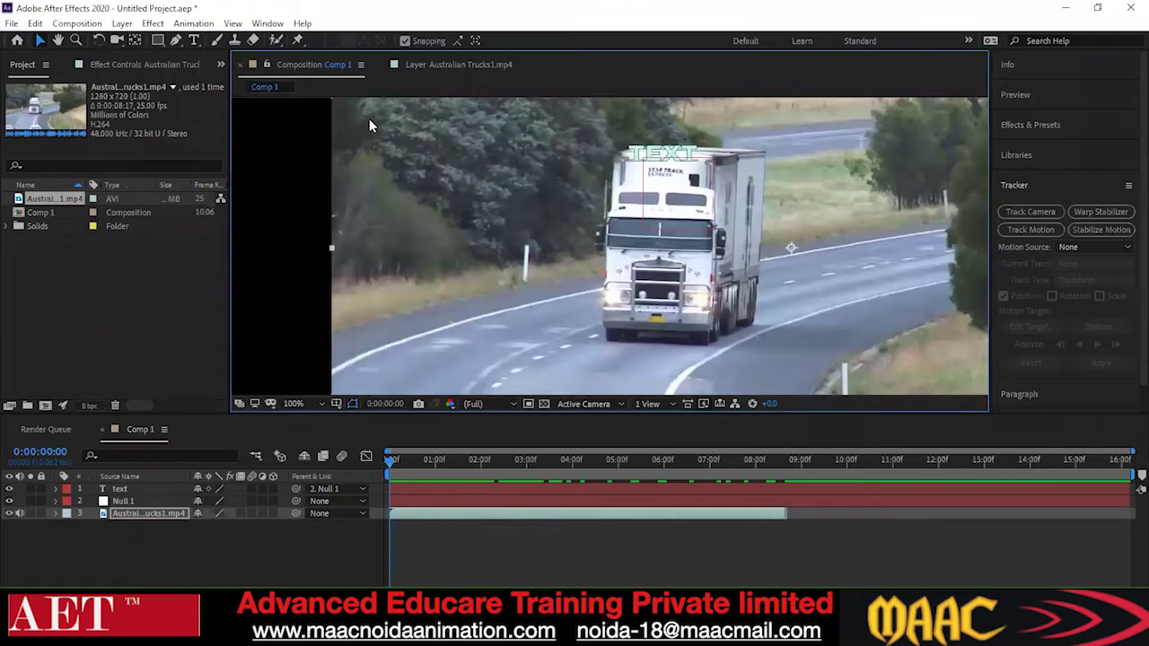
- Delete the text layer and Null 1 so the composition holds only the truck footage
left_click(123, 488)
key("Delete")
left_click(122, 490)
key("Delete")
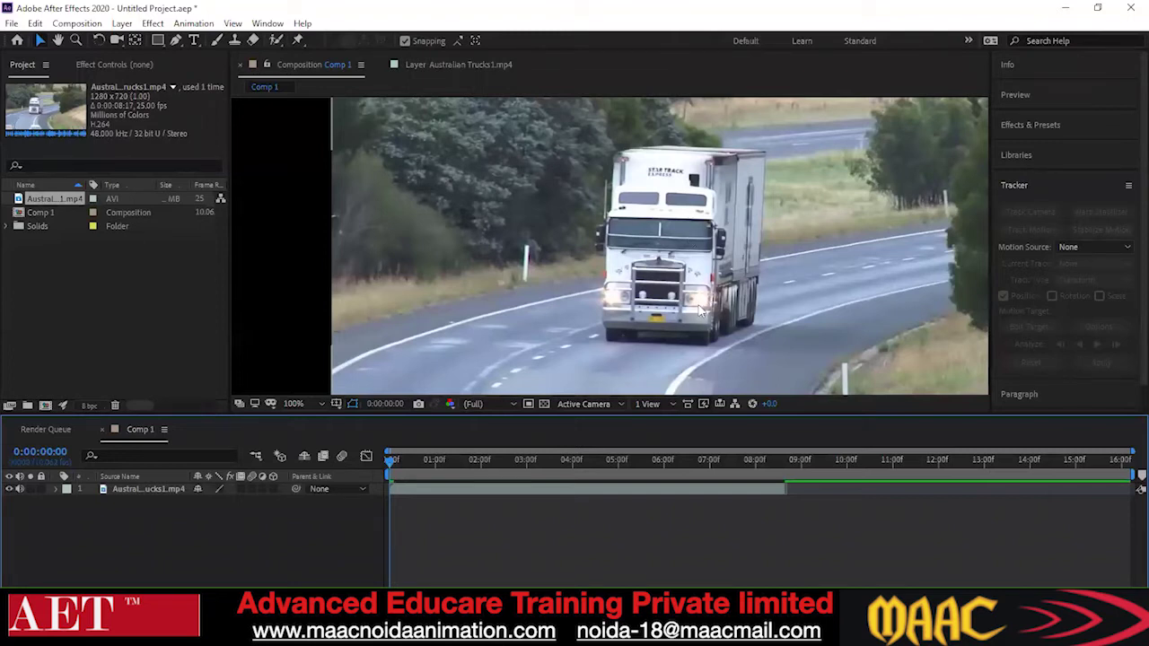
- Examine the truck's grille and yellow number plate up close as possible tracking details
scroll(699, 308, "up", 3)
scroll(636, 345, "down", 3)
scroll(633, 279, "up", 1)
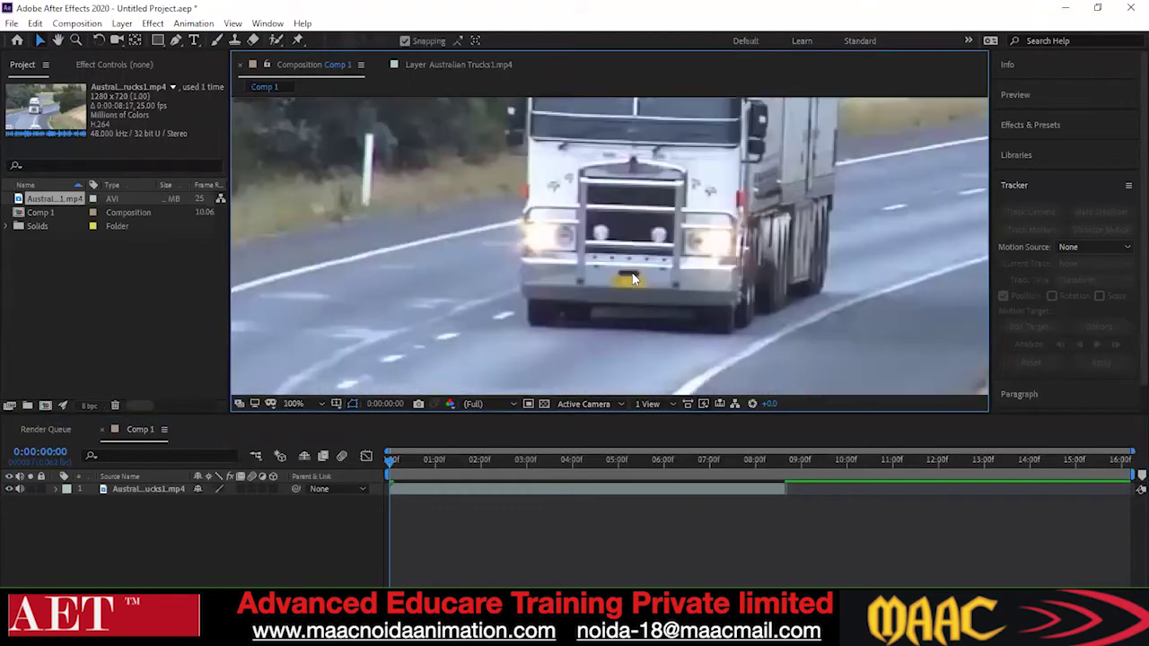
scroll(633, 283, "up", 2)
scroll(636, 285, "down", 2)
scroll(674, 290, "down", 2)
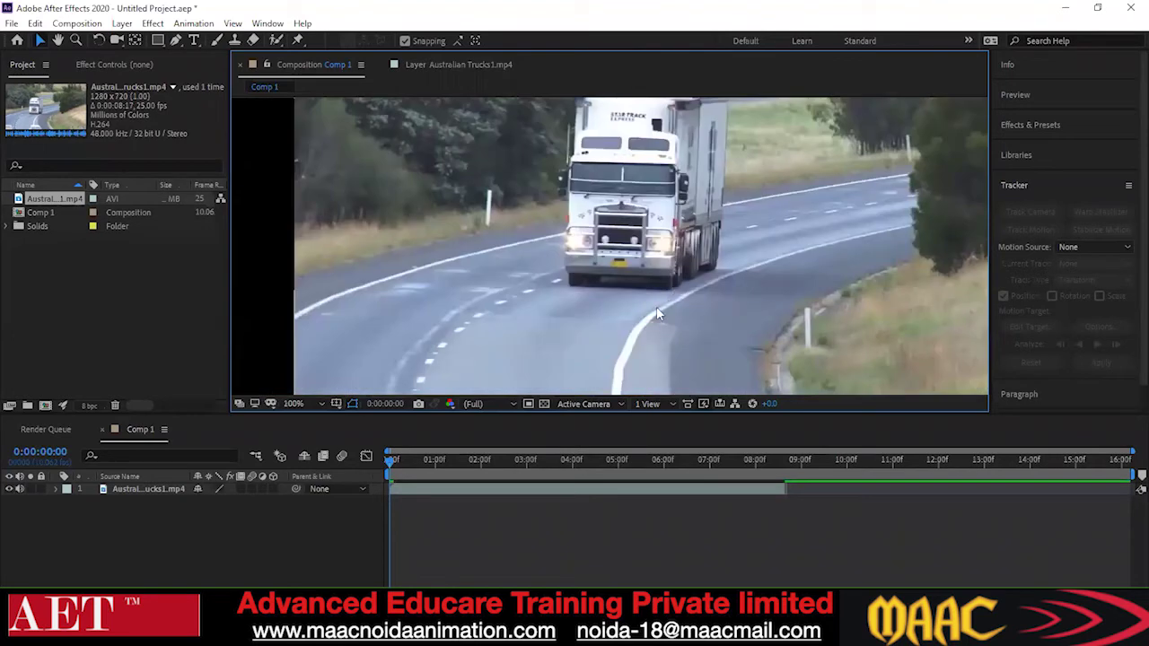
left_click_drag(620, 279, 609, 321)
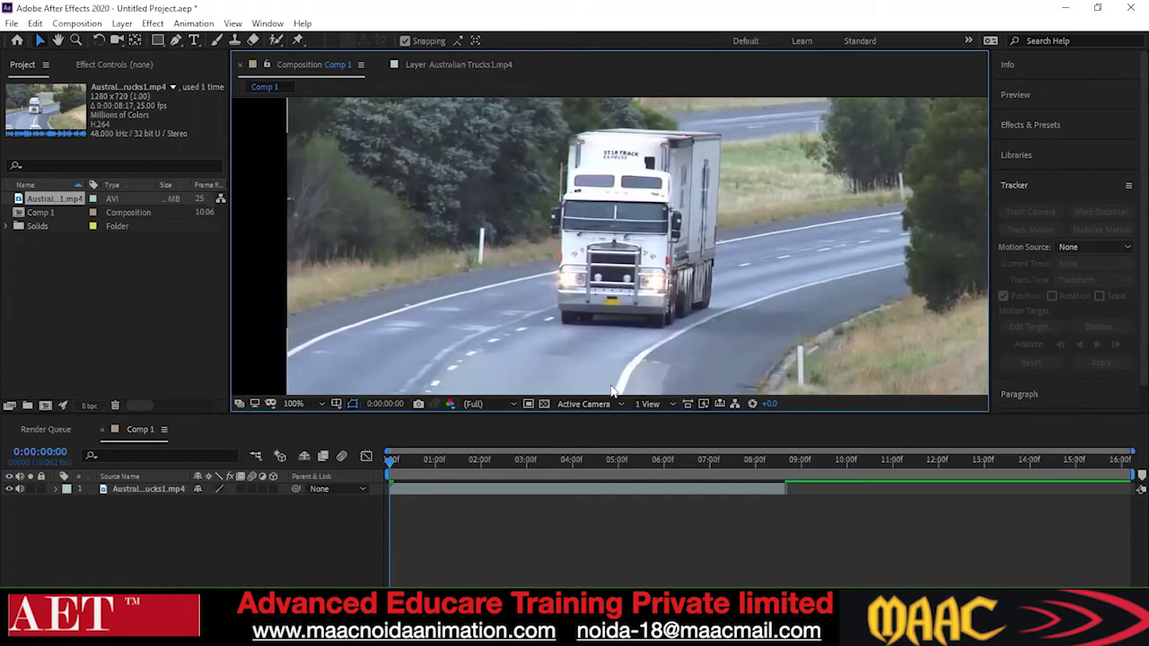
- Add a new null object above the truck footage
right_click(207, 536)
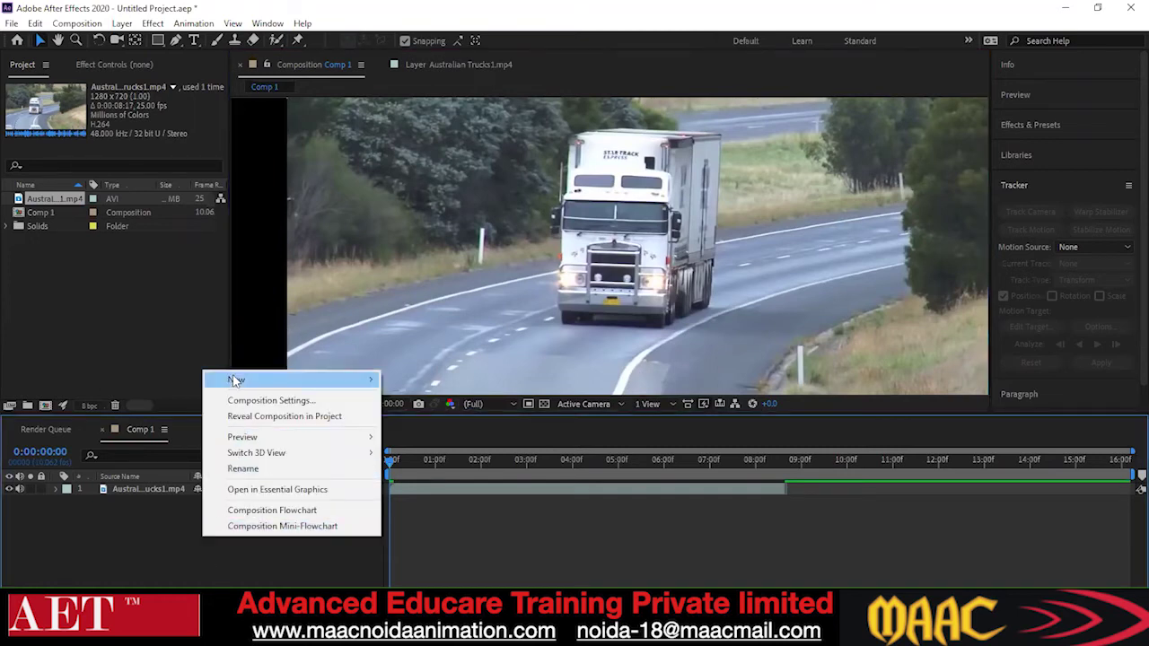
mouse_move(235, 381)
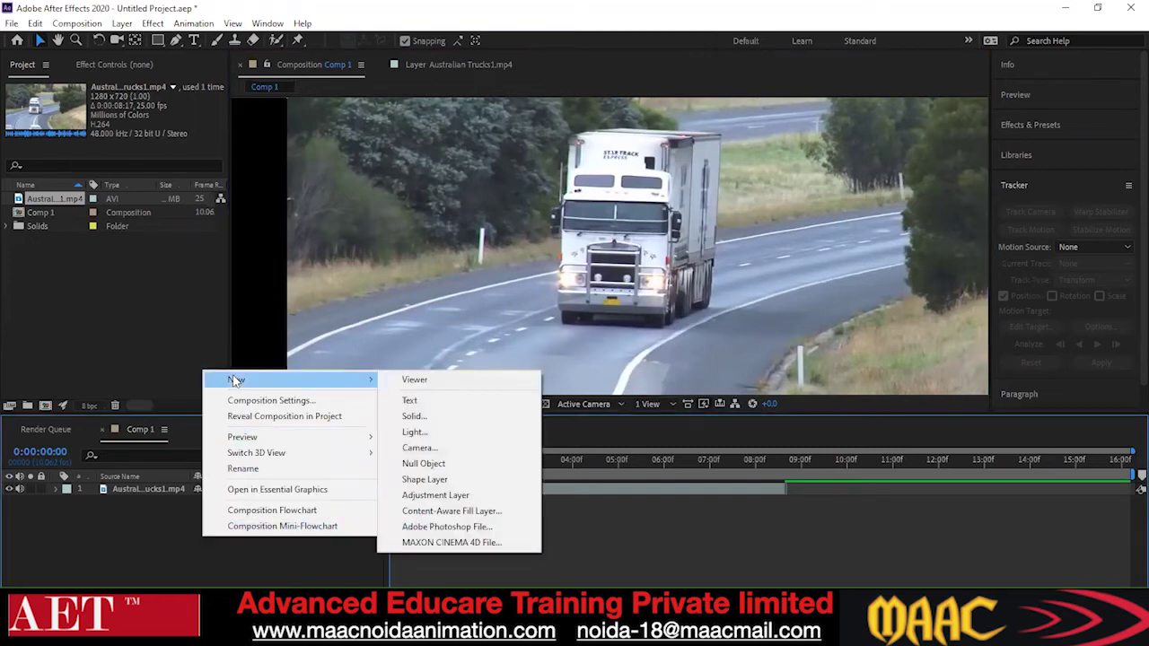
left_click(431, 464)
left_click(150, 543)
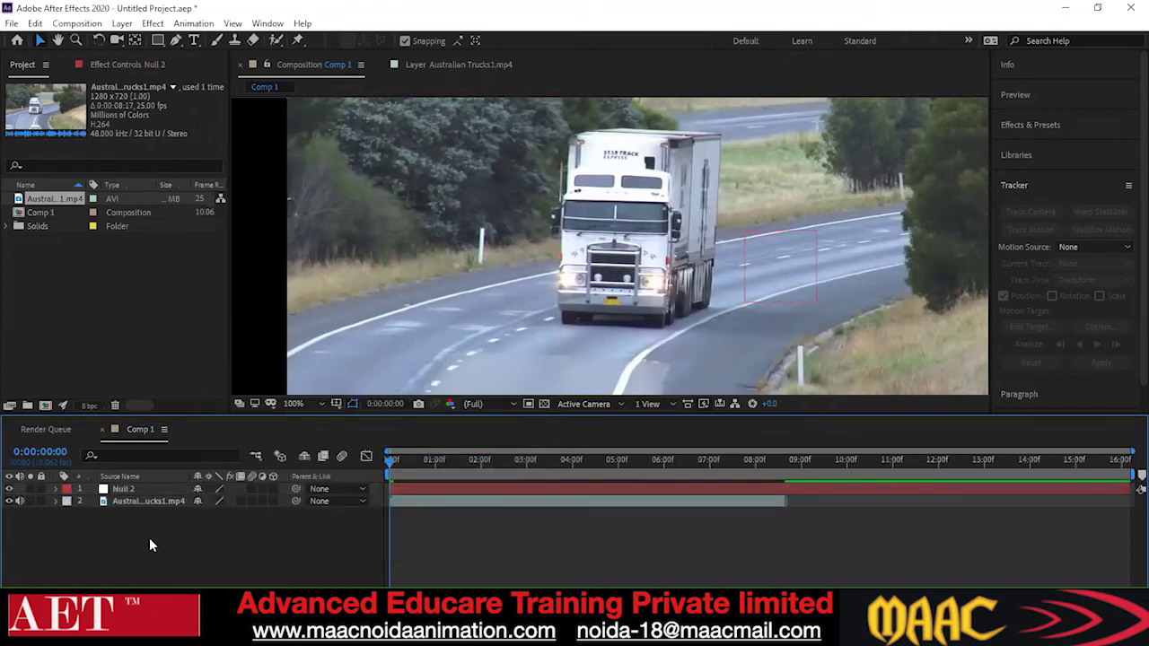
left_click(127, 491)
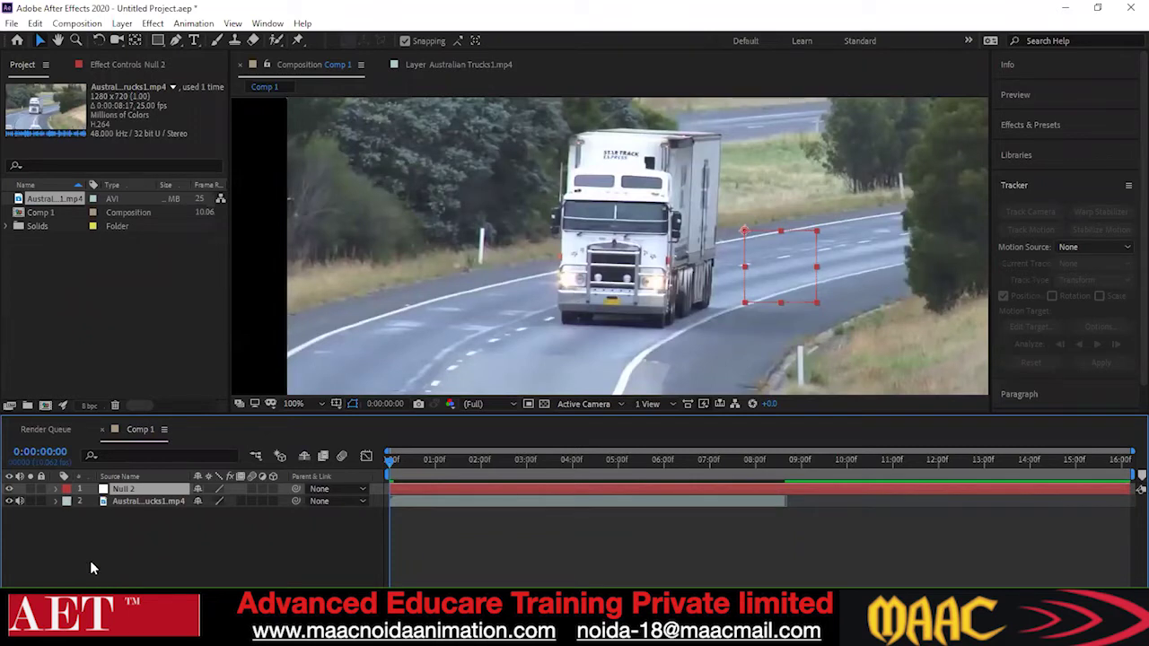
right_click(179, 542)
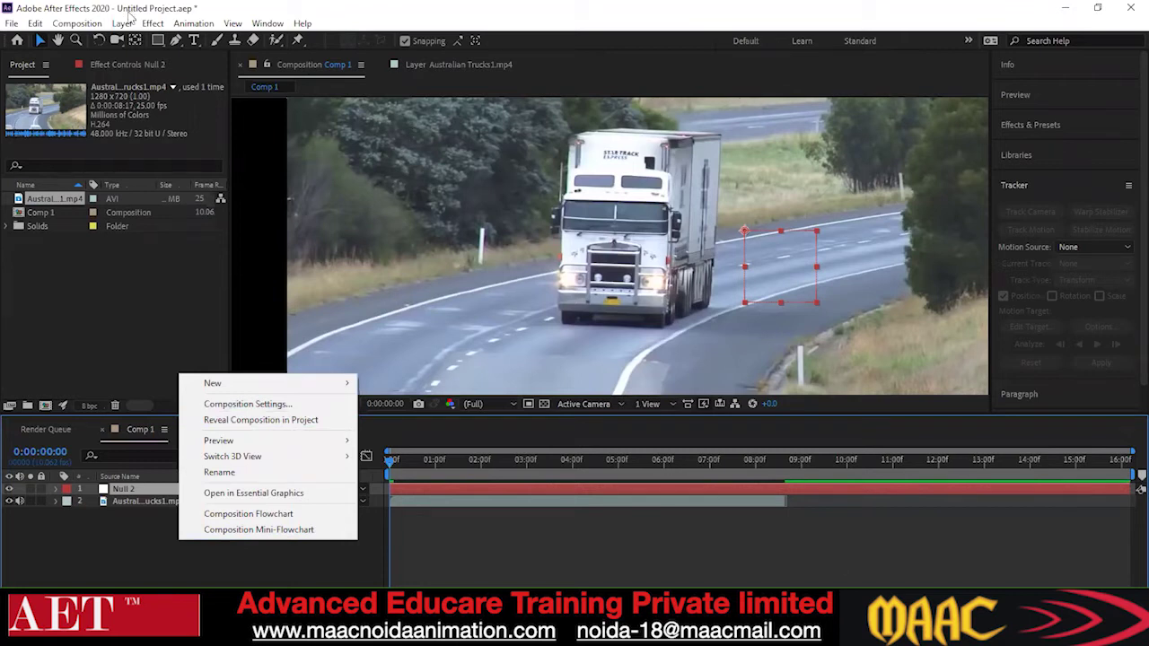
left_click(141, 538)
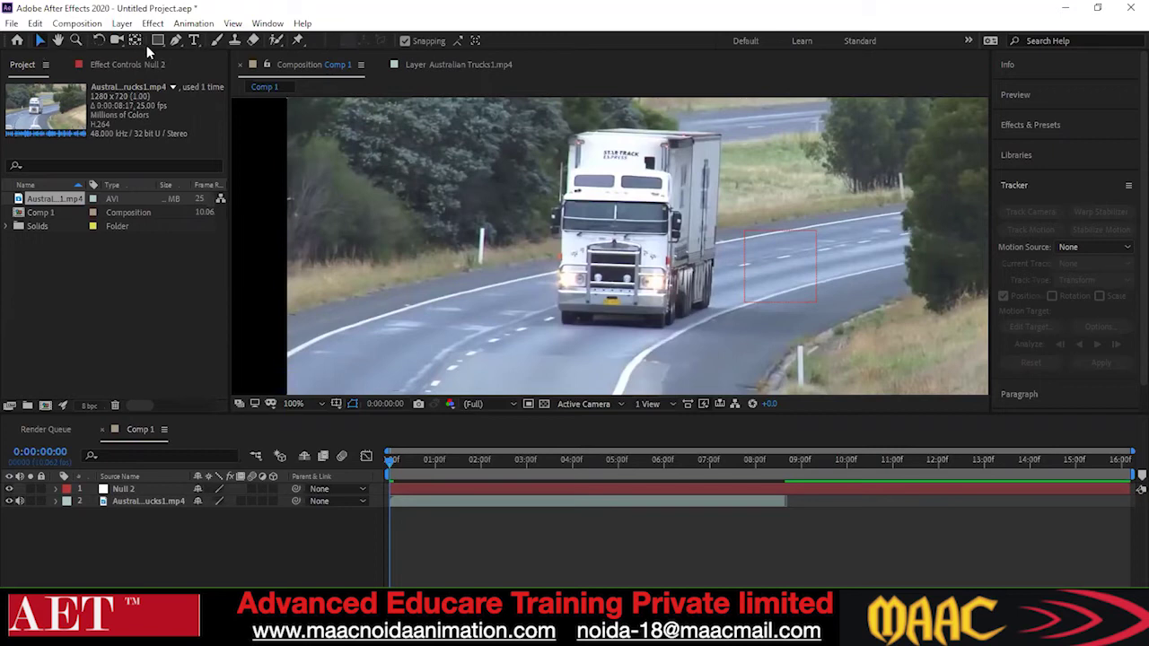
- Add a text layer reading "text" over the truck's grille
left_click(193, 40)
left_click(595, 262)
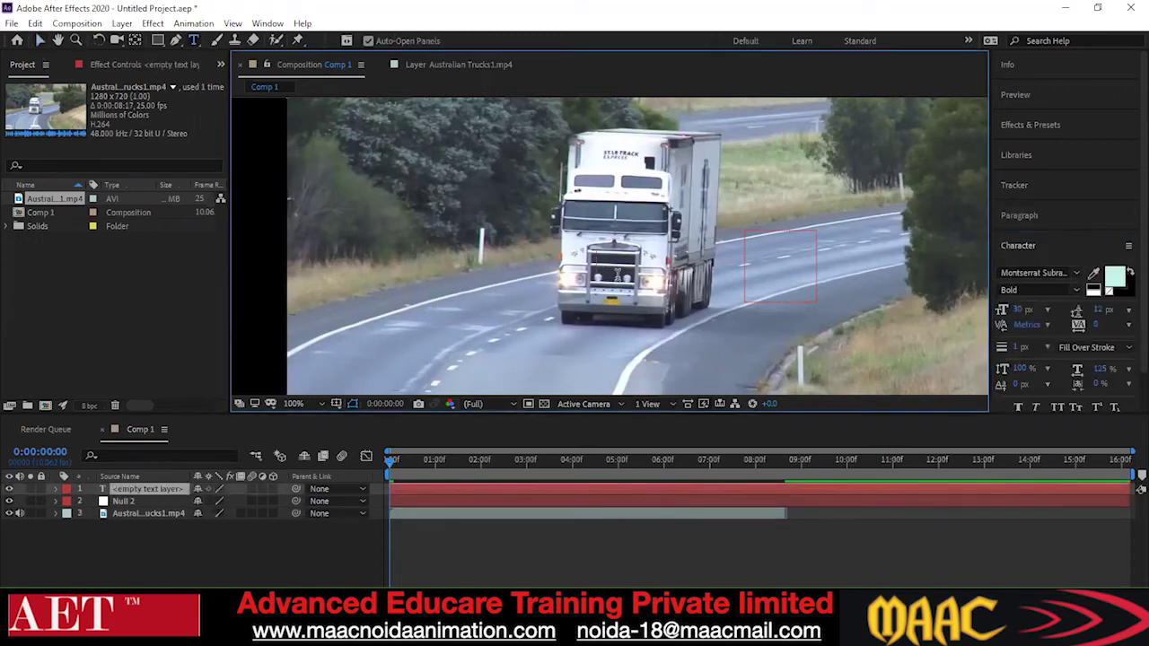
type("Te")
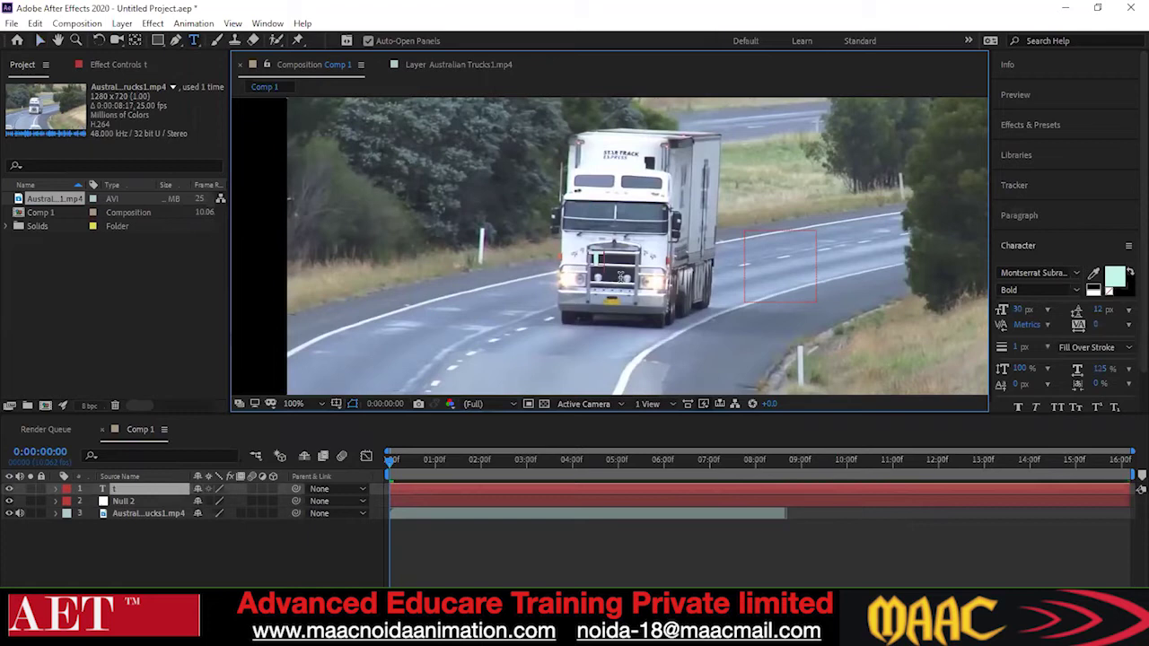
type("xt")
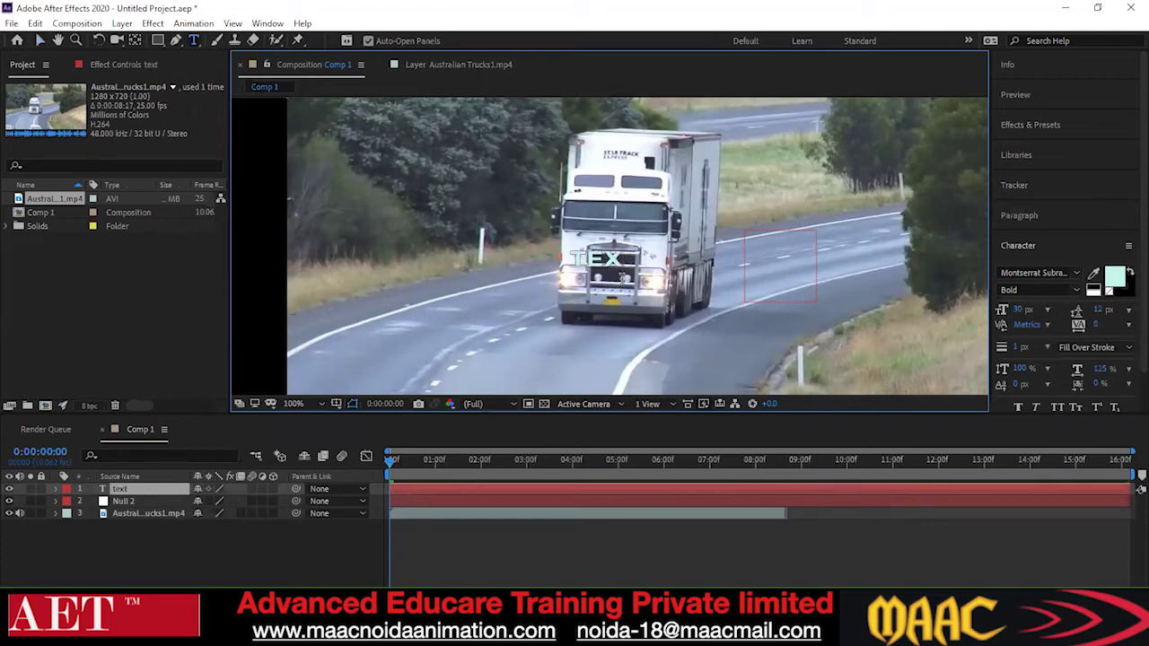
left_click(40, 40)
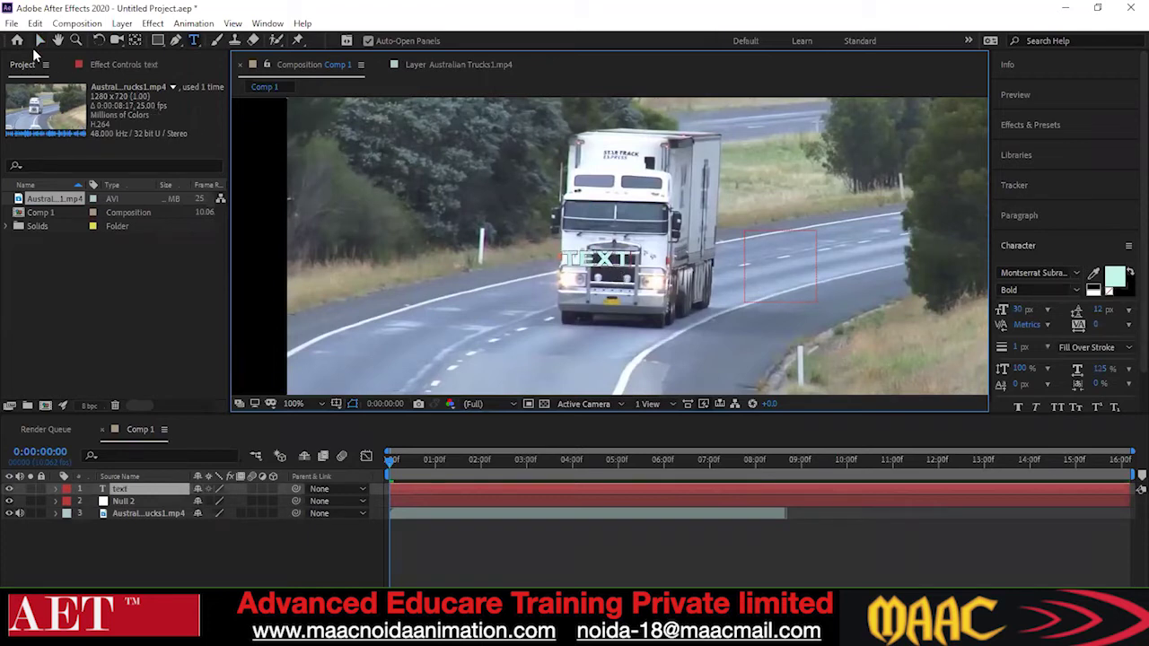
- Move the null object from the road onto the truck's front, over the grille and number plate
left_click(811, 298)
left_click_drag(805, 301, 636, 311)
left_click(637, 319)
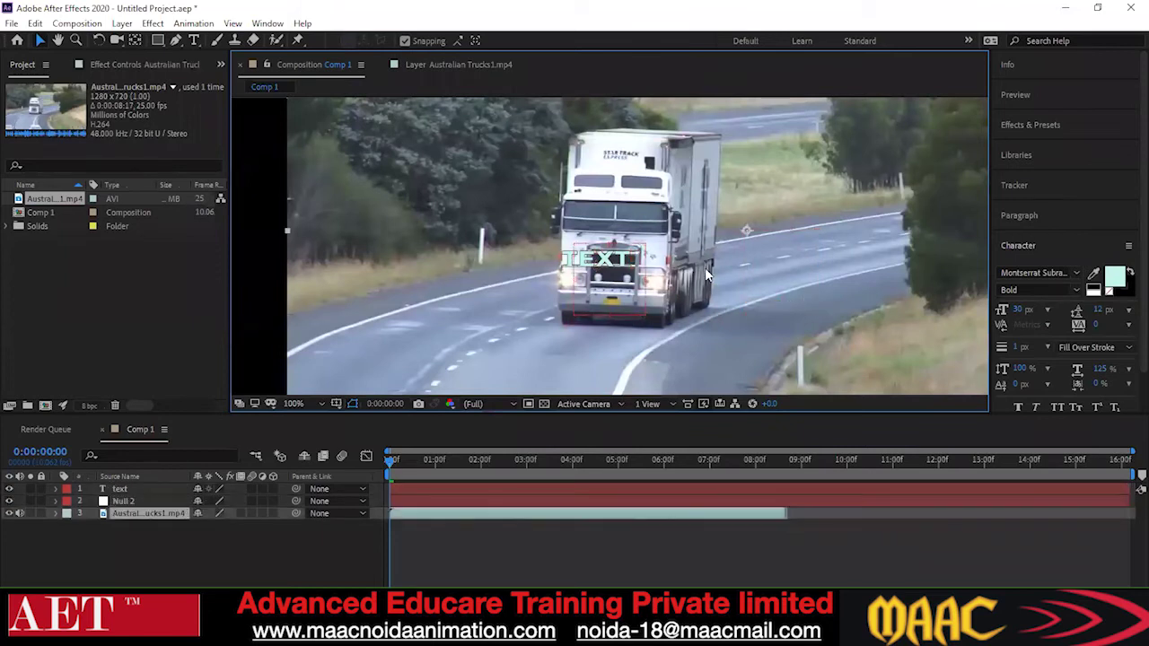
- Shift the text layer slightly so it sits centred over the truck's grille
left_click(36, 43)
left_click_drag(609, 261, 612, 262)
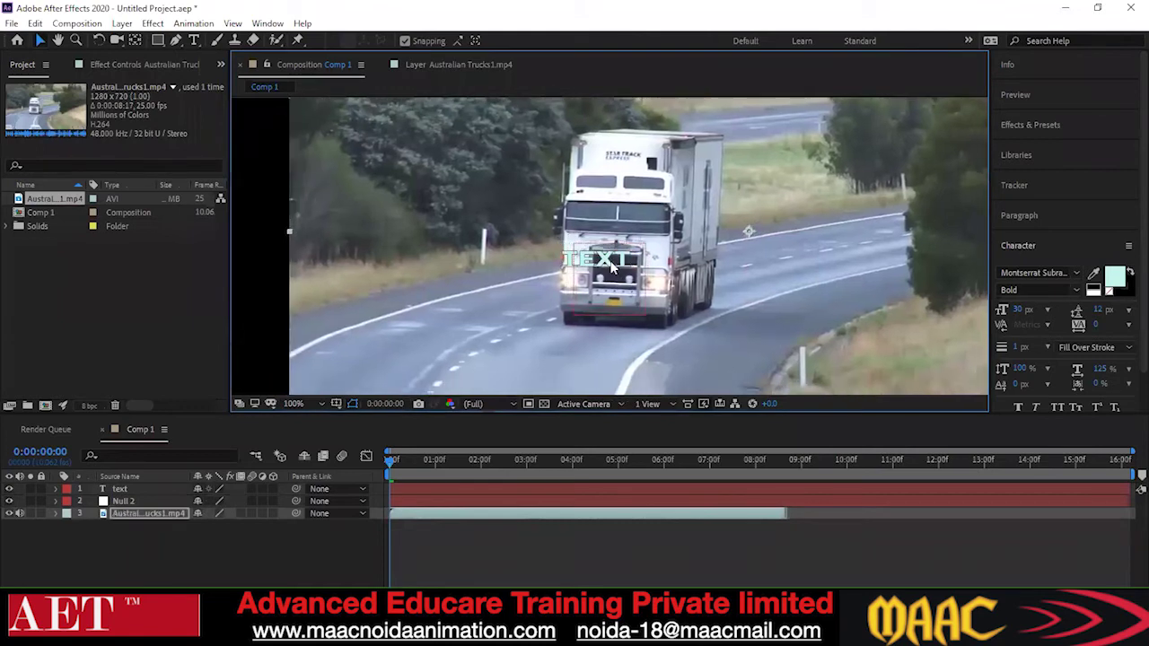
left_click(119, 488)
mouse_move(615, 260)
left_mouse_down()
mouse_move(629, 244)
mouse_move(630, 263)
left_mouse_up()
- Start a Track Motion on the truck footage layer and bring up its layer view with the track point
left_click(679, 240)
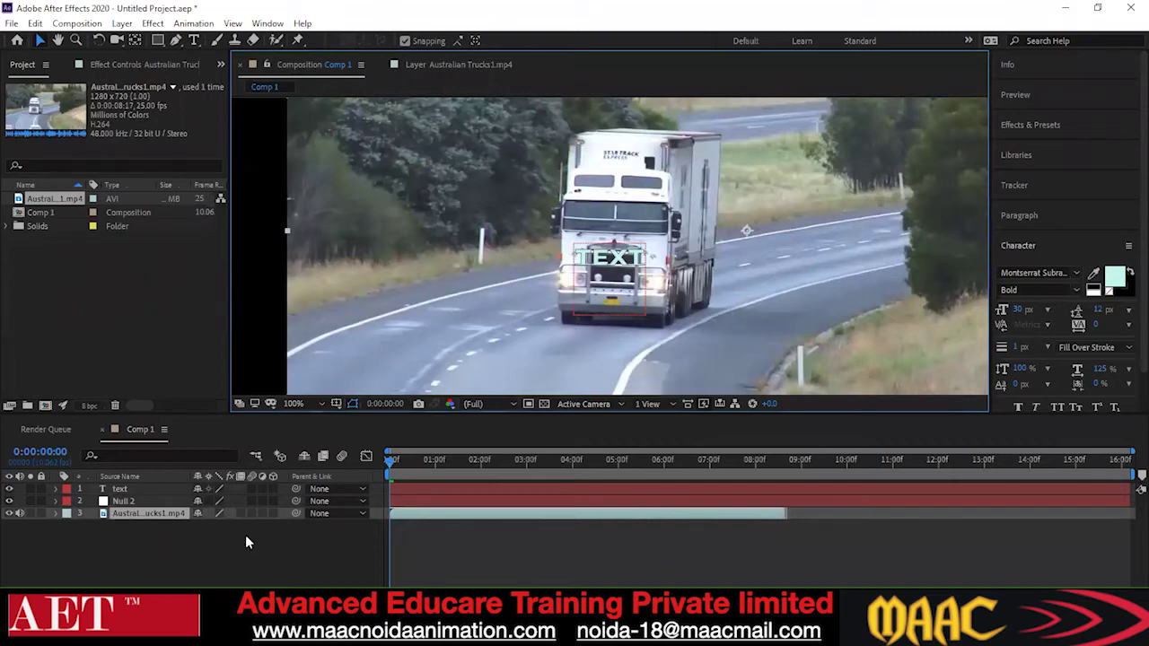
left_click(1035, 186)
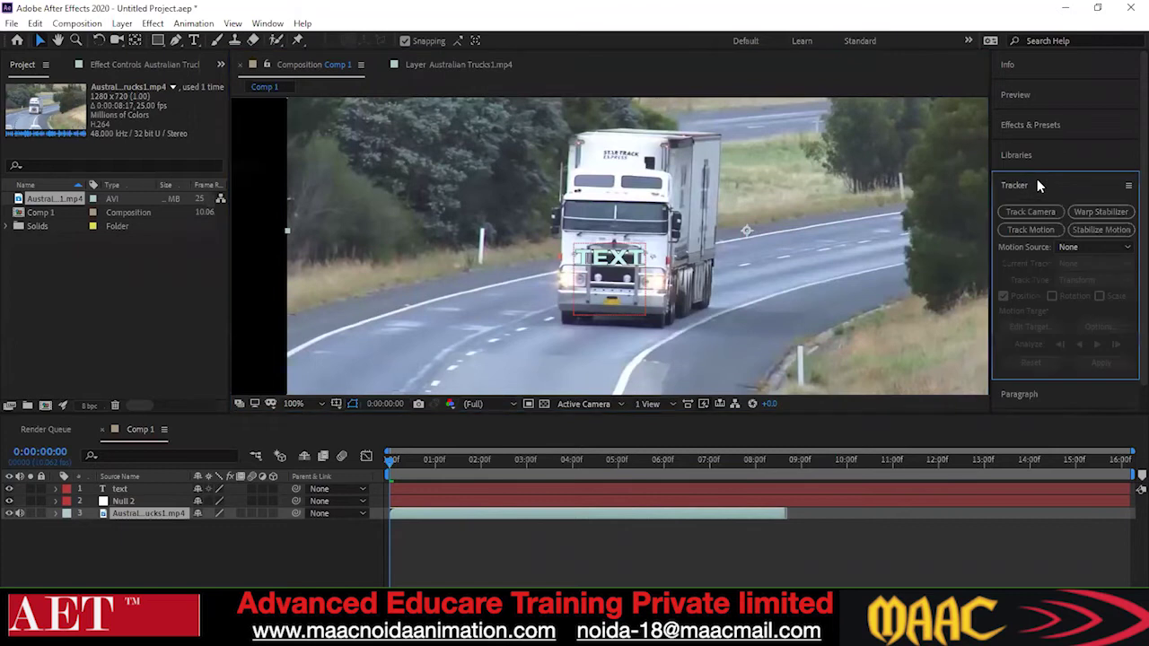
left_click(1033, 231)
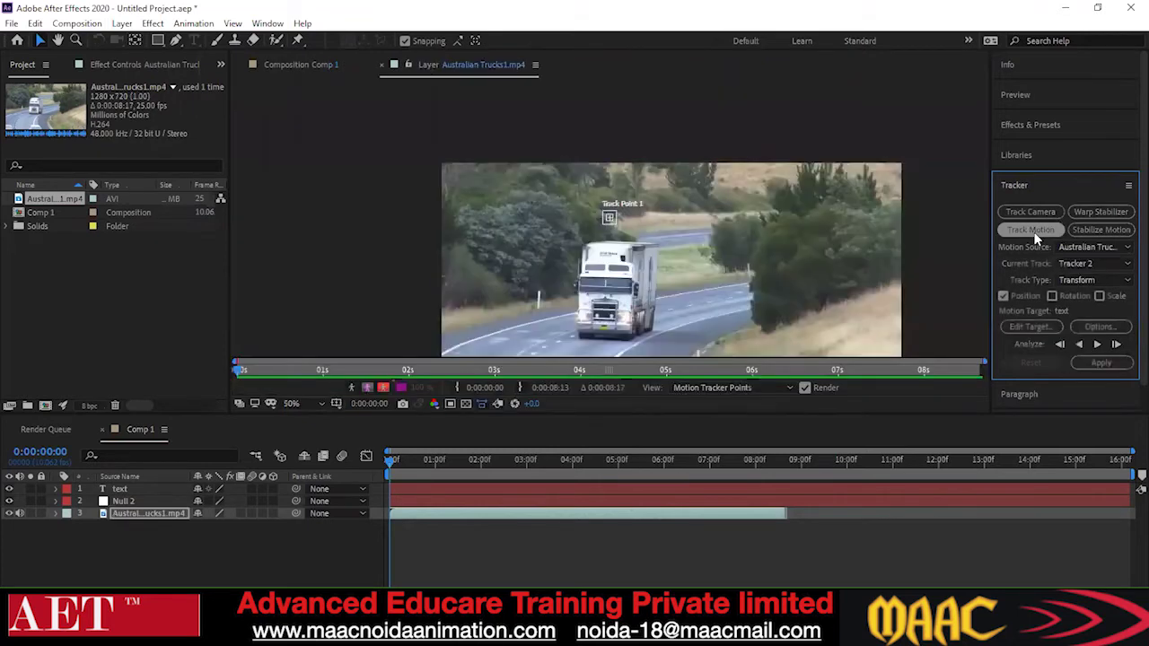
left_click(280, 66)
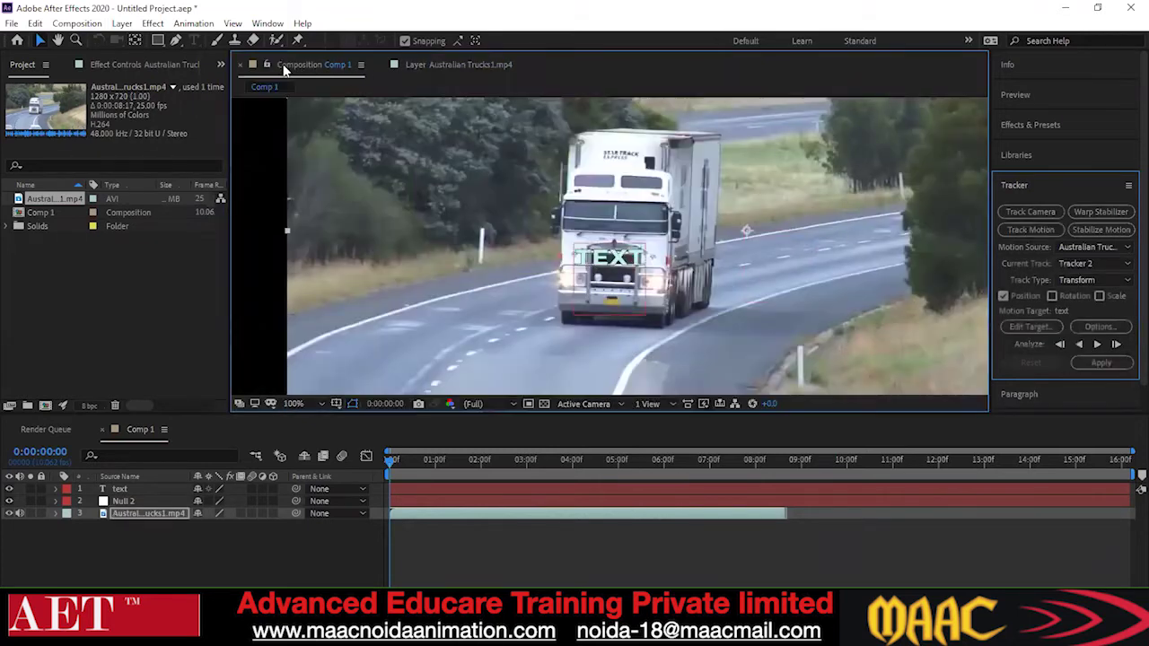
left_click(485, 64)
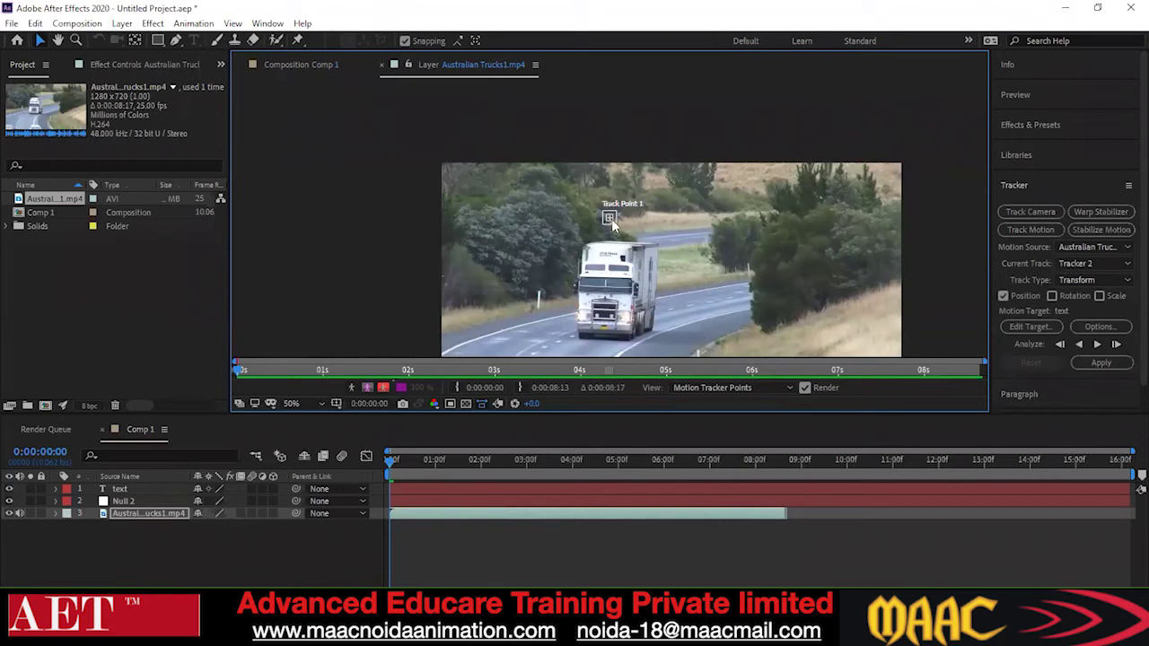
scroll(642, 224, "up", 1)
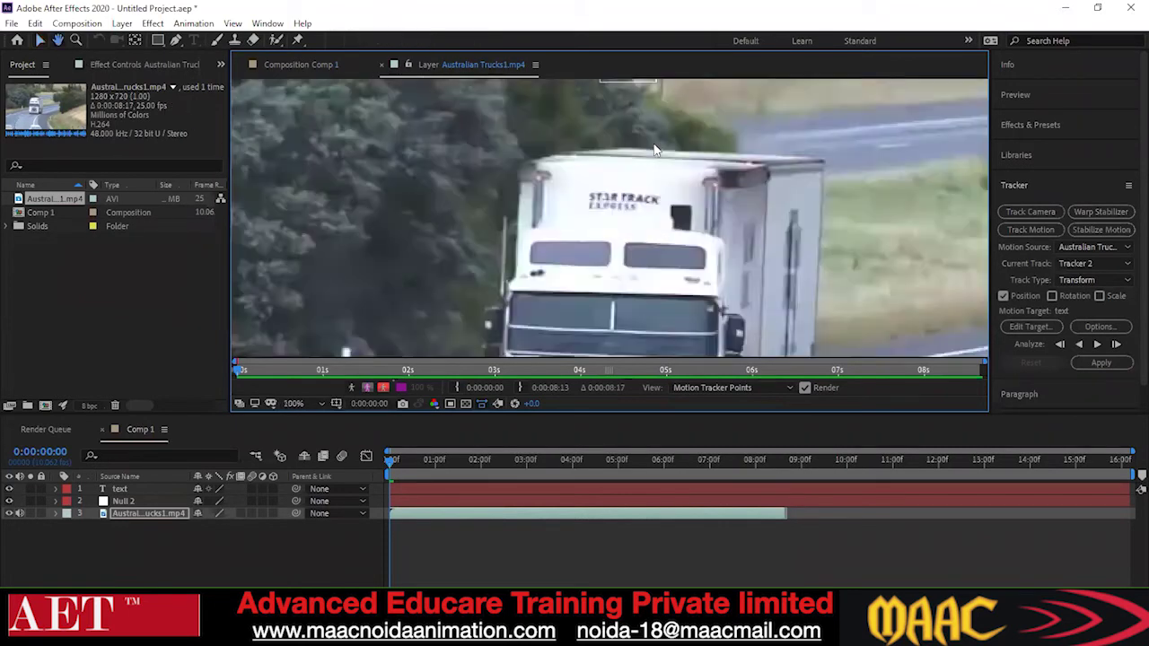
scroll(651, 141, "down", 2)
left_click_drag(619, 182, 630, 240)
key("ctrl+z")
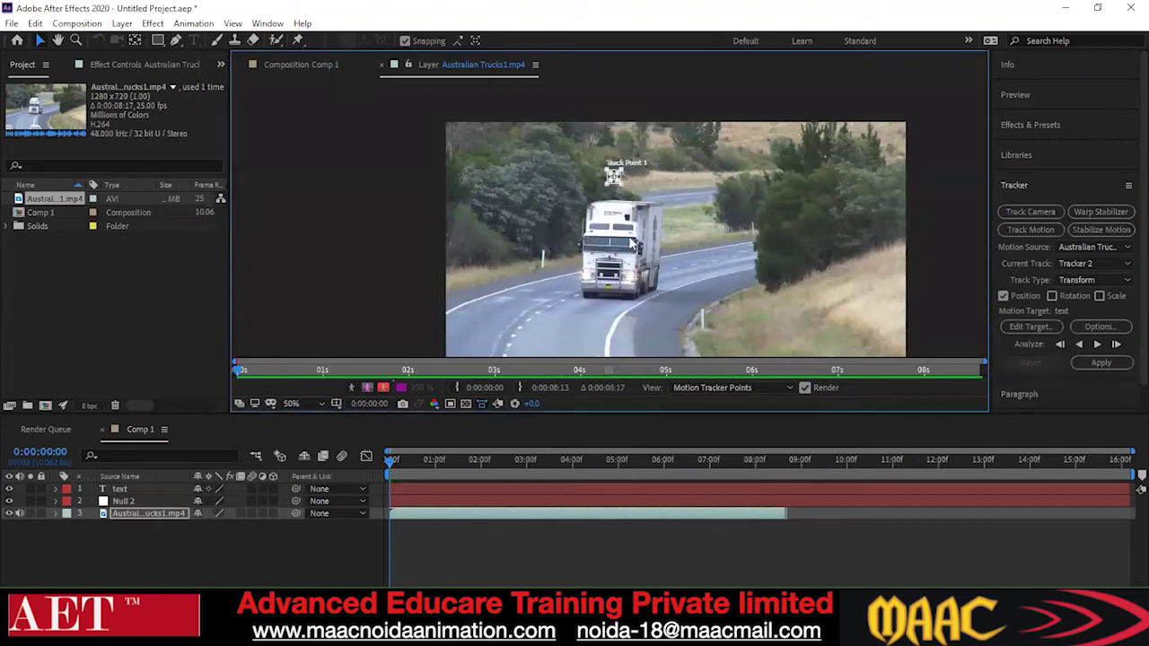
- Move Track Point 1 from above the truck down onto the yellow number plate
scroll(624, 188, "up", 1)
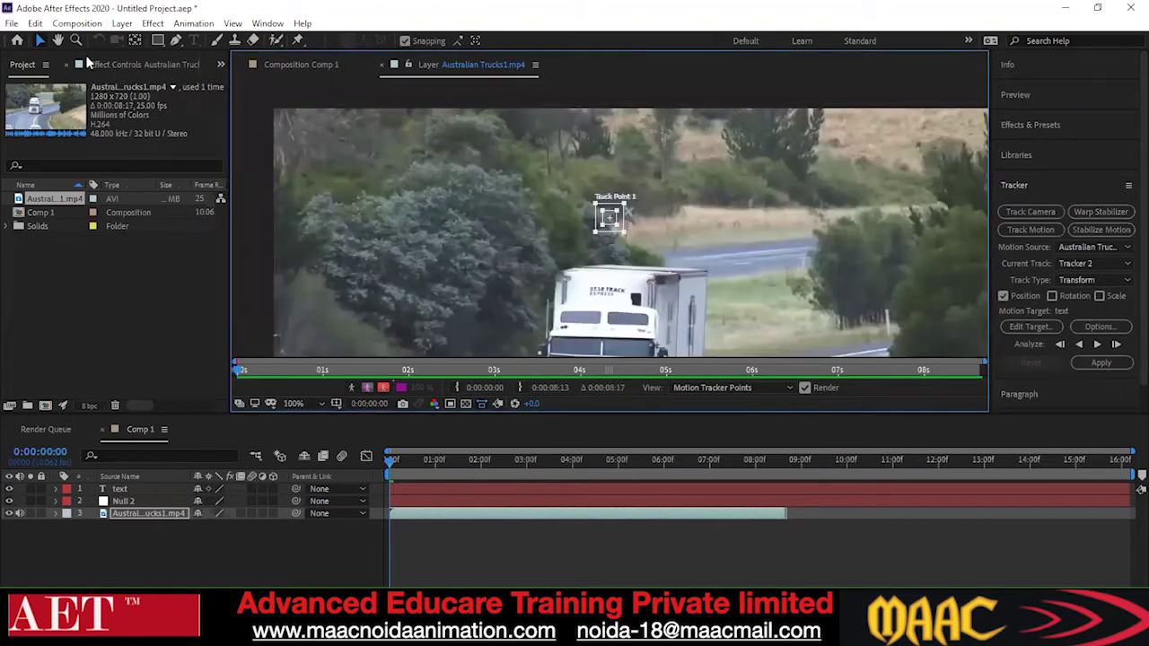
scroll(571, 199, "up", 1)
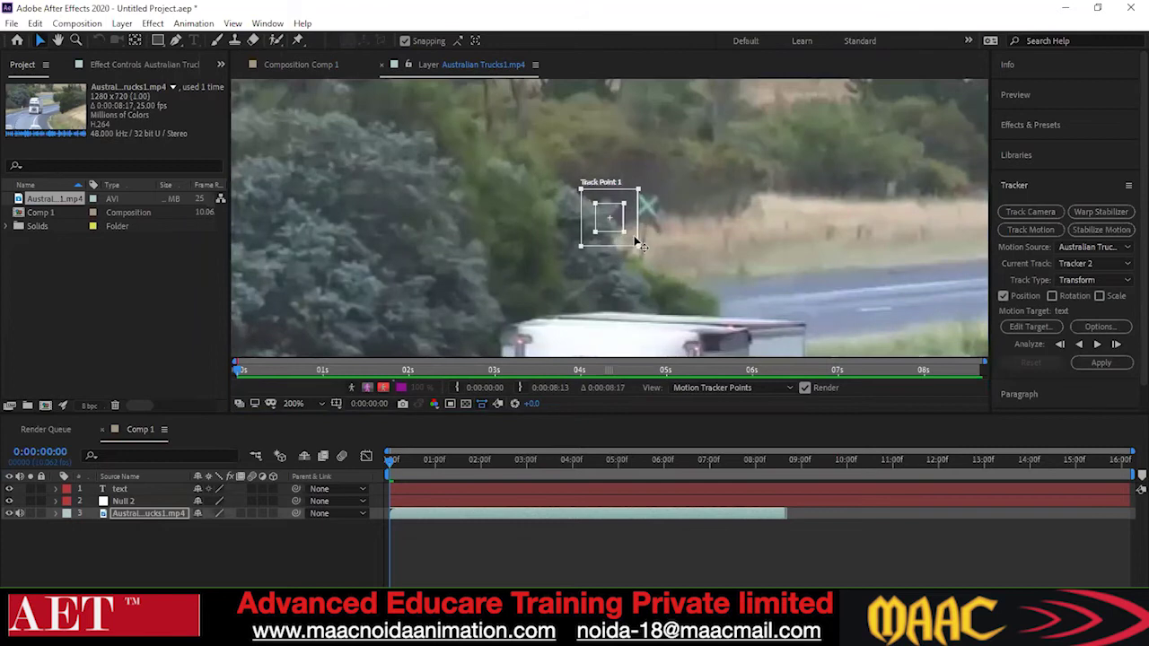
left_click_drag(637, 242, 654, 319)
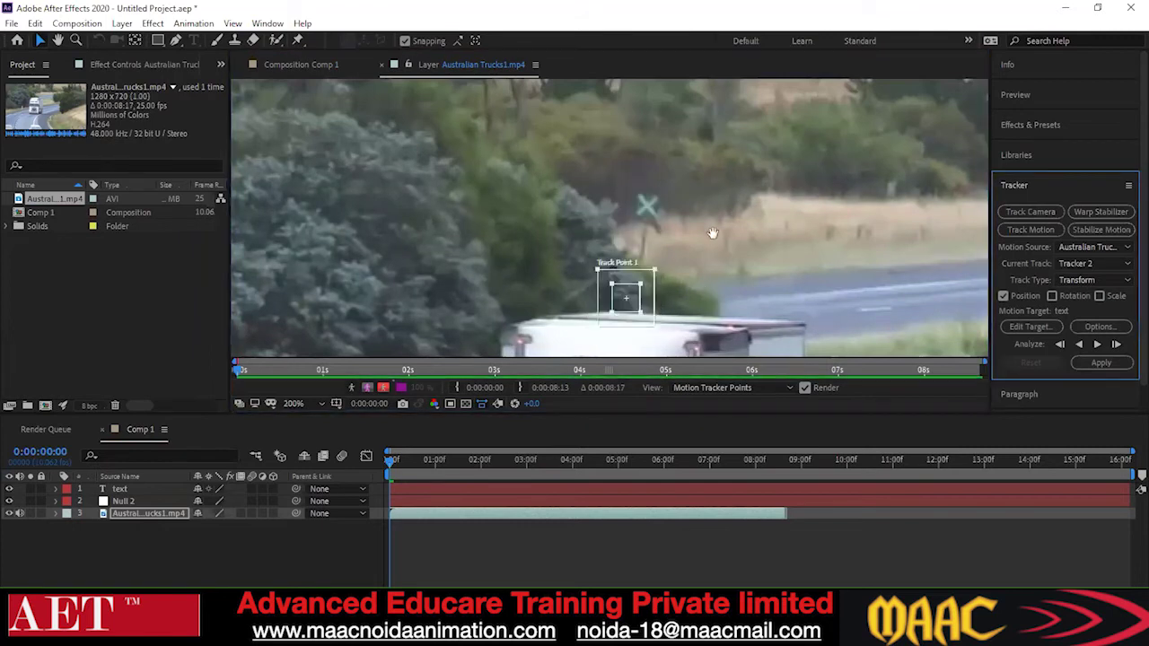
scroll(709, 193, "down", 3)
scroll(643, 206, "down", 1)
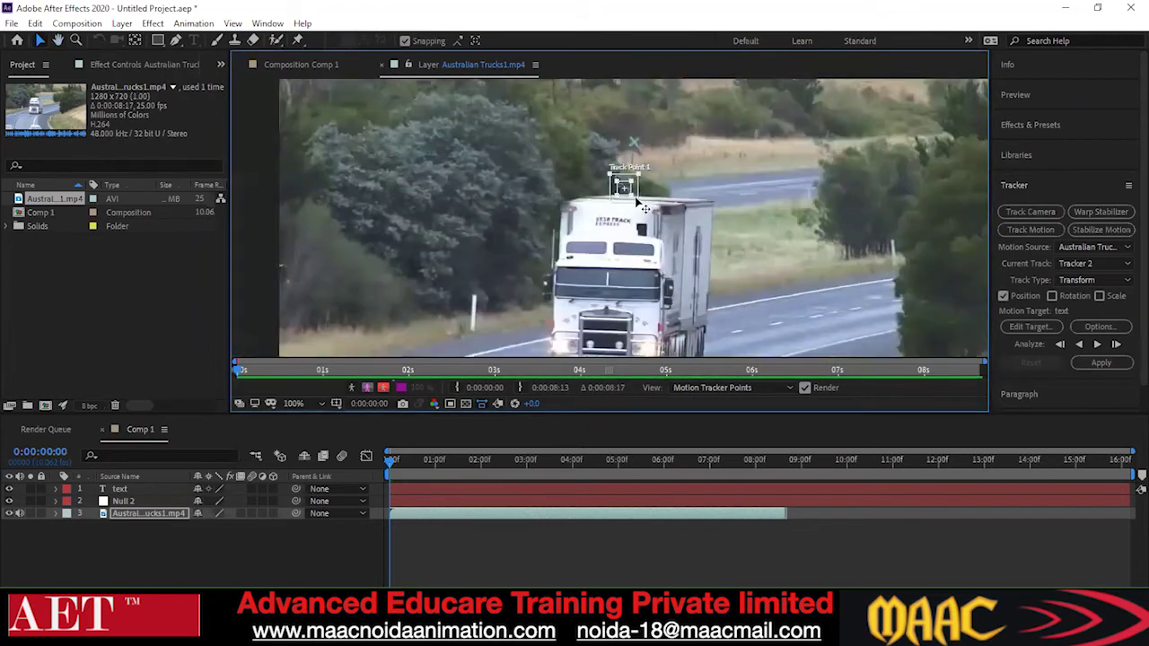
left_click_drag(636, 202, 622, 349)
left_click_drag(679, 286, 695, 173)
scroll(637, 235, "up", 1)
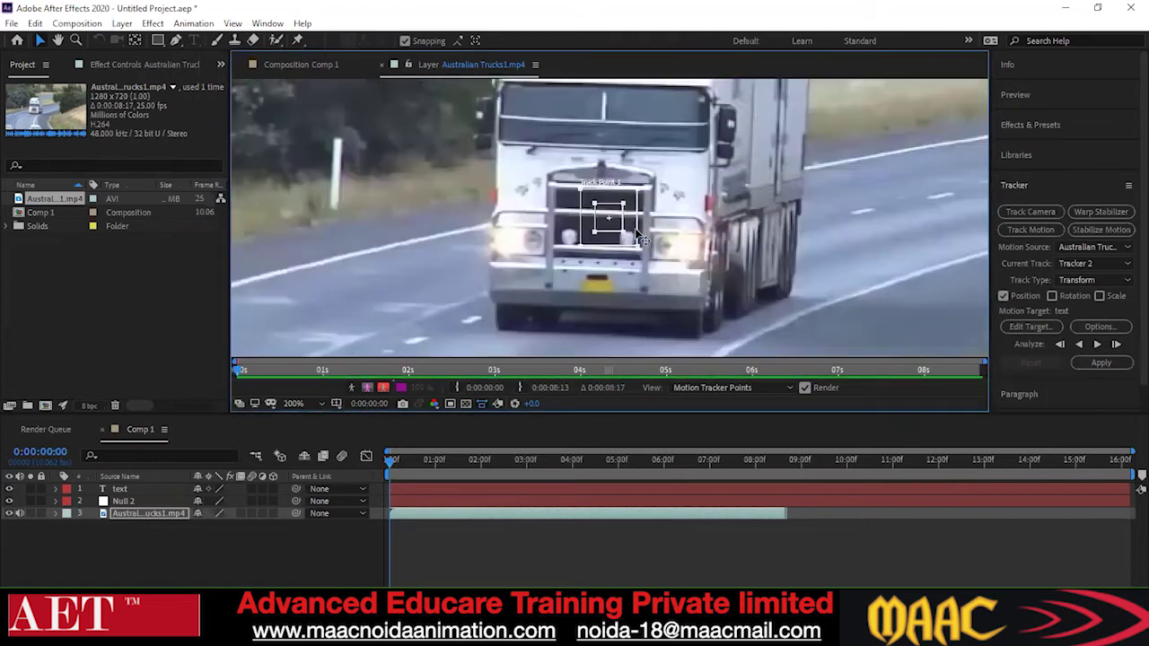
left_click_drag(633, 242, 620, 308)
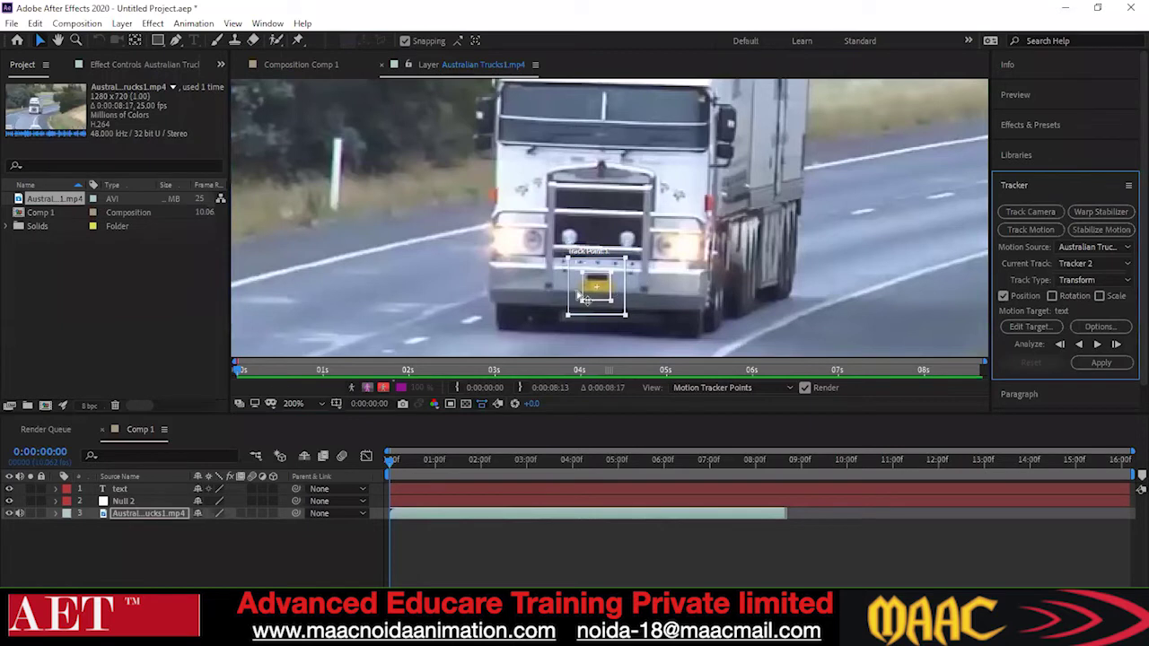
- Slightly tighten the outer search region of Track Point 1 around the number plate
scroll(598, 294, "up", 2)
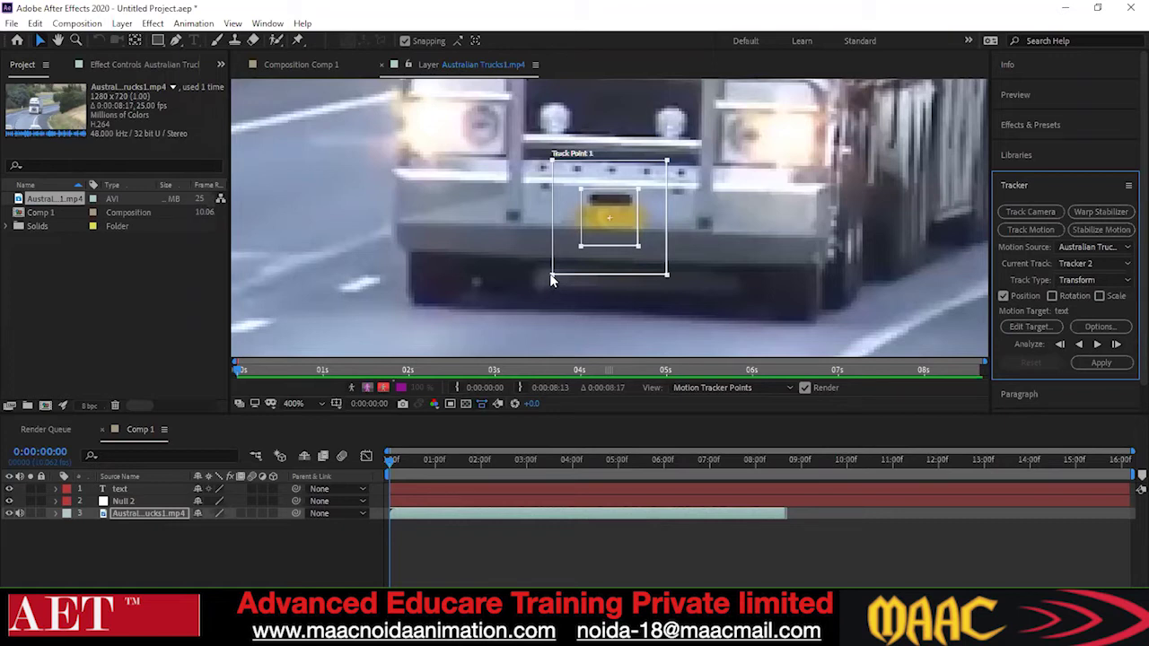
left_click_drag(551, 275, 553, 274)
scroll(678, 238, "down", 4)
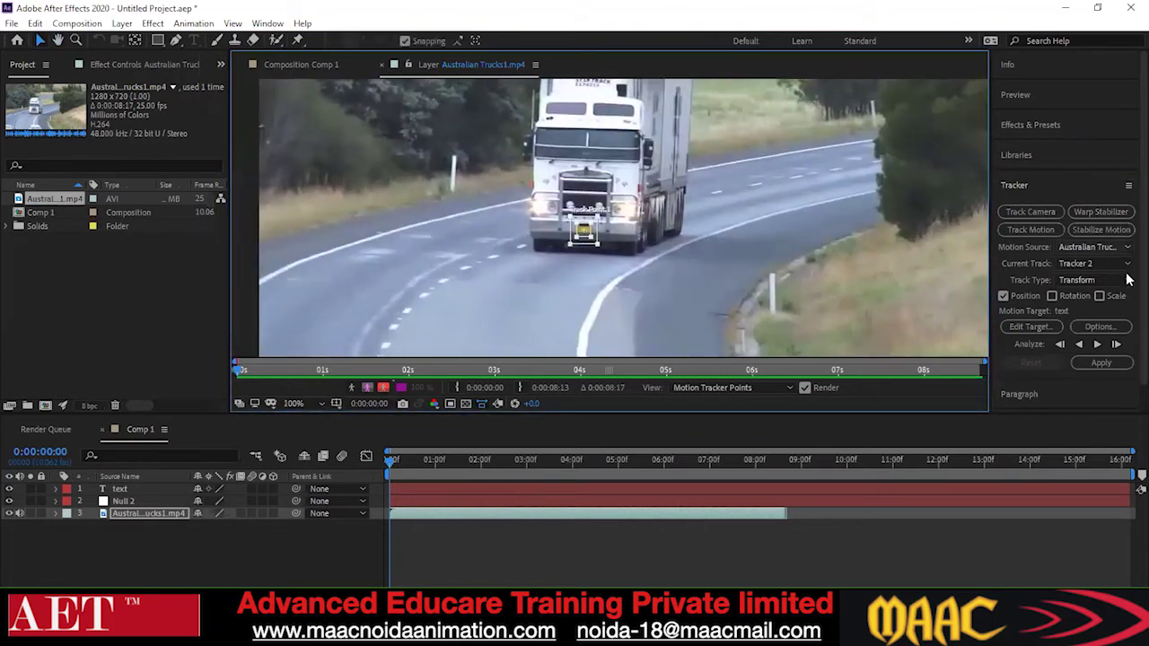
- Set the tracker's motion target to the Null 2 layer
left_click(1031, 327)
left_click(621, 294)
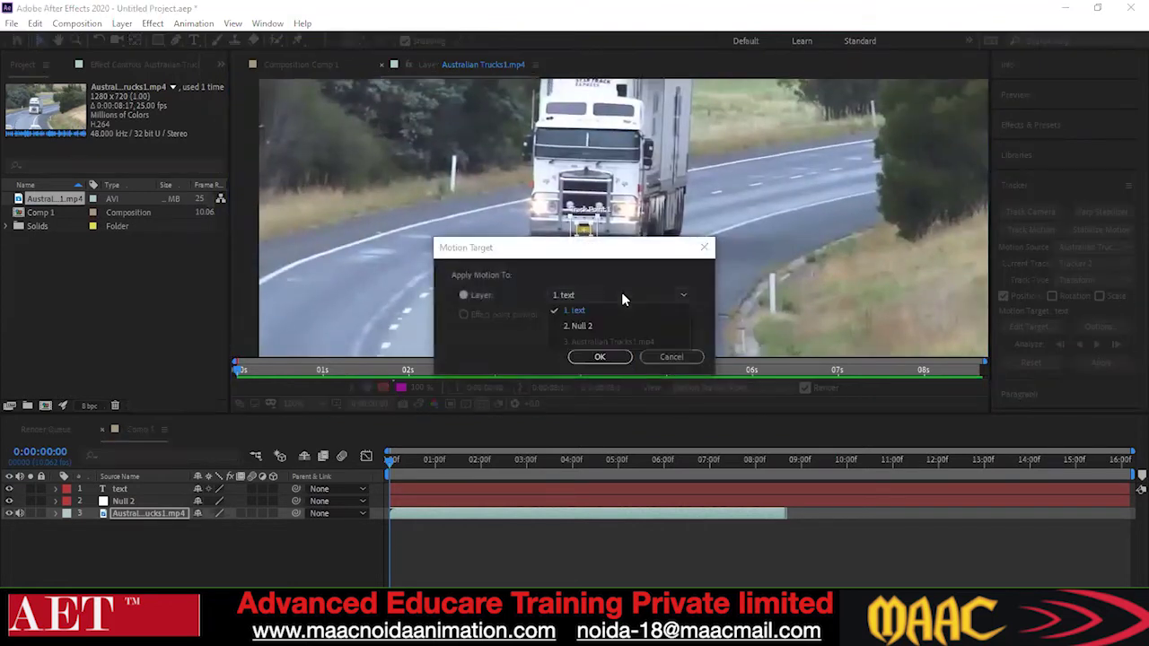
left_click(581, 327)
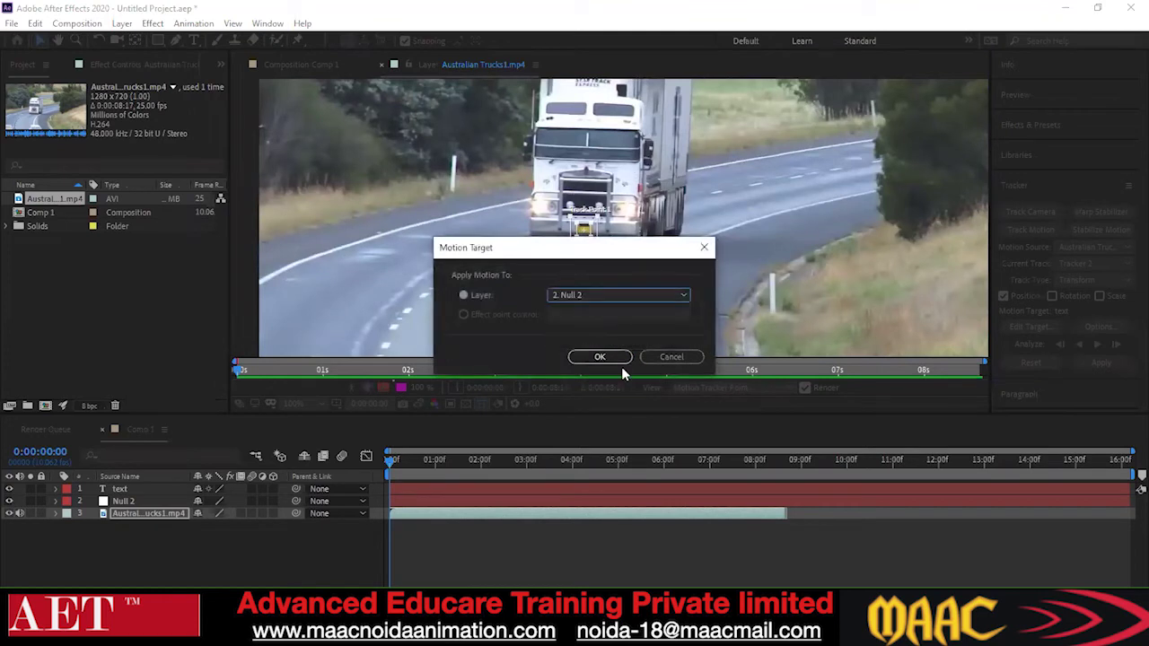
left_click(611, 357)
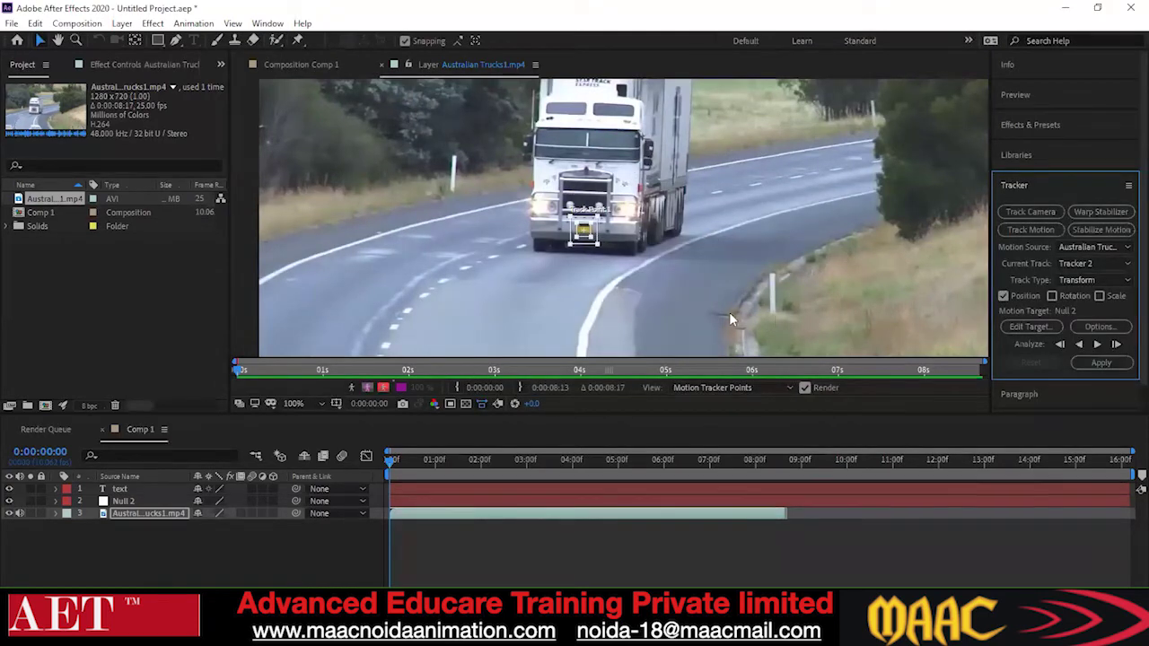
- Analyze the number plate track forward through the footage and check the motion path, ending on the last tracked frame
scroll(586, 245, "up", 1)
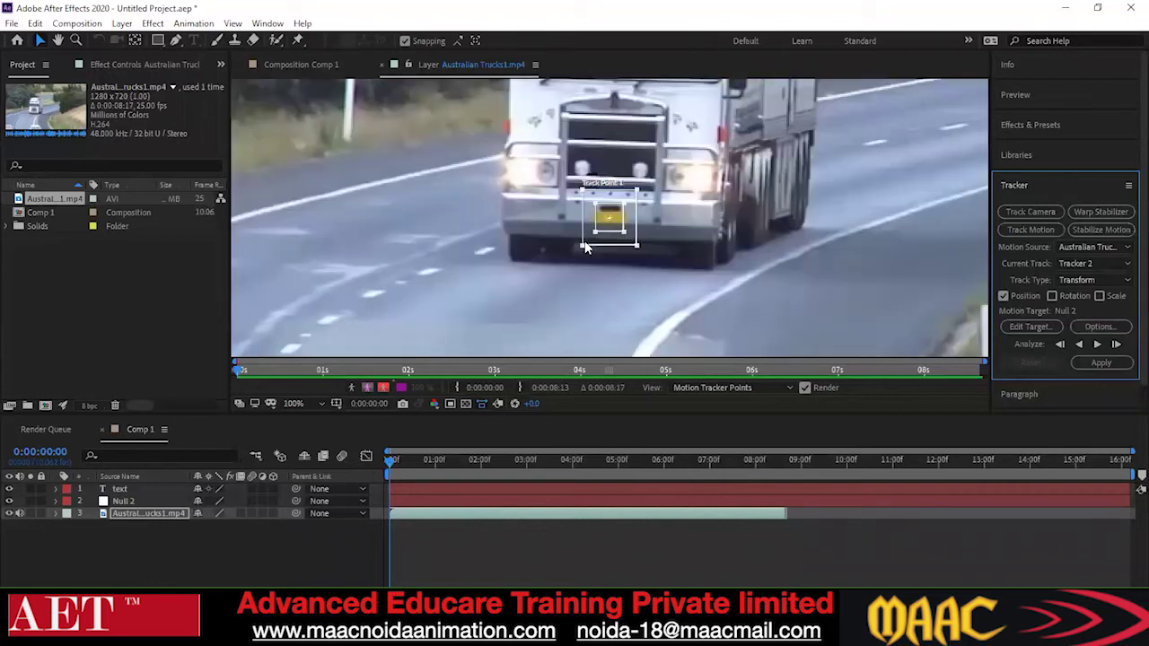
scroll(585, 245, "down", 1)
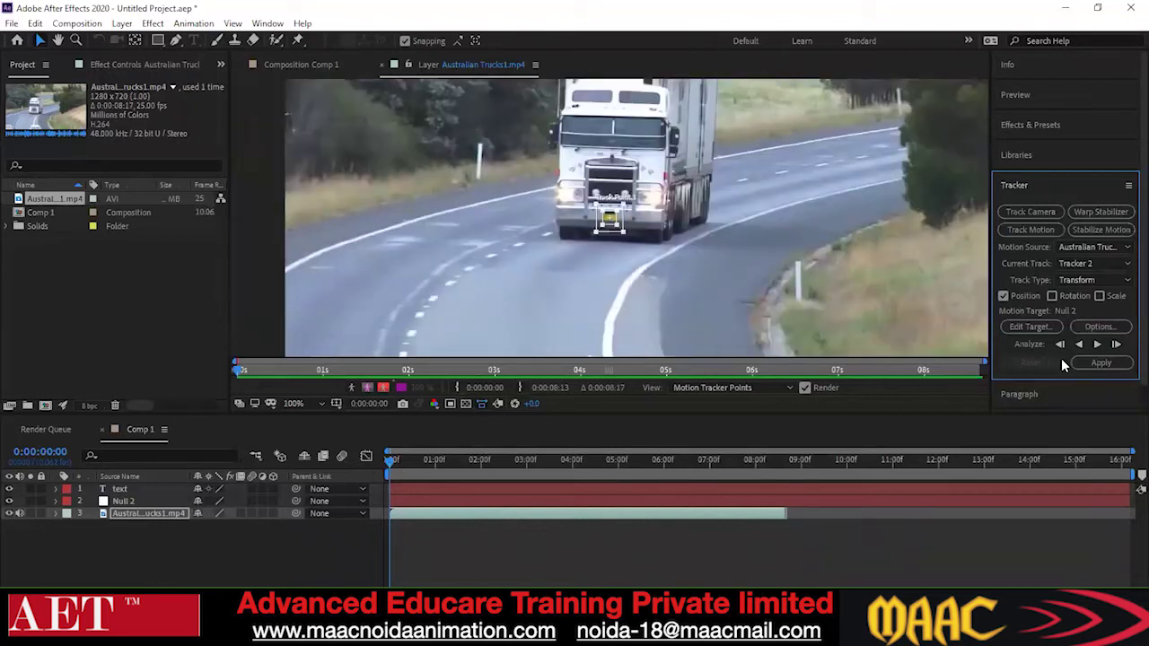
left_click(1097, 346)
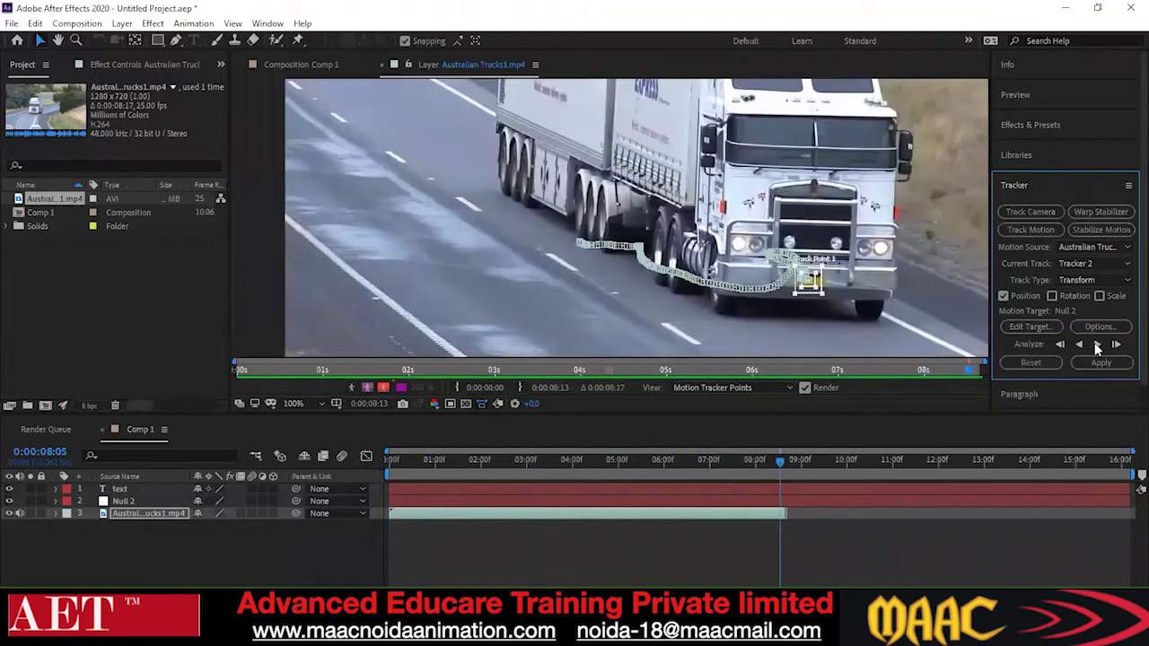
left_click_drag(778, 464, 671, 464)
left_click_drag(599, 482, 783, 525)
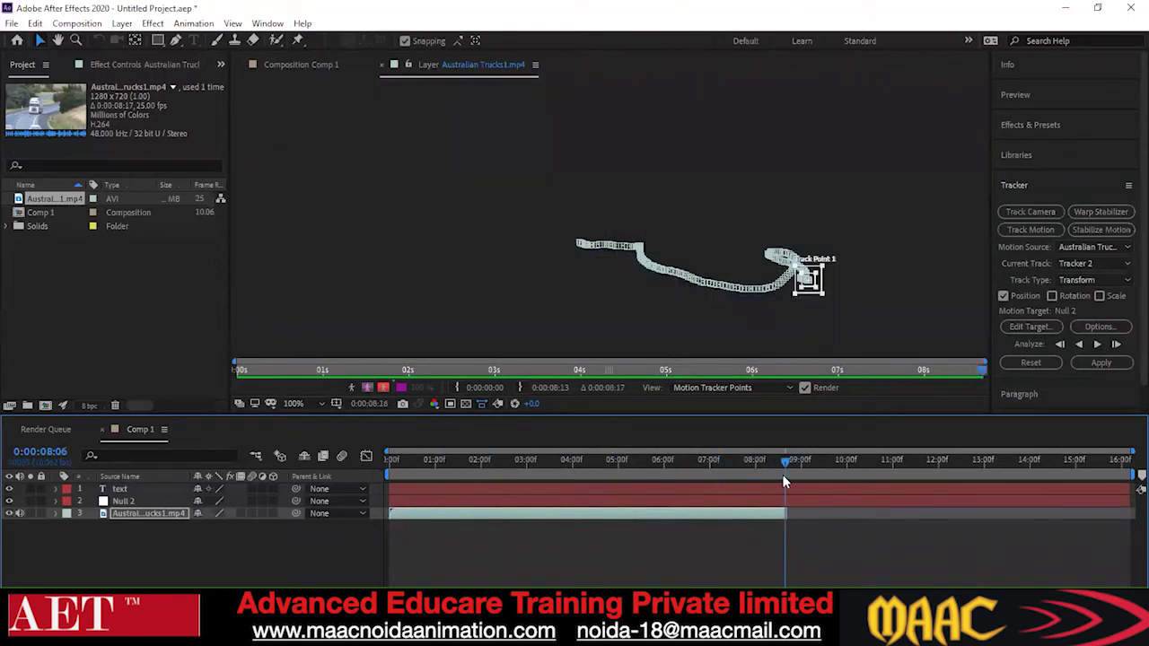
left_click_drag(785, 471, 778, 474)
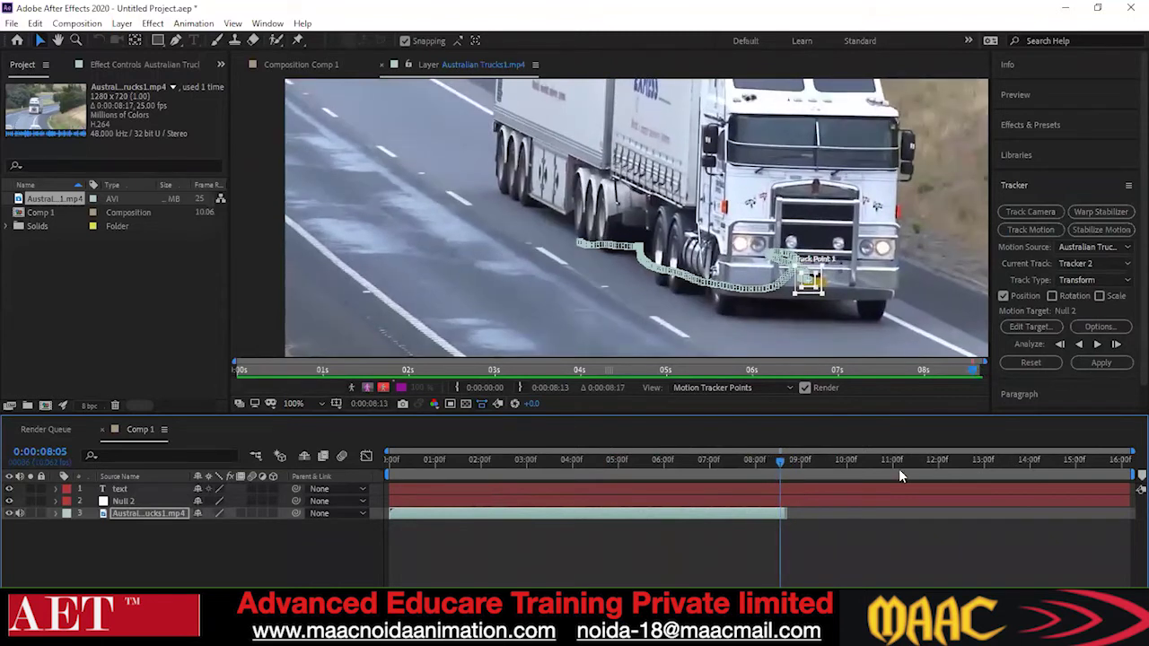
- Apply the Tracker 2 motion data to Null 2 in both X and Y dimensions
left_click(783, 461)
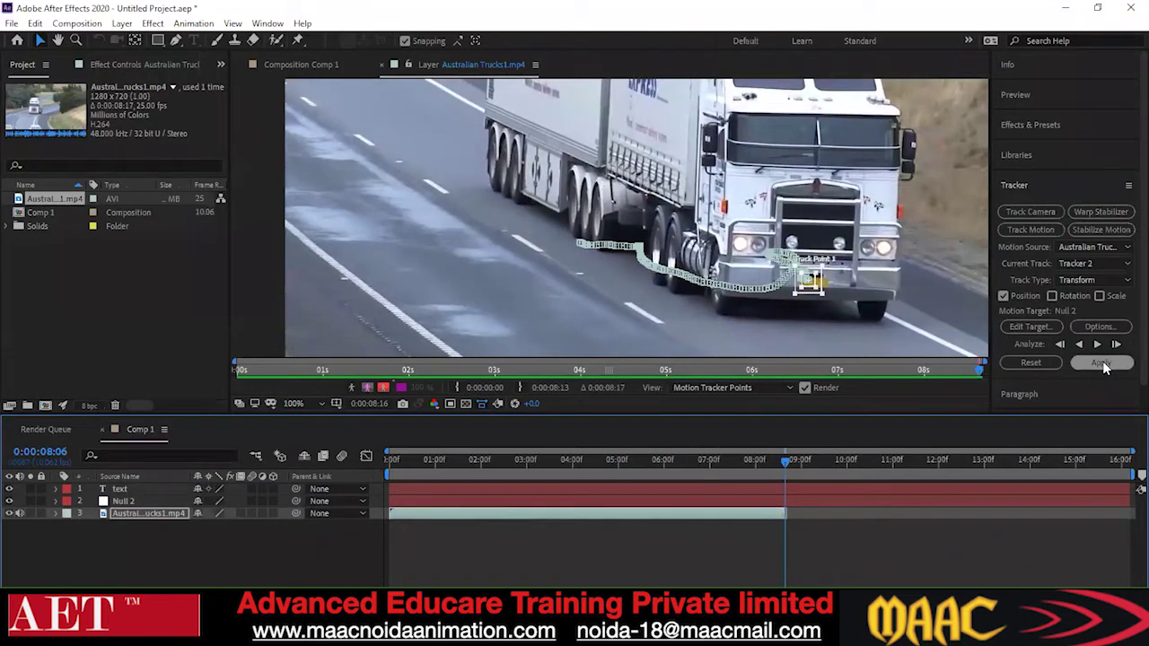
left_click(1102, 361)
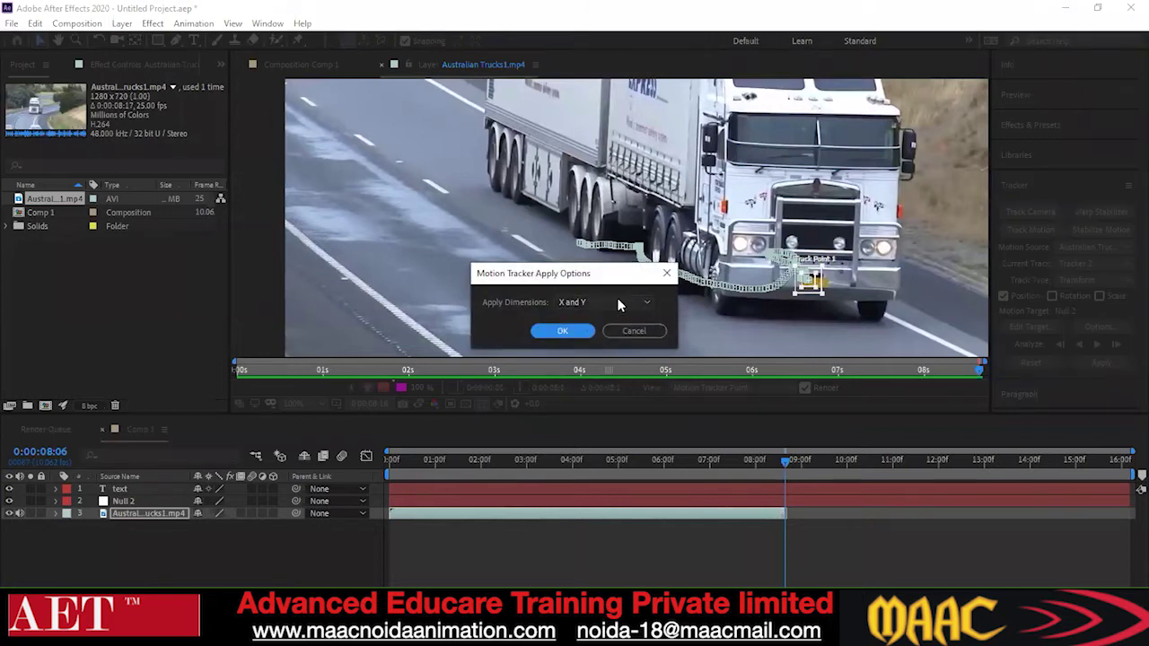
left_click(618, 305)
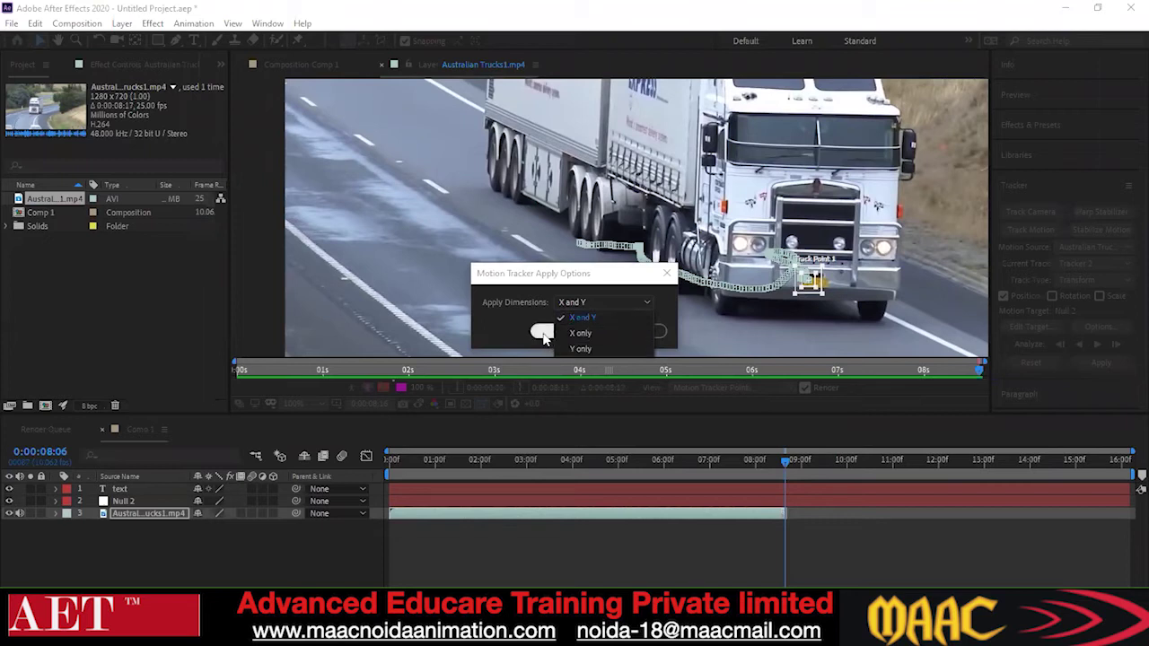
left_click(543, 334)
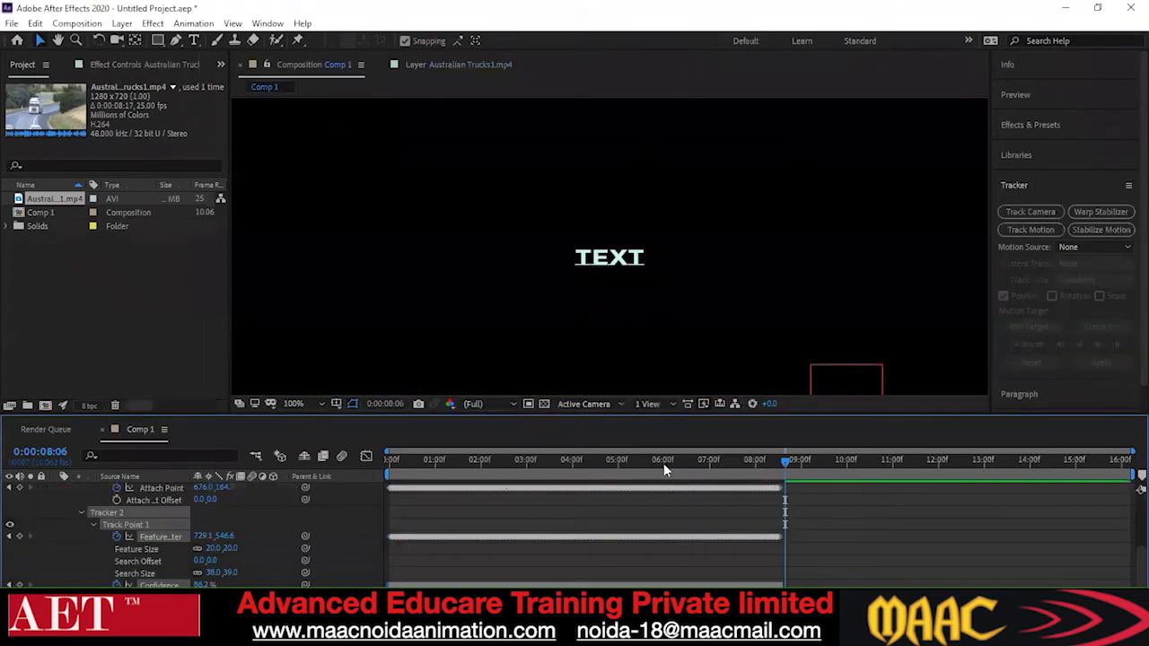
- Return to the first frame, collapse the footage layer's tracker properties, and parent the text layer to Null 2
left_click_drag(782, 465, 386, 523)
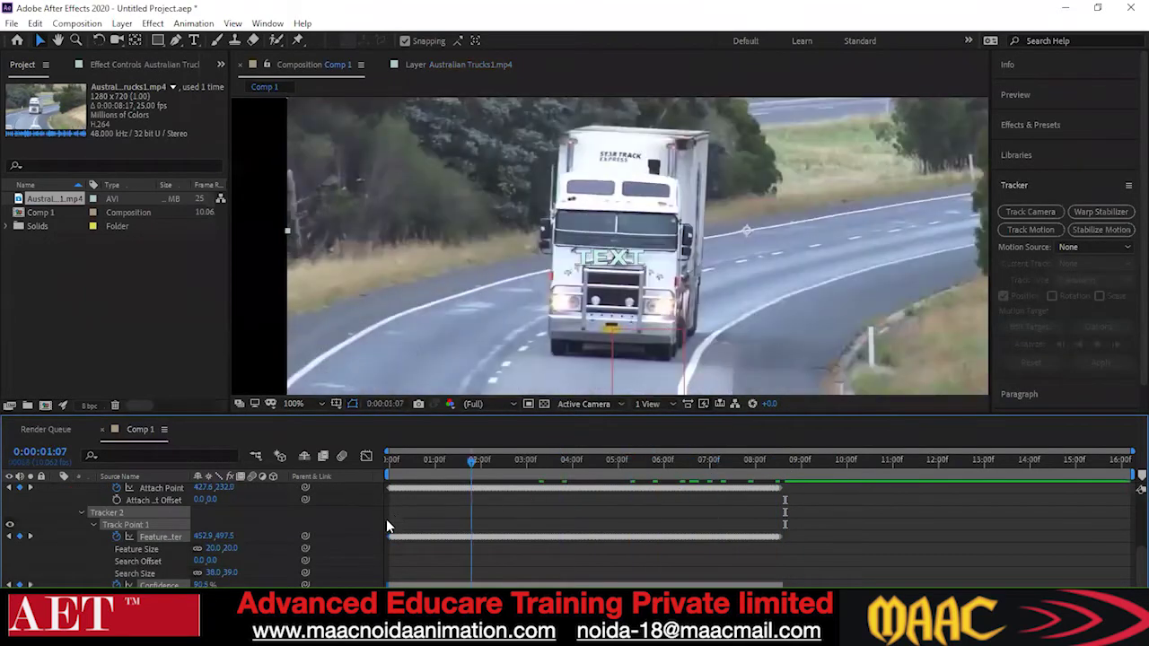
scroll(53, 495, "up", 5)
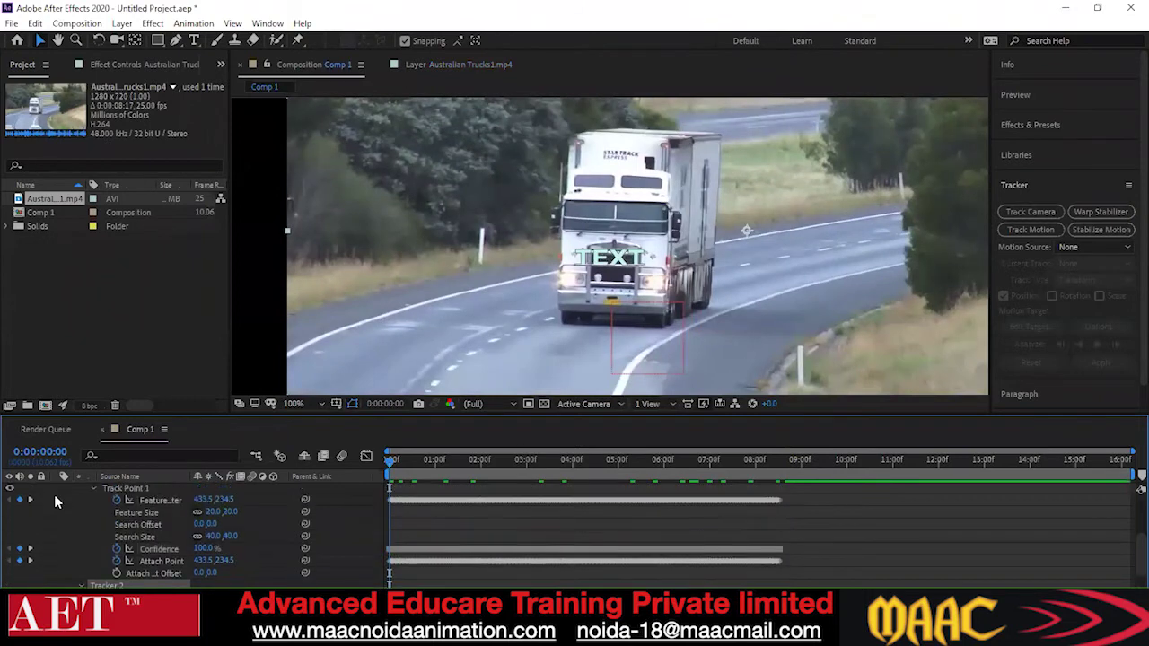
left_click(55, 513)
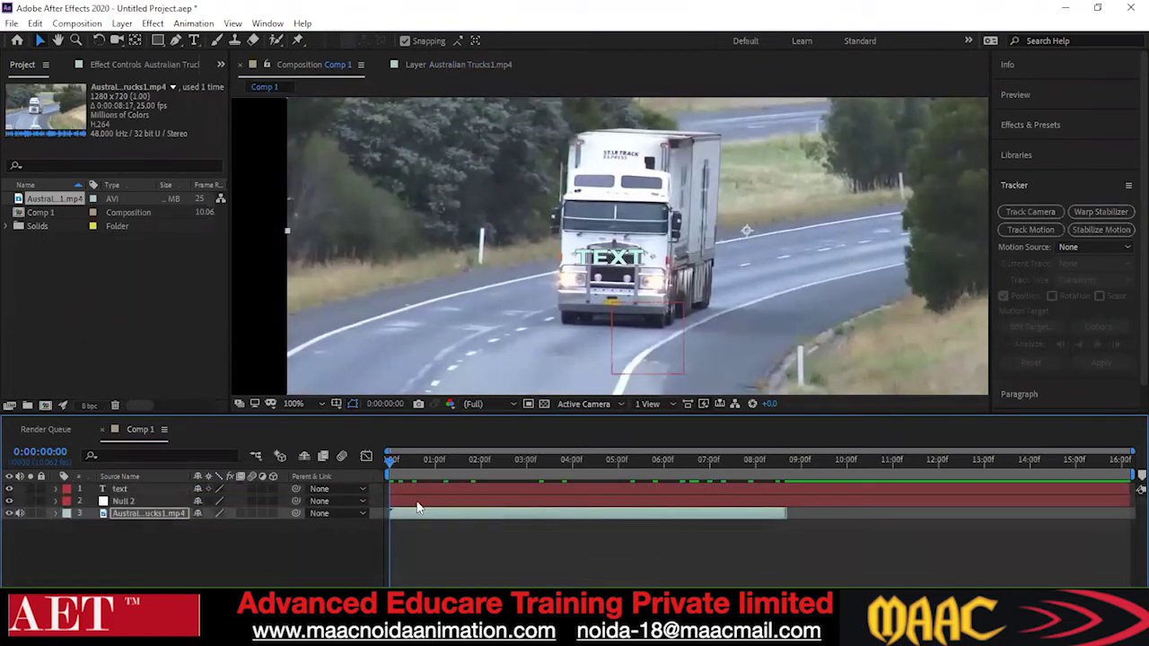
left_click_drag(296, 488, 123, 503)
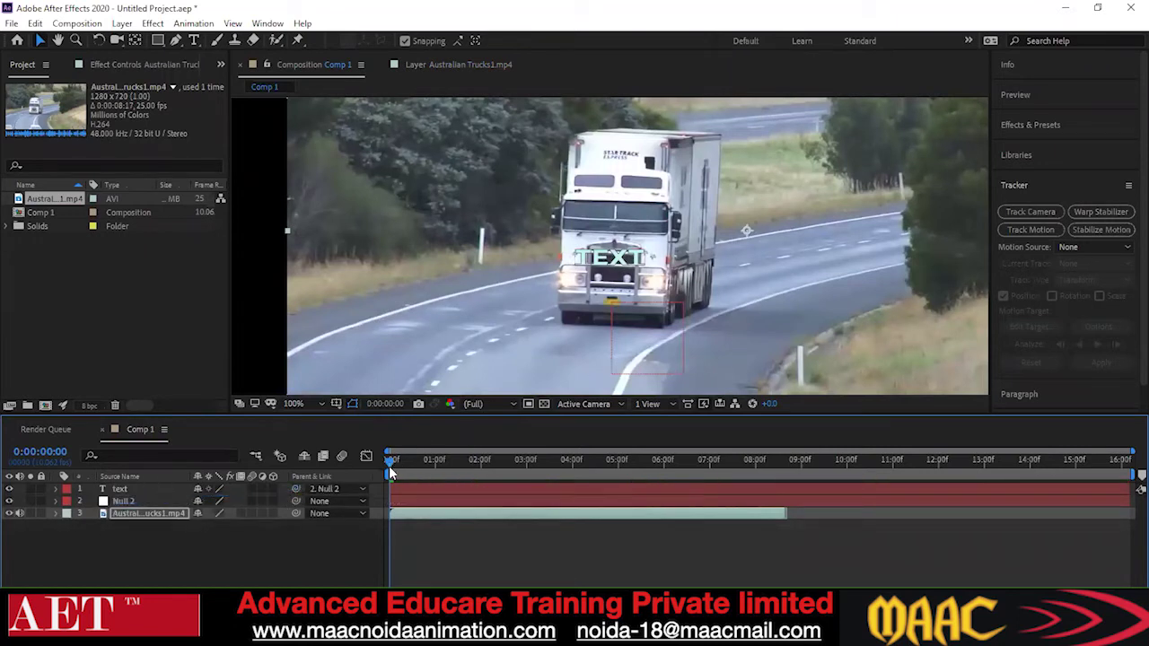
mouse_move(390, 473)
left_mouse_down()
mouse_move(405, 473)
mouse_move(391, 473)
left_mouse_up()
- Move the text layer down onto the truck's front grille and scale it down to roughly the grille's width
left_click(614, 262)
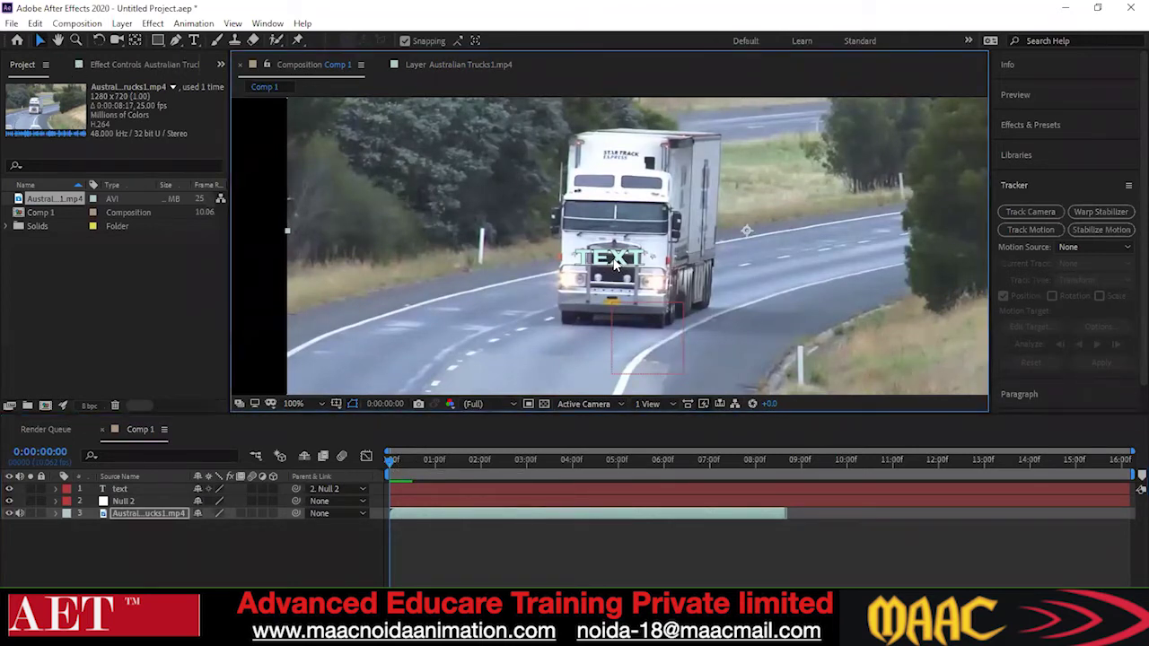
left_click(126, 489)
left_click_drag(623, 261, 640, 282)
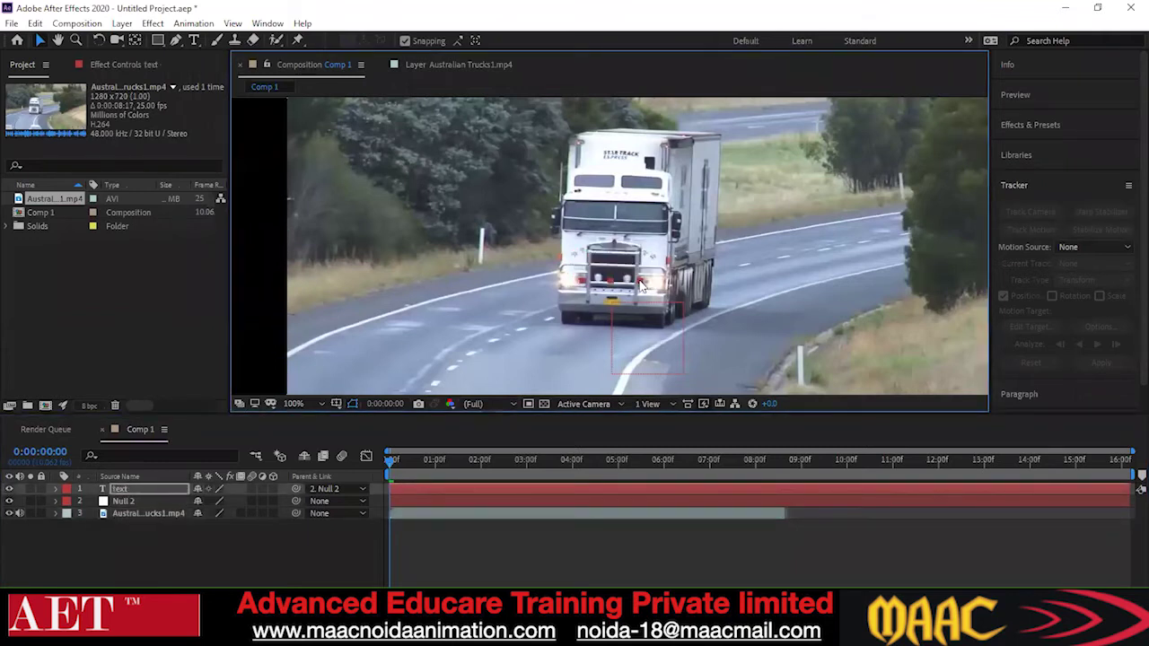
key("ctrl+z")
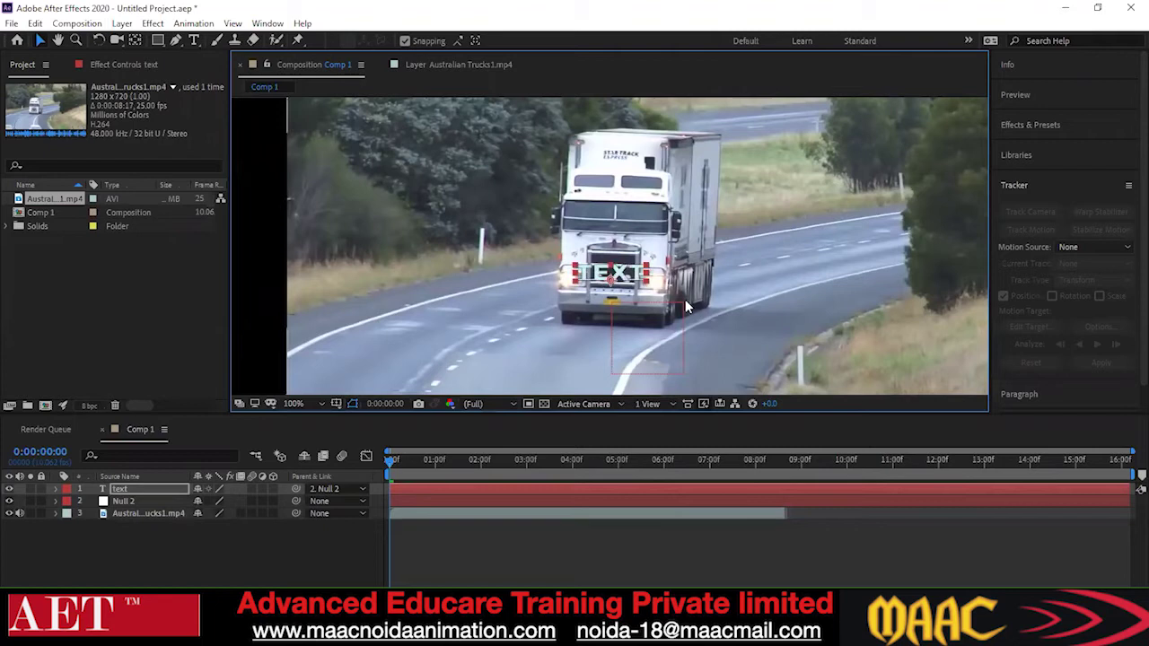
left_click_drag(577, 267, 593, 274)
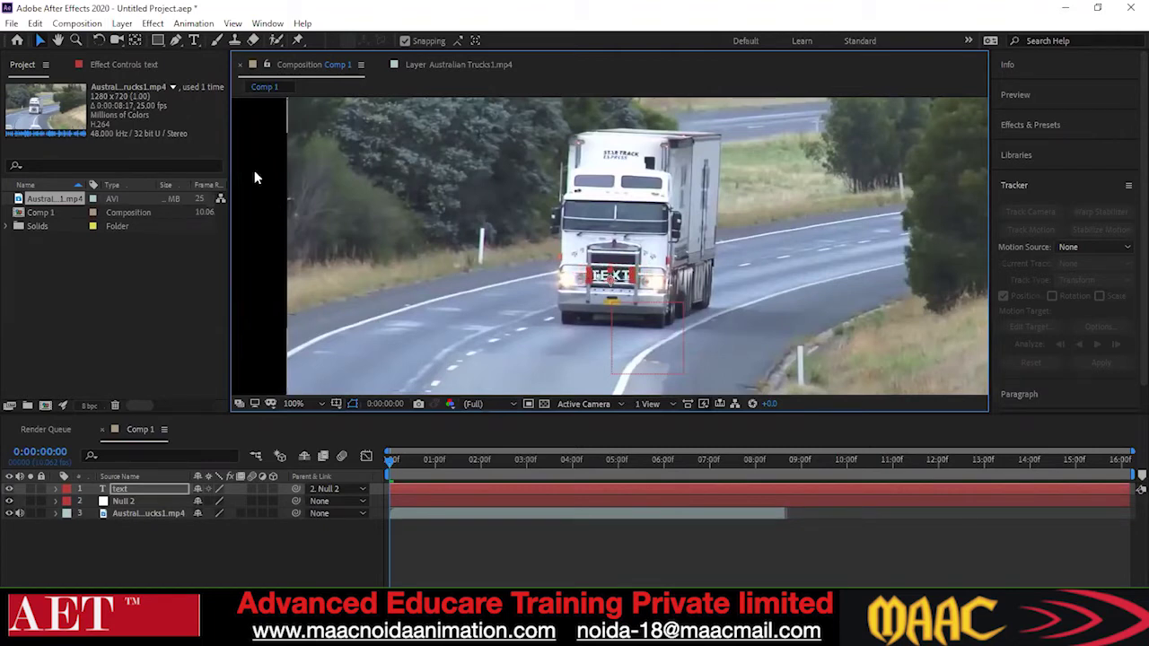
- Refine the text's position and size so that it fits inside the upper part of the truck's grille, undoing the vertical stretch
scroll(626, 269, "up", 2)
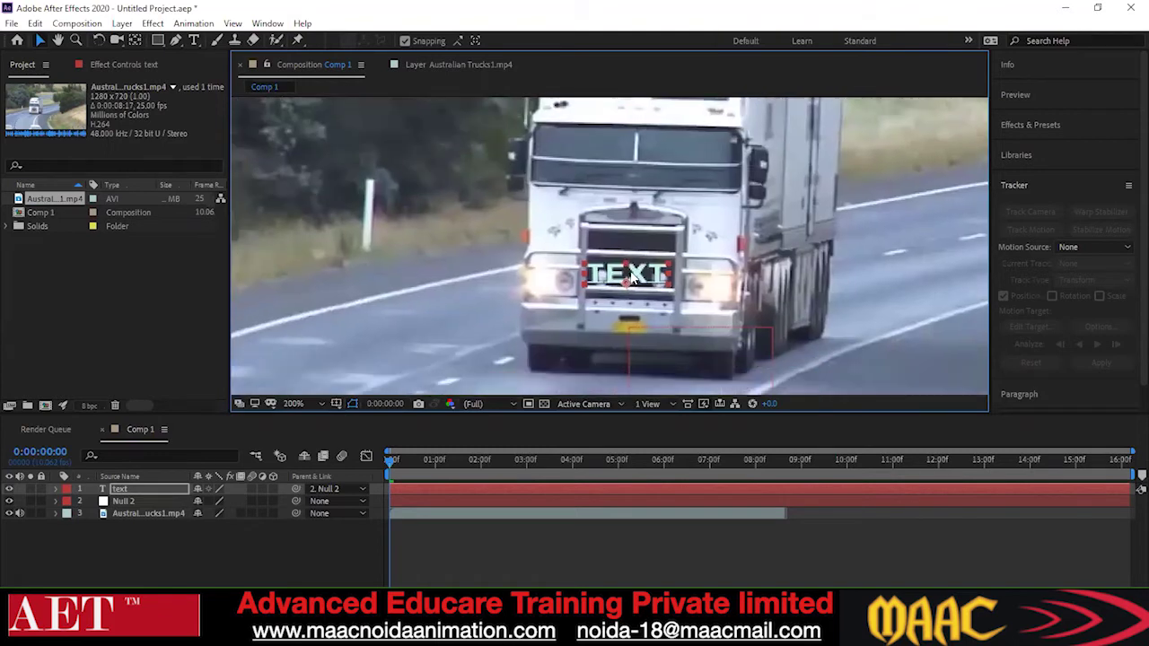
left_click_drag(636, 254, 670, 256)
key("z")
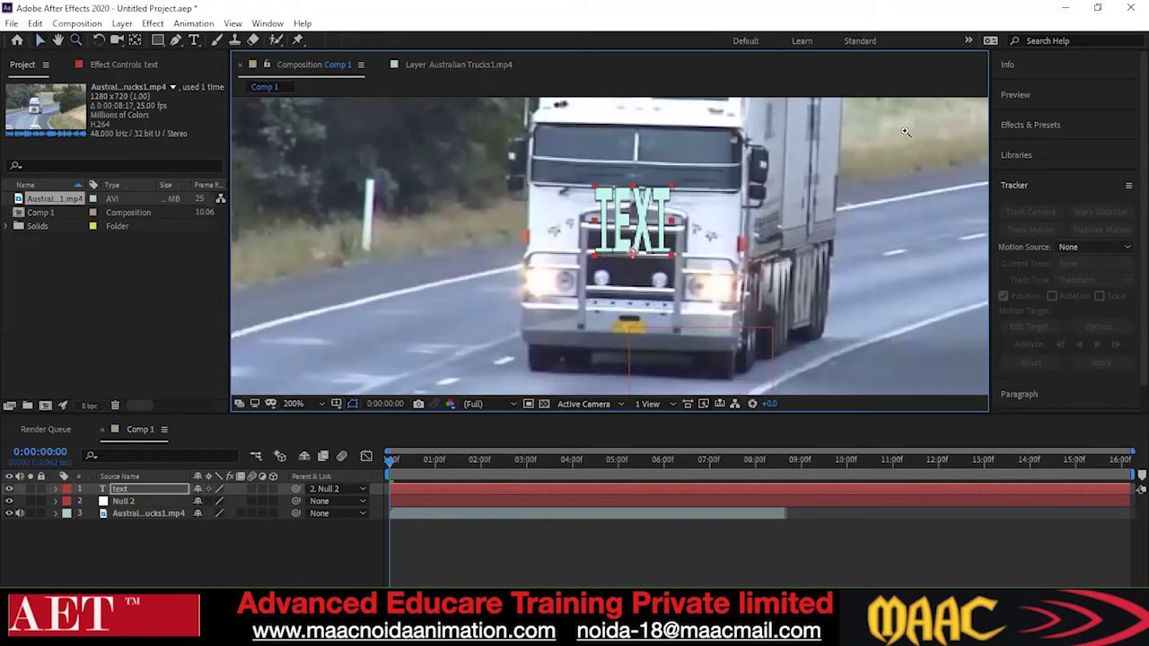
key("v")
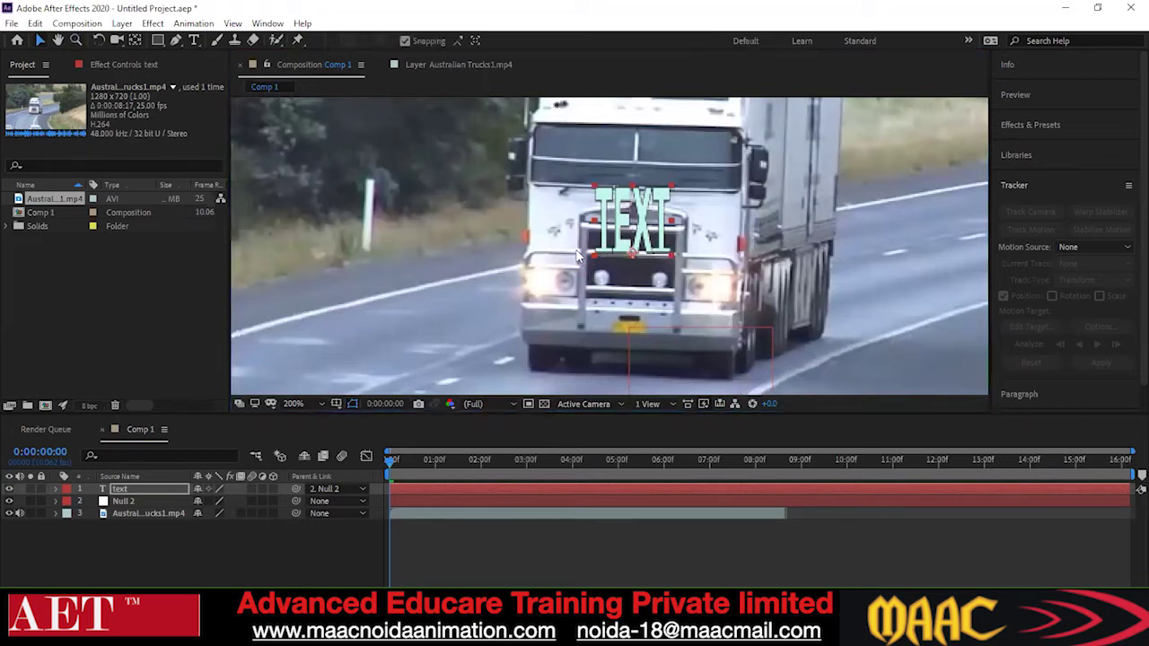
key("ctrl+z")
left_click_drag(590, 255, 592, 252)
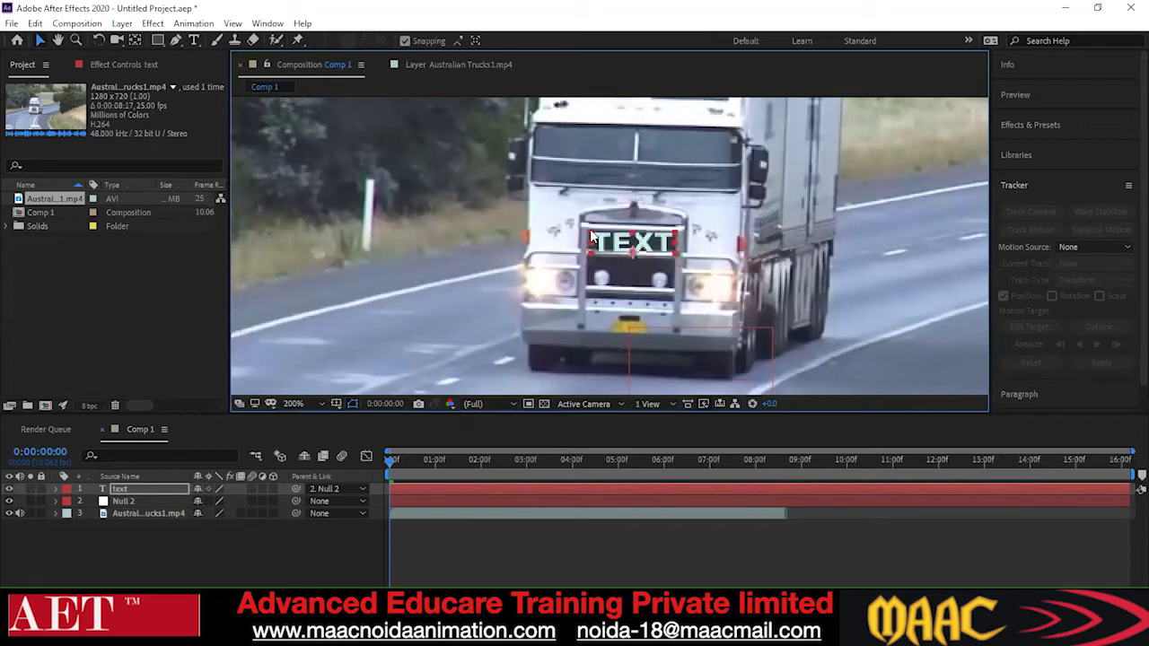
left_click_drag(633, 250, 632, 251)
left_click(607, 268)
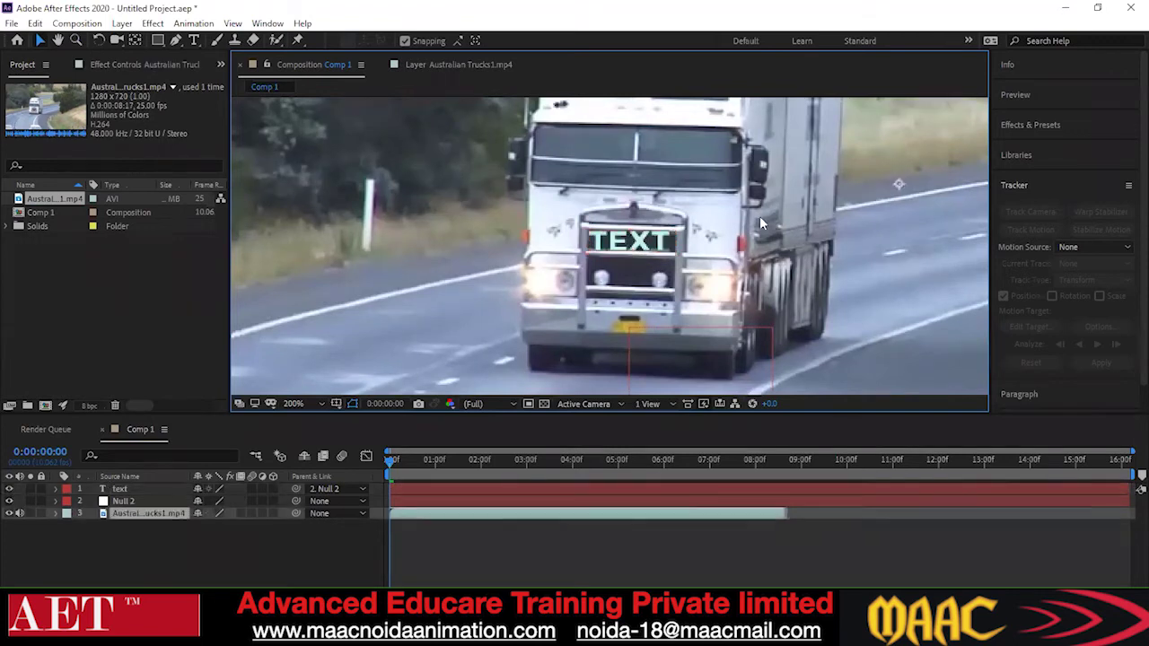
scroll(614, 266, "down", 1)
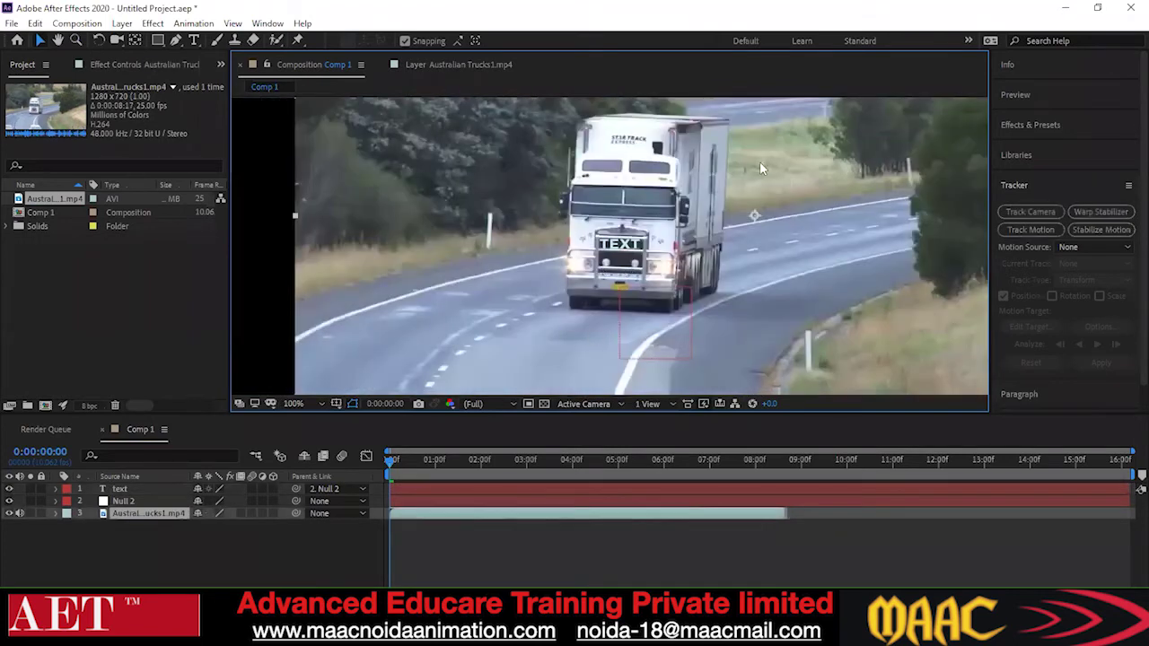
- Play the composition and scrub back to the first frame to check how the text follows the truck
key("space")
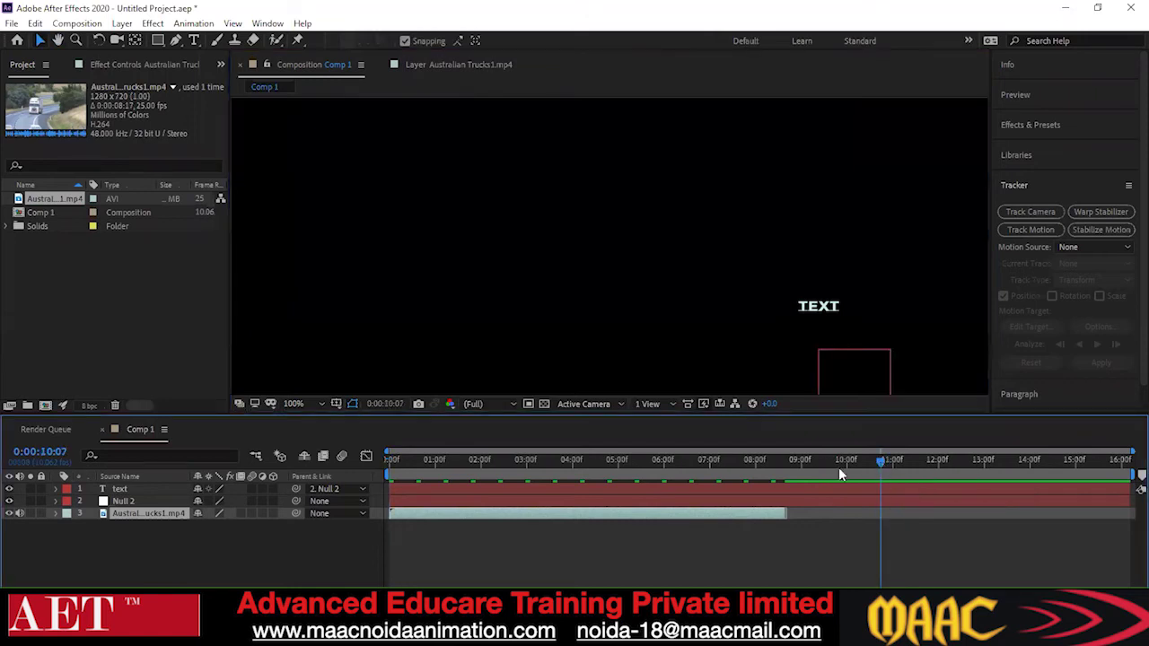
left_click(740, 476)
left_click_drag(695, 483, 393, 488)
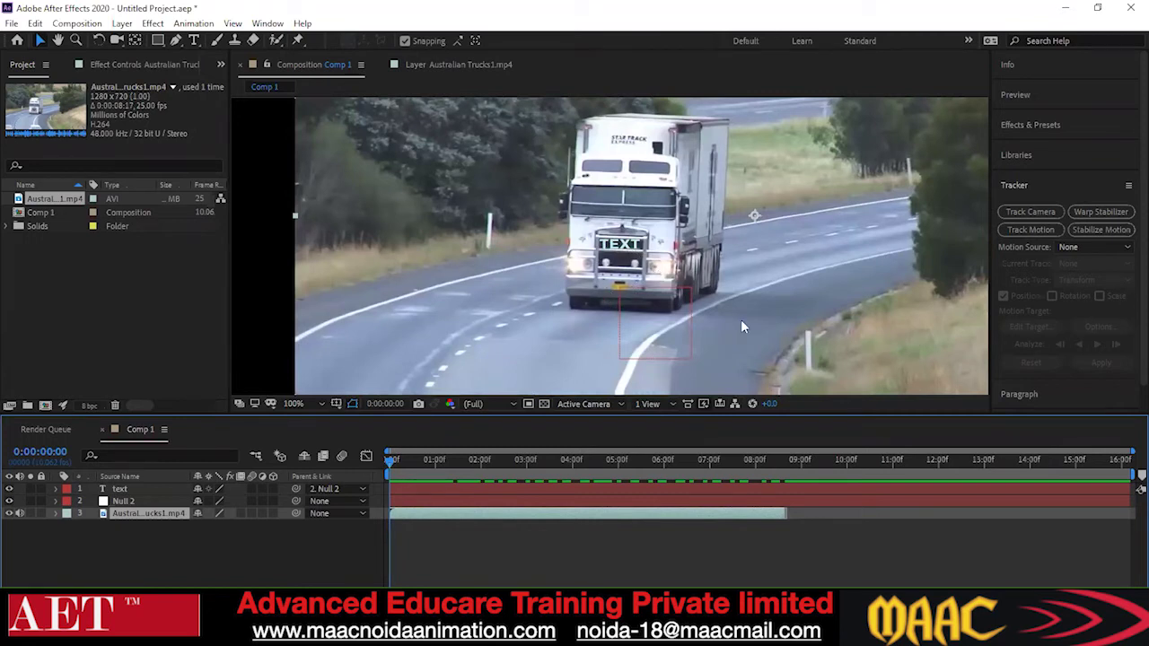
left_click_drag(395, 461, 389, 524)
scroll(483, 285, "down", 2)
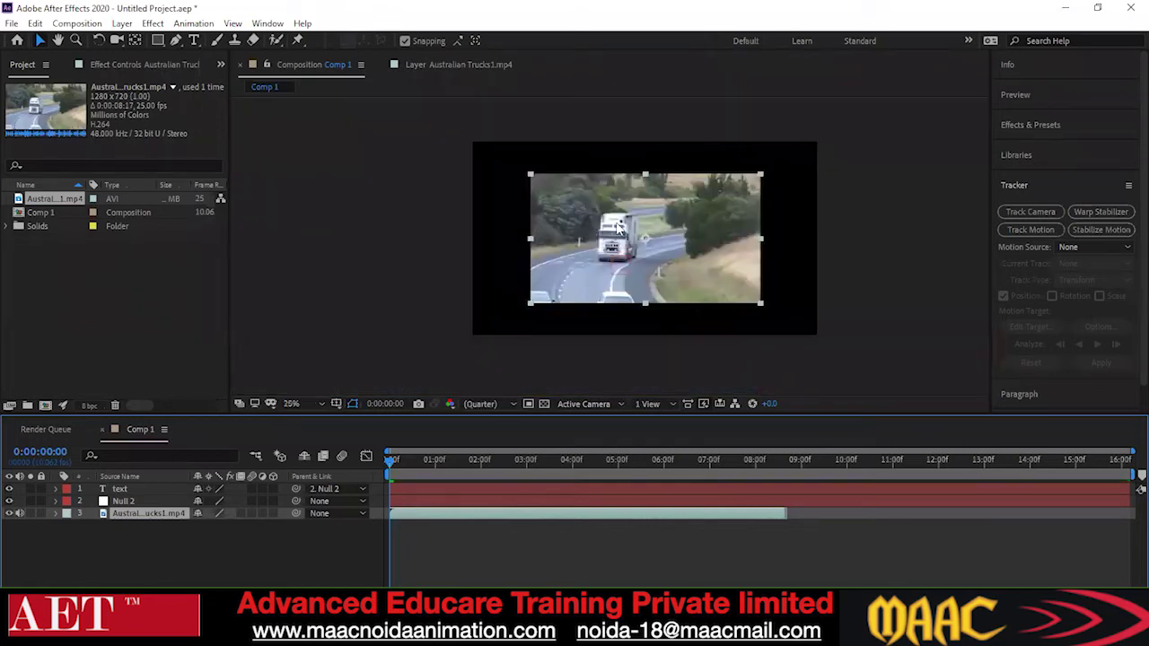
- Replay and scrub the opening seconds to examine how well the text stays on the moving grille
scroll(483, 285, "up", 1)
key("space")
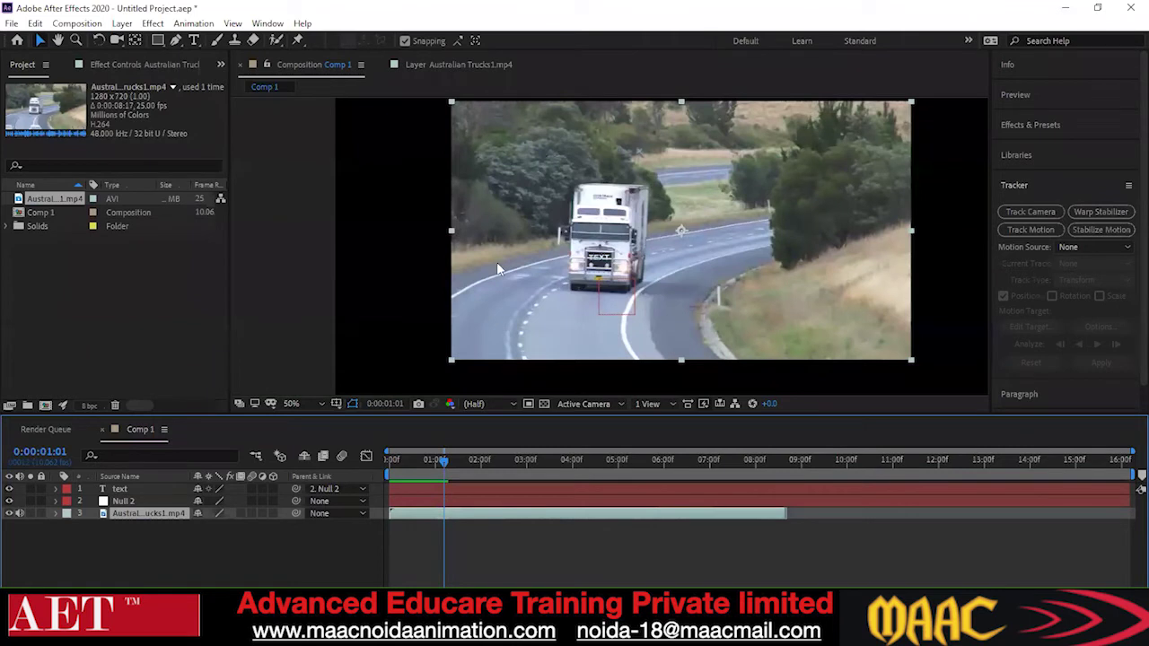
left_click_drag(443, 461, 503, 519)
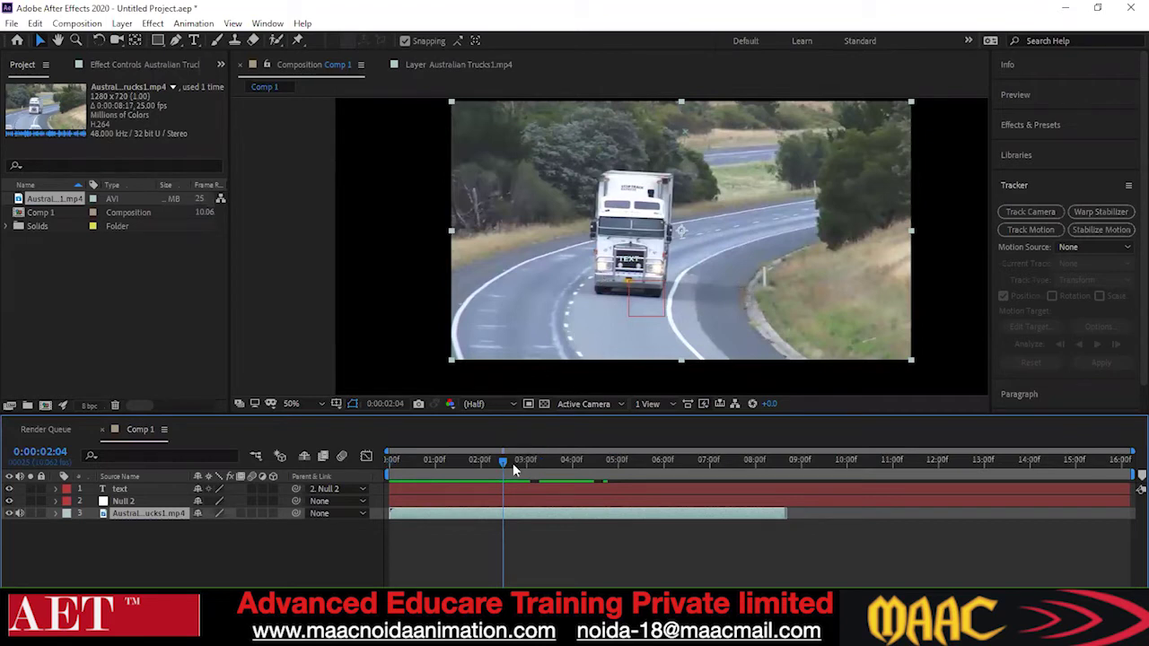
left_click_drag(503, 466, 417, 479)
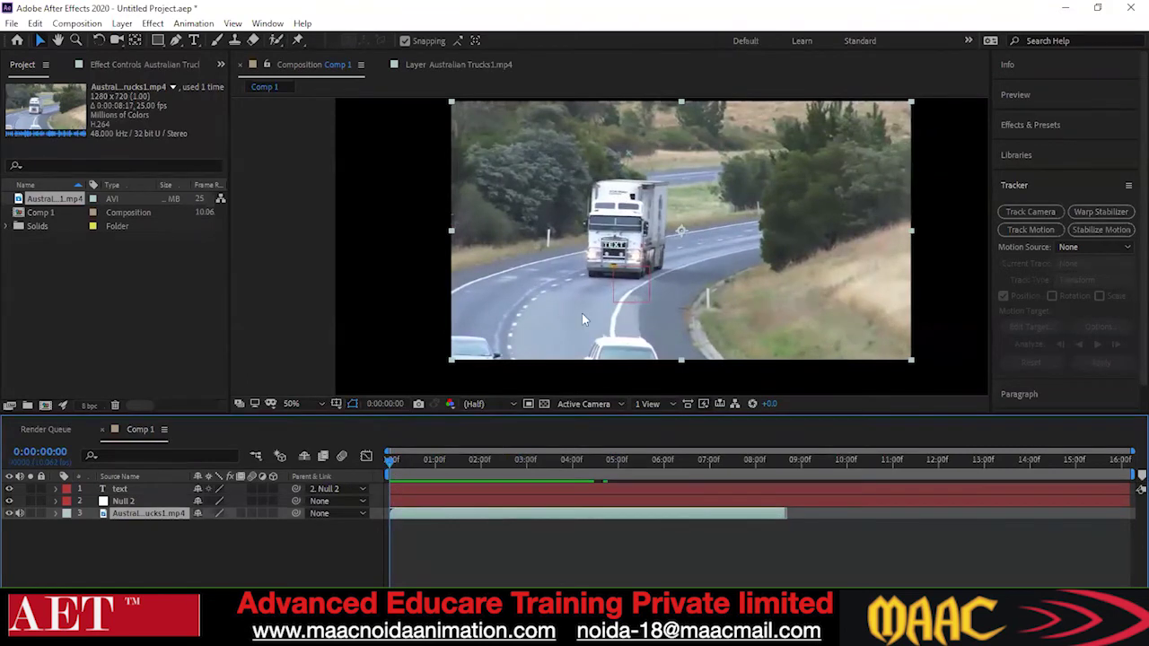
left_click_drag(395, 462, 472, 474)
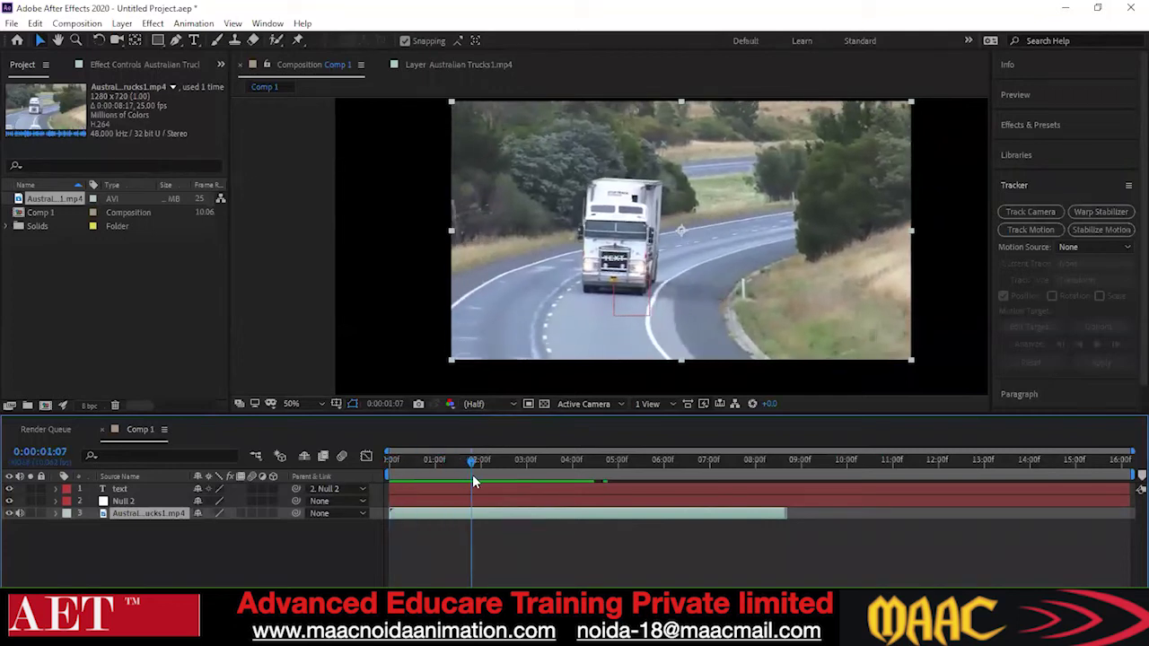
left_click_drag(472, 474, 390, 501)
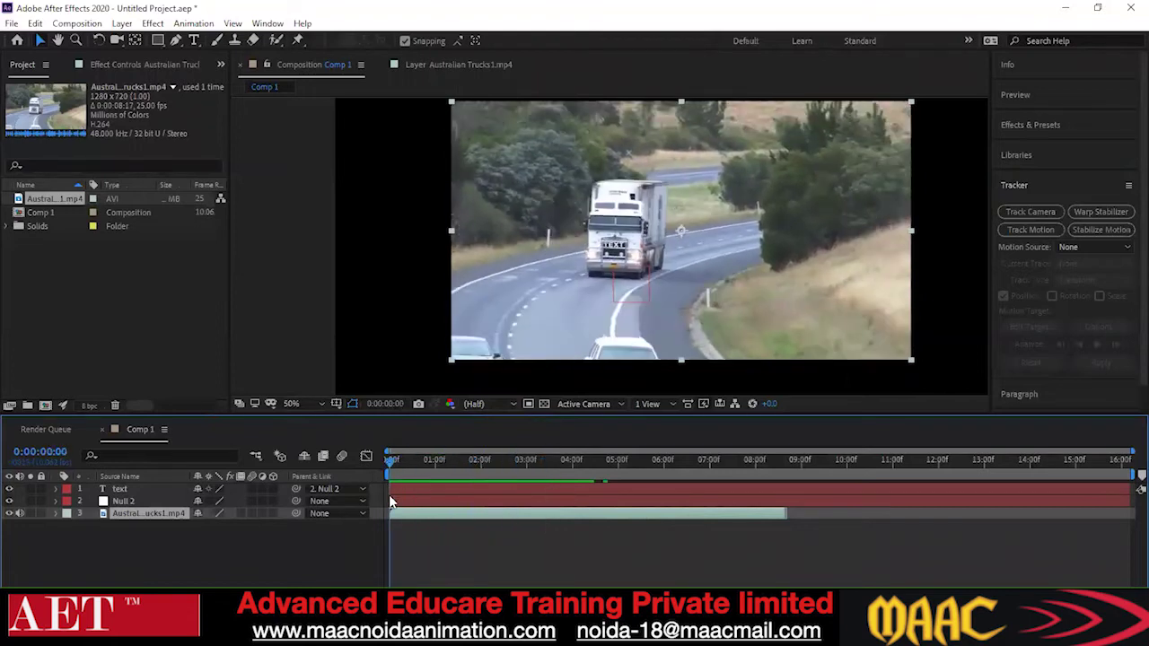
scroll(600, 251, "up", 4)
scroll(599, 251, "down", 2)
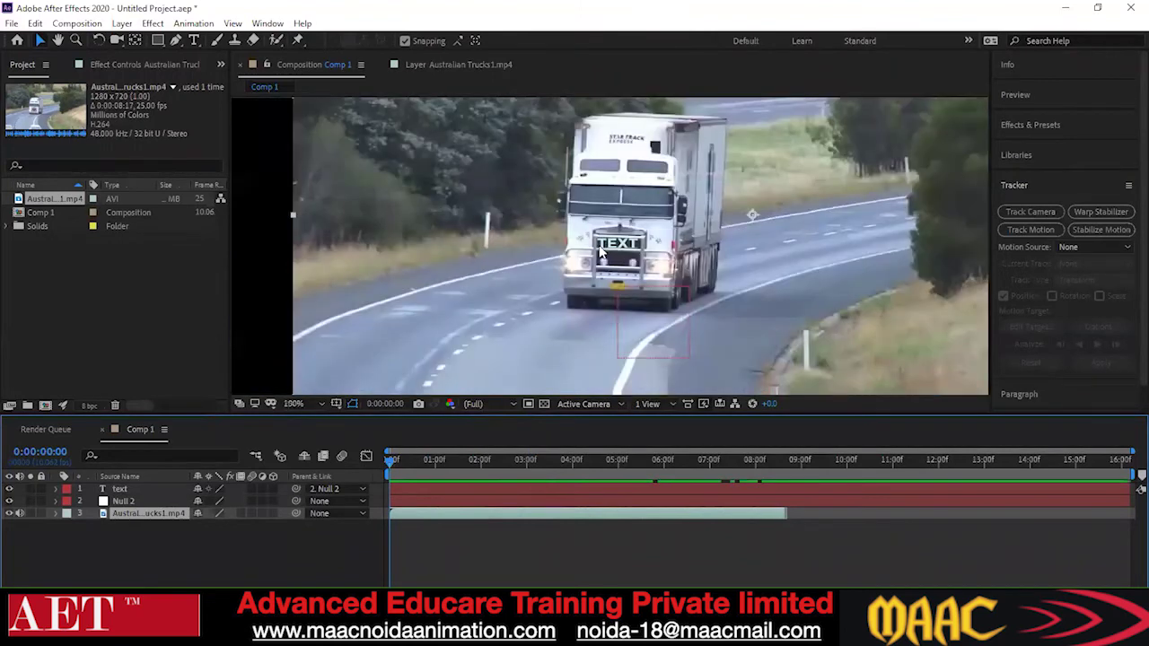
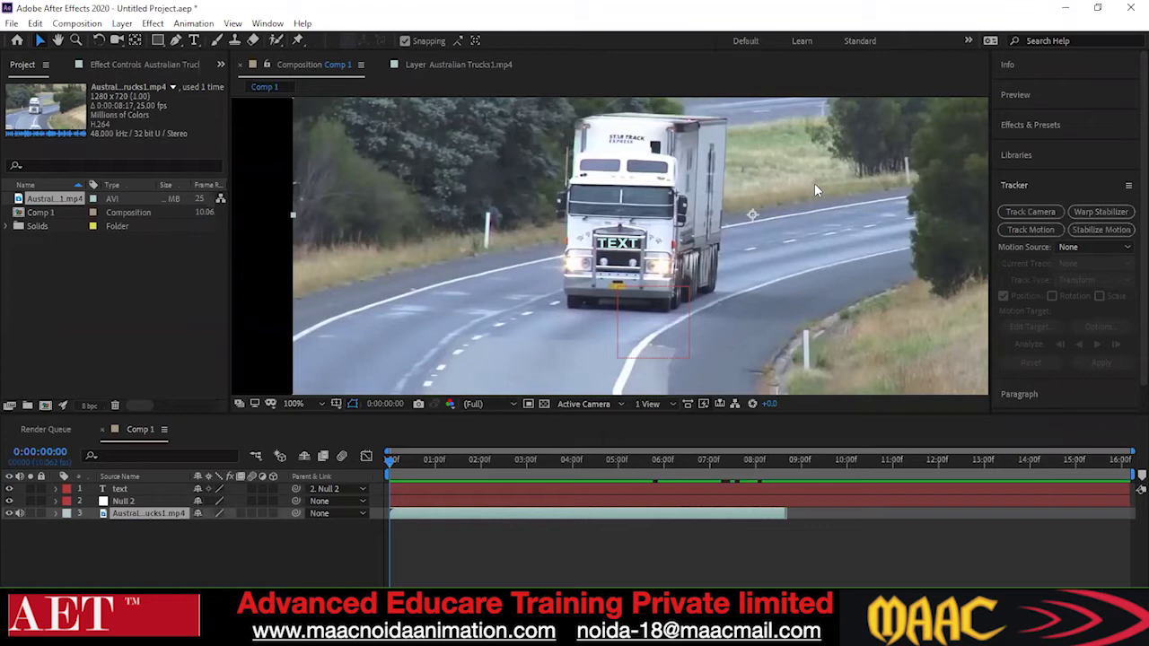
- Inspect the text in the full frame and scrub from the first frame once more to judge its alignment
scroll(814, 189, "down", 3)
left_click_drag(617, 233, 533, 272)
scroll(528, 231, "up", 2)
scroll(528, 231, "down", 2)
scroll(533, 272, "up", 2)
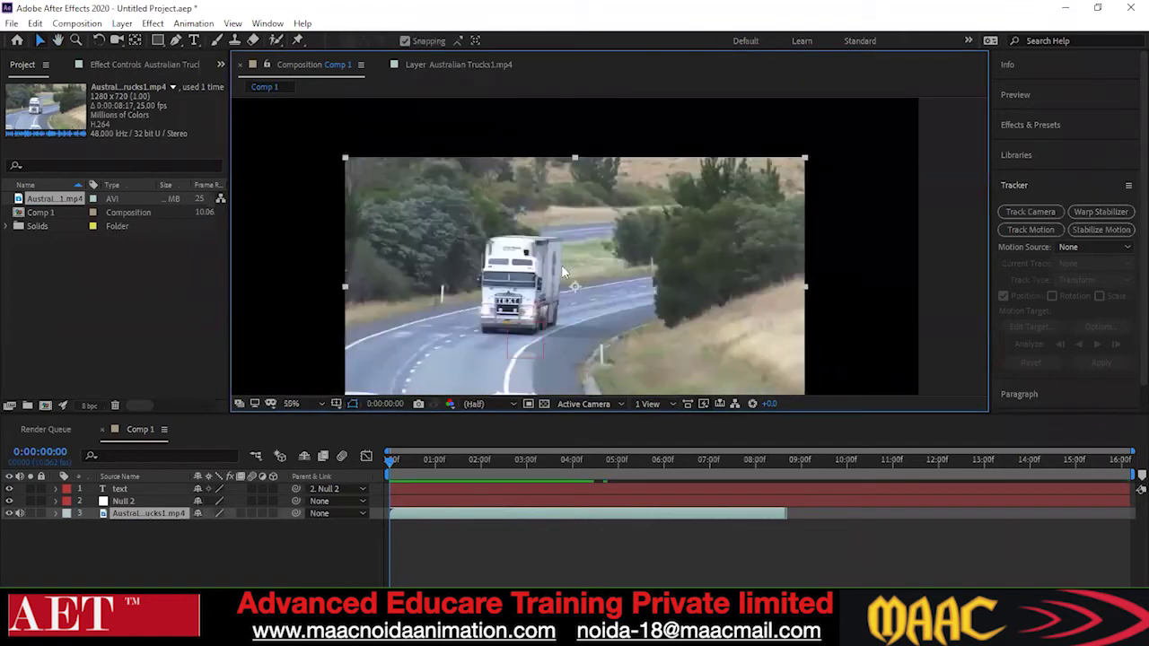
scroll(532, 256, "up", 1)
scroll(527, 260, "down", 1)
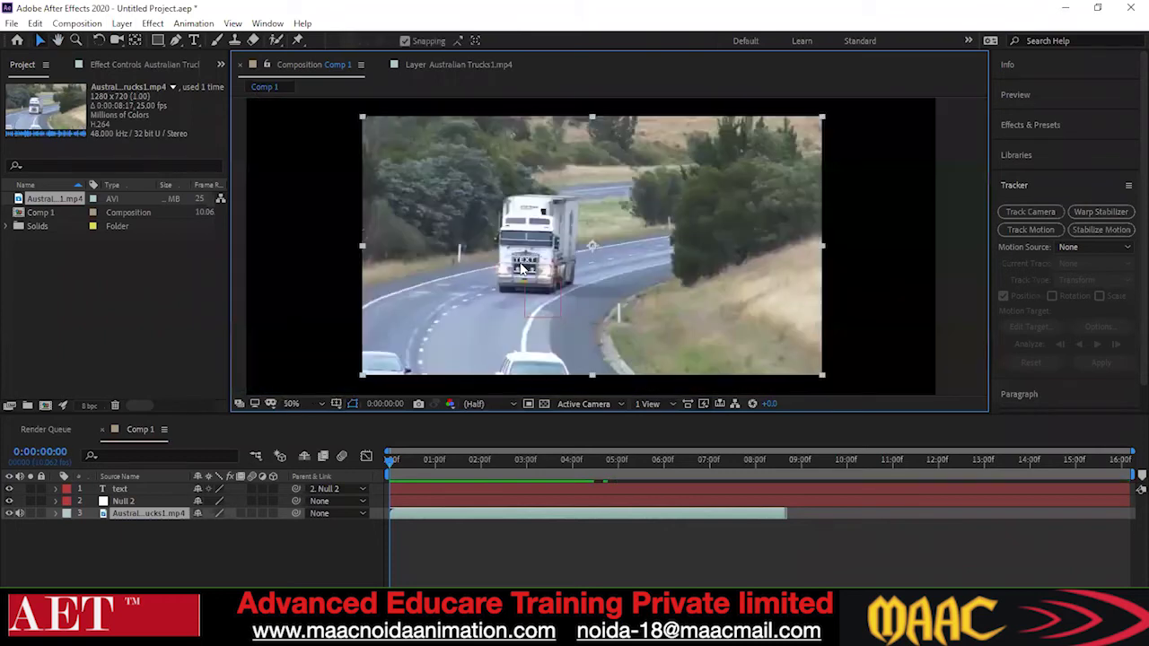
left_click_drag(392, 461, 362, 518)
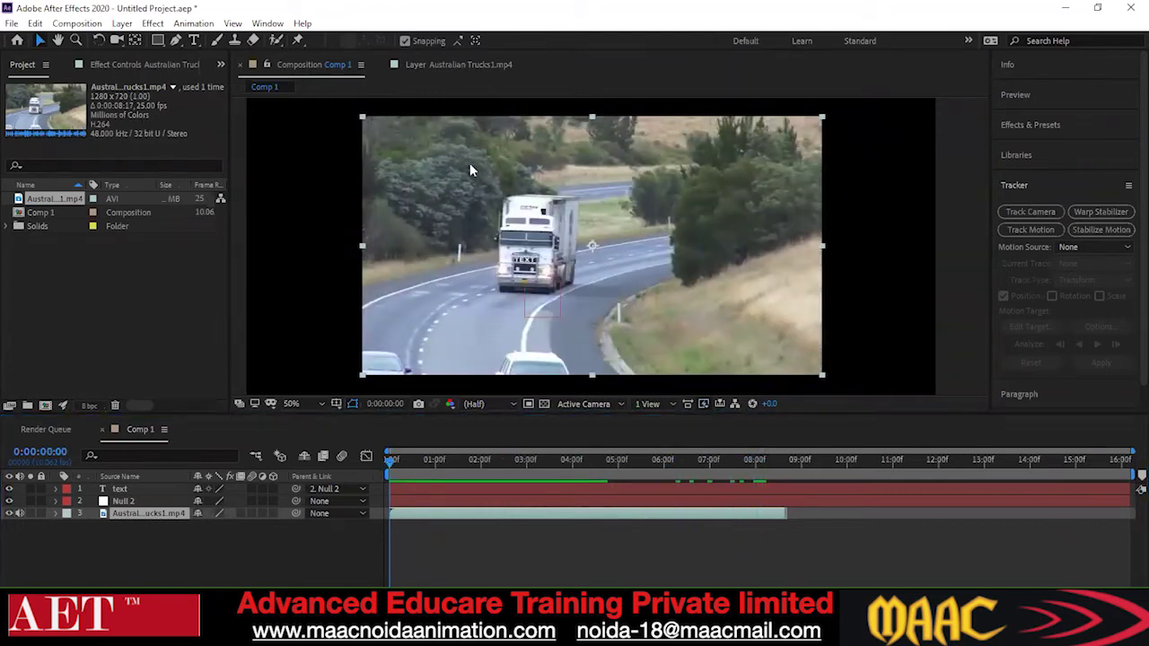
- Delete the text layer and the Null 2 layer, leaving only the truck footage in the composition
left_click(525, 265)
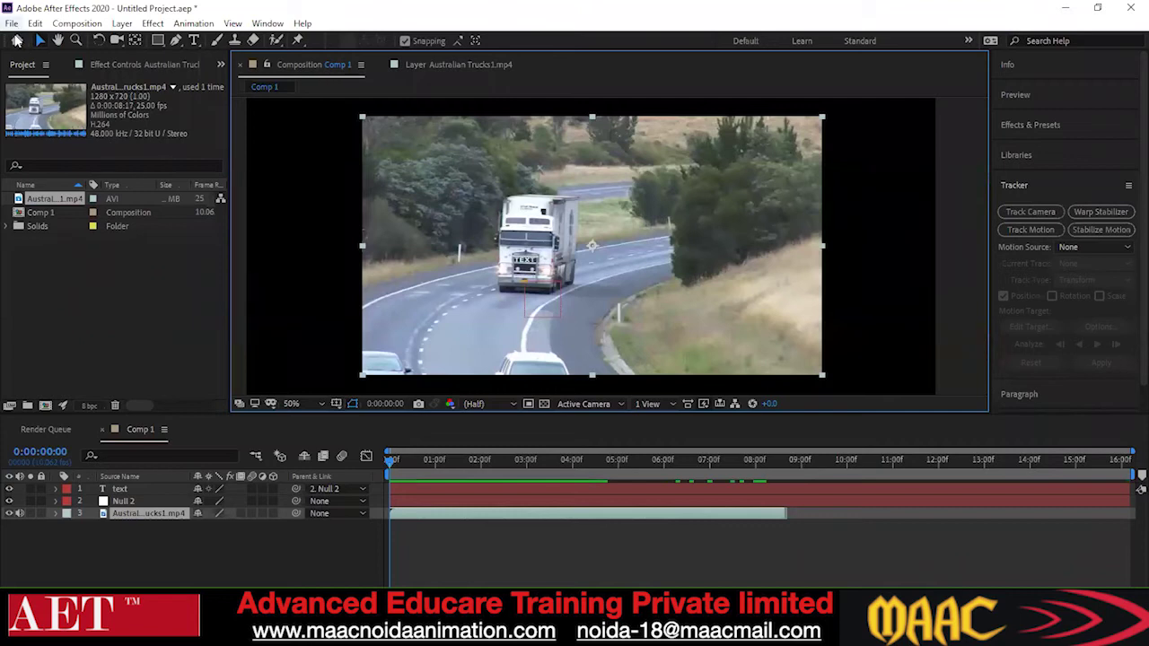
left_click(133, 487)
key("Delete")
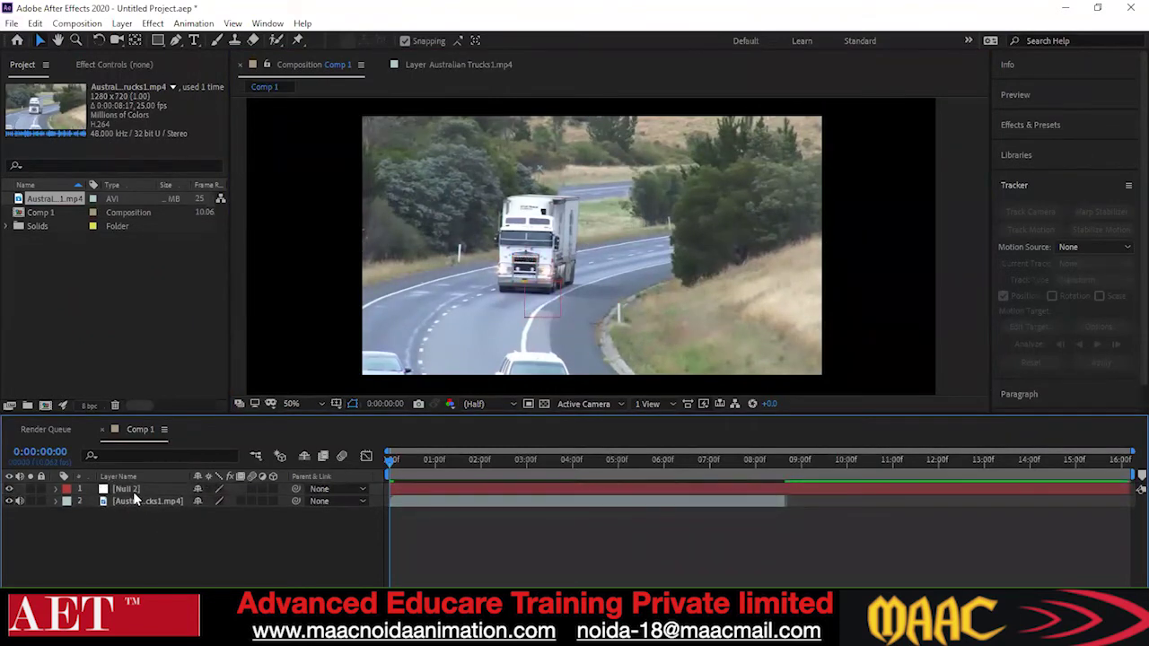
left_click(133, 490)
key("Delete")
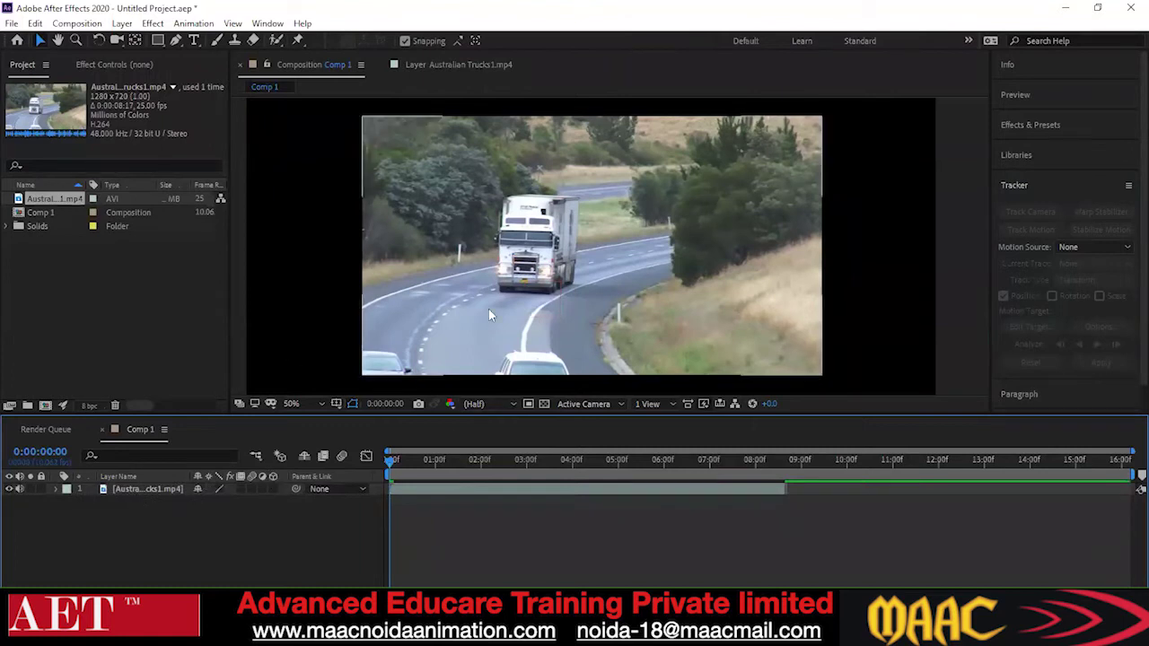
- Start Stabilize Motion on the Australian Trucks1.mp4 layer in Comp 1 from the first frame
left_click(142, 487)
scroll(561, 287, "up", 3)
scroll(561, 283, "down", 3)
scroll(560, 283, "up", 2)
scroll(611, 291, "up", 3)
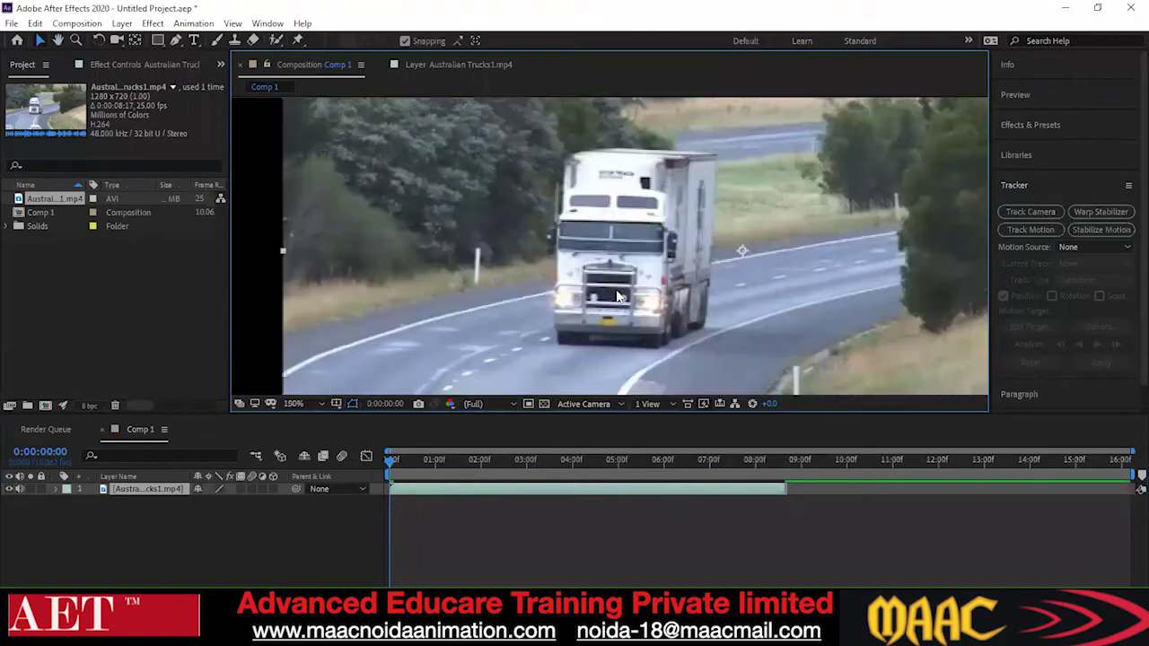
scroll(617, 296, "down", 3)
scroll(617, 296, "up", 3)
scroll(617, 296, "down", 3)
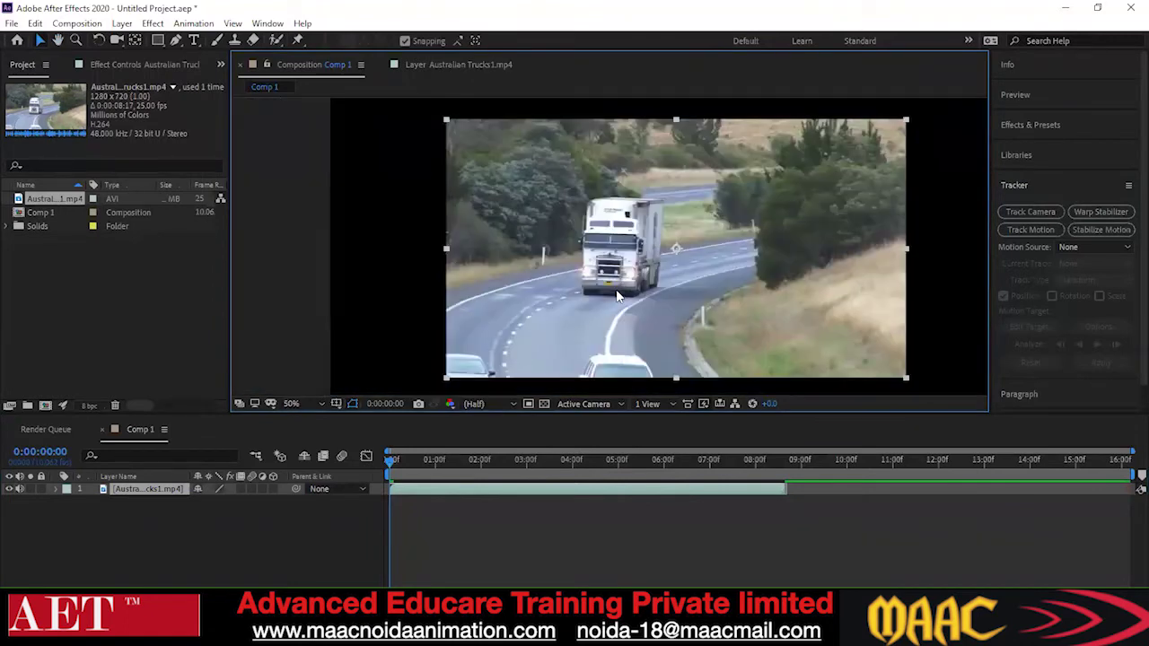
left_click(1097, 229)
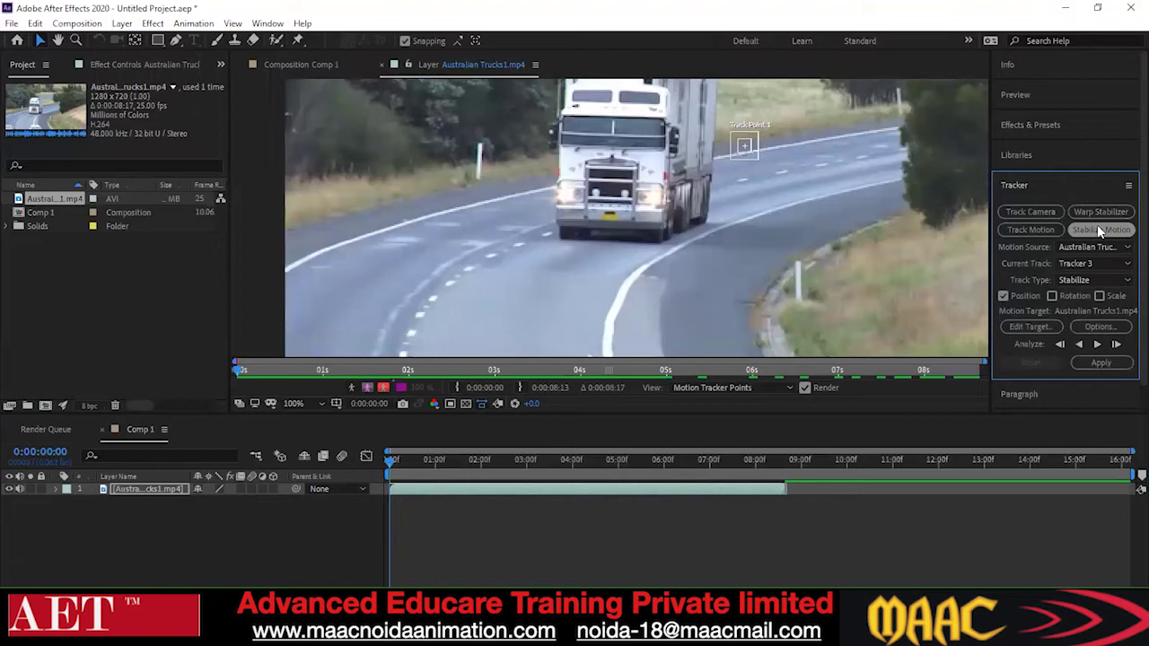
- Place Track Point 1 on the small dark square on the front of the trailer above the truck's cab
mouse_move(757, 223)
left_mouse_down()
mouse_move(760, 299)
mouse_move(749, 244)
left_mouse_up()
scroll(748, 241, "up", 1)
scroll(749, 241, "down", 1)
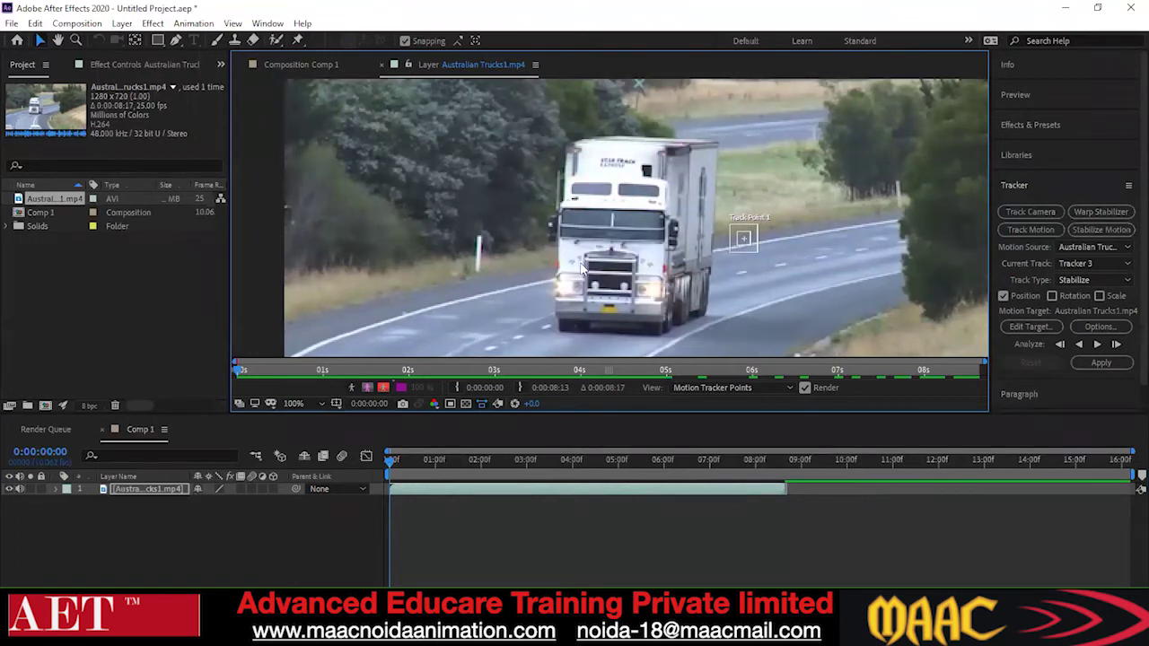
key("comma")
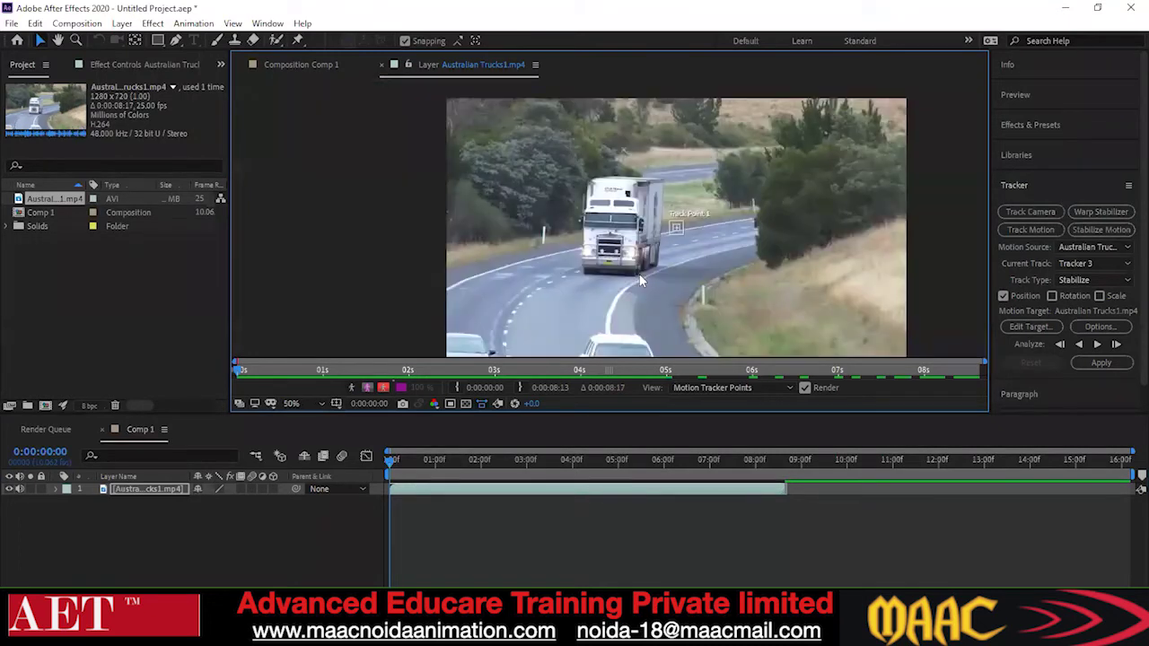
key("period")
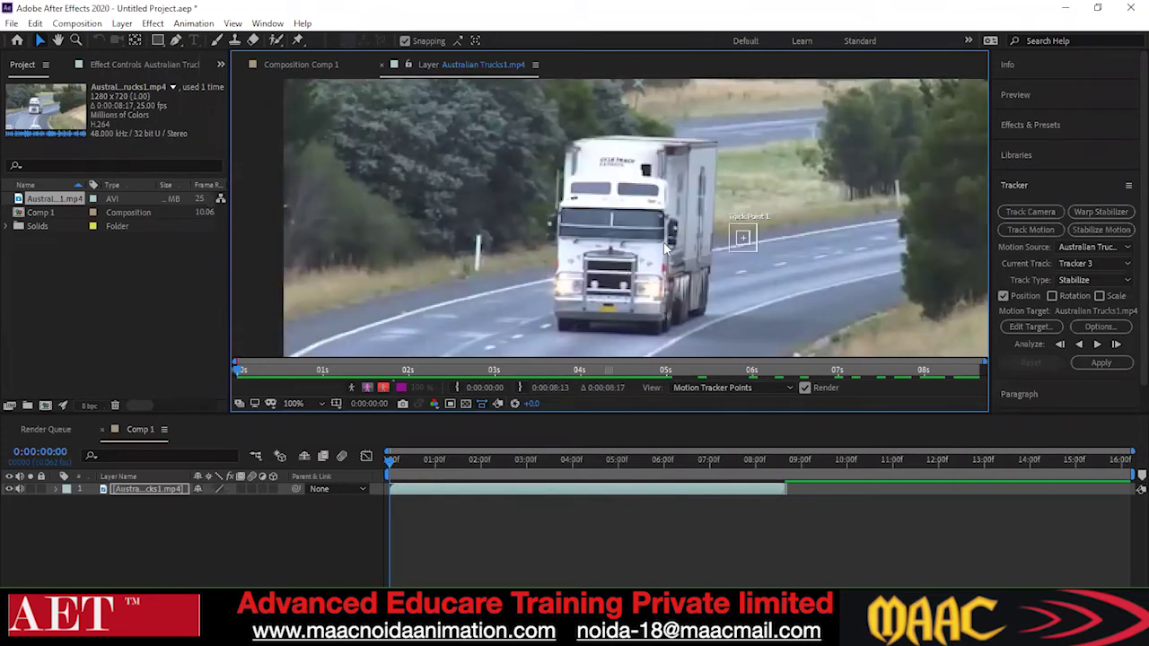
key("comma")
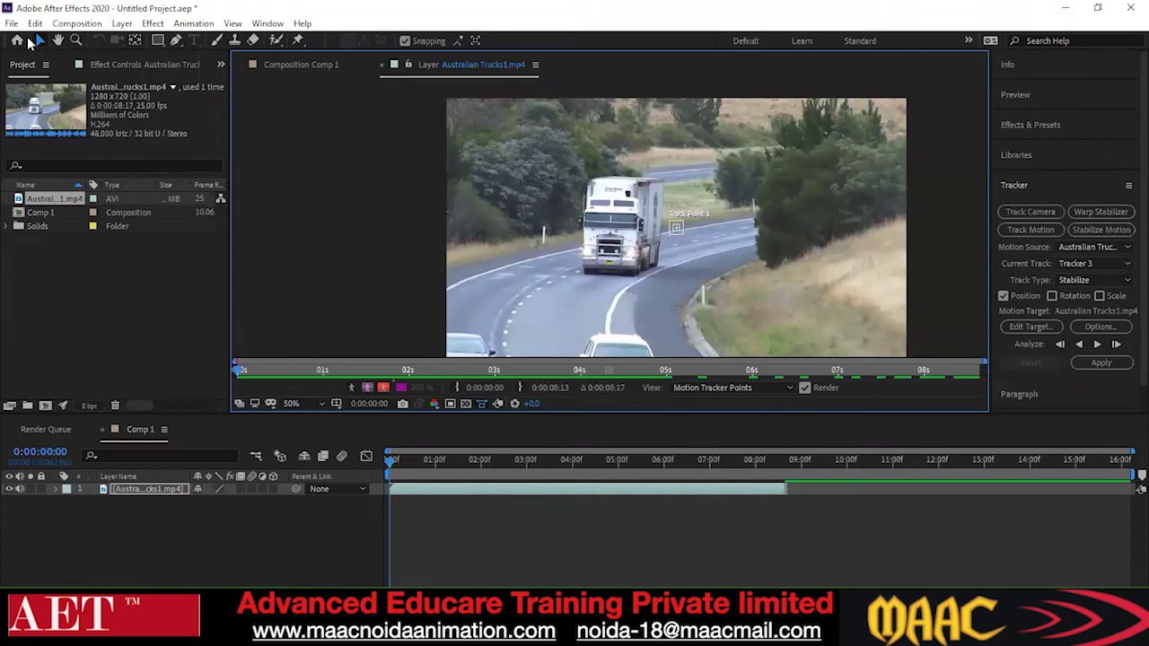
key("period")
key("comma")
key("period")
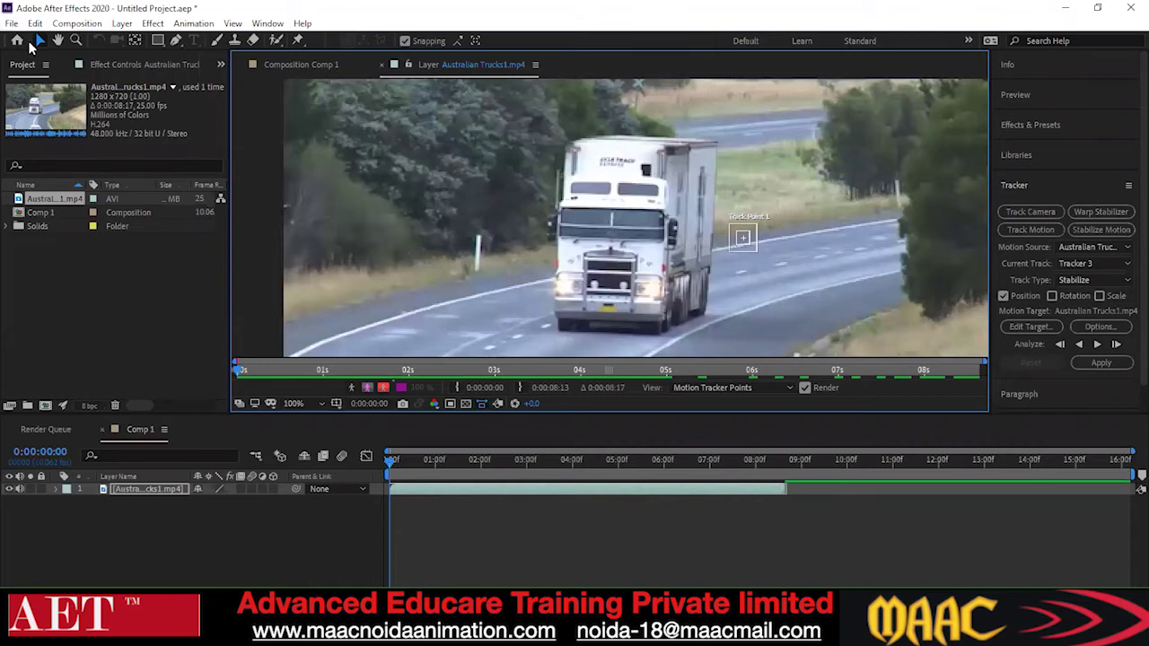
left_click_drag(752, 251, 656, 182)
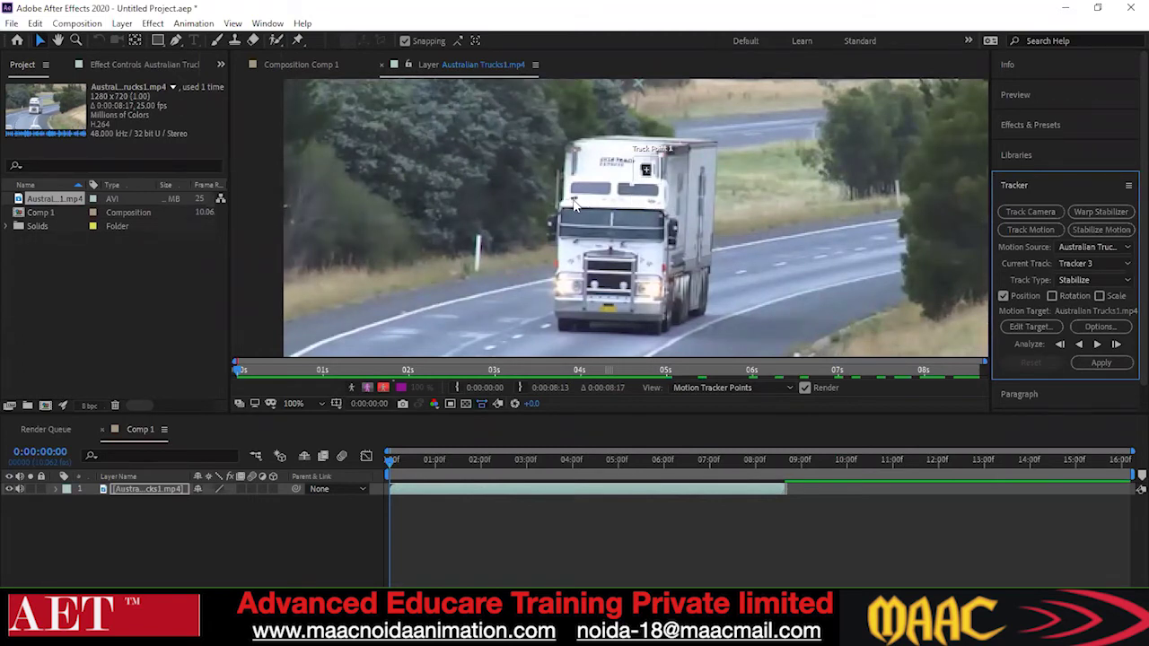
- Set Australian Trucks1.mp4 as the motion target layer and analyze the track point forward through the clip
scroll(668, 208, "down", 2)
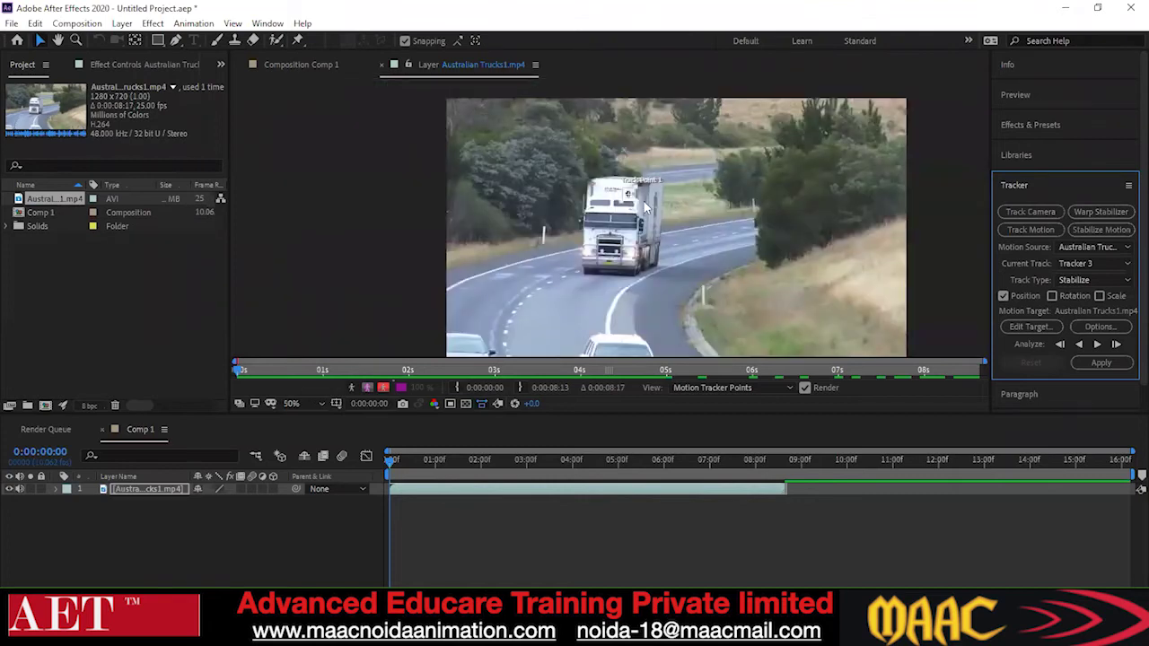
scroll(647, 209, "up", 2)
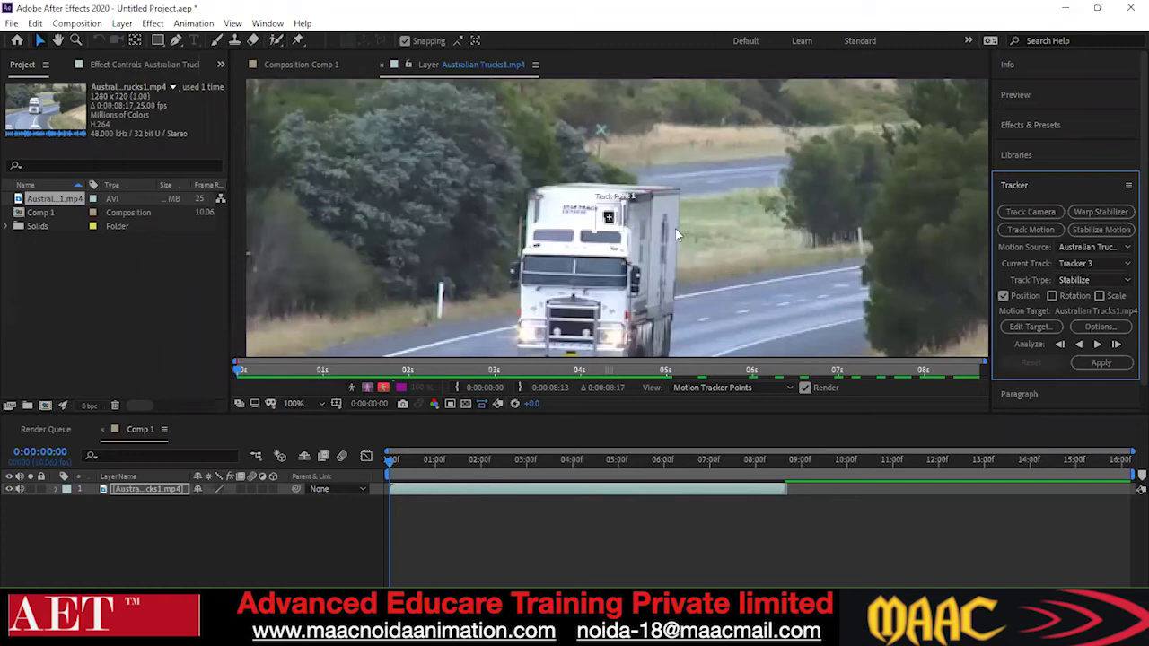
left_click(1024, 325)
left_click(641, 295)
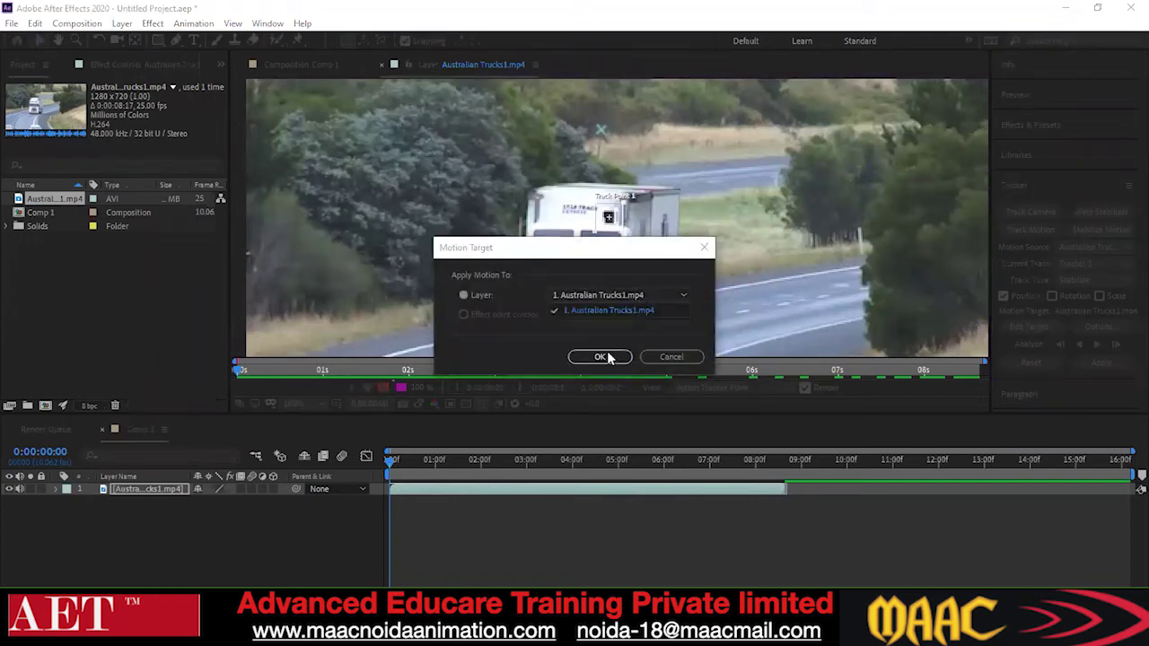
left_click(608, 358)
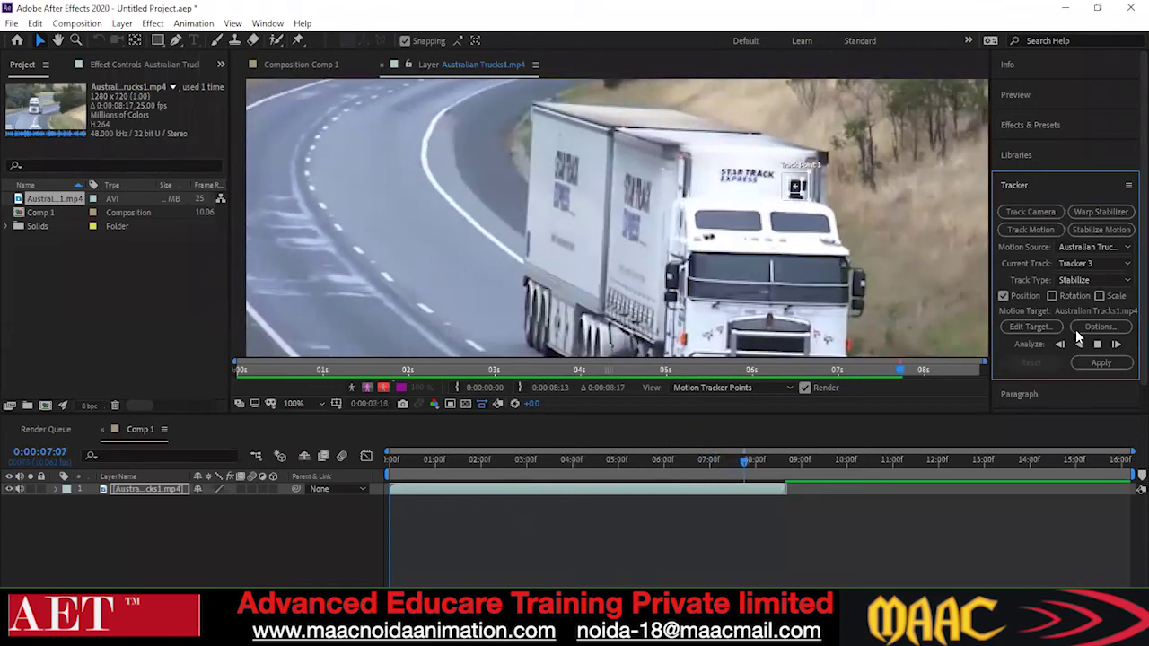
- Apply the stabilization tracking data to the truck footage in the X and Y dimensions
mouse_move(780, 463)
left_mouse_down()
mouse_move(736, 465)
mouse_move(796, 473)
mouse_move(780, 469)
left_mouse_up()
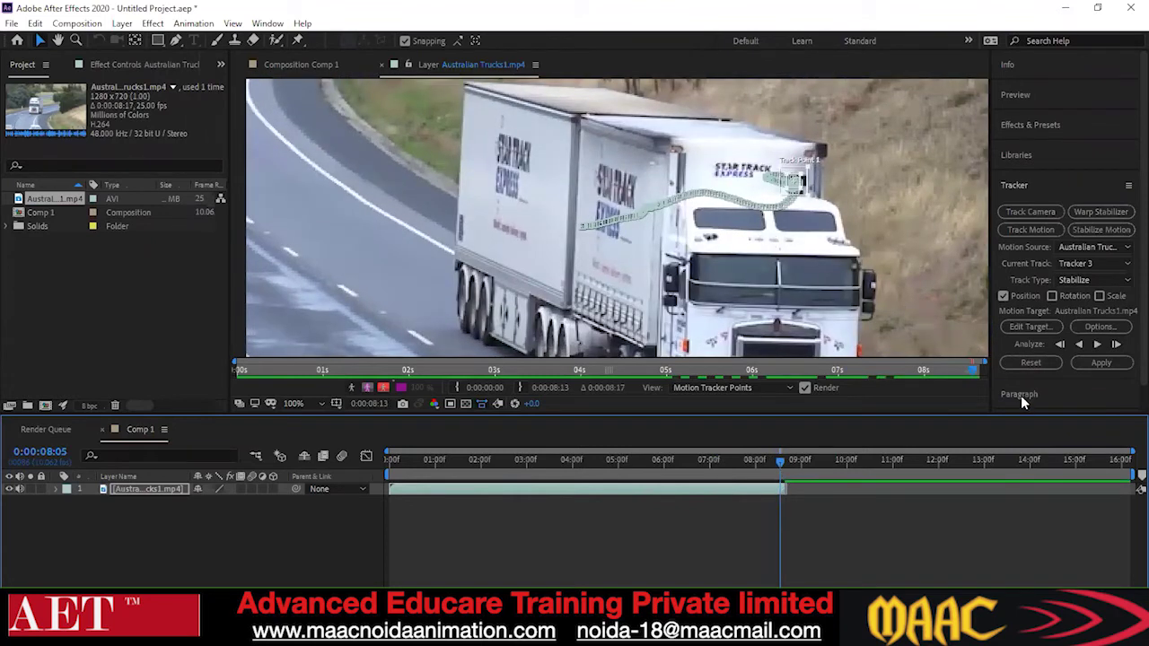
left_click(1104, 364)
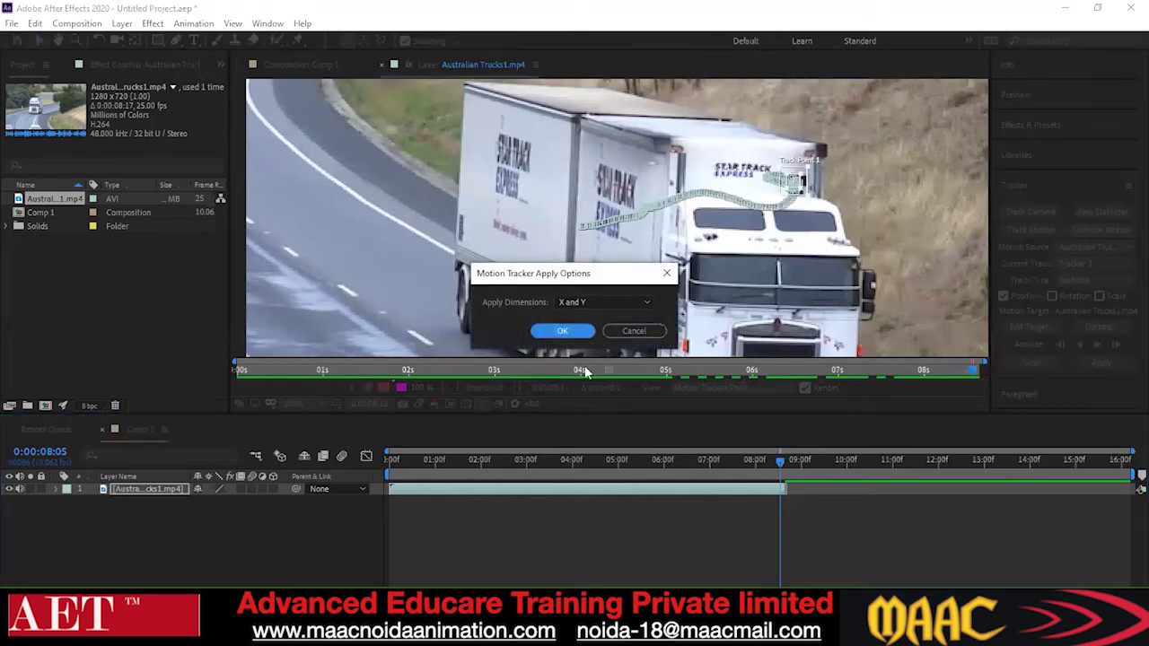
left_click(563, 333)
- Play the stabilized composition from the first frame and scrub back through it to examine the frame's movement around the truck
left_click_drag(779, 459, 390, 485)
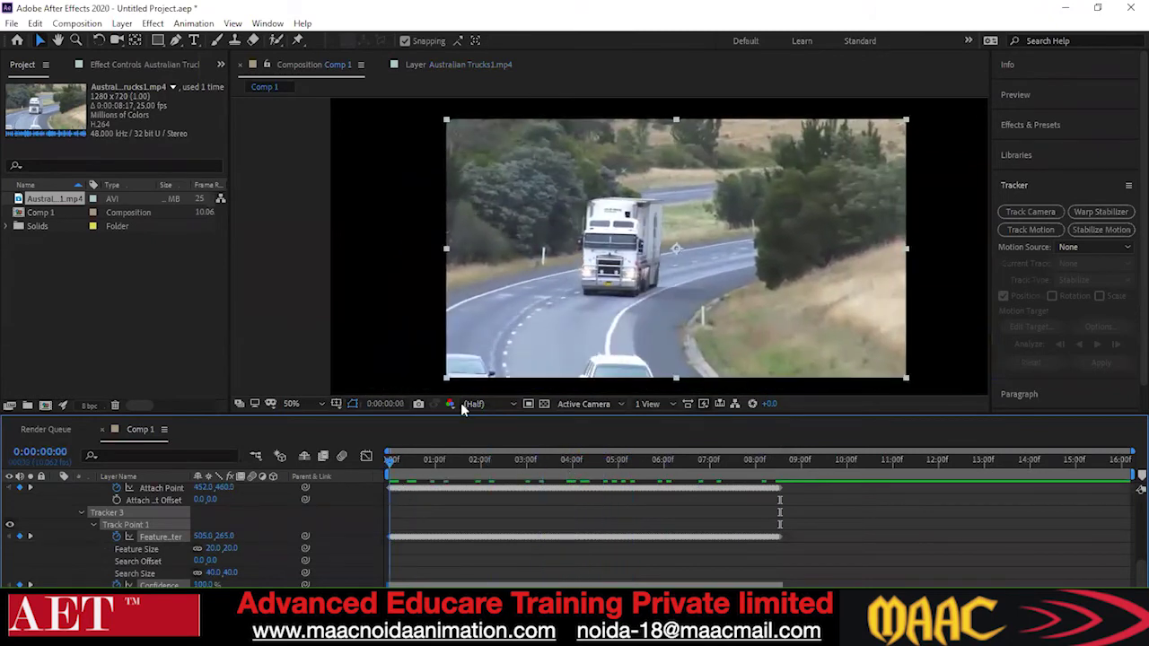
key("space")
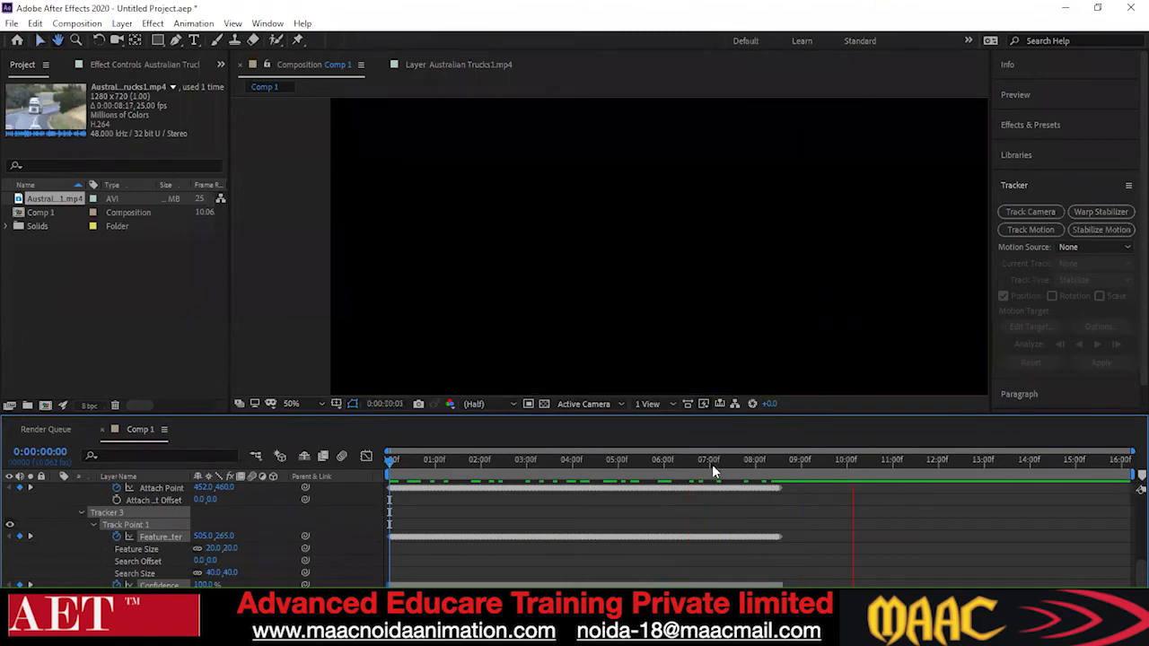
left_click_drag(816, 461, 607, 560)
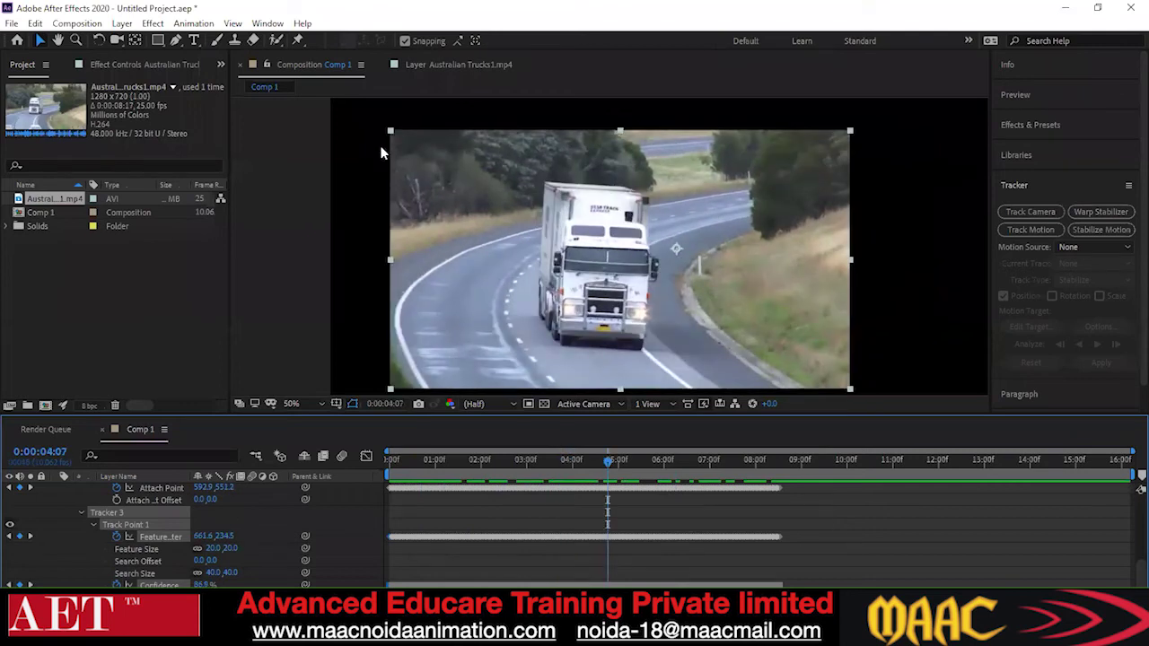
left_click_drag(617, 466, 391, 543)
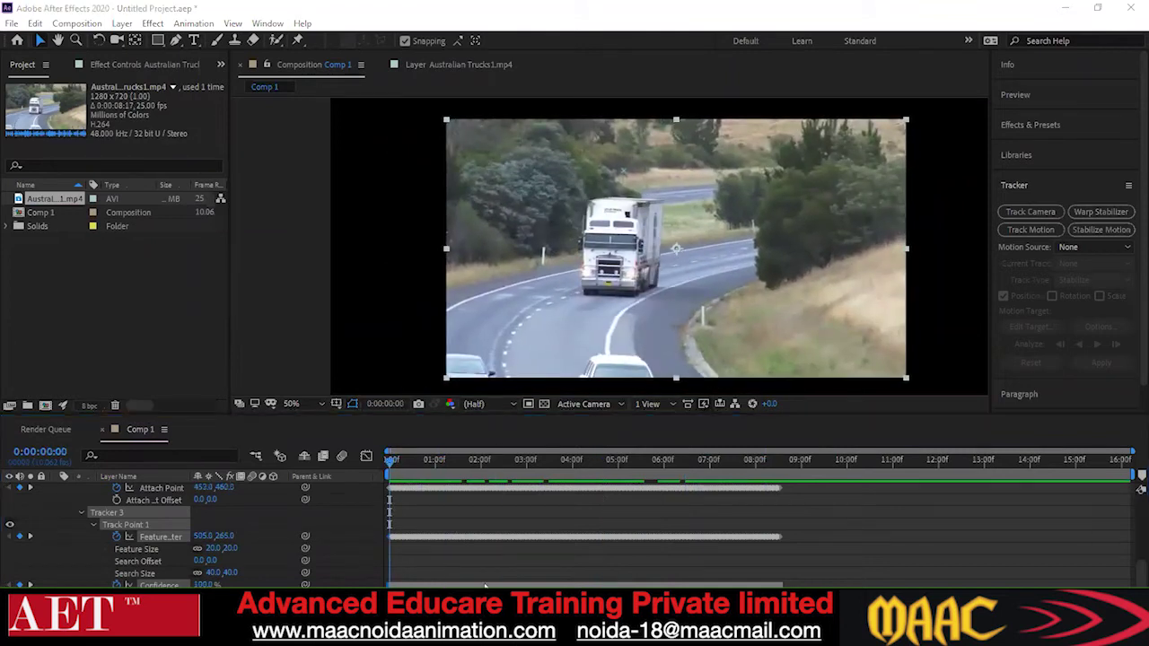
- Switch to File Explorer and preview the original Australian Trucks1 clip from the after effect\video folder on drive G, then close the player
key("super+e")
left_click(81, 440)
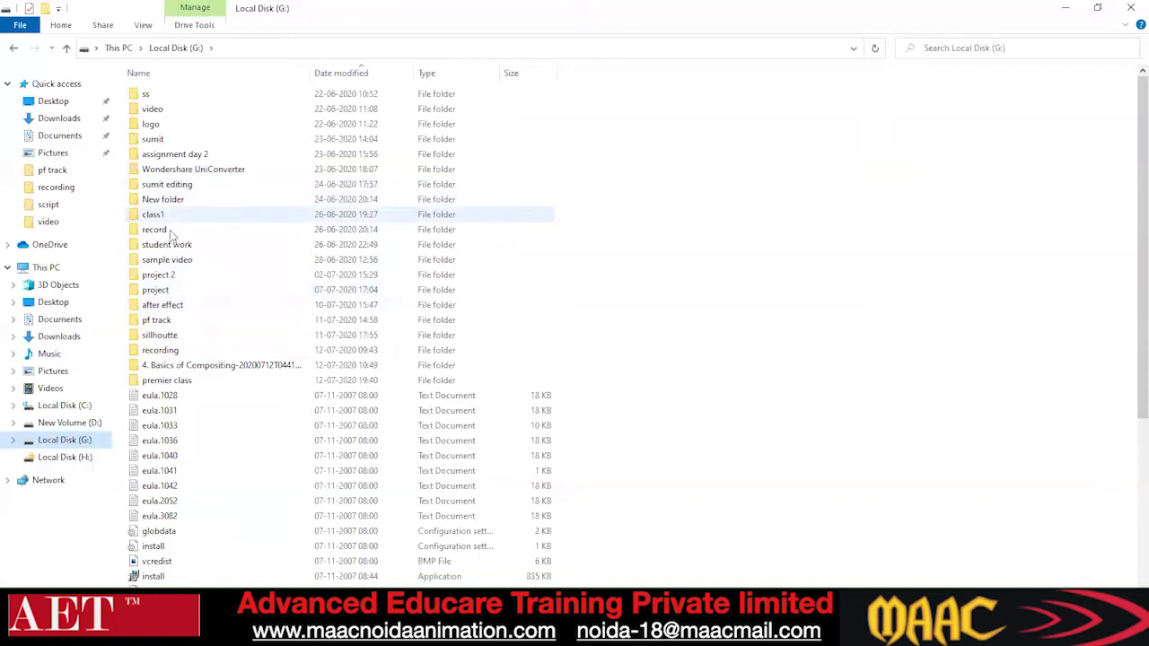
double_click(167, 307)
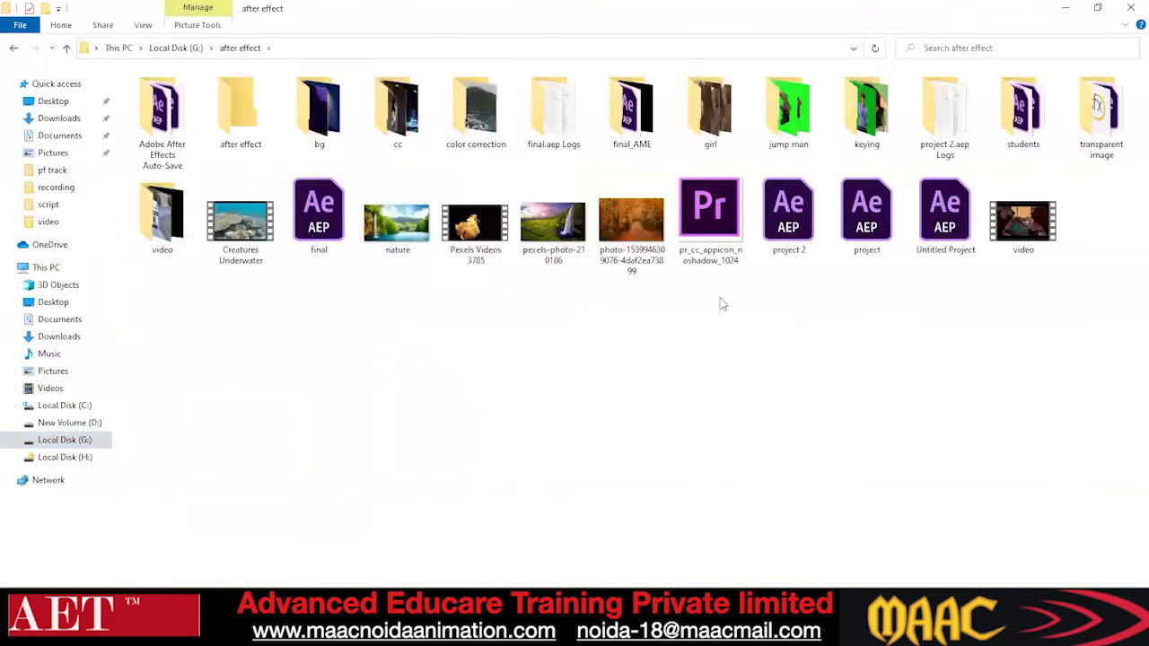
double_click(186, 230)
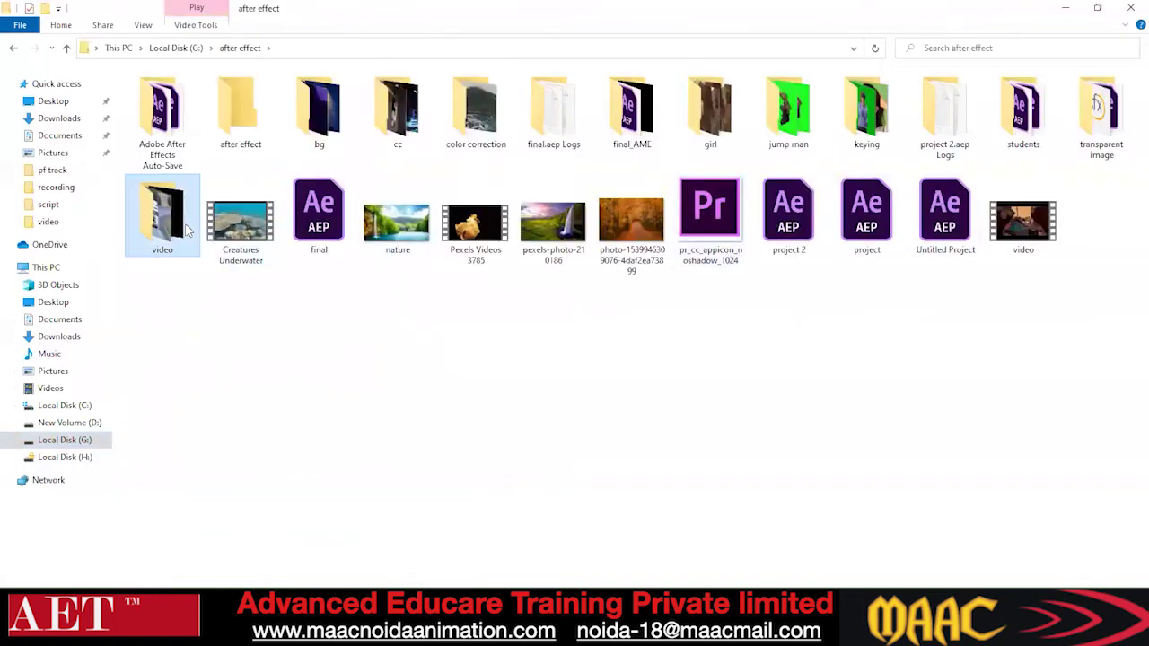
double_click(179, 111)
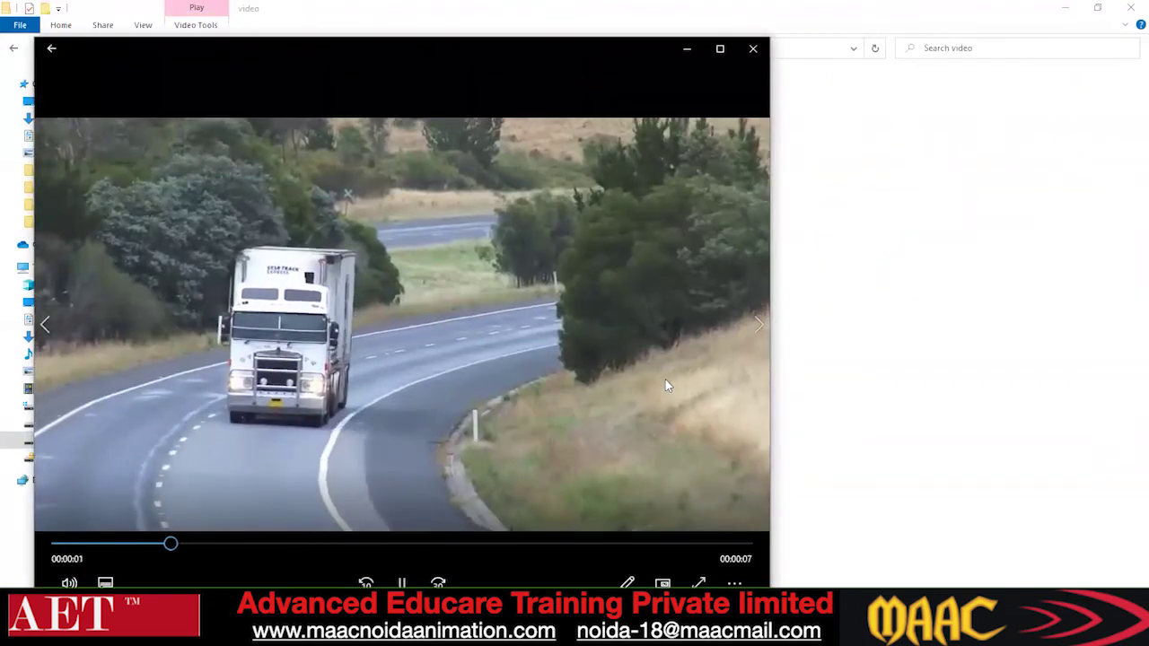
left_click(754, 50)
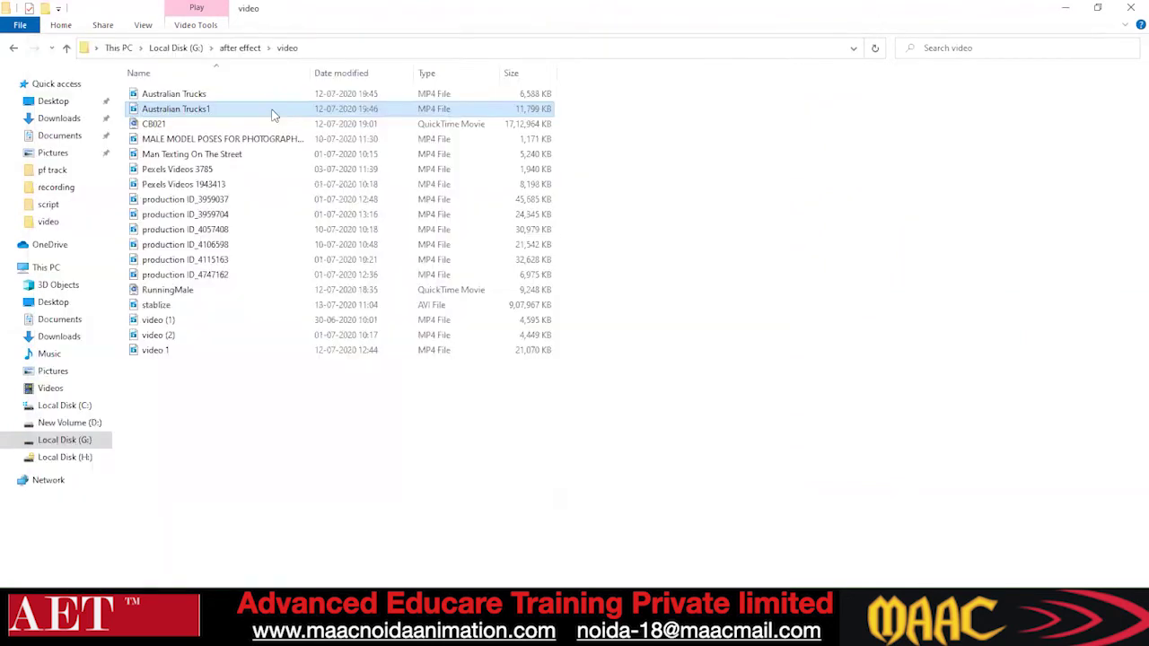
- Open the original Australian Trucks1 clip with another program to view the unstabilized footage
right_click(176, 113)
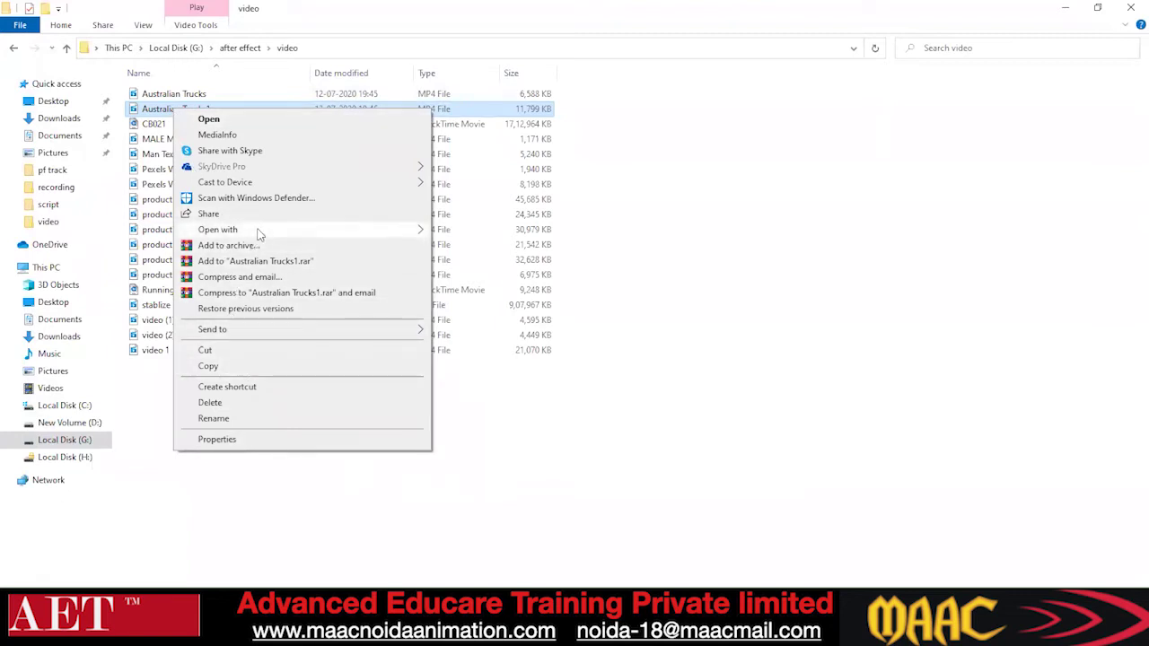
mouse_move(259, 234)
left_click(504, 325)
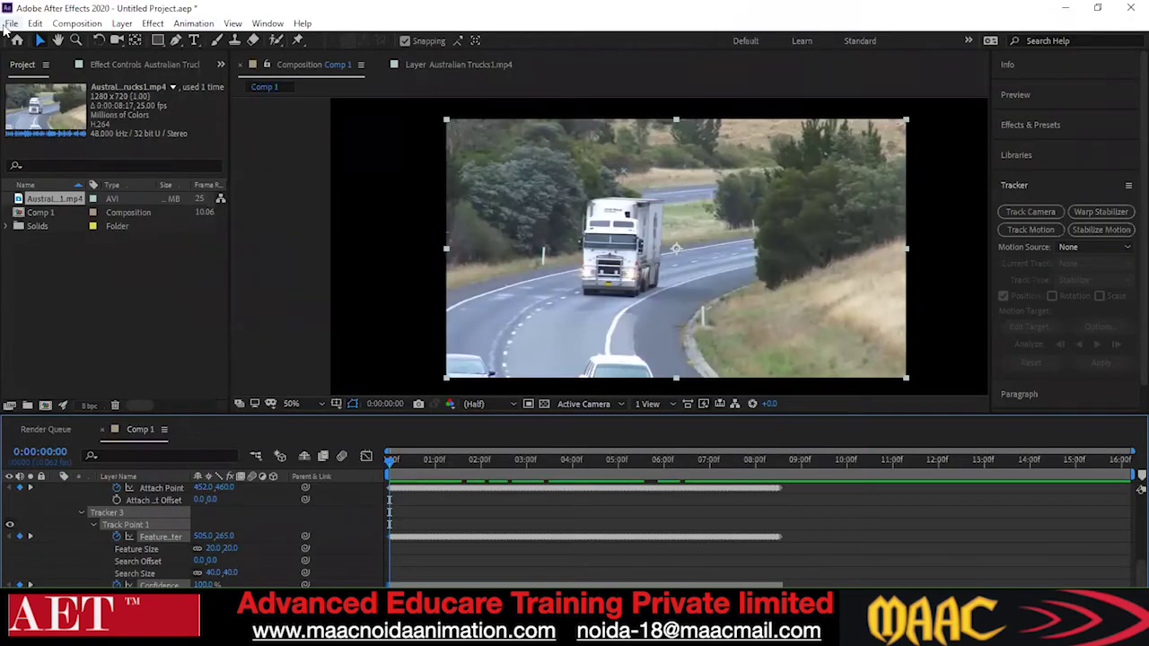
- Add Comp 1 to the render queue and use AVI as its output module format
left_click(9, 24)
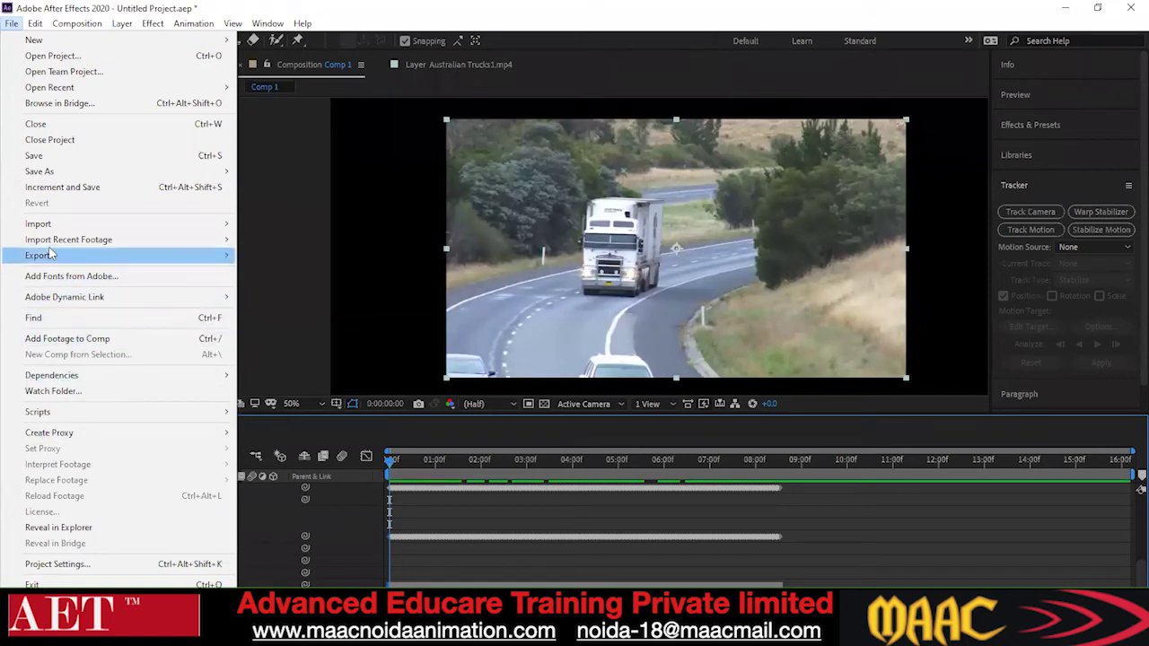
mouse_move(52, 255)
left_click(342, 272)
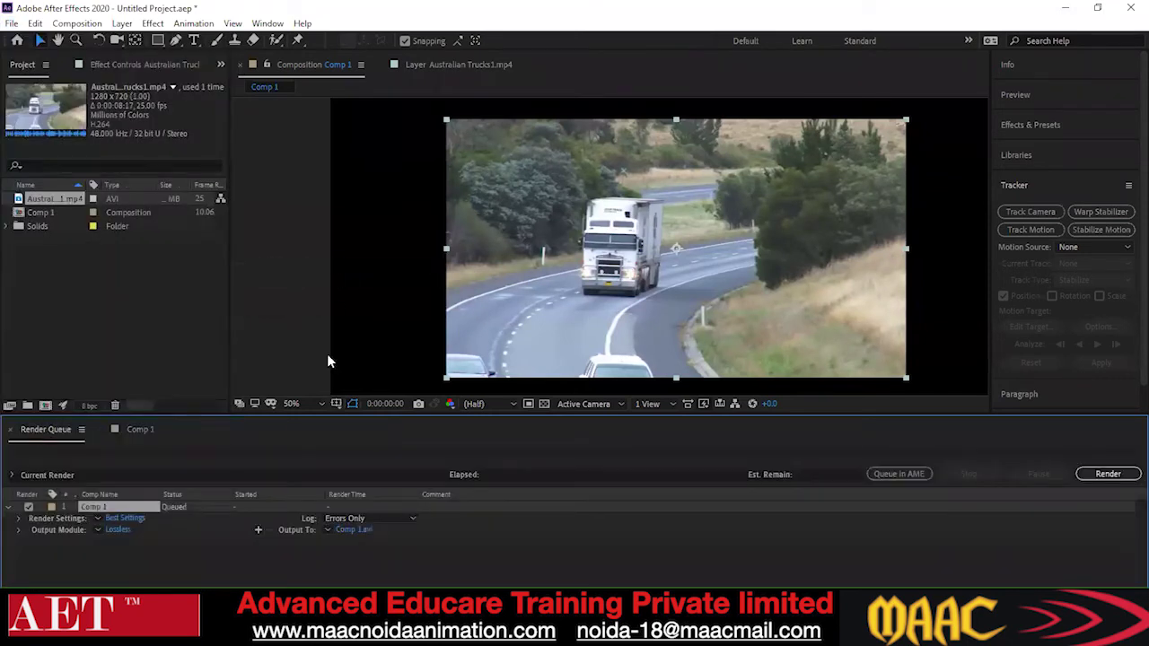
left_click(118, 530)
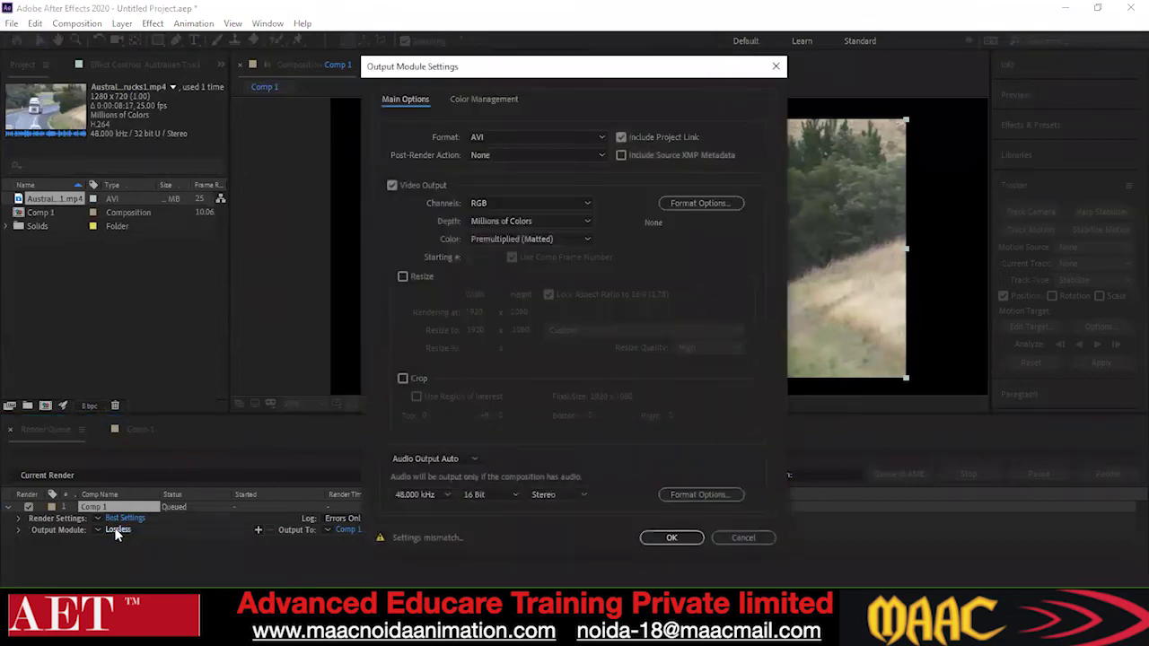
left_click(694, 538)
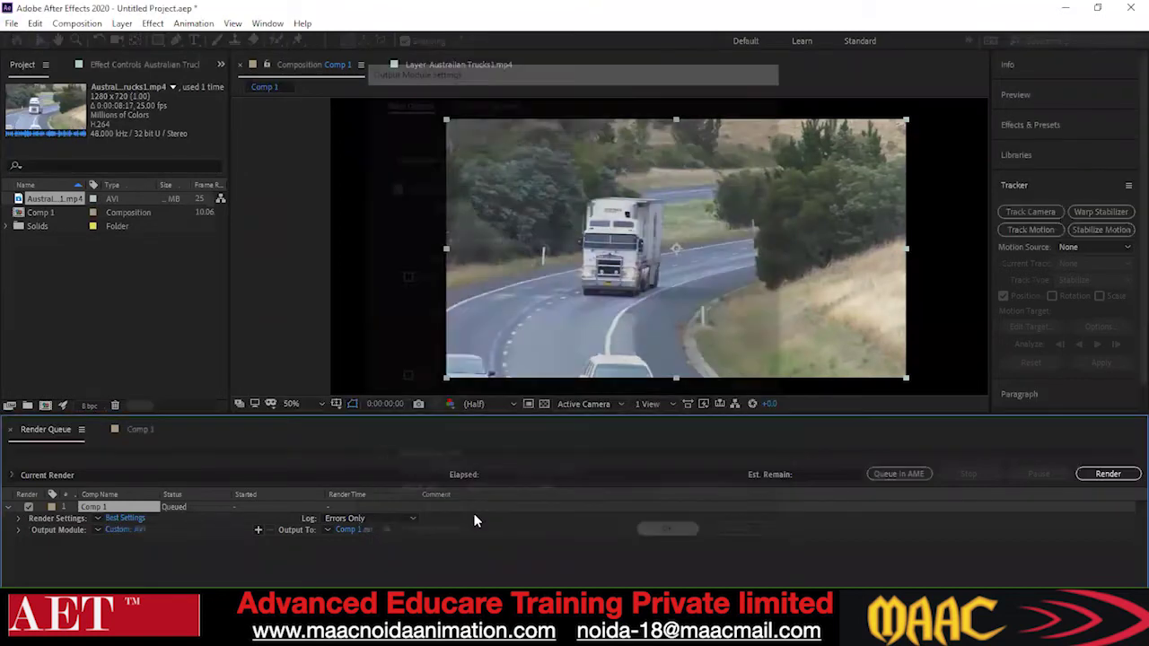
- Set the render output to Comp 1.avi in the after effect folder on drive G and render it
left_click(357, 528)
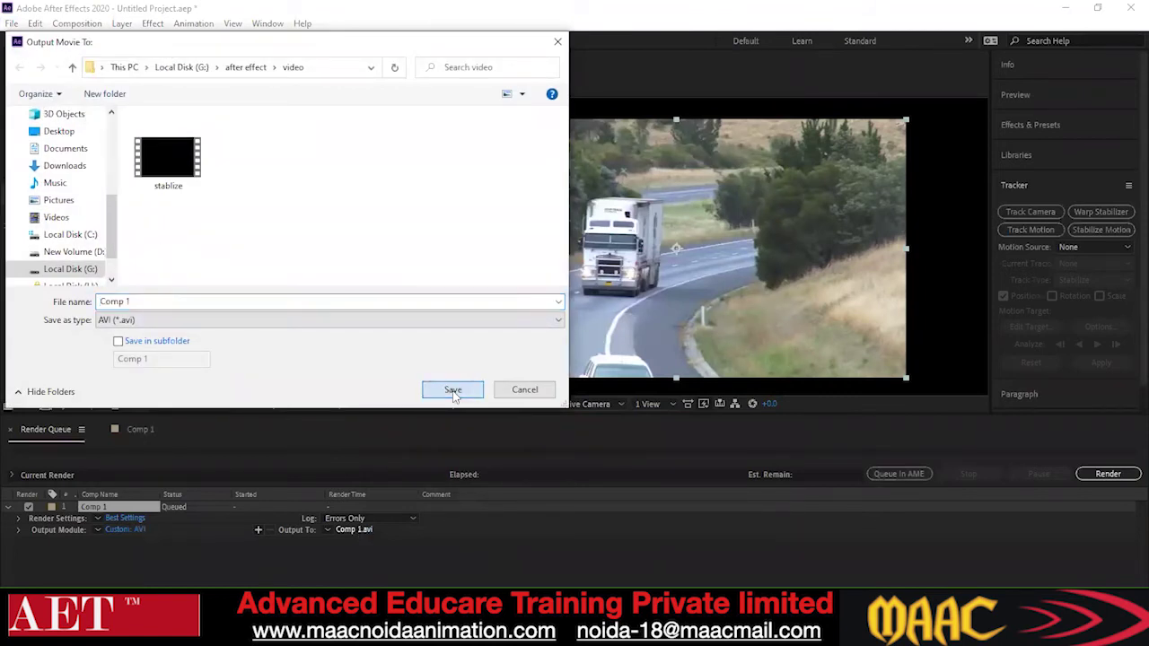
left_click(72, 66)
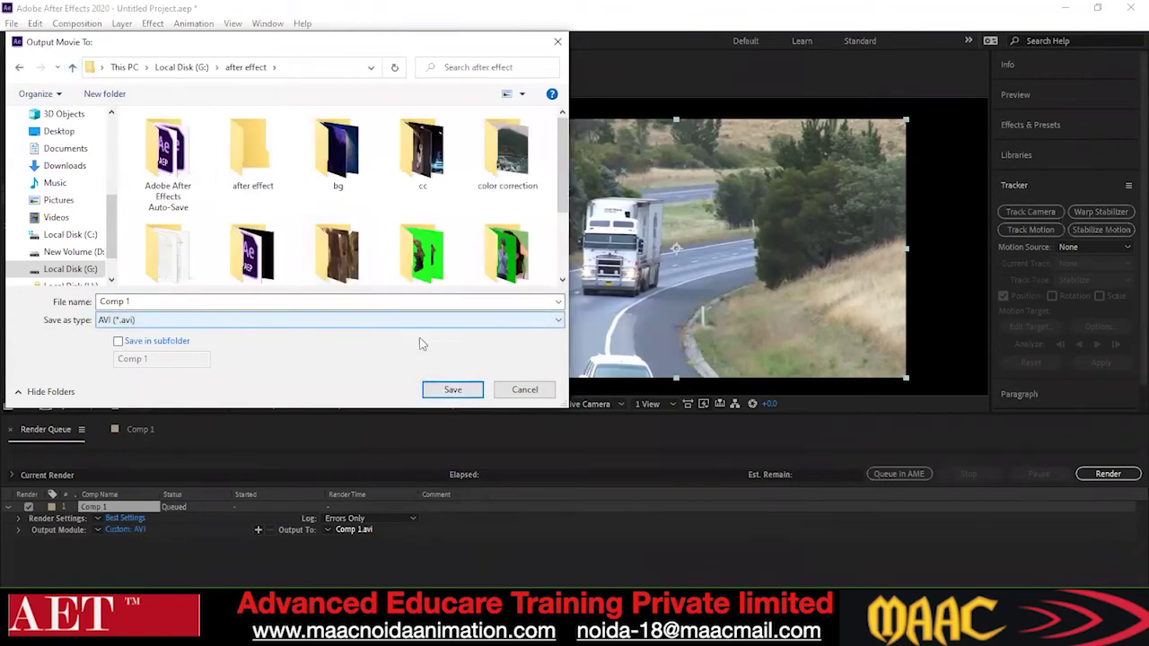
left_click(439, 392)
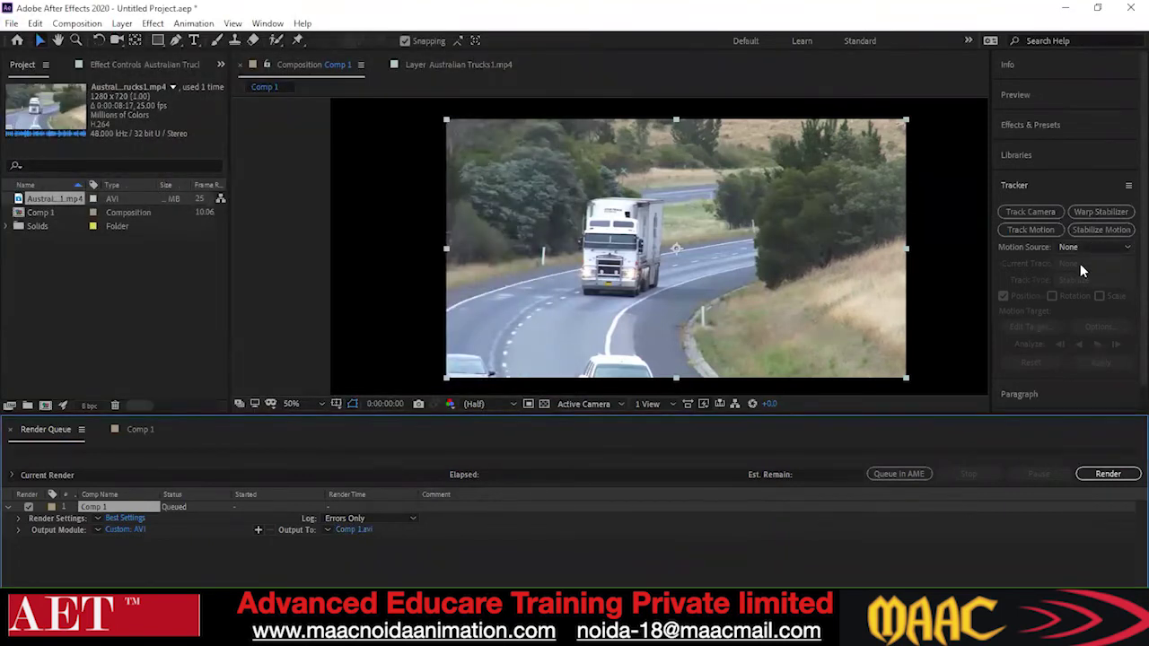
left_click(1104, 476)
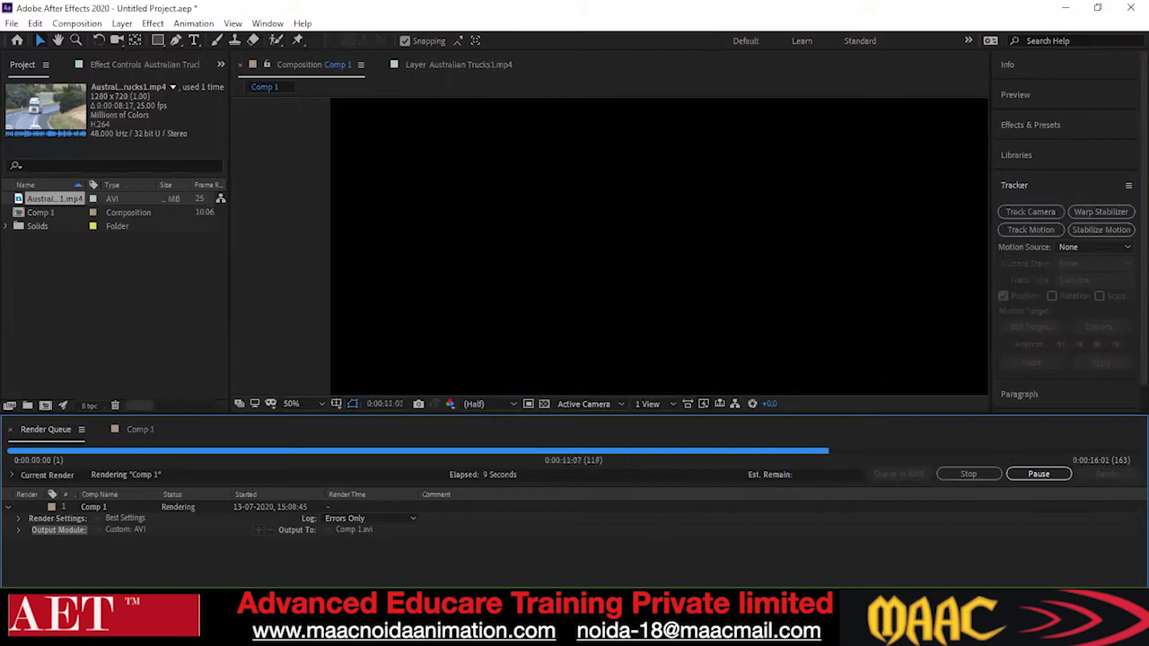
- Switch to File Explorer and open the rendered Comp 1 clip from the after effect folder with VLC media player
left_click(404, 631)
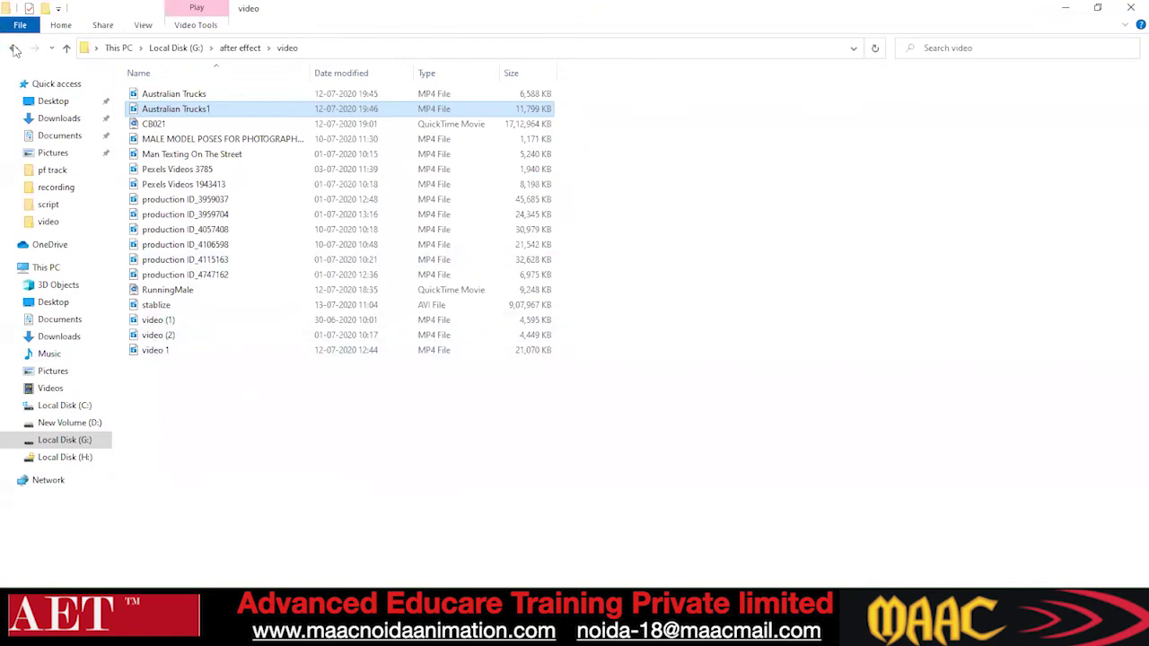
left_click(13, 47)
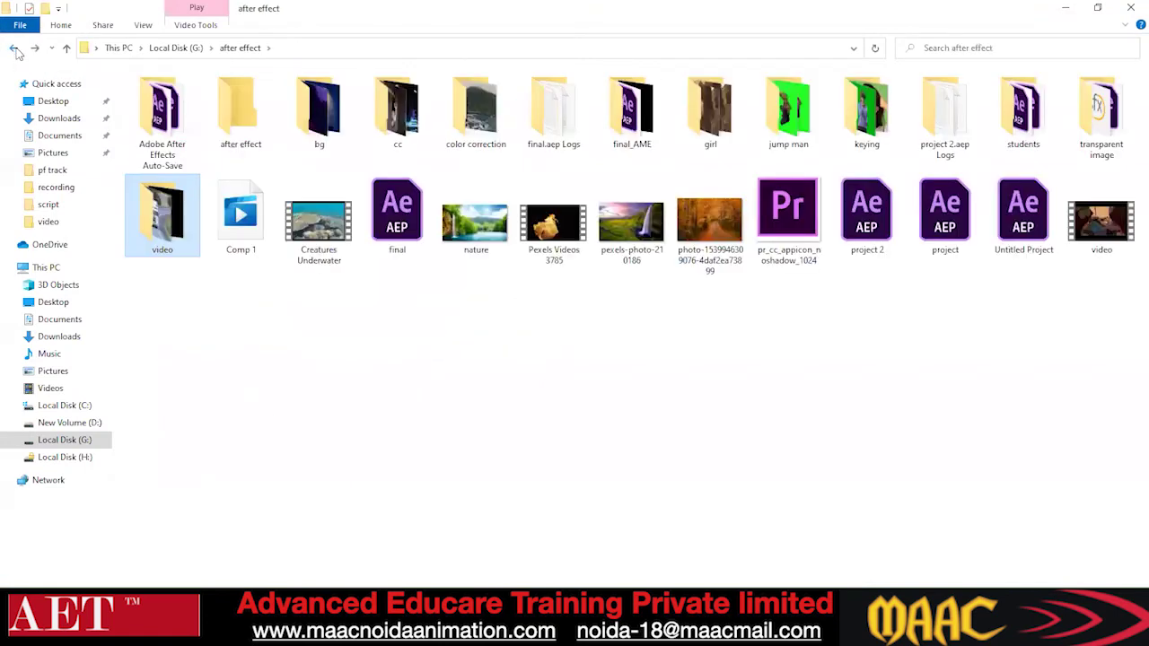
right_click(230, 235)
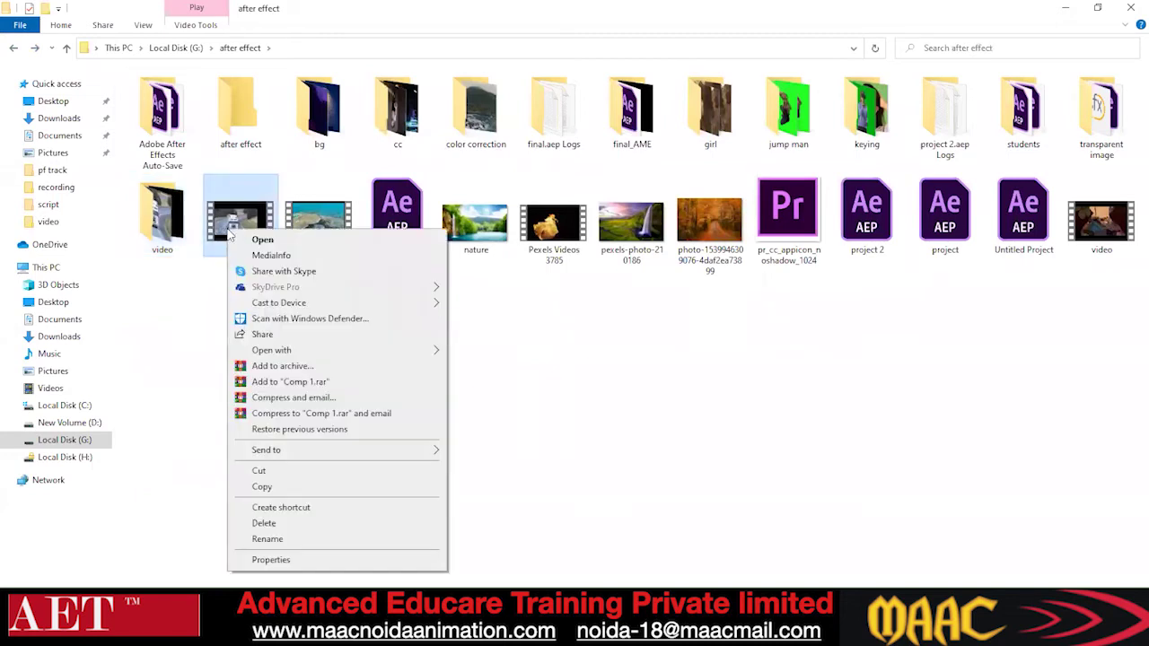
mouse_move(267, 358)
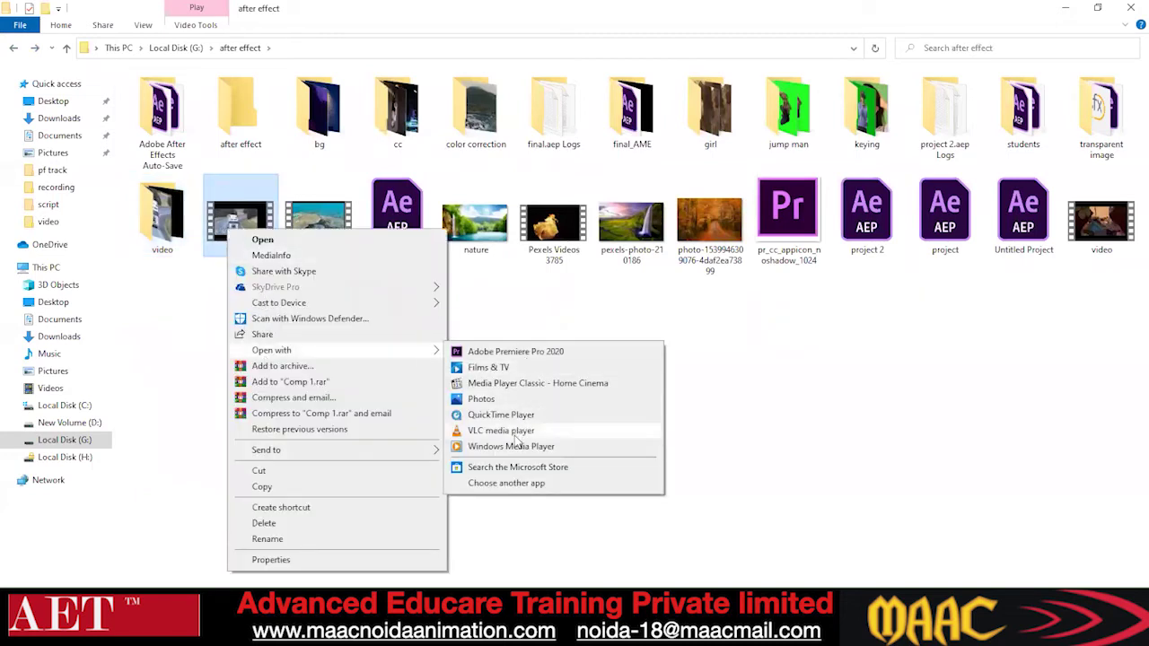
left_click(515, 436)
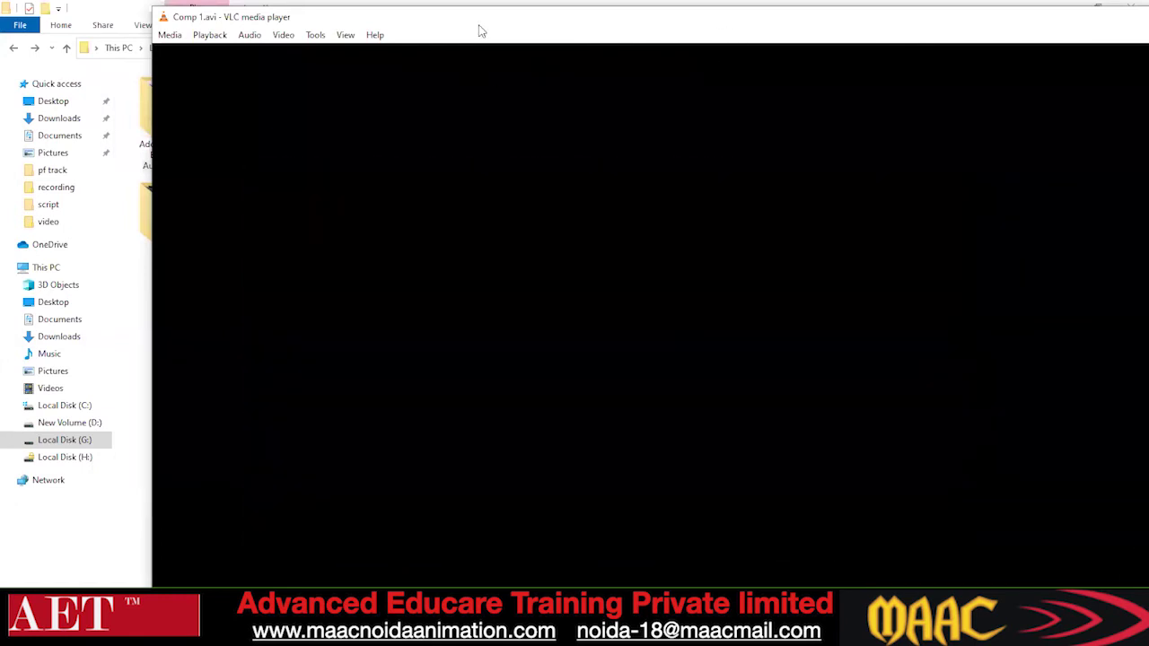
- Maximize the player, replay Comp 1.avi from the beginning, and close it
left_click(1085, 45)
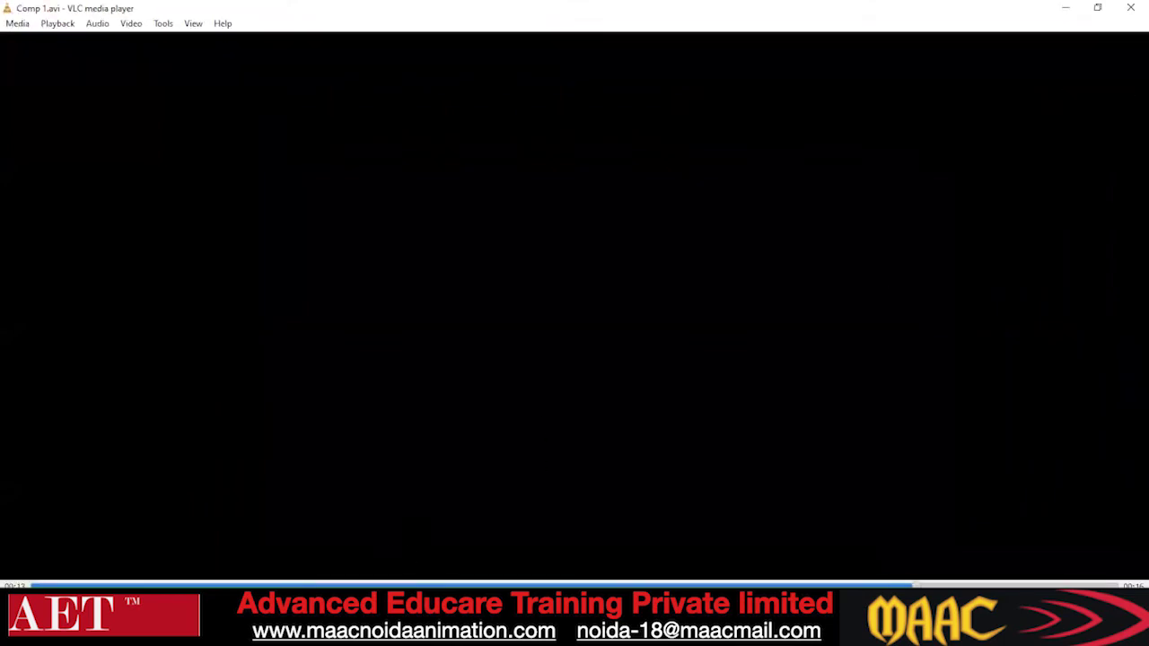
left_click_drag(950, 585, 28, 585)
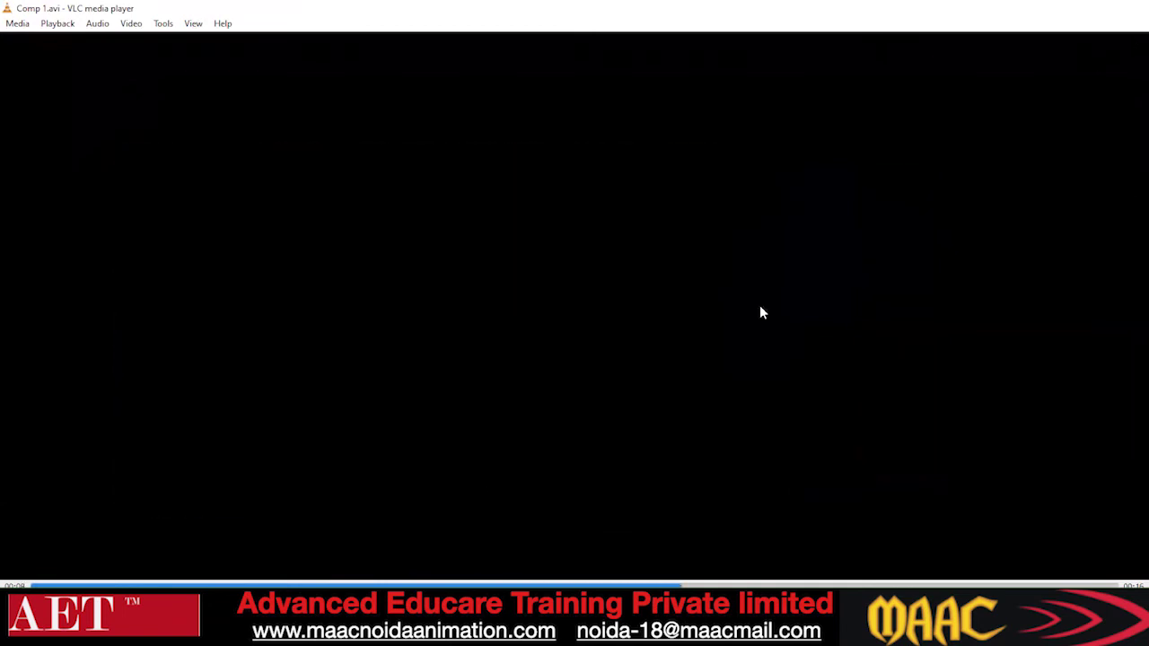
left_click(1131, 8)
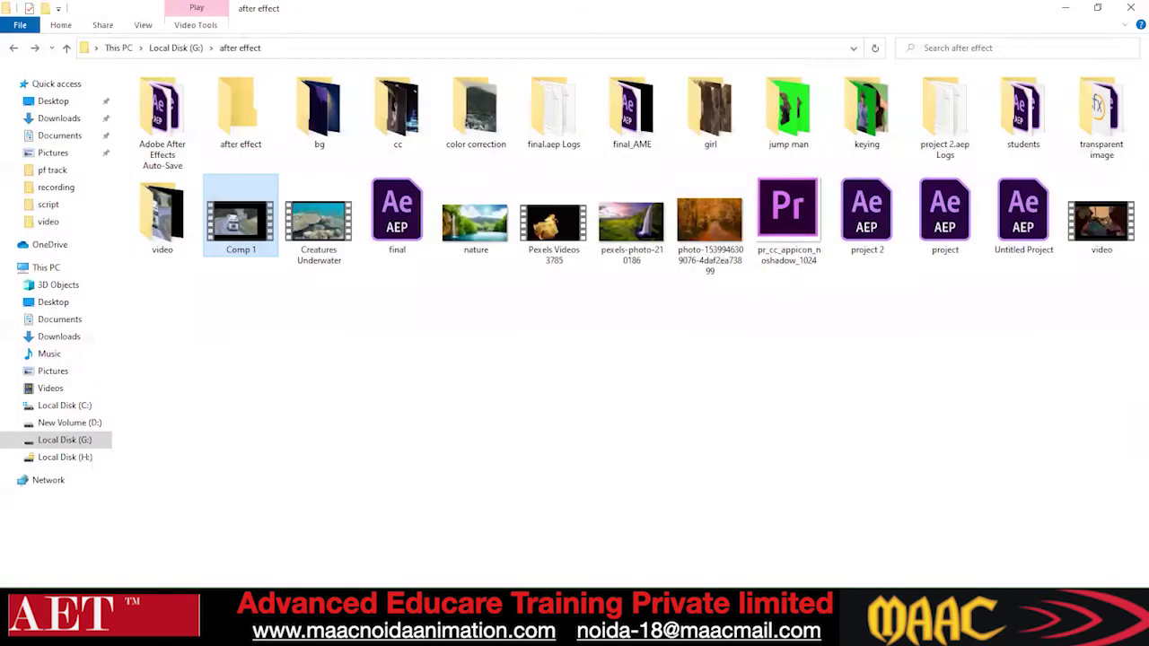
- Switch back to After Effects and scale up the truck footage layer to fill the Comp 1 frame without black borders
left_click(520, 614)
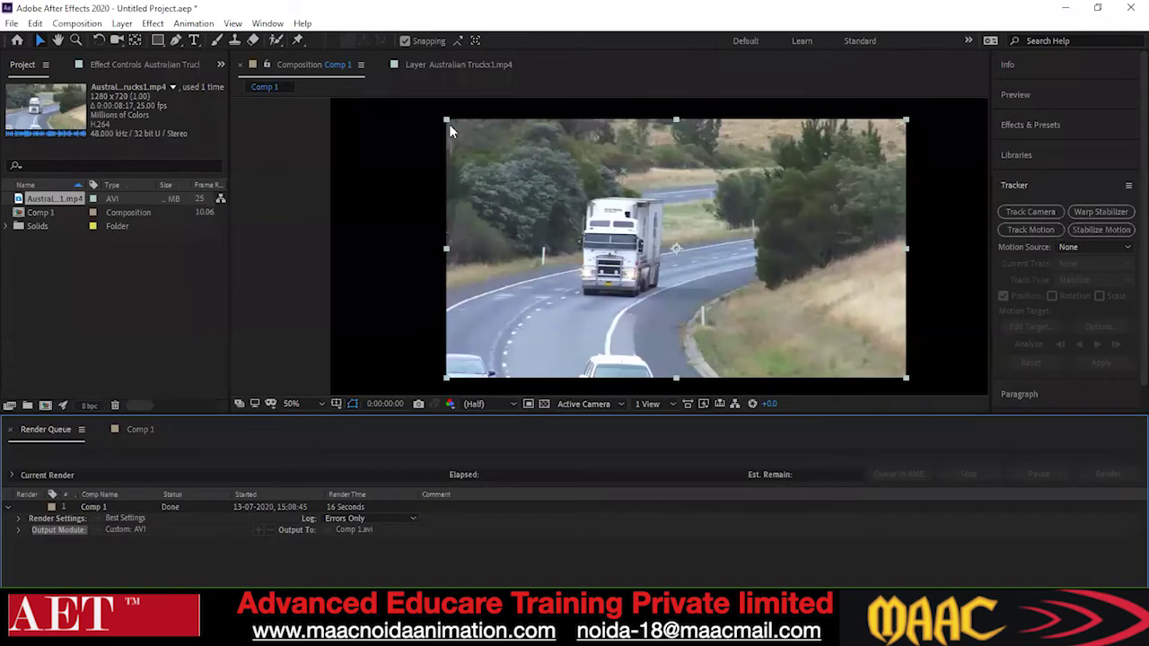
left_click_drag(447, 122, 424, 110)
scroll(446, 200, "down", 1)
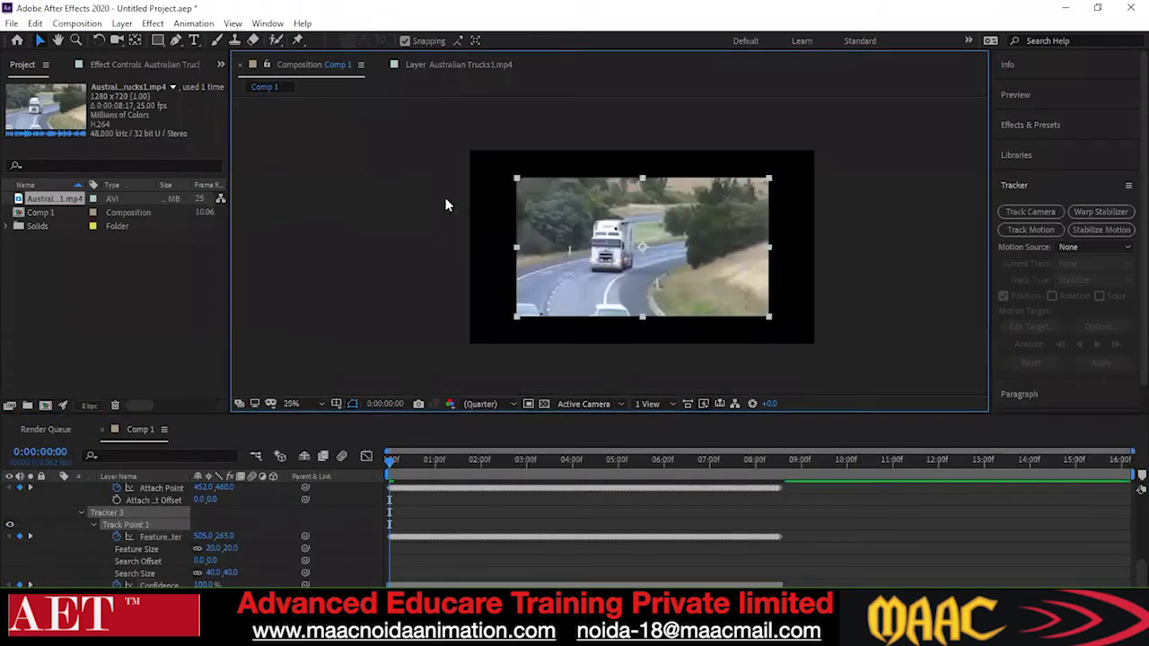
left_click_drag(489, 340, 467, 350)
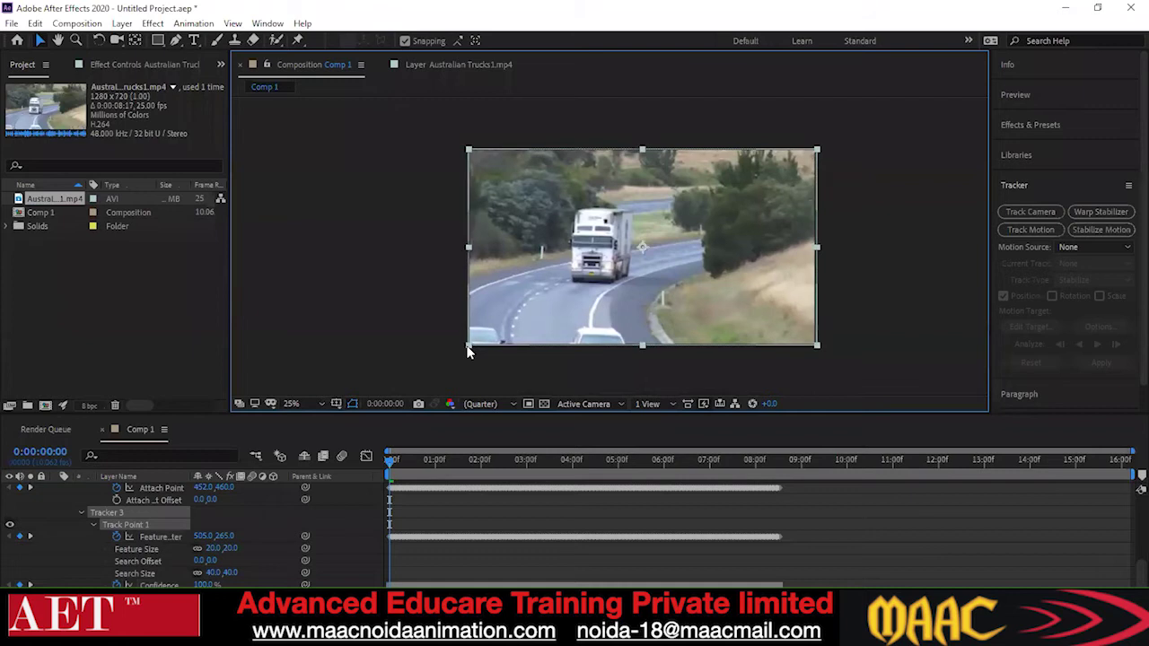
left_click(918, 280)
scroll(449, 251, "up", 3)
scroll(430, 258, "down", 3)
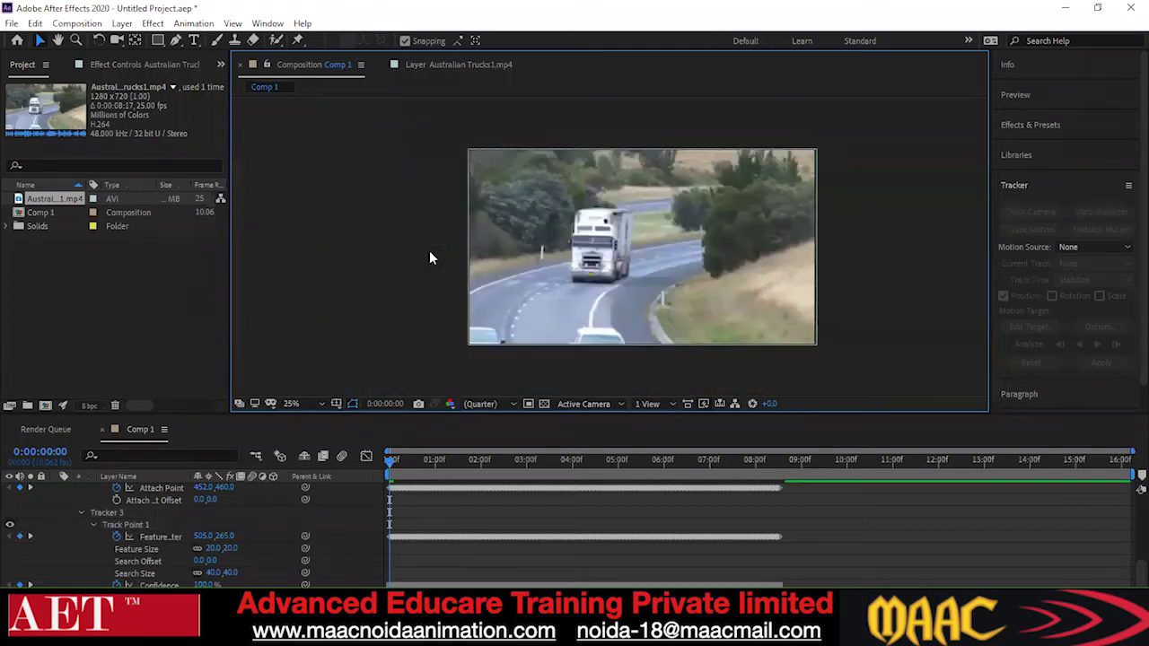
- Add Comp 1 to the render queue again and render it as Comp 1_1.avi in the after effect folder on drive G
left_click(11, 23)
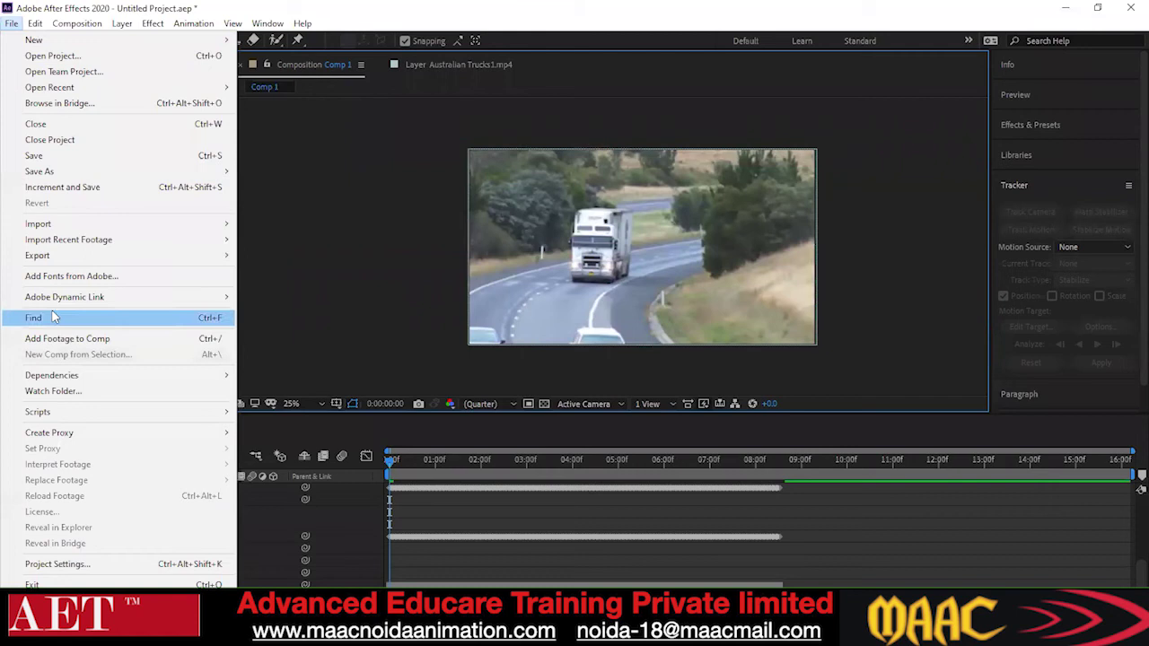
mouse_move(63, 258)
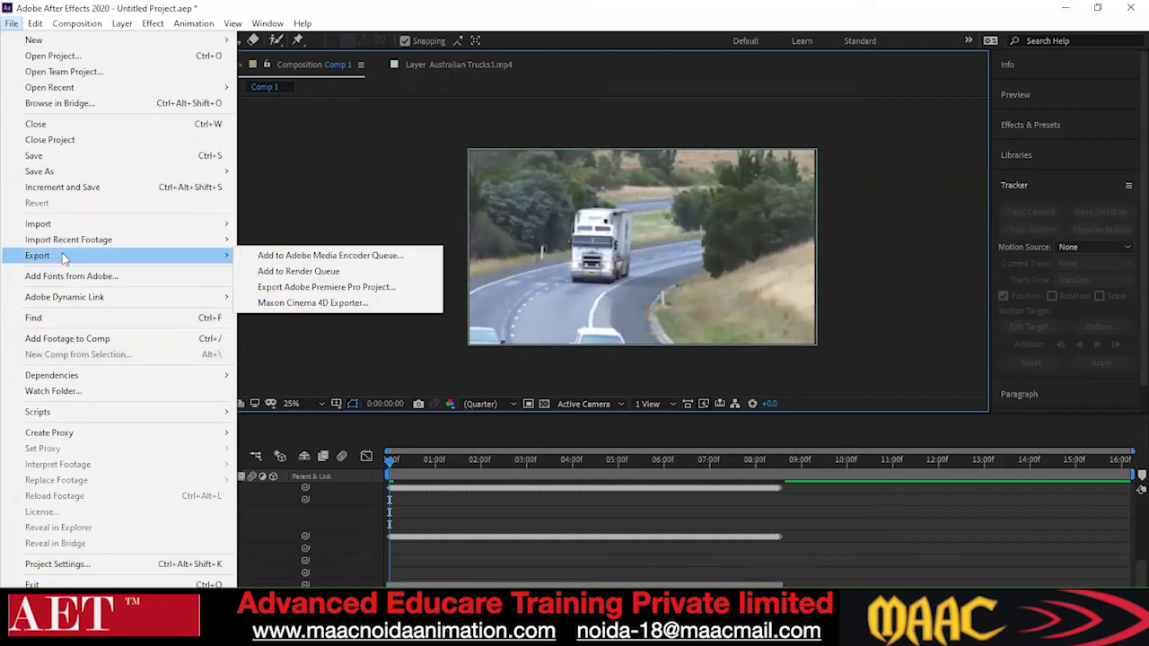
left_click(278, 272)
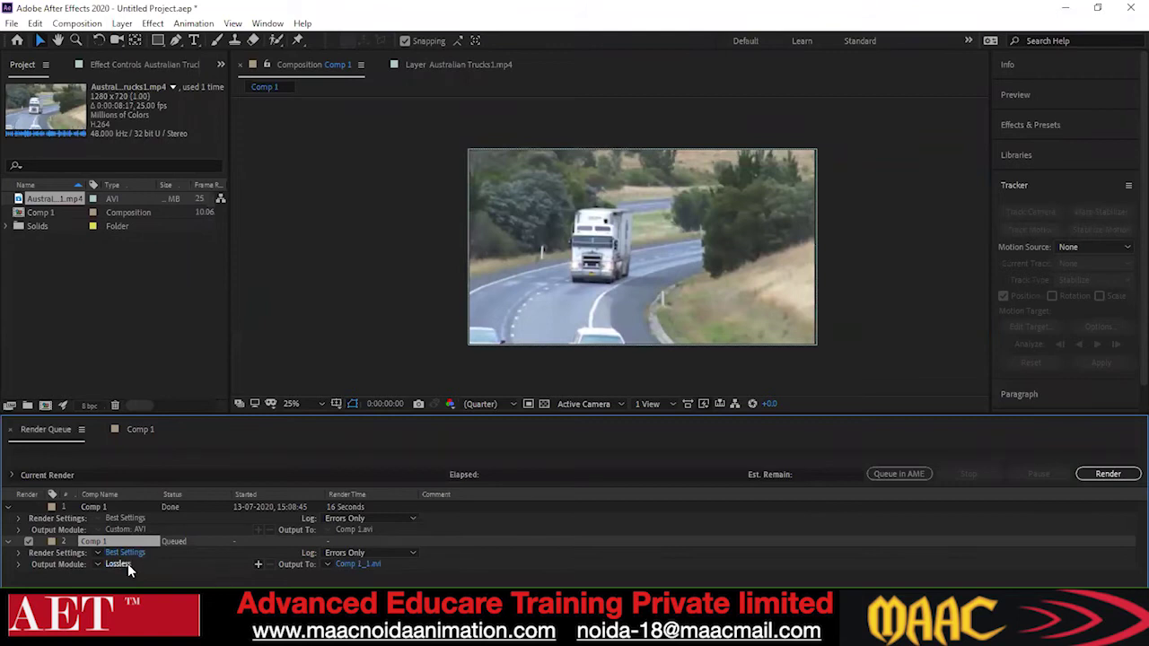
left_click(353, 564)
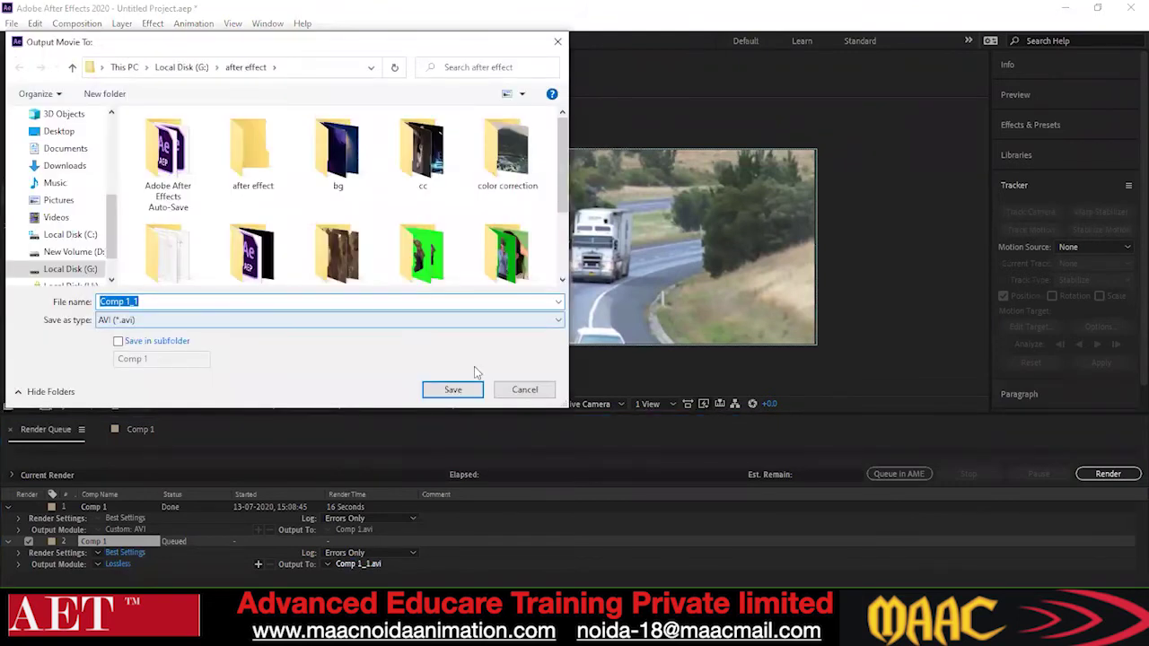
left_click(455, 389)
left_click(1105, 474)
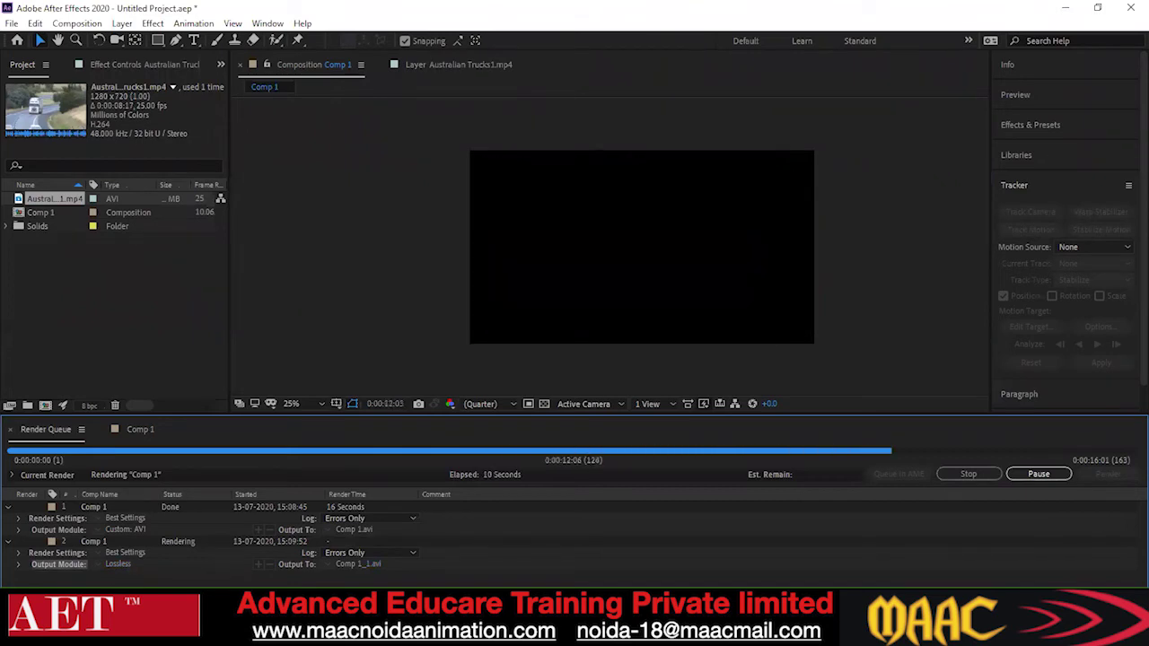
- Switch to File Explorer, play the rendered Comp 1_1 clip in VLC media player, and close the player
mouse_move(405, 633)
left_click(405, 561)
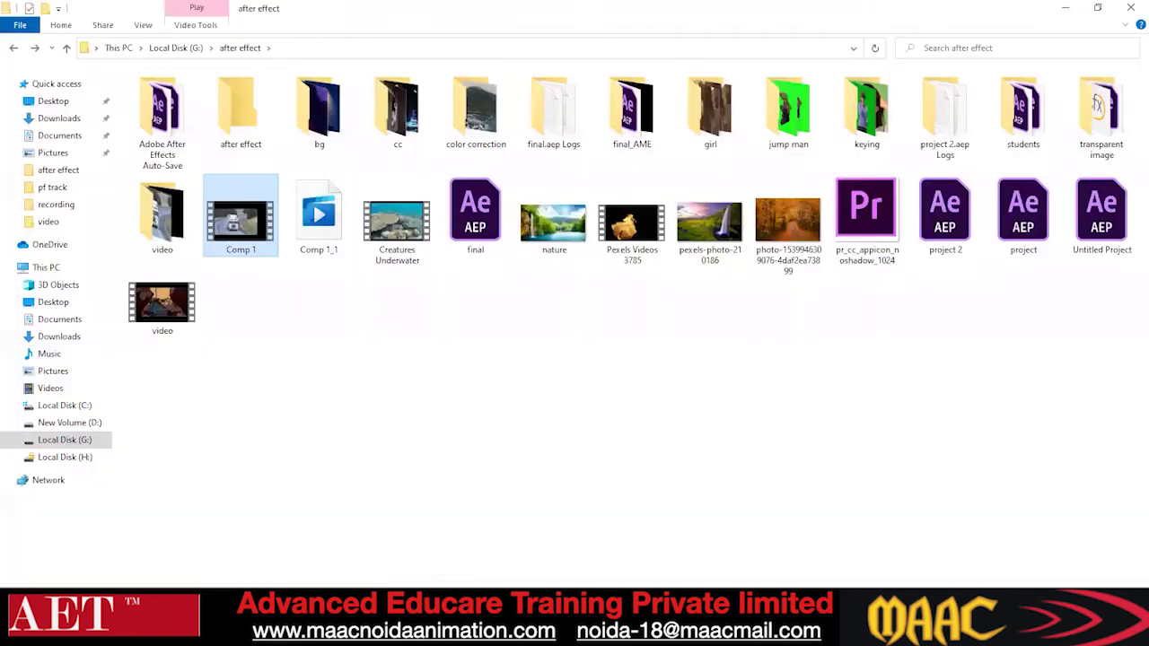
left_click(314, 235)
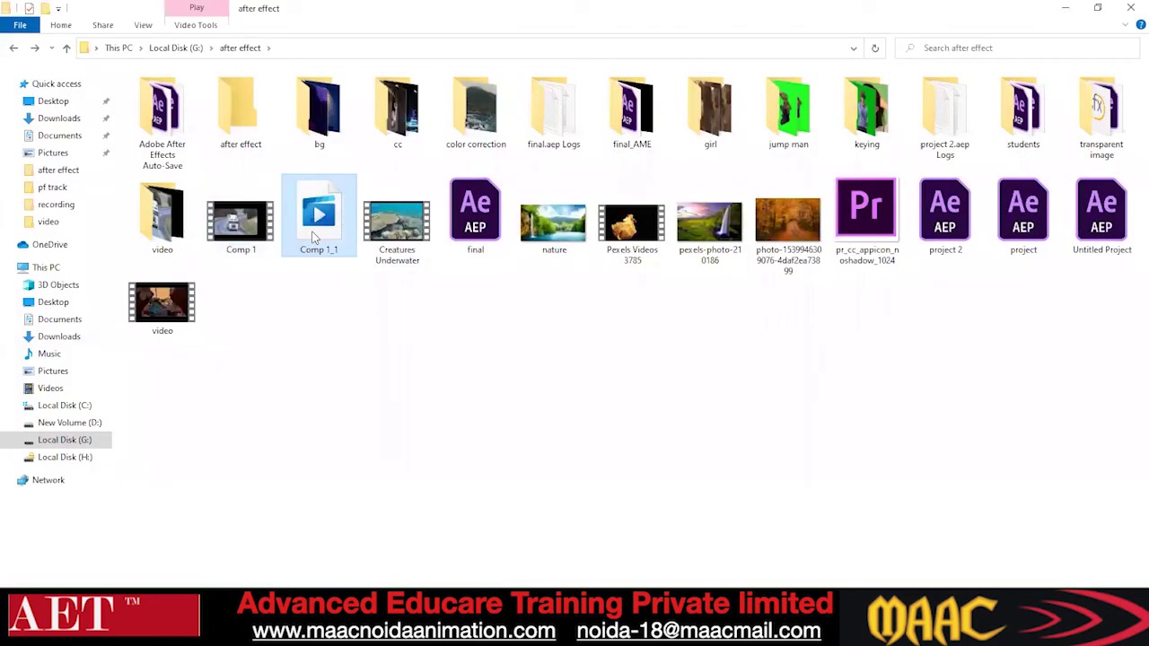
right_click(315, 235)
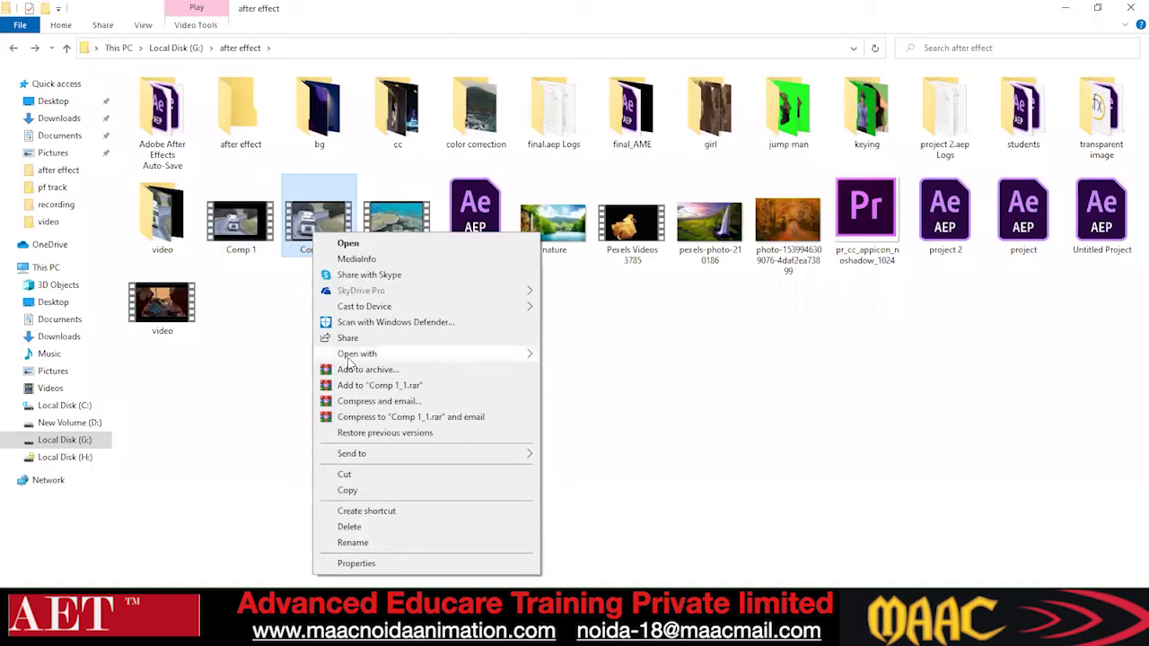
mouse_move(350, 359)
left_click(577, 434)
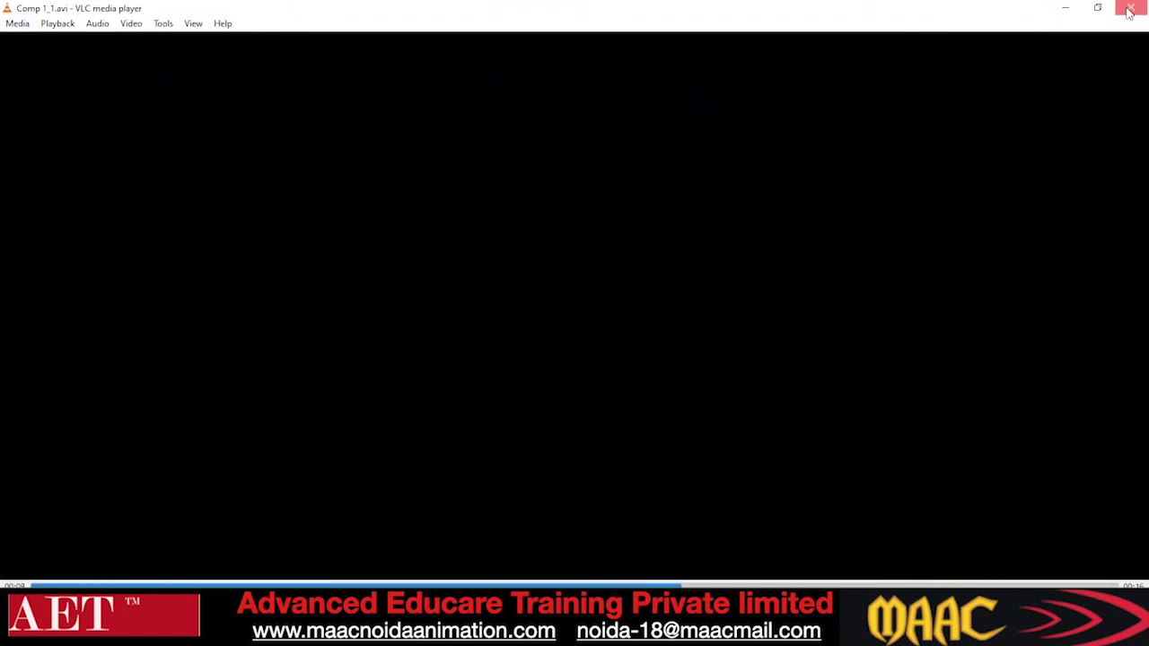
left_click(1130, 7)
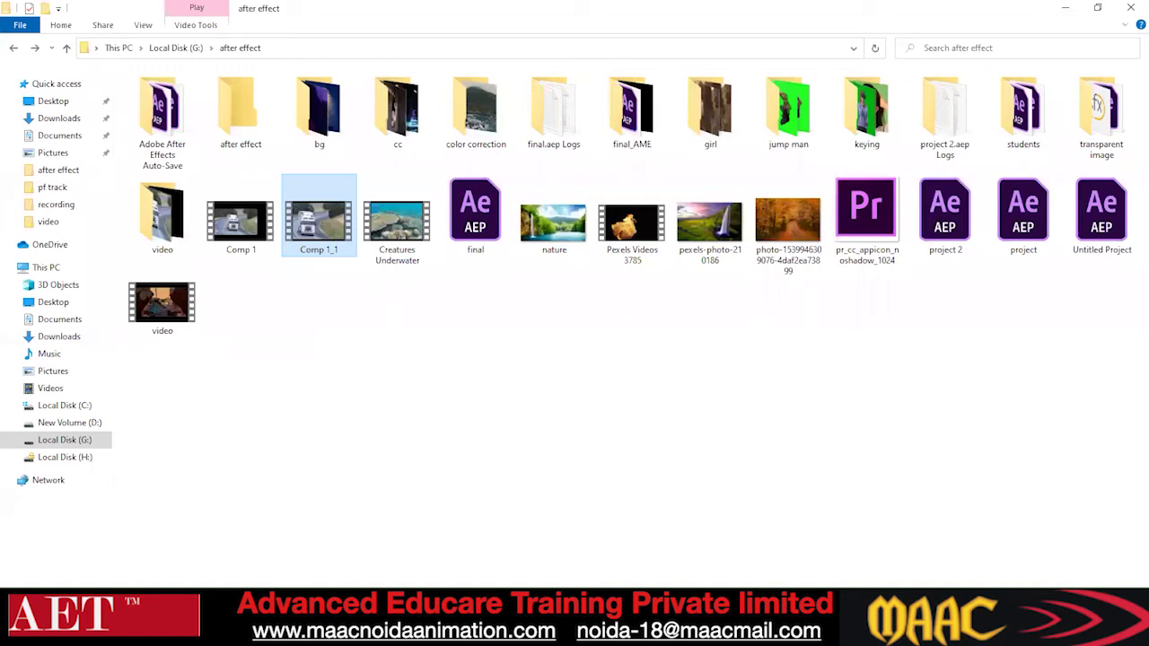
- Switch to Chrome and open the Pexels free stock videos page at pexels.com/videos/
mouse_move(510, 634)
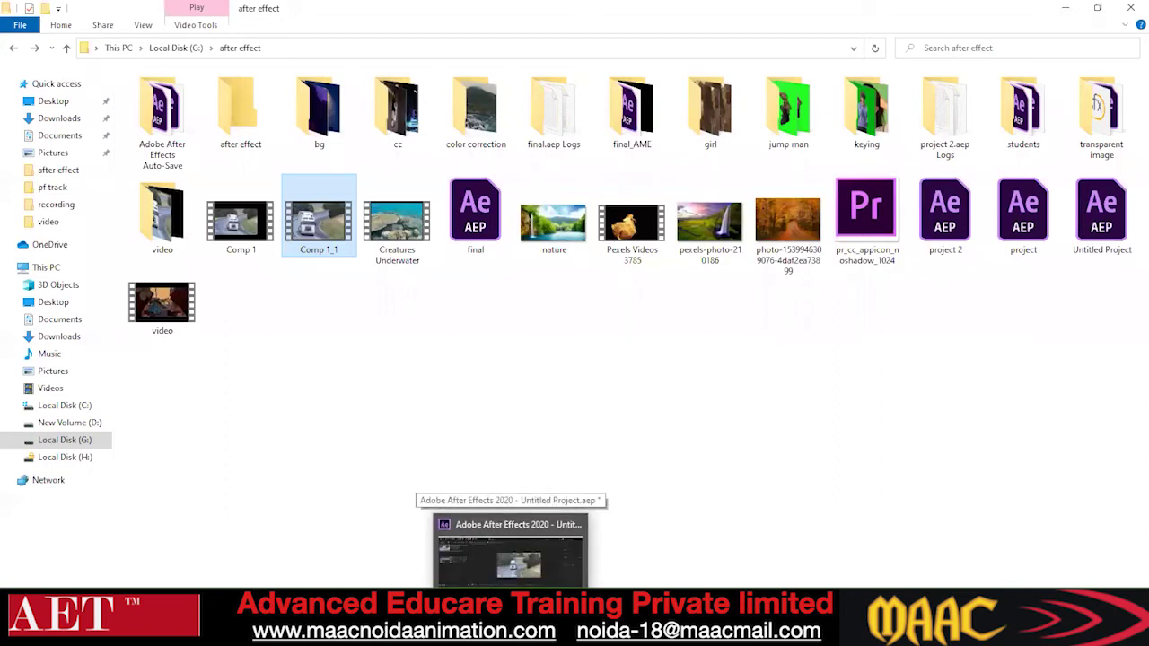
left_click(408, 634)
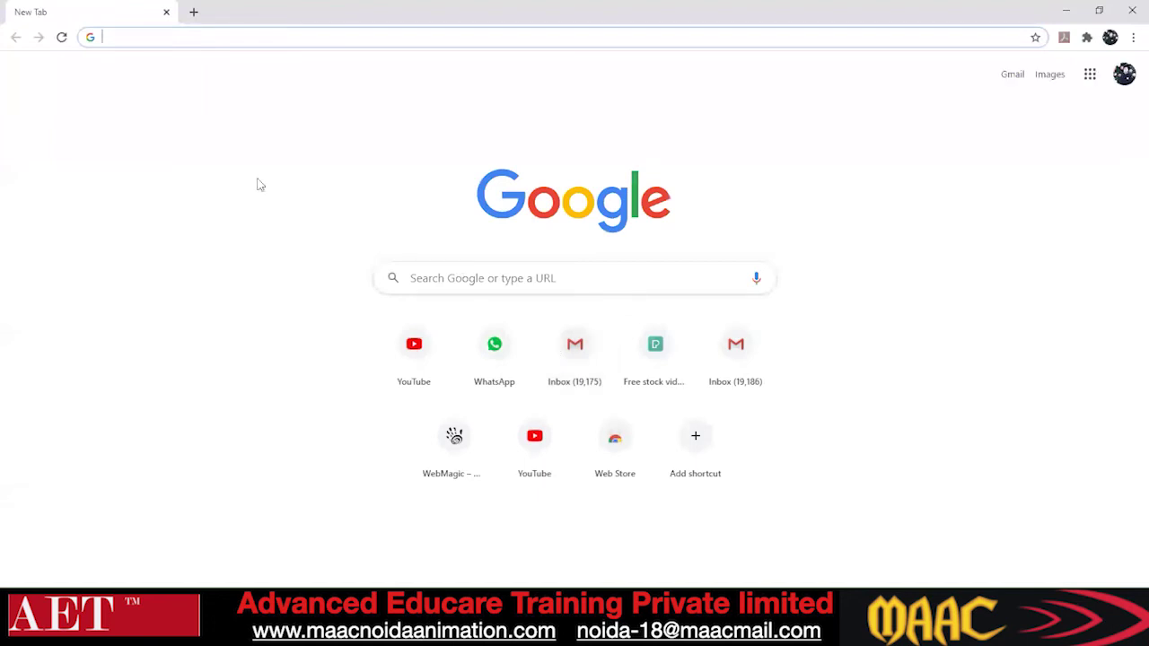
left_click(190, 36)
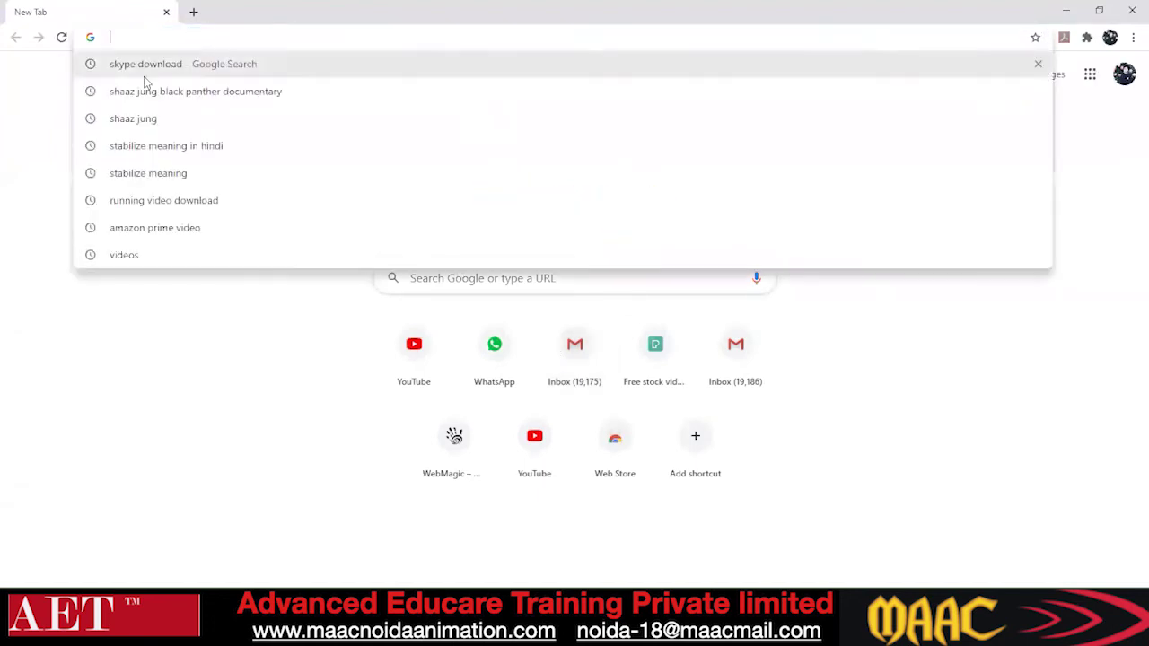
left_click(64, 126)
left_click(449, 267)
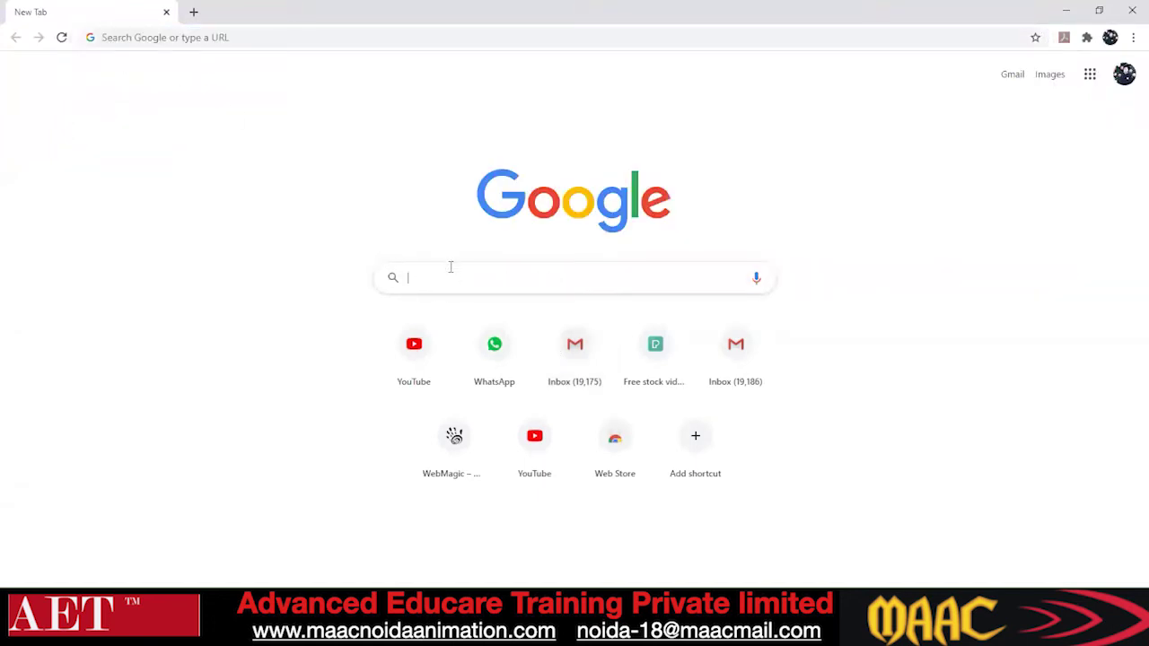
left_click(177, 36)
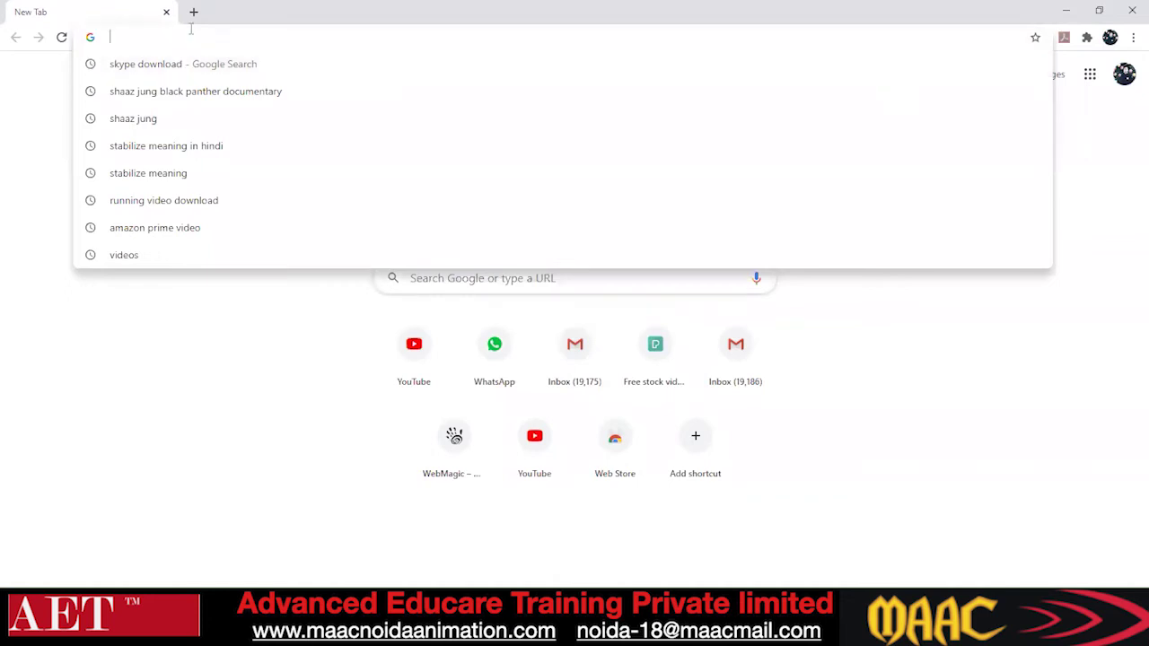
type("p")
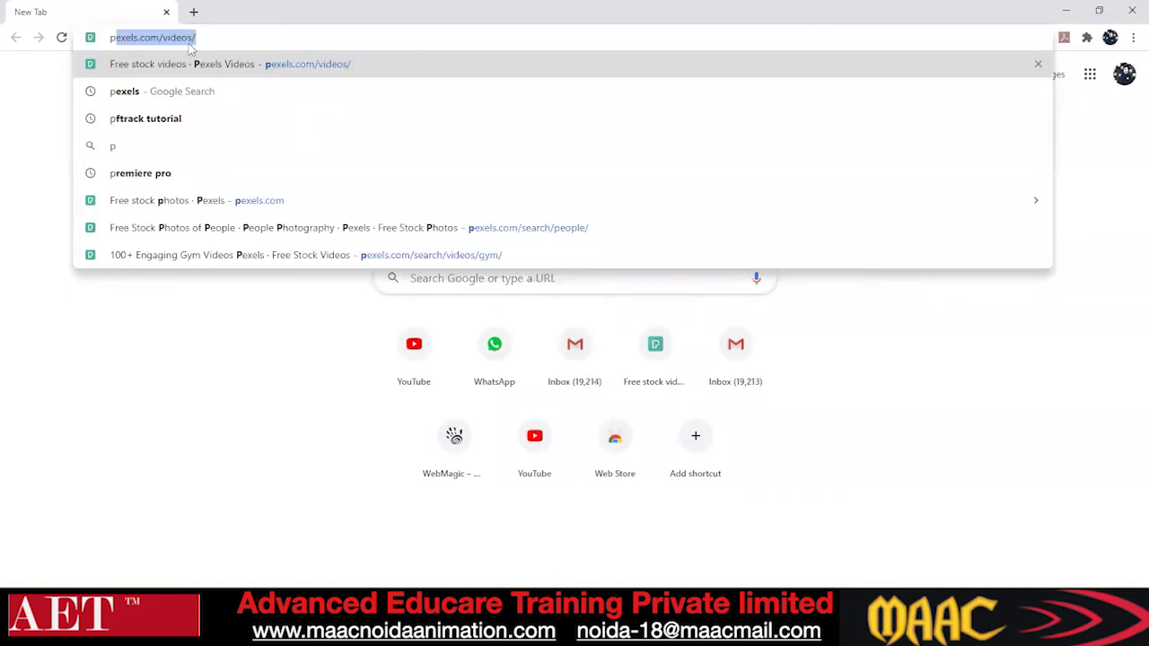
type("ex")
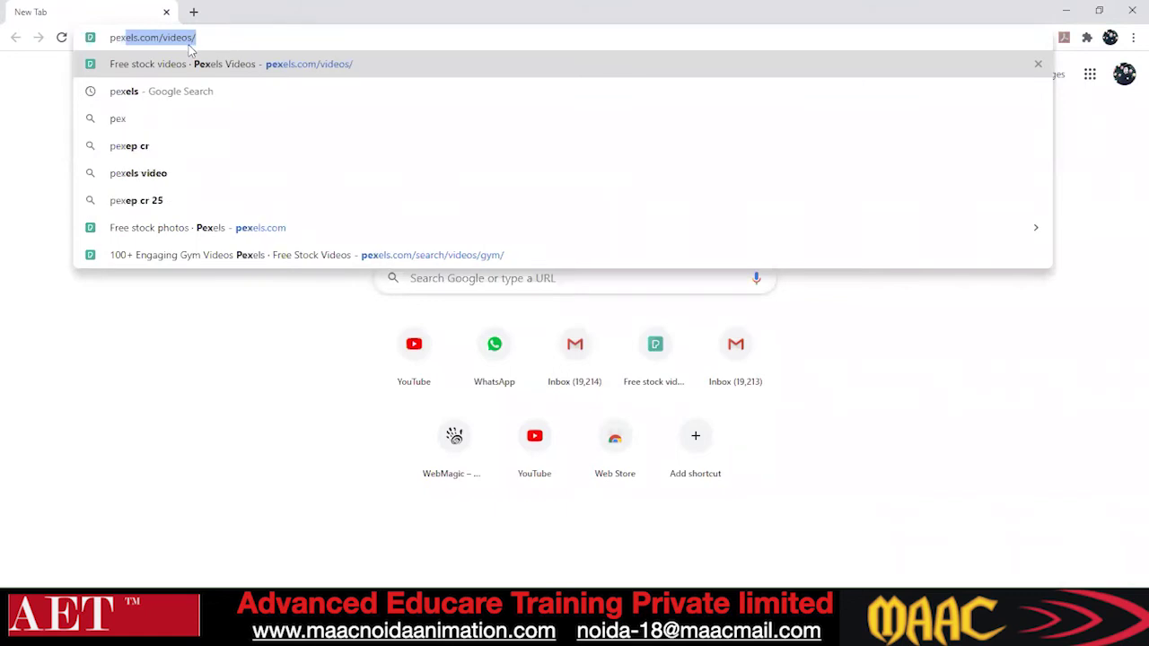
left_click(187, 62)
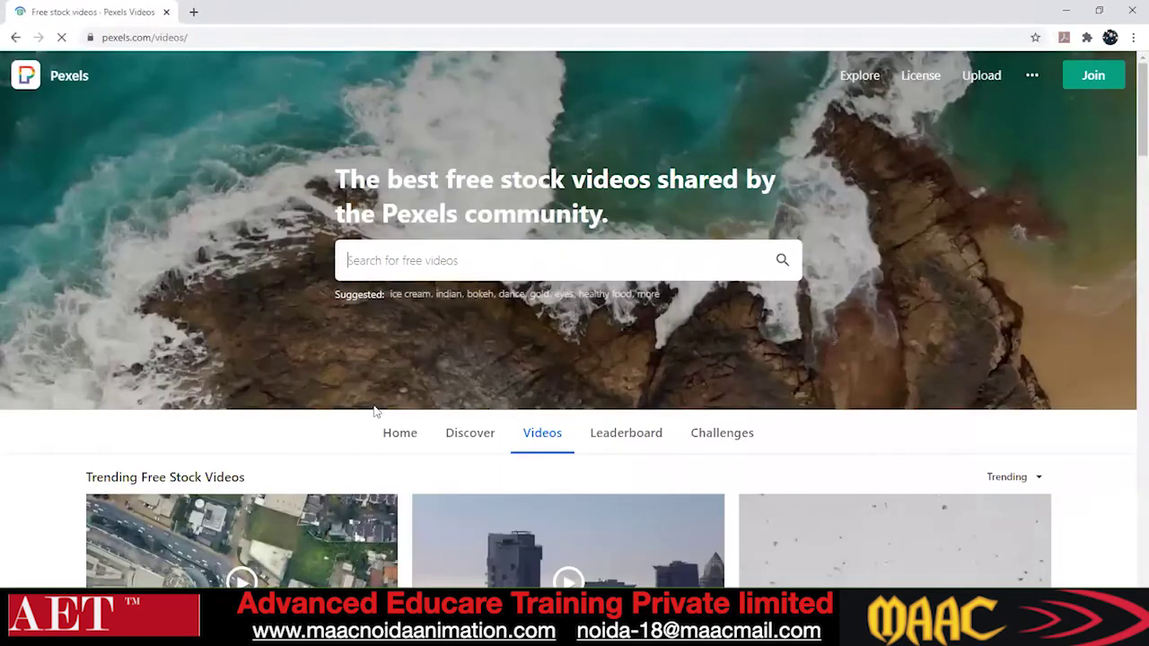
- Browse the trending free stock videos and open the clip of a skateboarder doing exhibition tricks
scroll(406, 505, "down", 6)
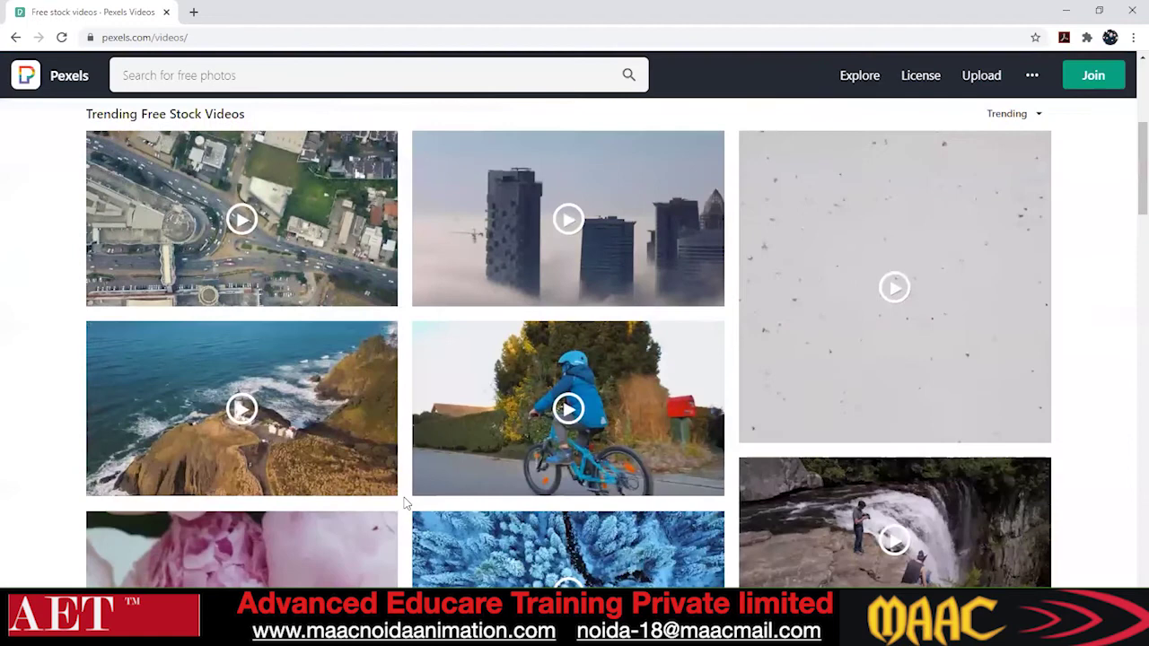
scroll(405, 504, "down", 3)
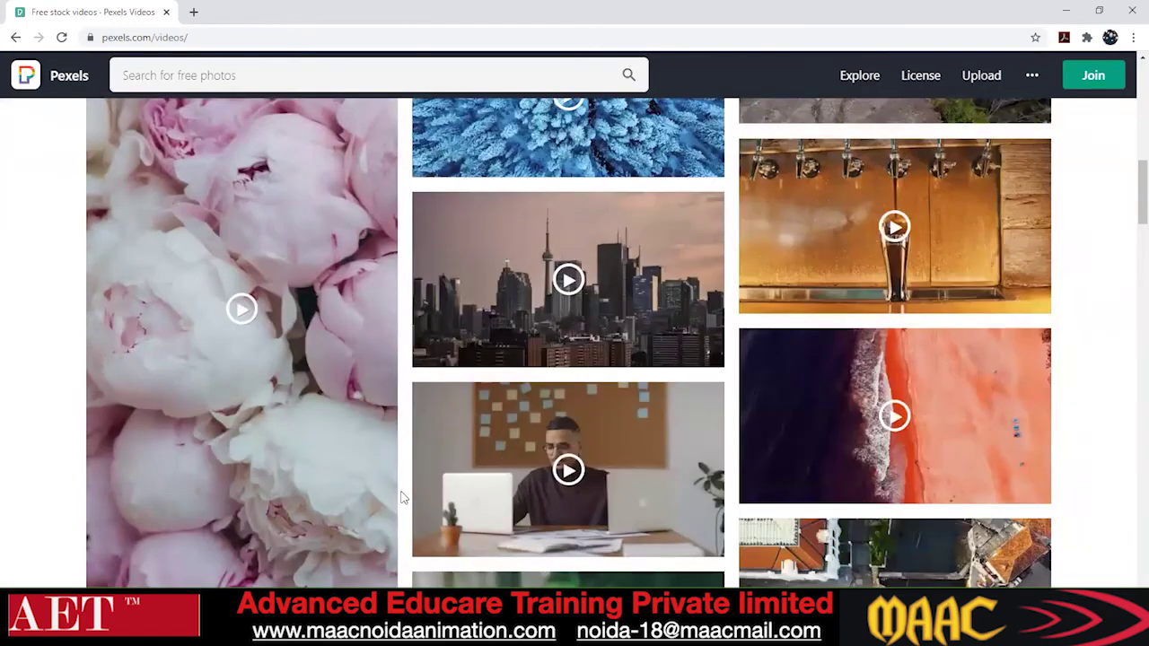
scroll(403, 499, "down", 9)
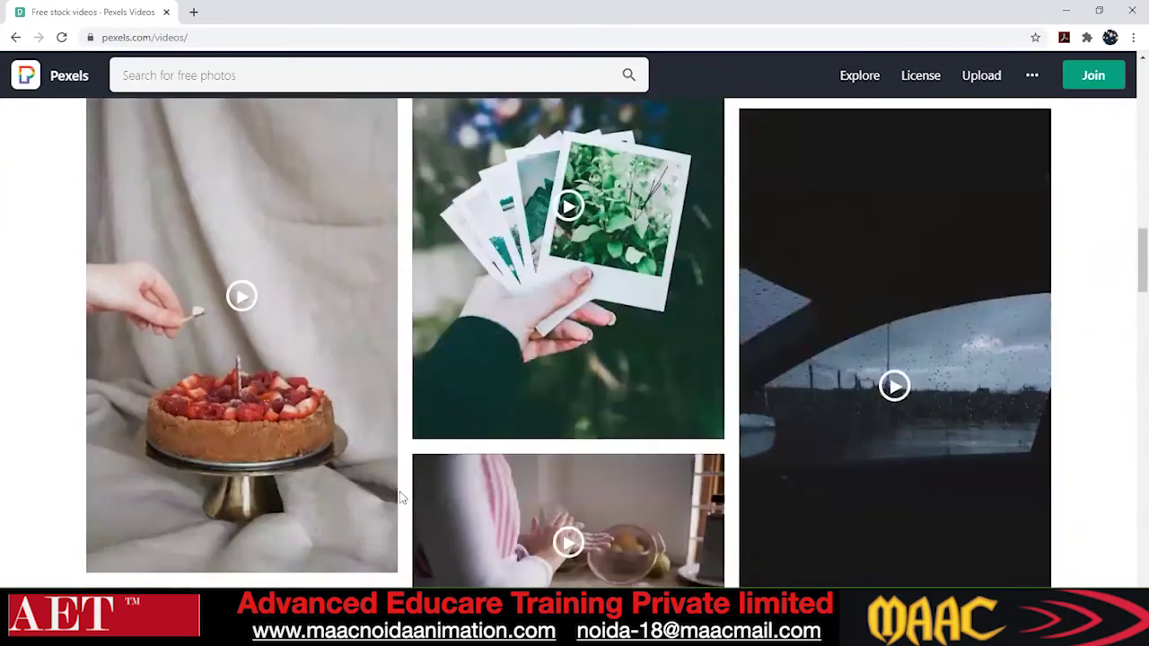
scroll(401, 499, "down", 5)
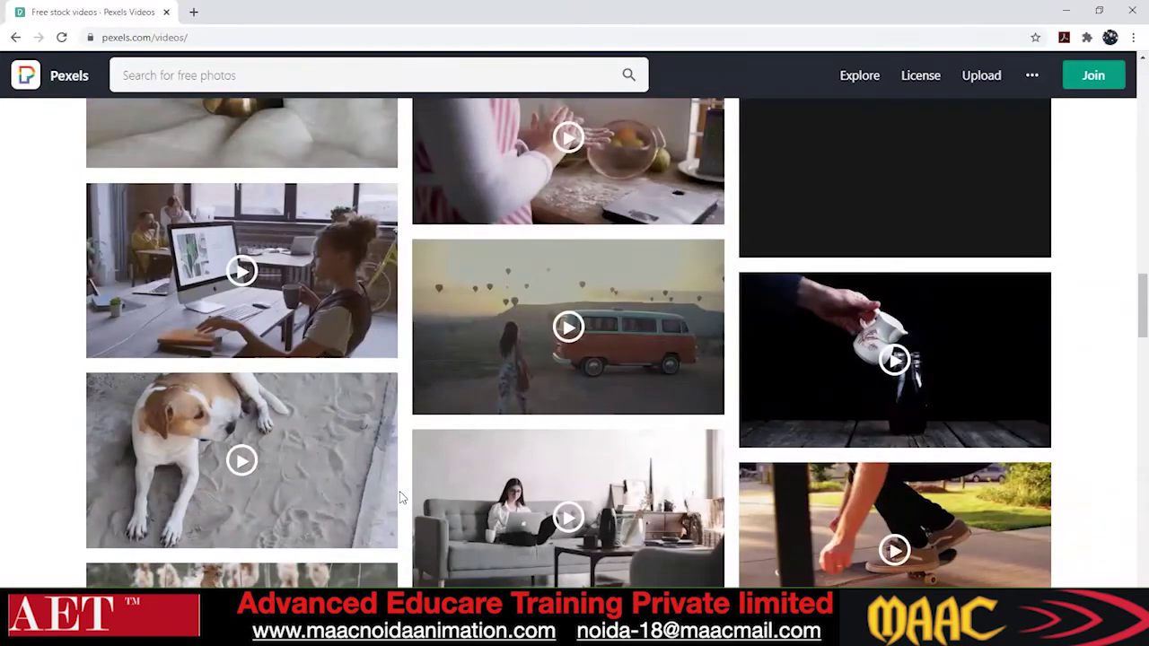
scroll(401, 500, "down", 2)
left_click(815, 467)
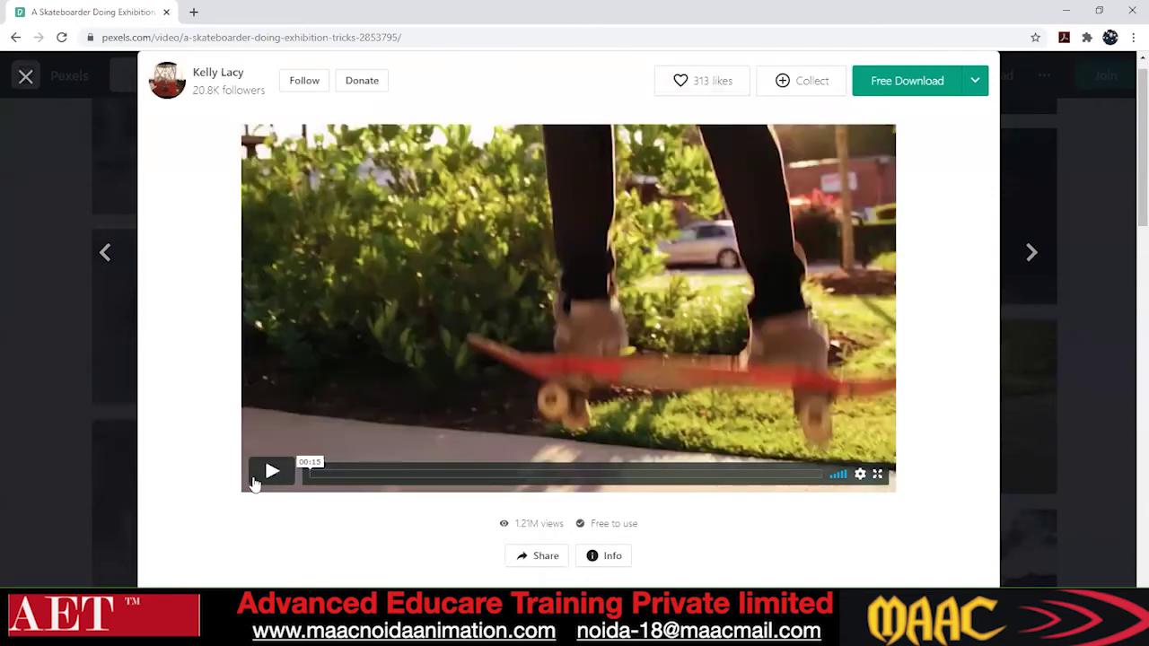
- Preview the skateboarder clip, close it, and open and play the A Very Fashionable Woman clip among the free stock videos
left_click(270, 473)
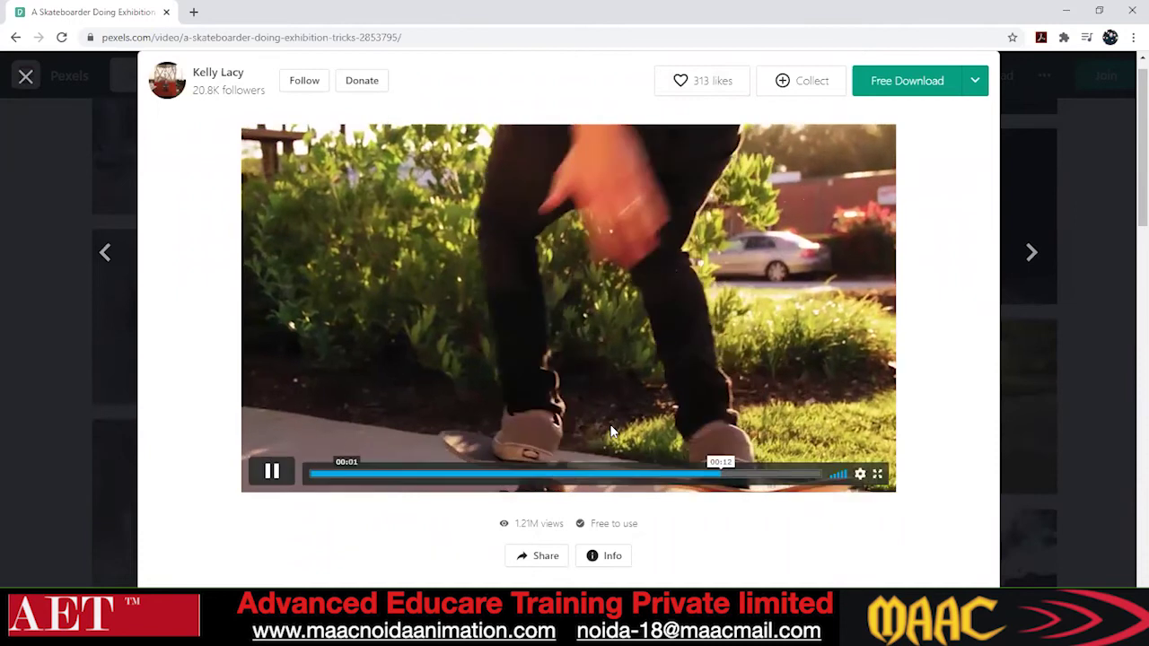
key("Escape")
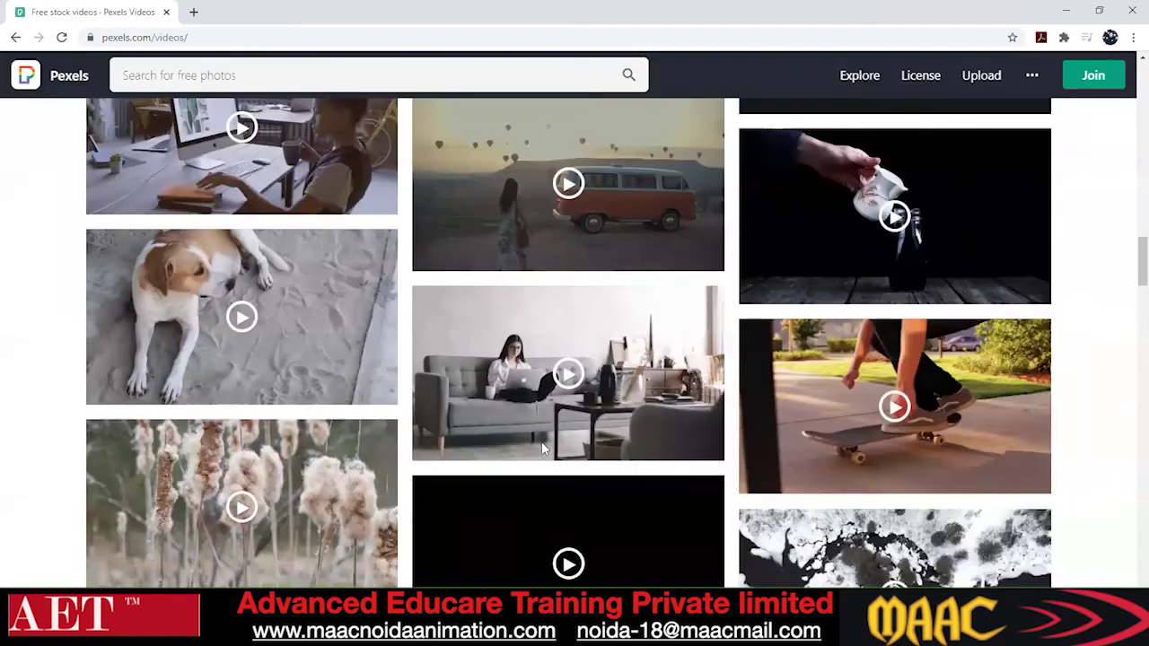
scroll(541, 442, "down", 3)
scroll(541, 442, "down", 5)
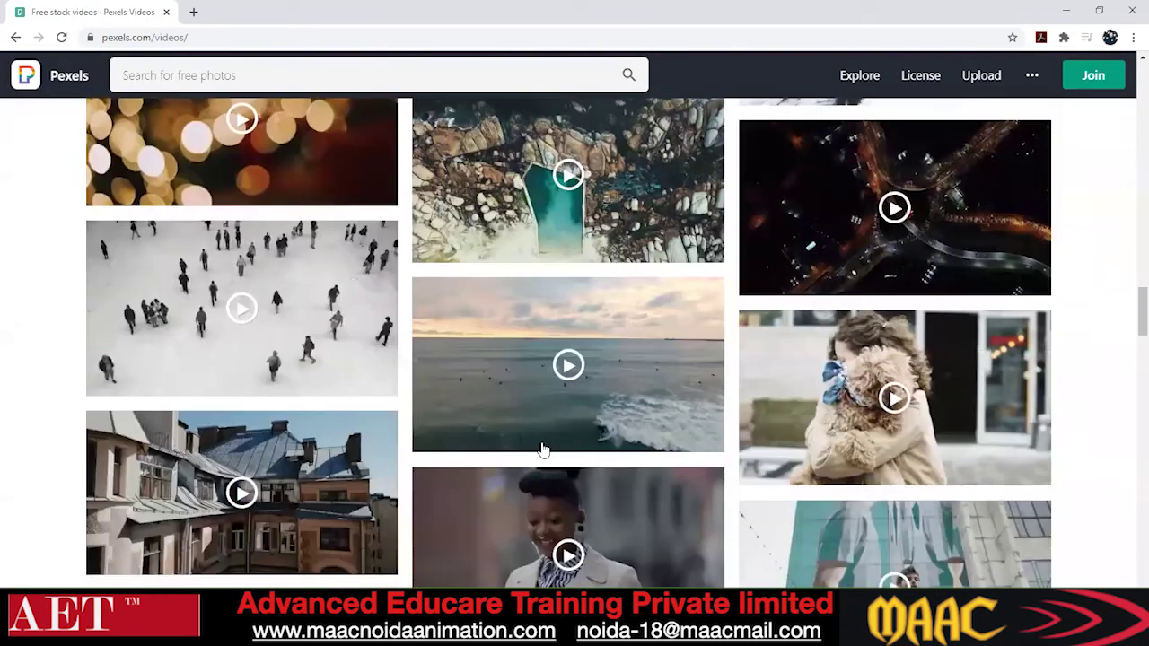
scroll(552, 309, "down", 2)
left_click(552, 310)
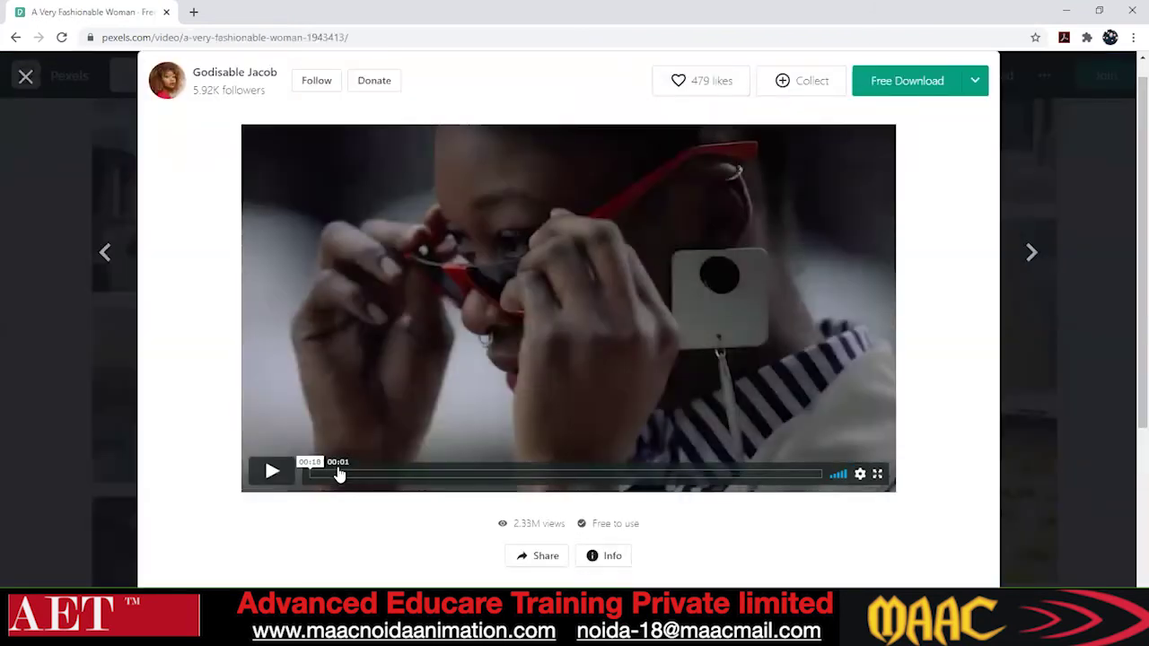
left_click(275, 475)
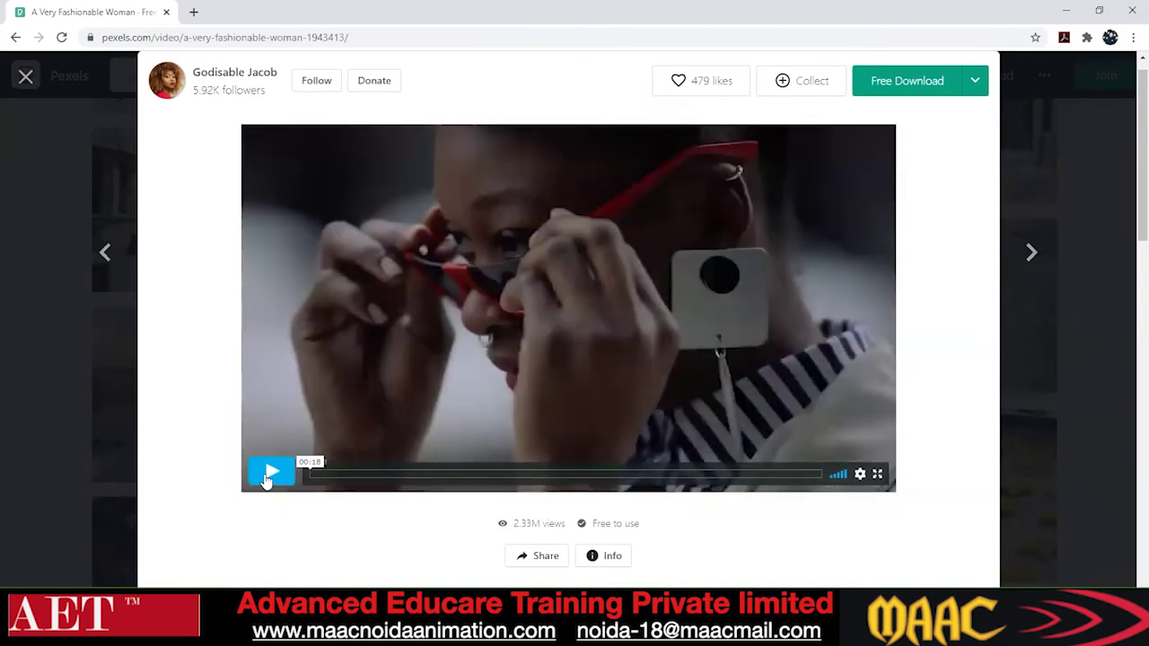
left_click(271, 473)
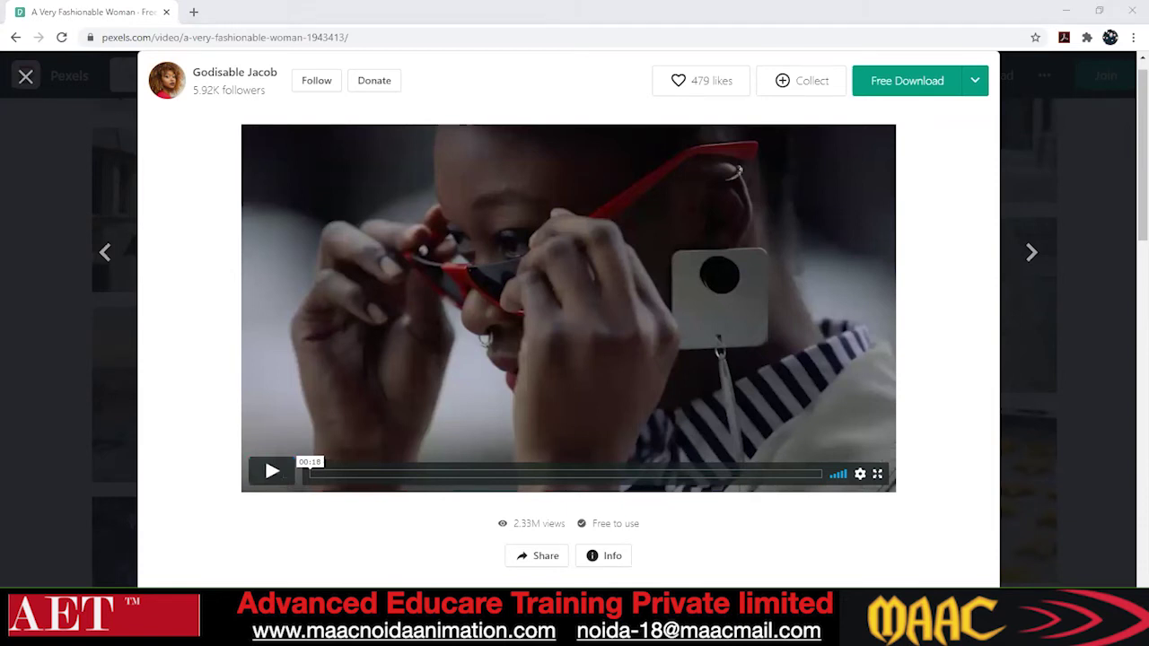
- Switch to After Effects with the truck project open
key("alt+Tab")
scroll(567, 187, "up", 1)
scroll(572, 198, "down", 2)
scroll(577, 207, "up", 1)
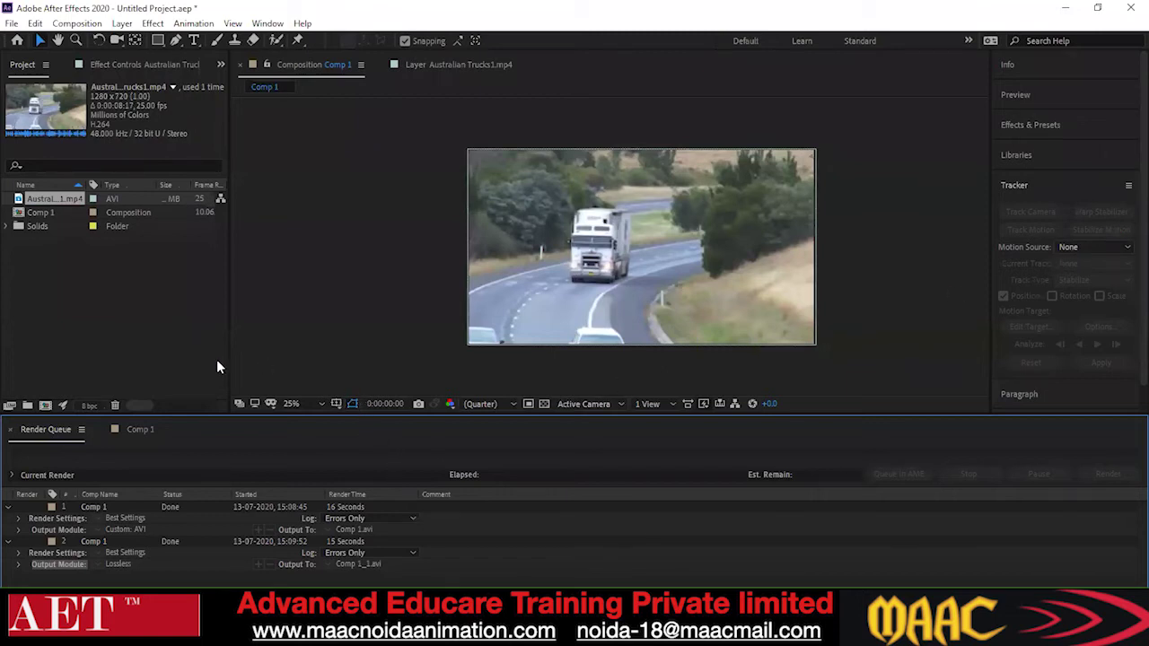
- Try adding another copy of the truck footage to Comp 1, close the composition's timeline, and undo the addition
left_click(75, 266)
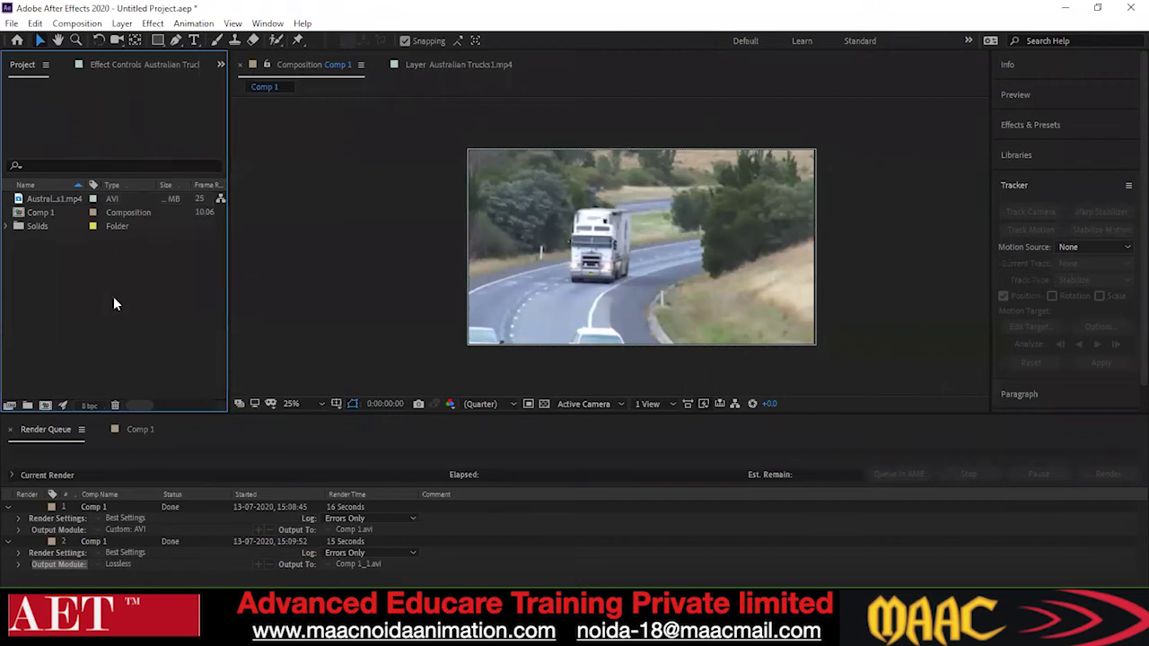
left_click(49, 198)
left_click(45, 214, "shift")
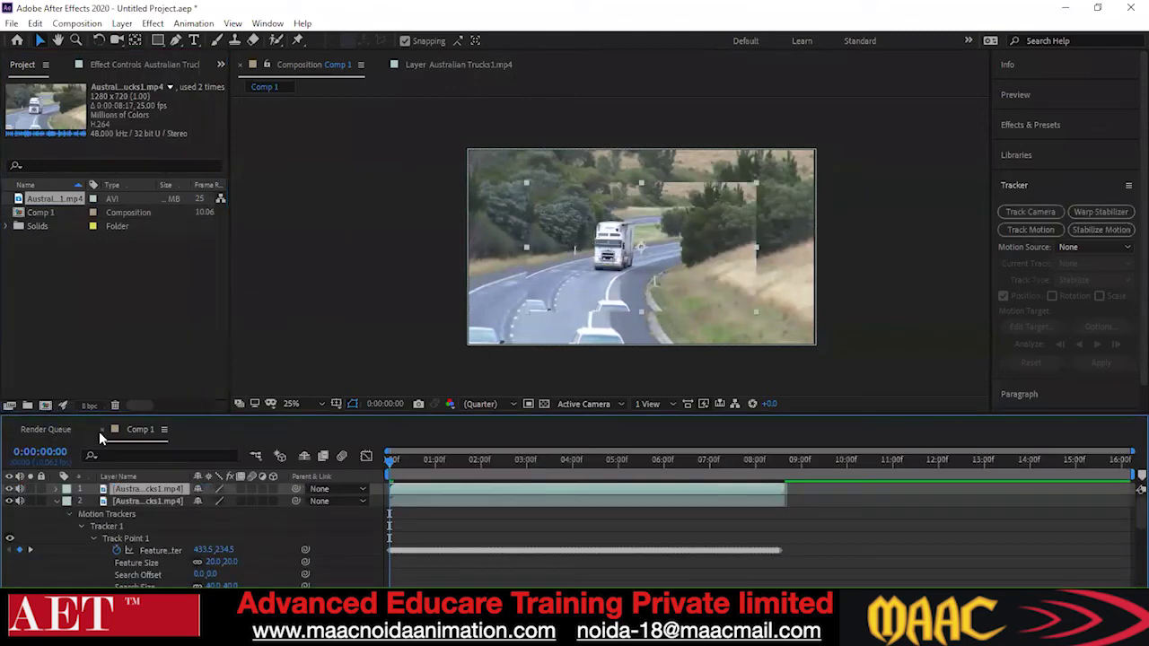
left_click(101, 429)
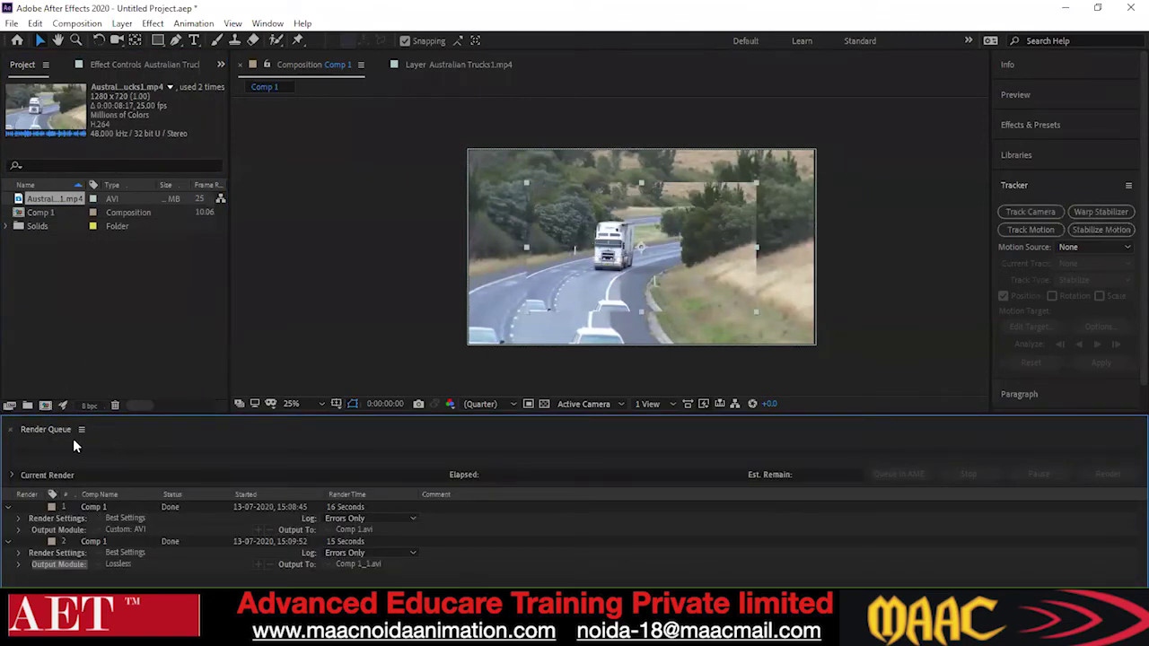
key("ctrl+z")
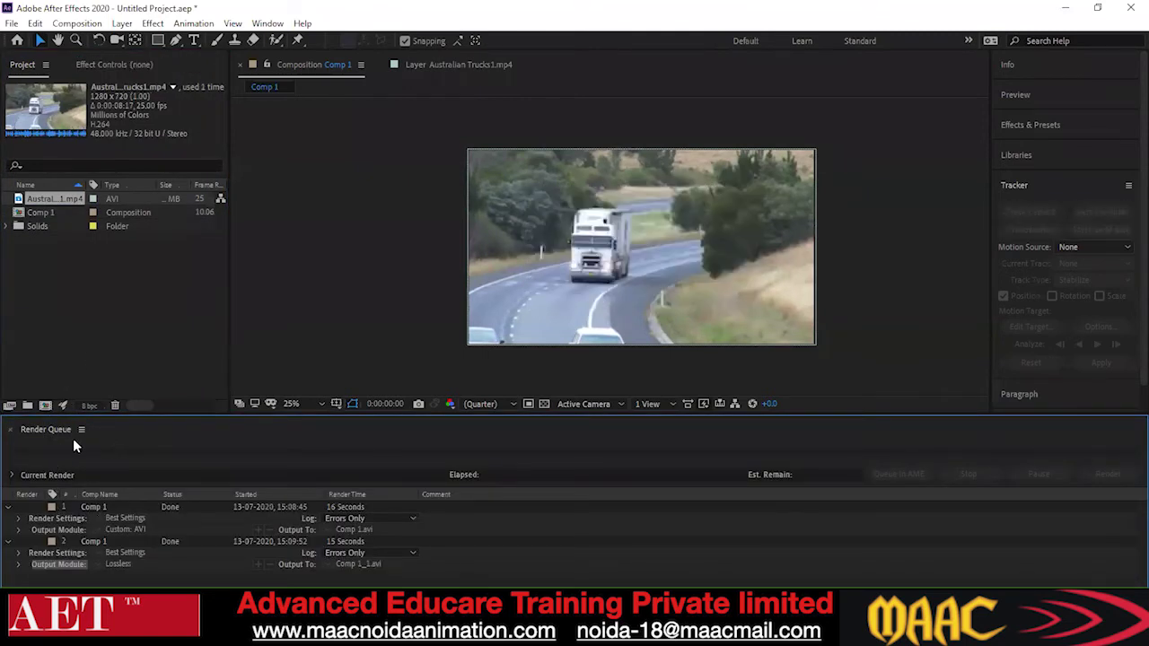
- Reset the Small Screen workspace to its saved layout
left_click(268, 23)
mouse_move(270, 42)
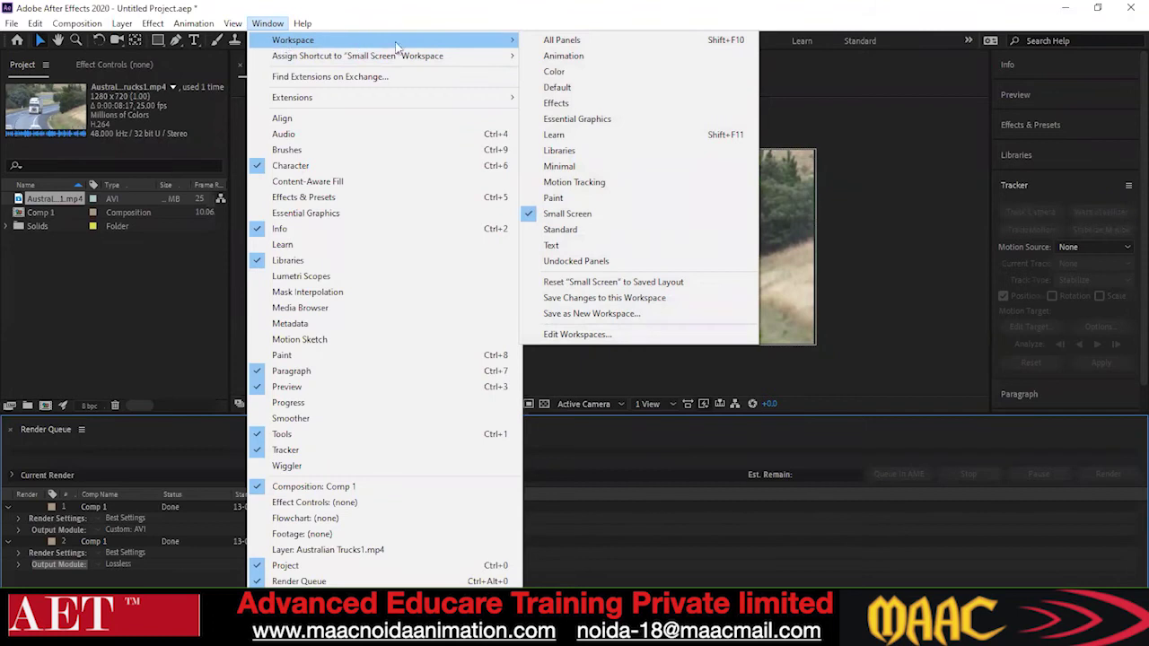
left_click(562, 284)
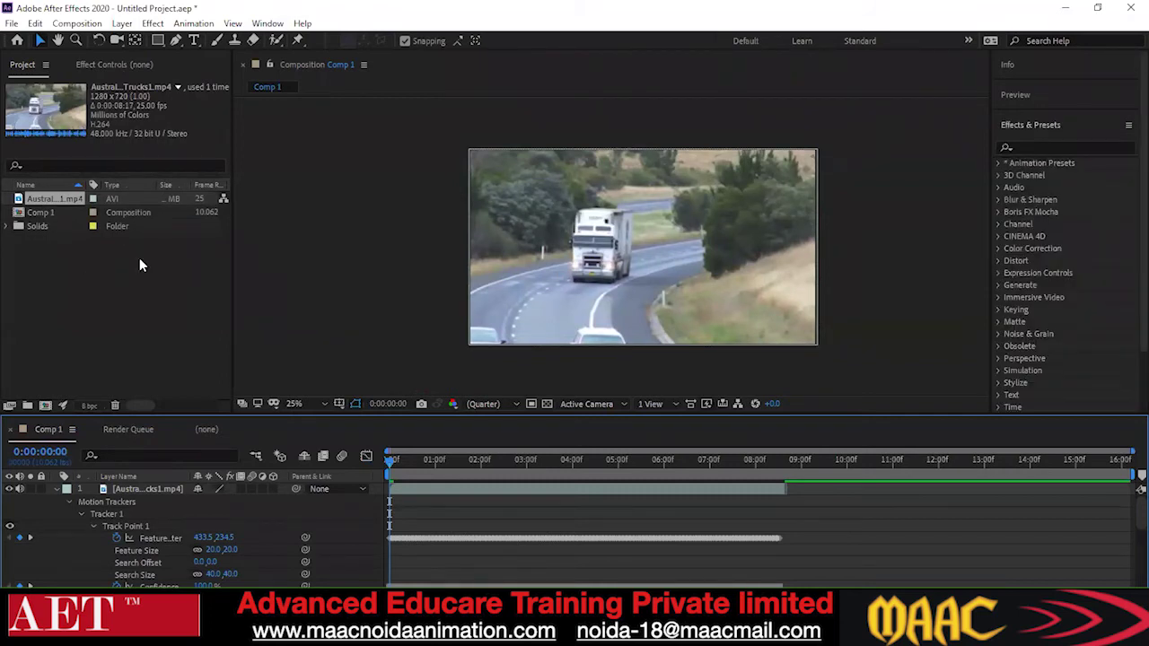
- Add the Australian Trucks1.mp4 footage to Comp 1 as a new layer
left_click(90, 267)
left_click(60, 215)
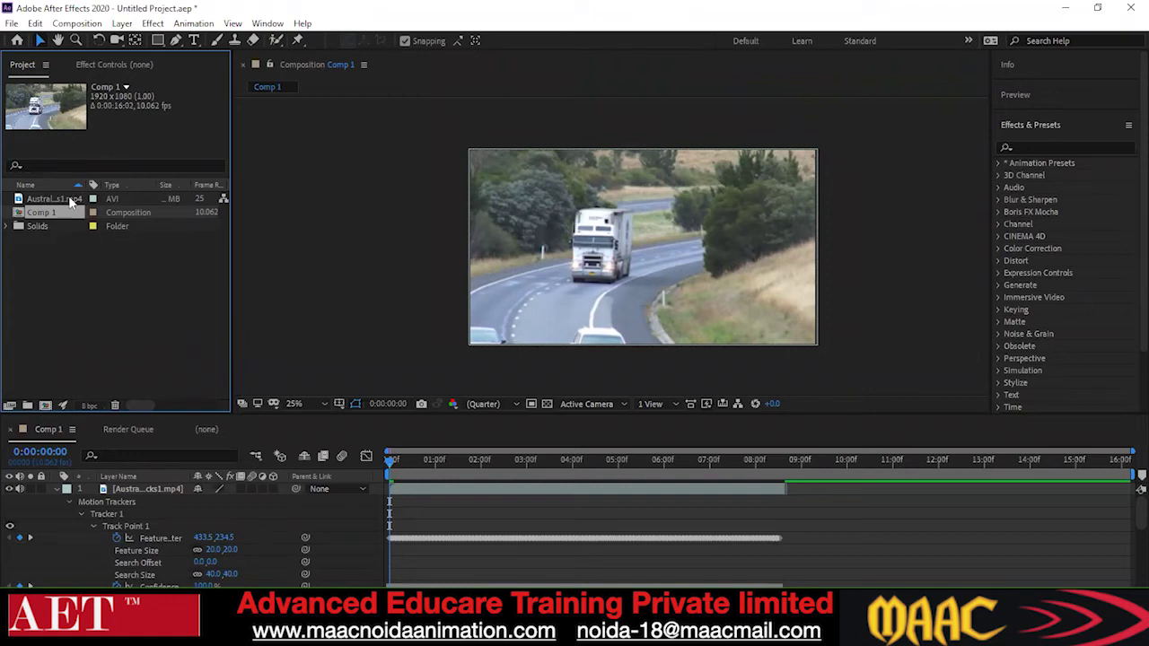
left_click(50, 235)
left_click(45, 205)
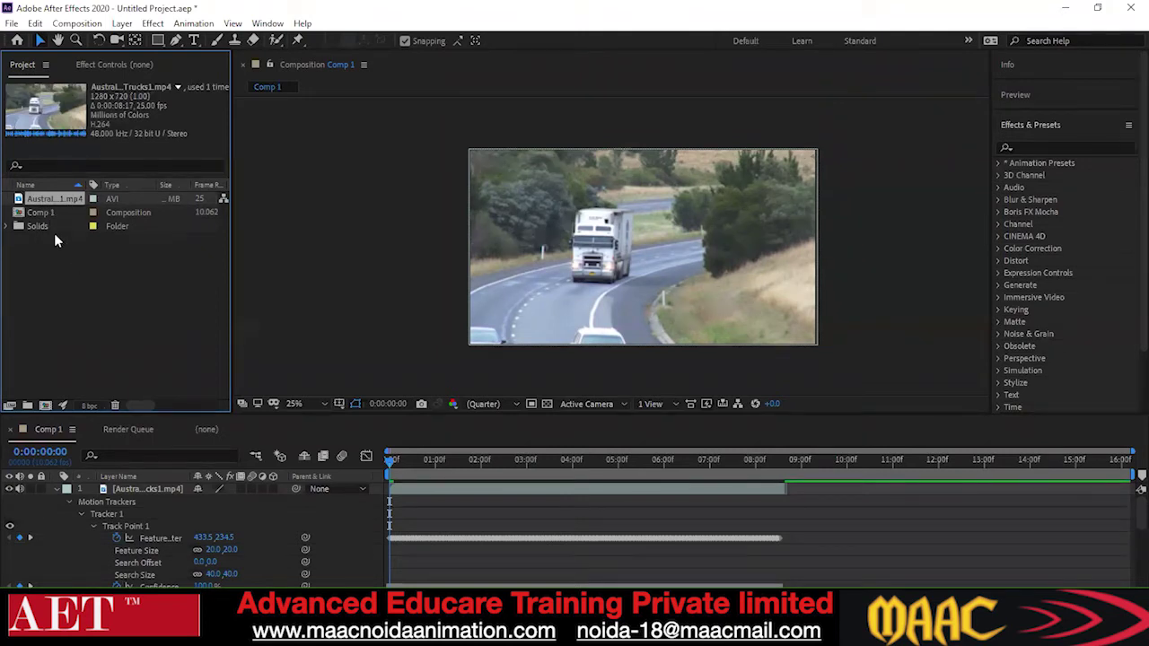
left_click_drag(44, 201, 45, 217)
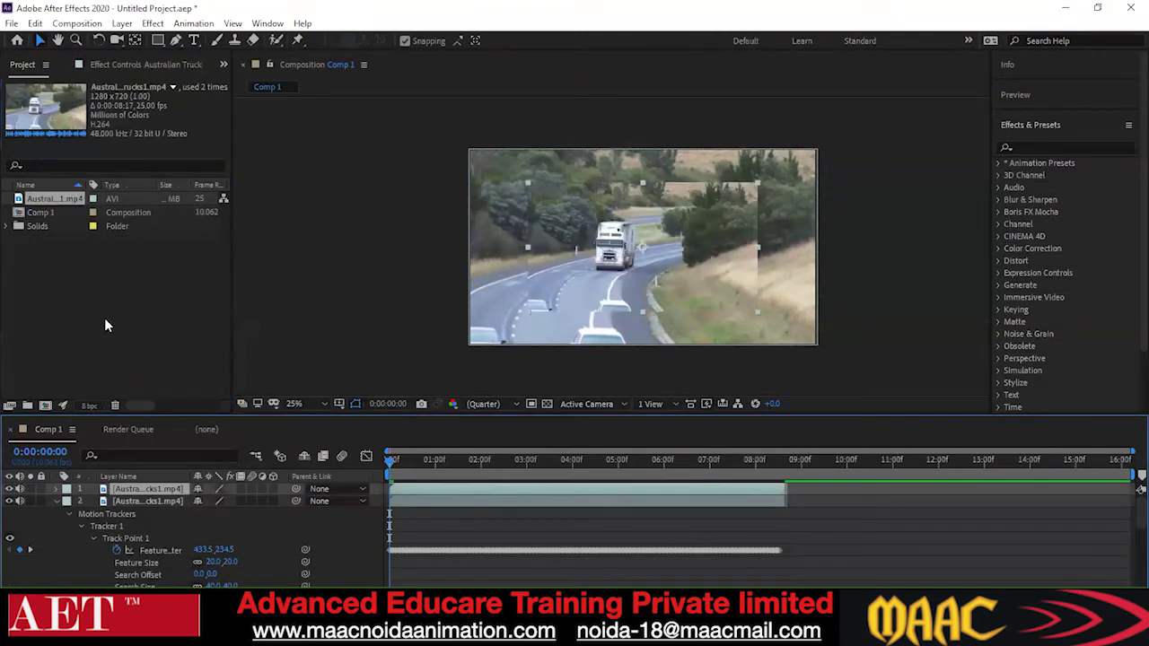
- Delete the old tracked truck layer from Comp 1 and select the newly added footage layer
left_click(56, 501)
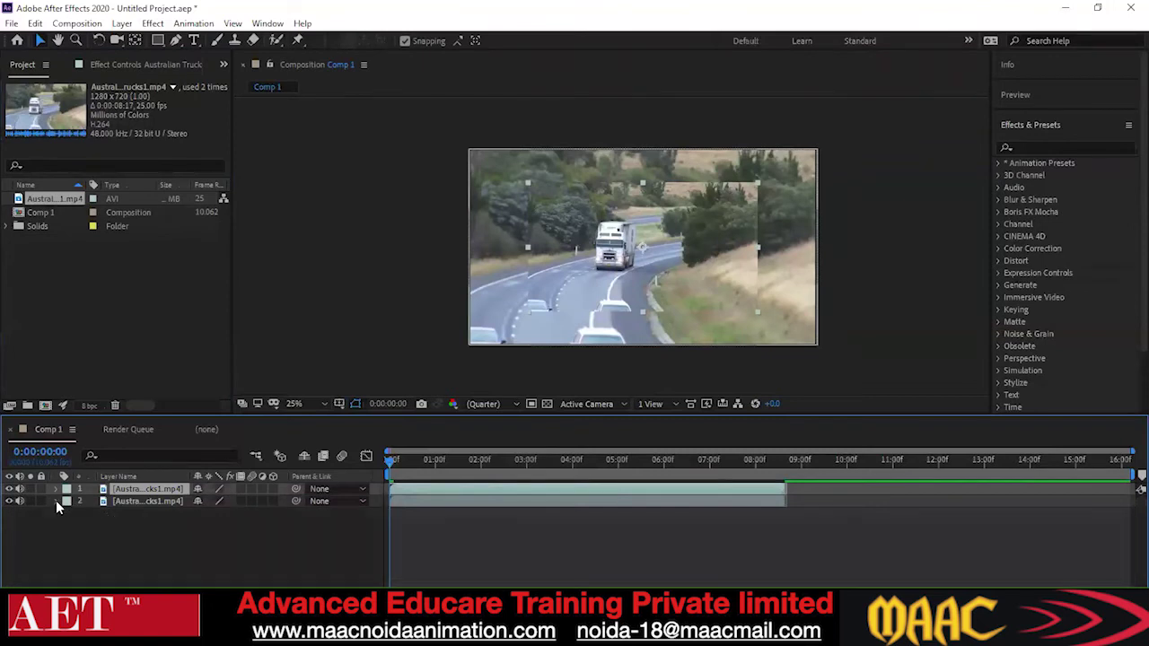
left_click(149, 500)
key("Delete")
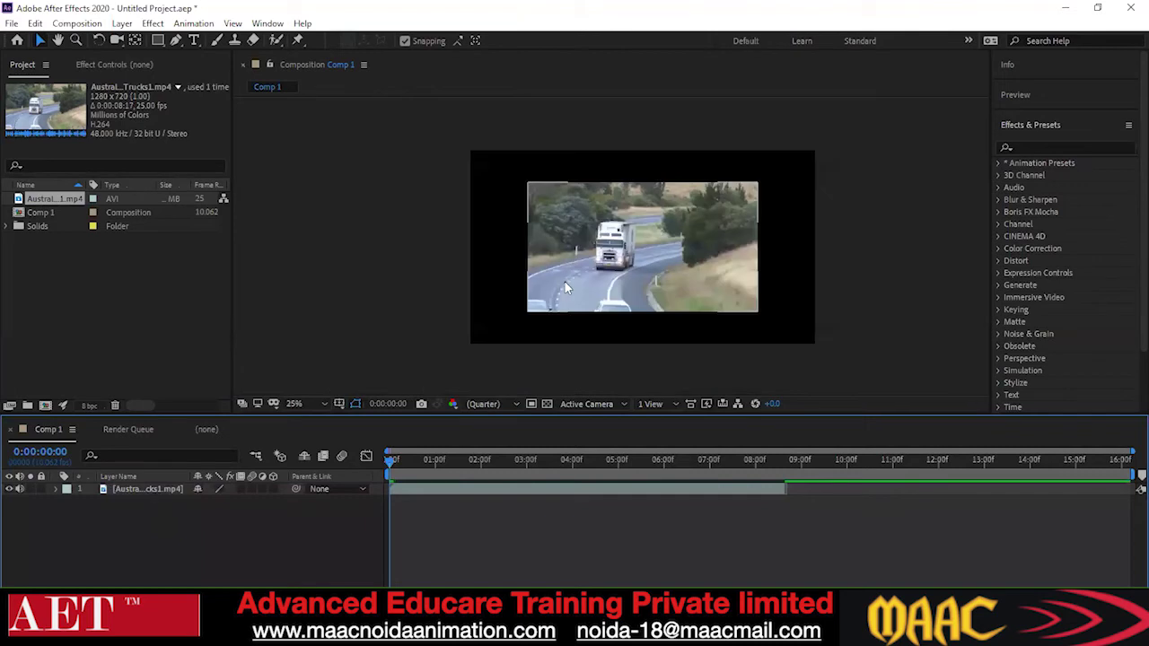
left_click(560, 286)
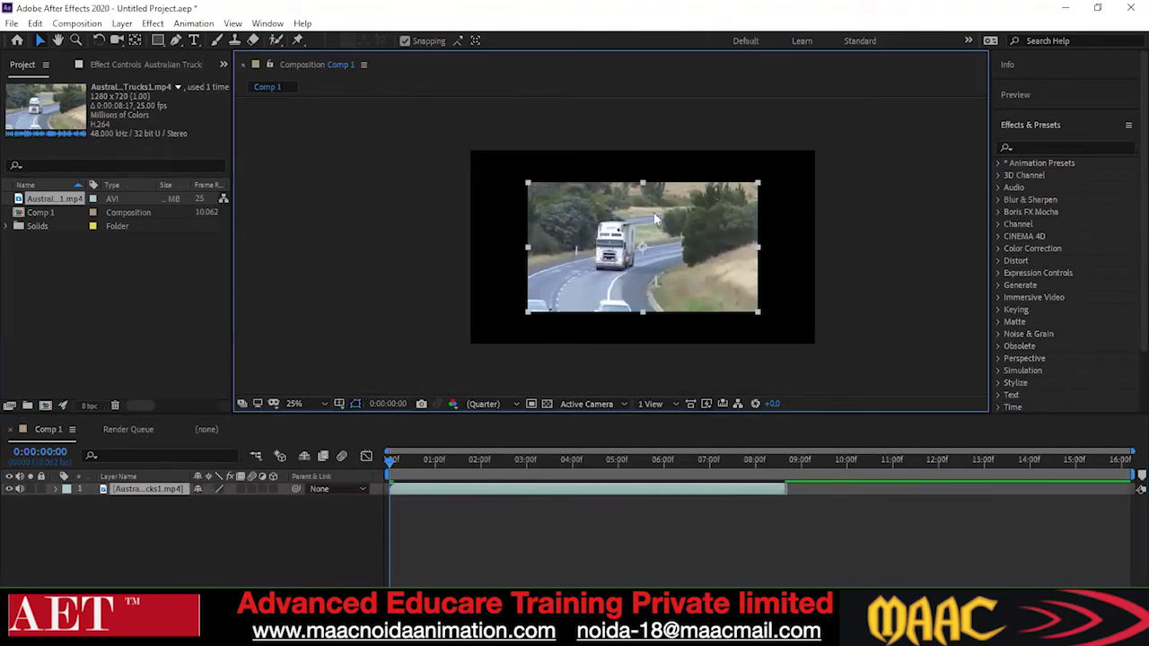
- Create a null object layer in Comp 1 and deselect it
right_click(197, 528)
mouse_move(274, 377)
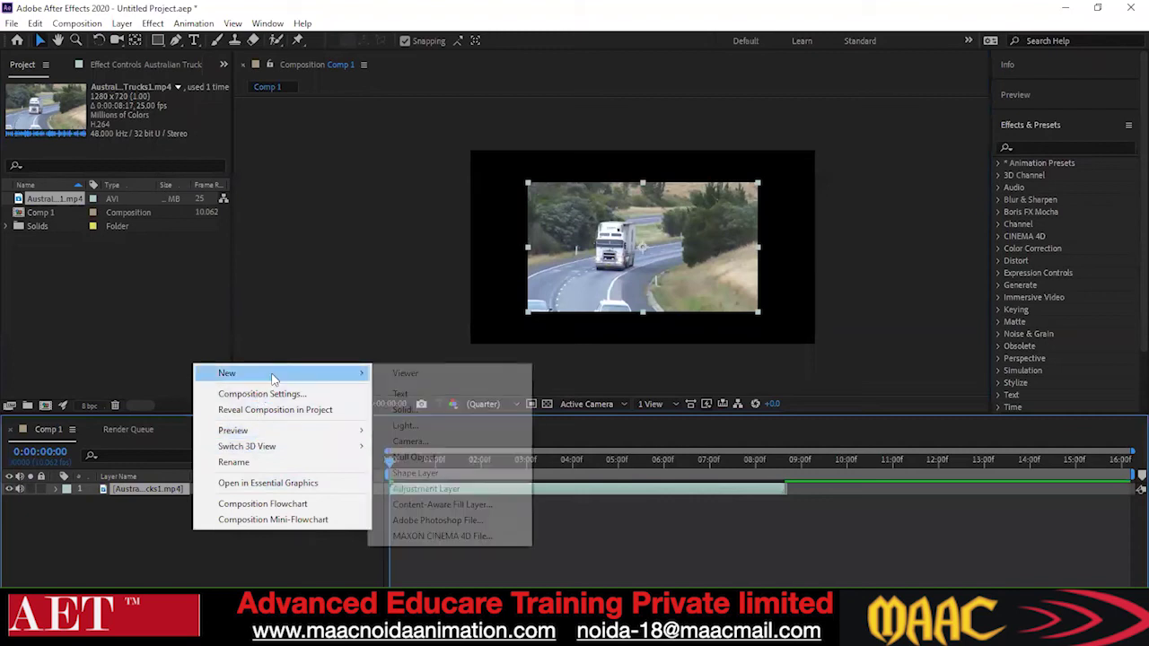
left_click(439, 456)
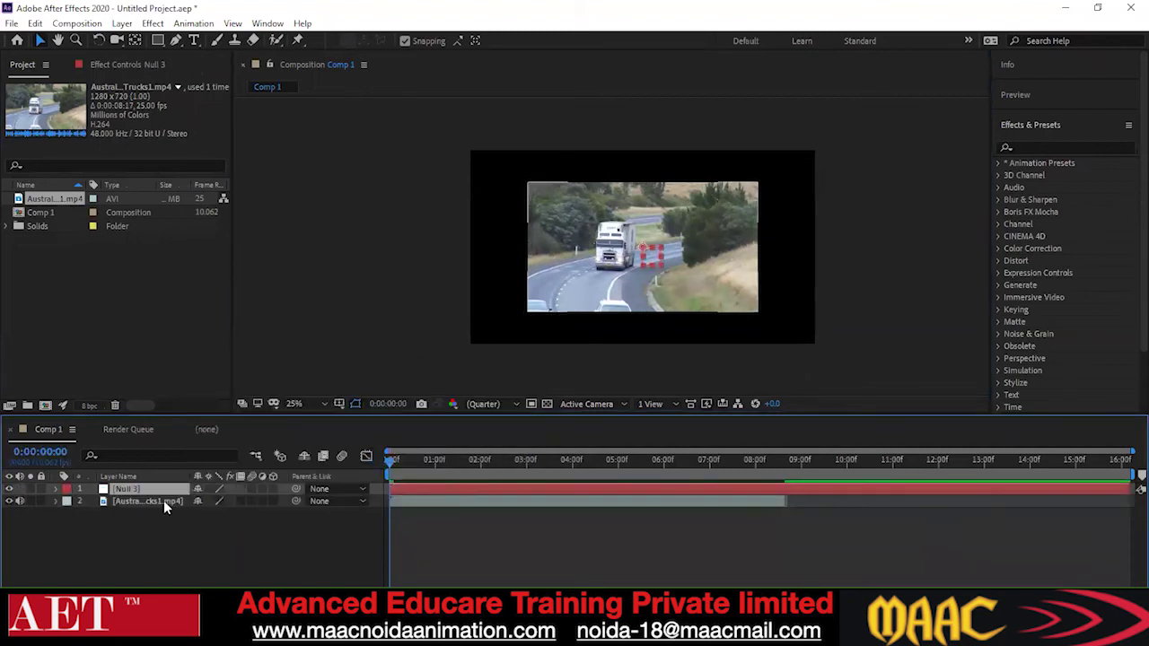
left_click(193, 517)
- Add a text layer reading "text" over the truck and return to the Selection tool
scroll(683, 210, "up", 2)
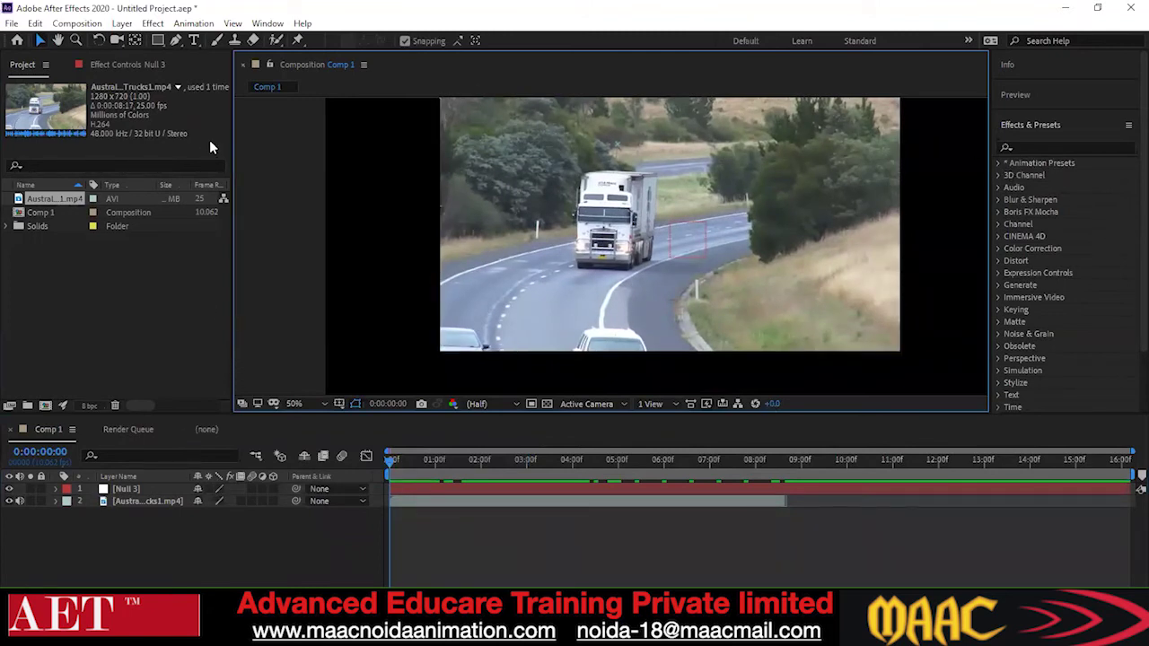
left_click(192, 40)
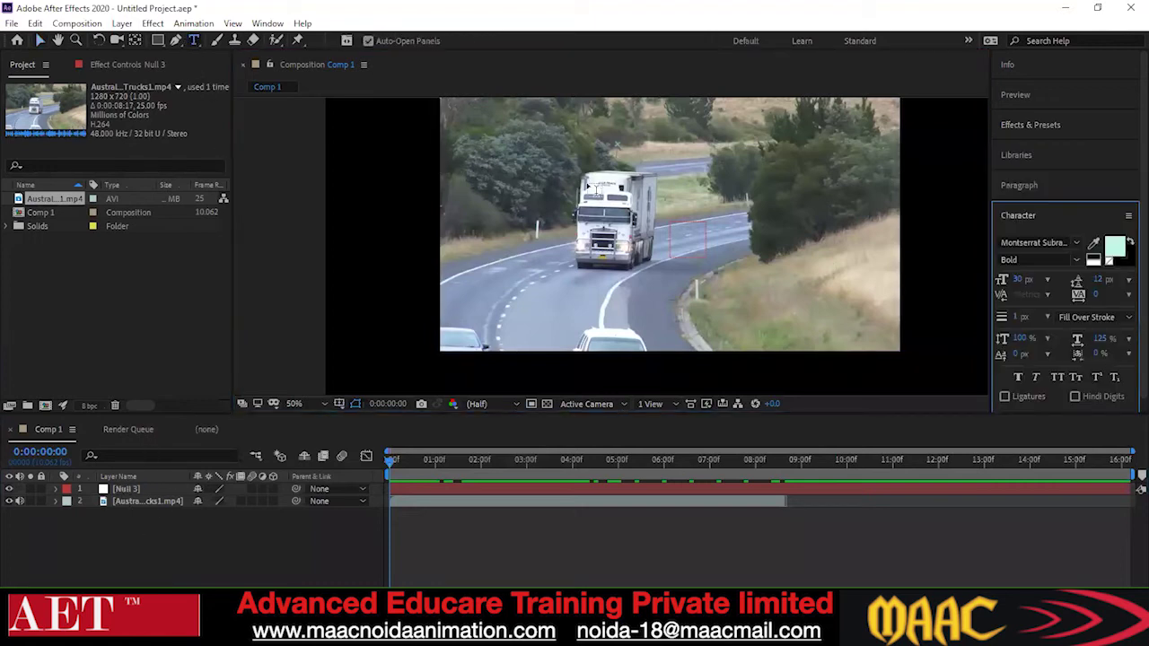
left_click(667, 241)
type("Text")
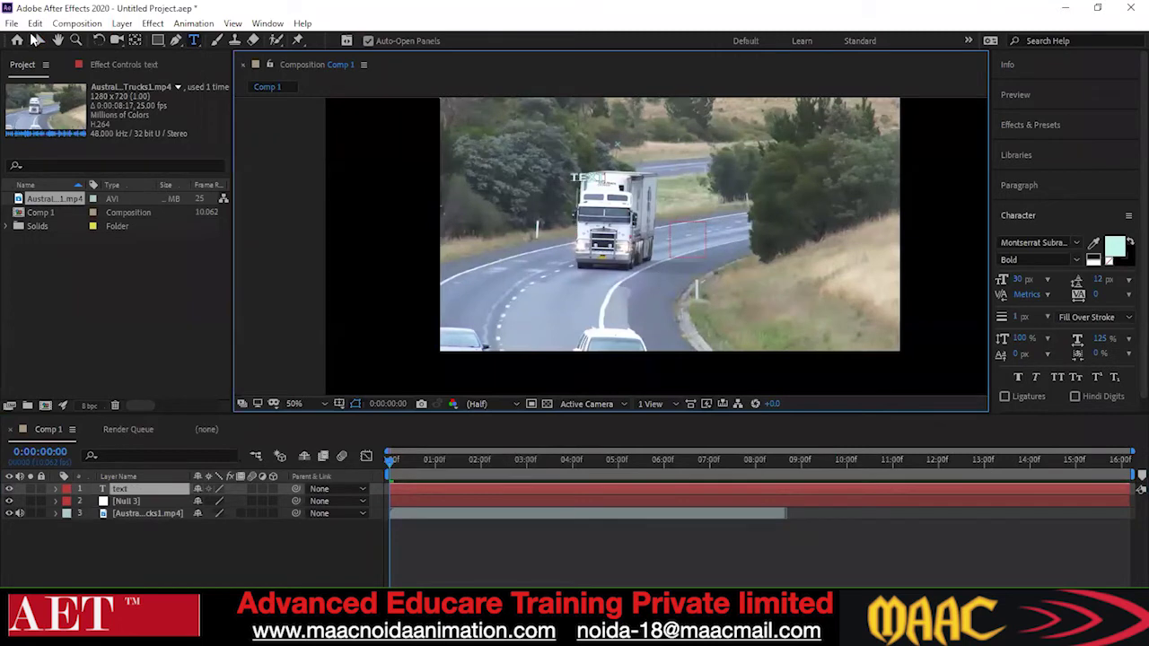
left_click(36, 41)
- Move the text onto the white front of the truck's trailer, just above the Star Track Express lettering
scroll(679, 191, "up", 4)
scroll(598, 183, "down", 1)
left_click_drag(598, 179, 601, 197)
scroll(592, 167, "up", 1)
left_click_drag(584, 130, 650, 136)
left_click(651, 227)
scroll(650, 227, "down", 2)
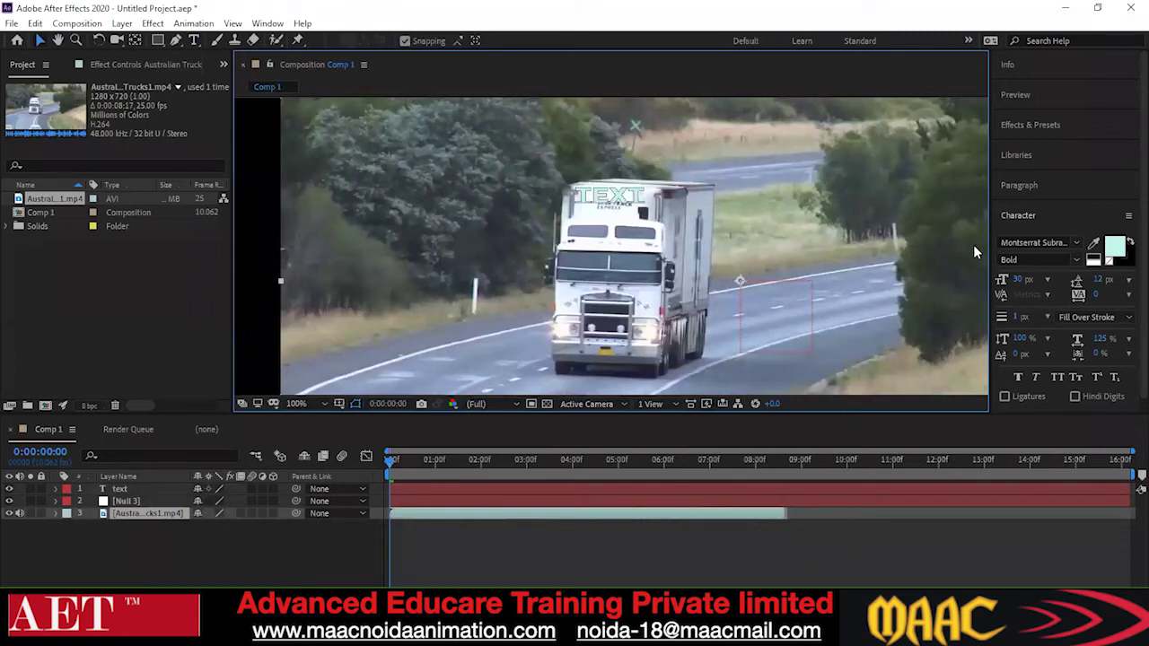
- Bring up the Tracker and start Track Motion on the Australian Trucks1.mp4 layer
left_click(149, 537)
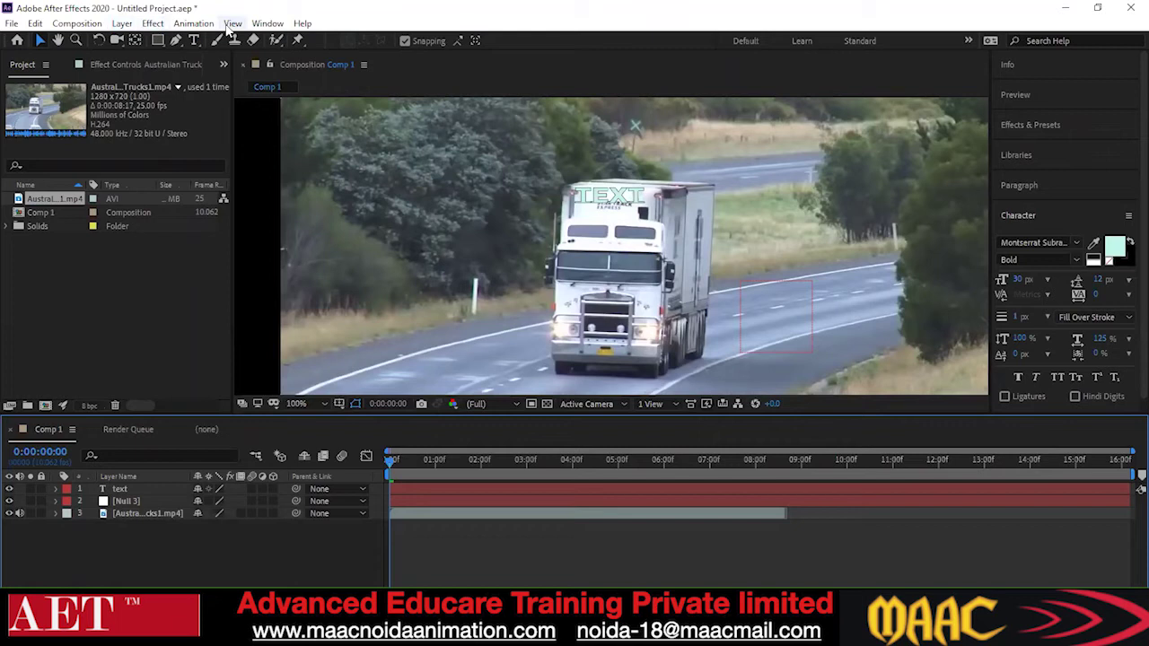
left_click(268, 23)
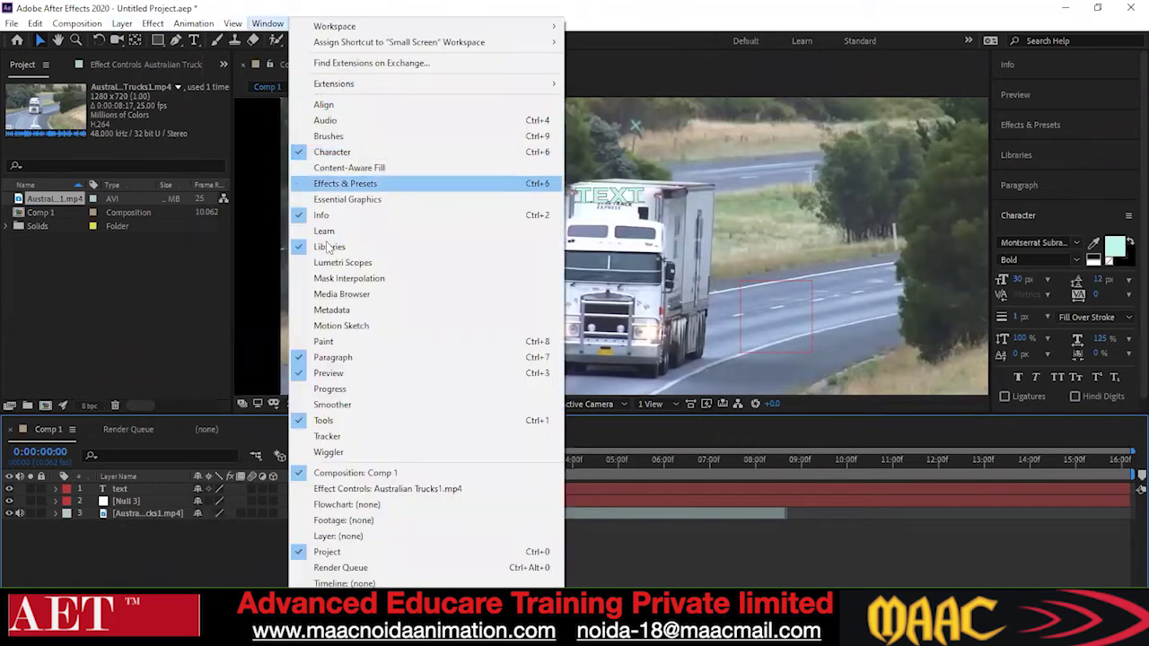
left_click(334, 436)
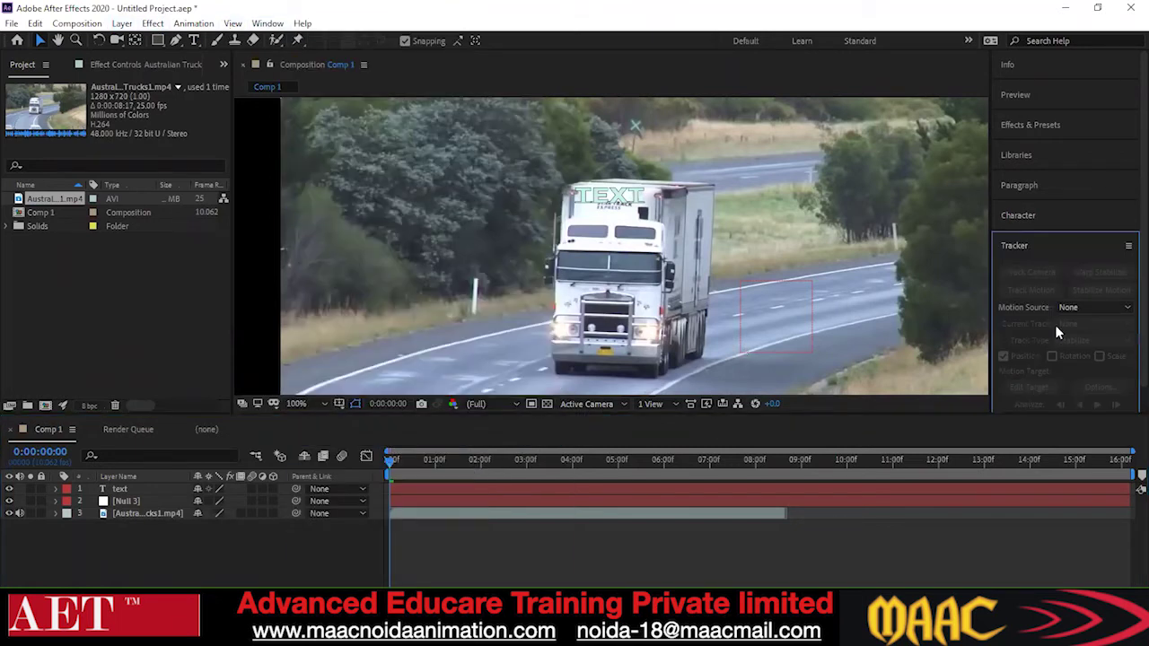
left_click(126, 513)
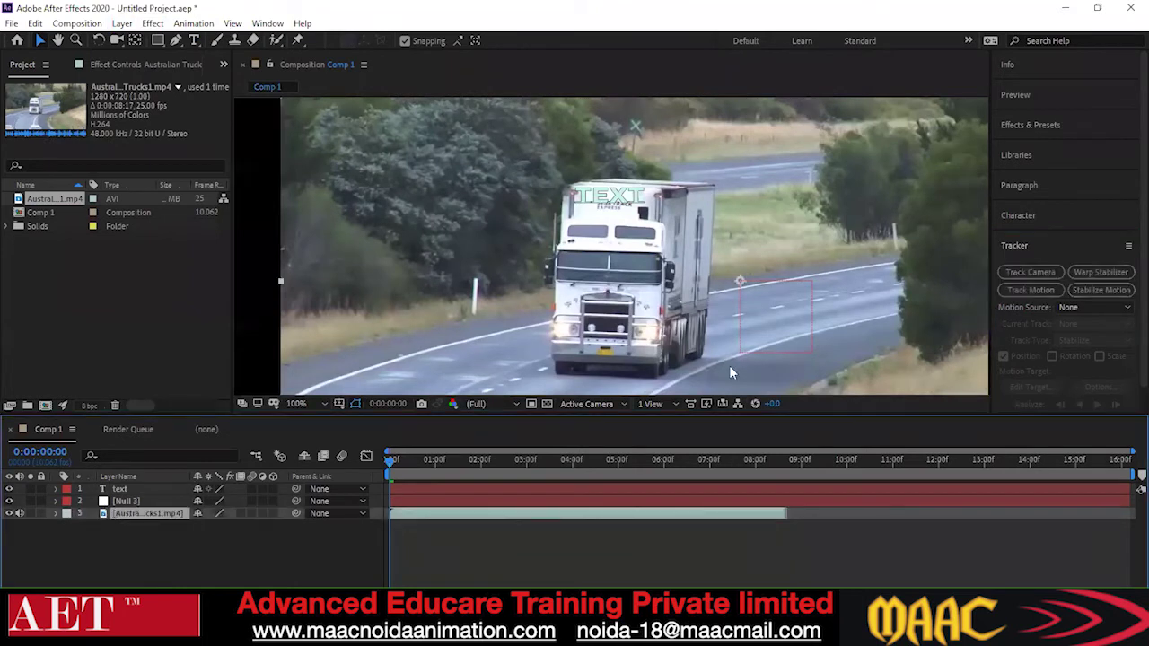
left_click(1030, 291)
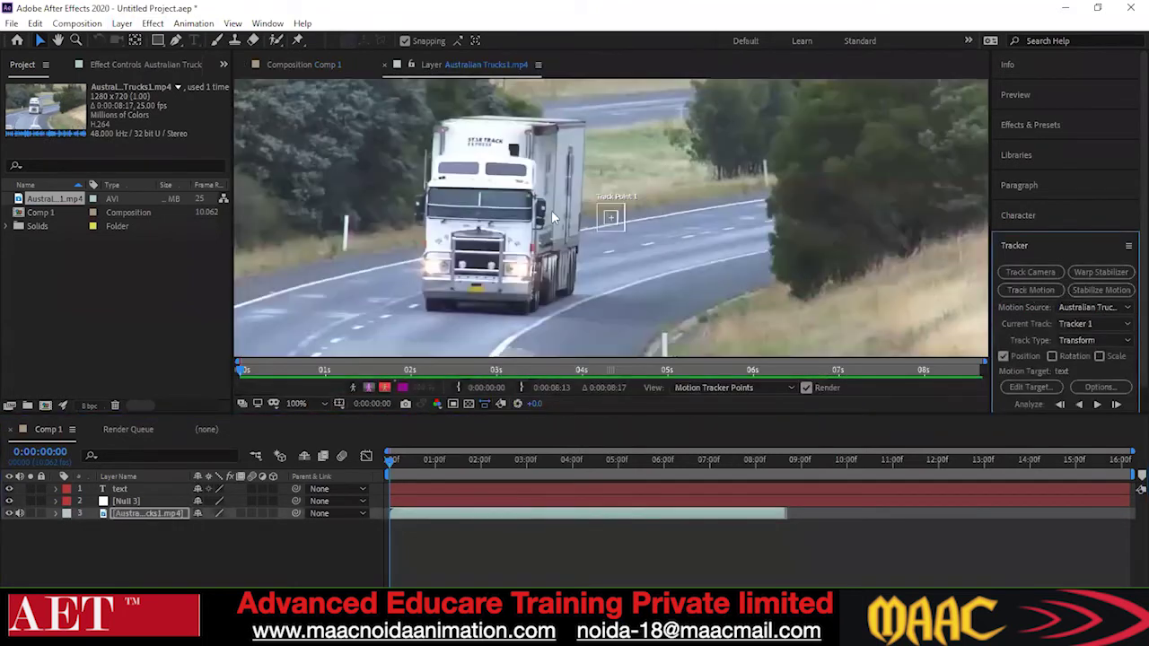
- Place Track Point 1 on the dark square beside the Star Track Express lettering on the truck's front
scroll(620, 247, "up", 1)
left_click_drag(620, 246, 532, 184)
scroll(635, 263, "down", 1)
scroll(556, 175, "up", 2)
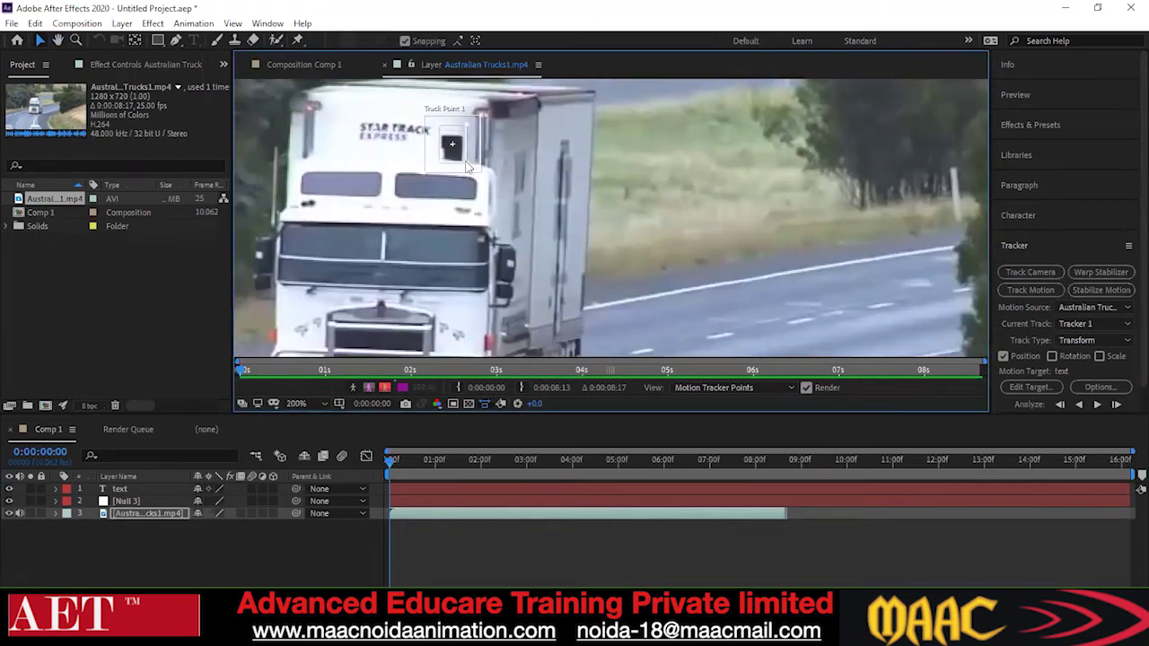
left_click_drag(445, 168, 441, 168)
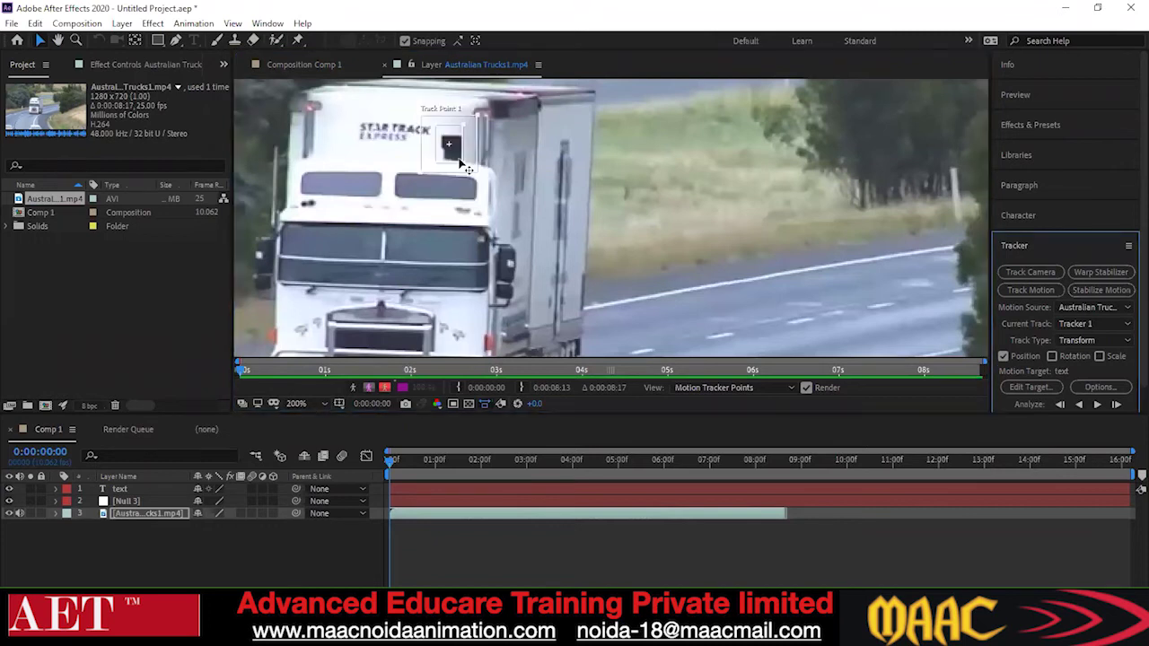
scroll(458, 169, "up", 2)
left_click_drag(604, 265, 650, 260)
scroll(662, 227, "down", 4)
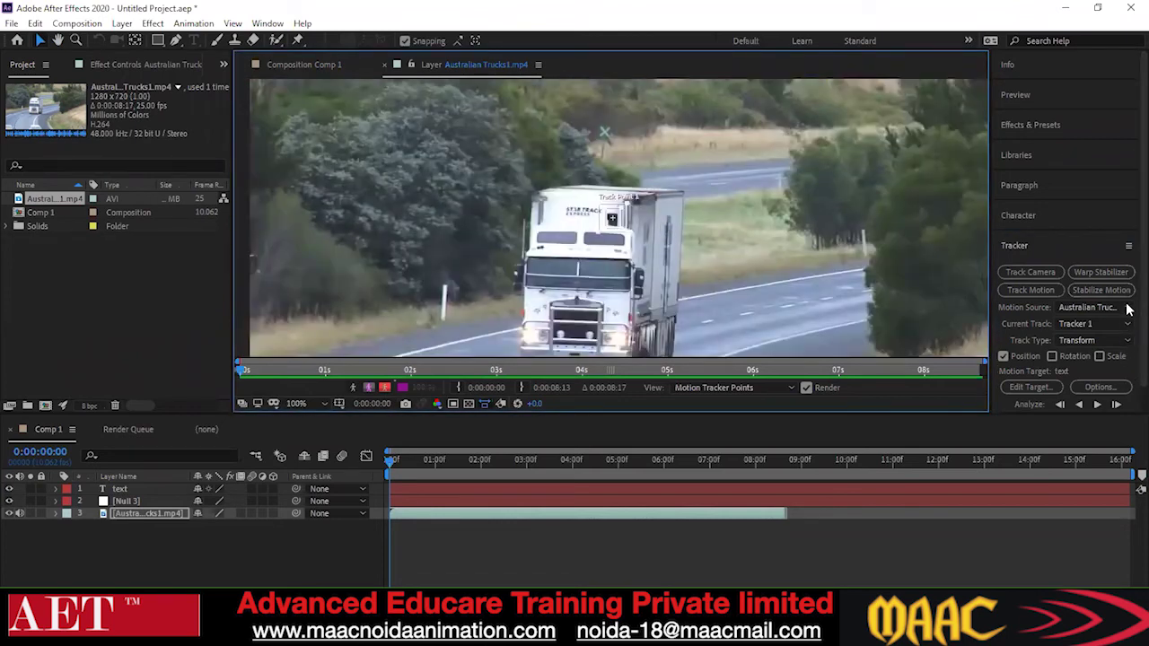
- Change the tracker's motion target from the text layer to Null 3
scroll(1122, 350, "down", 1)
left_click(1030, 364)
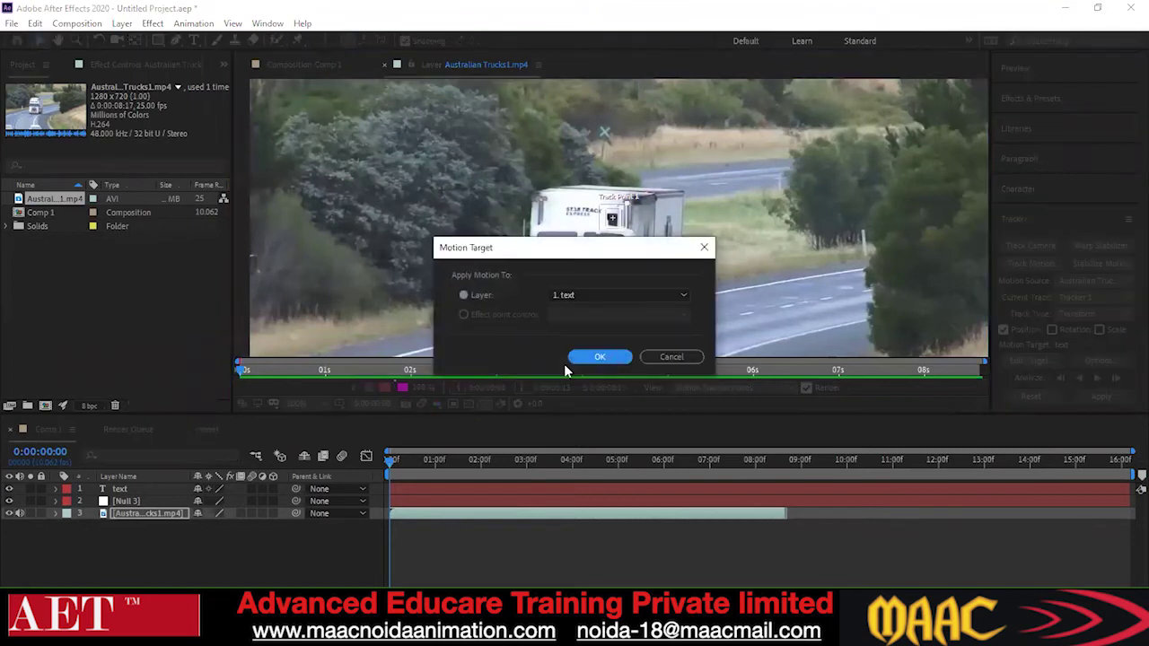
left_click(610, 300)
left_click(598, 320)
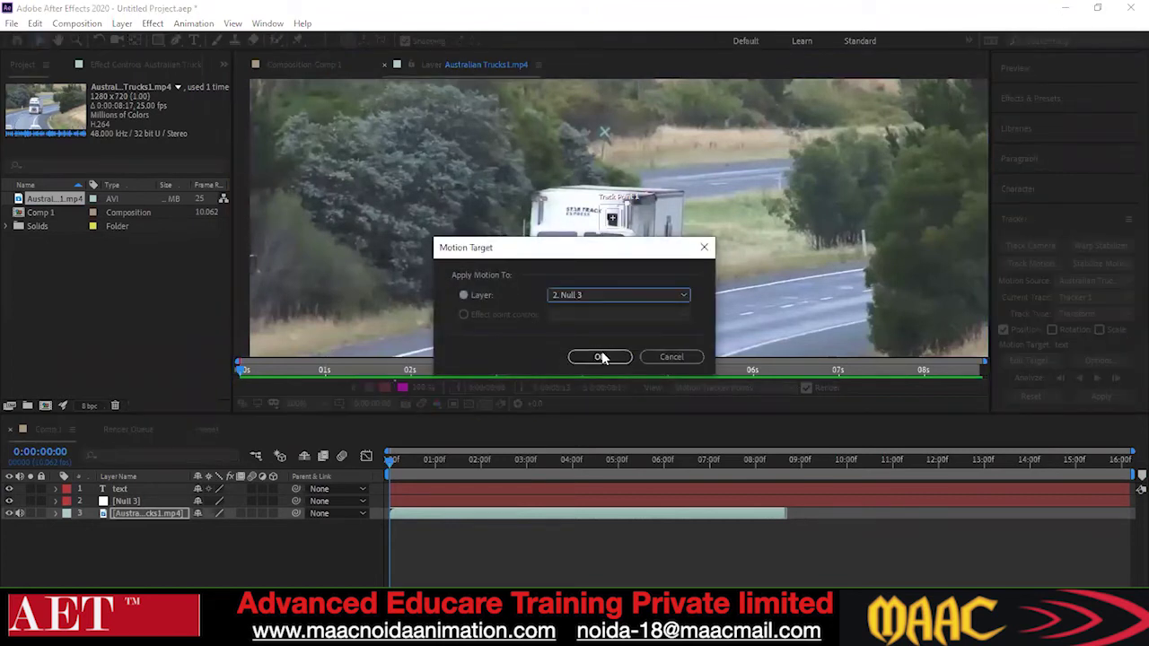
left_click(600, 358)
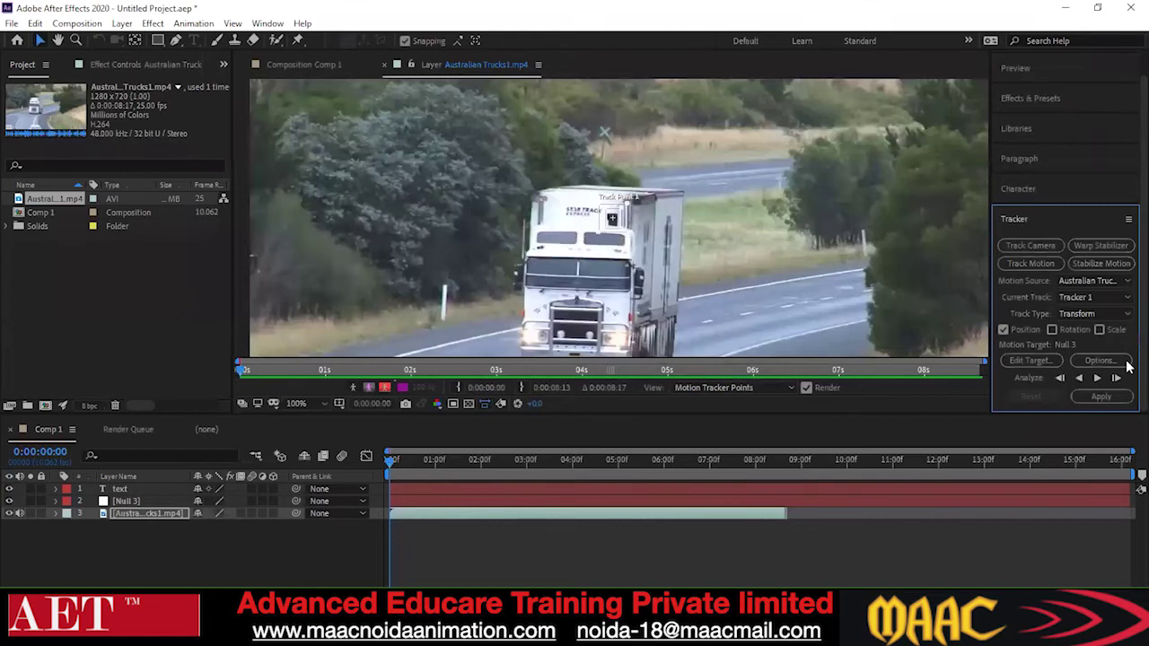
- Analyze the track forward through the whole clip, apply it in X and Y, and collapse the footage layer's properties
scroll(615, 219, "up", 2)
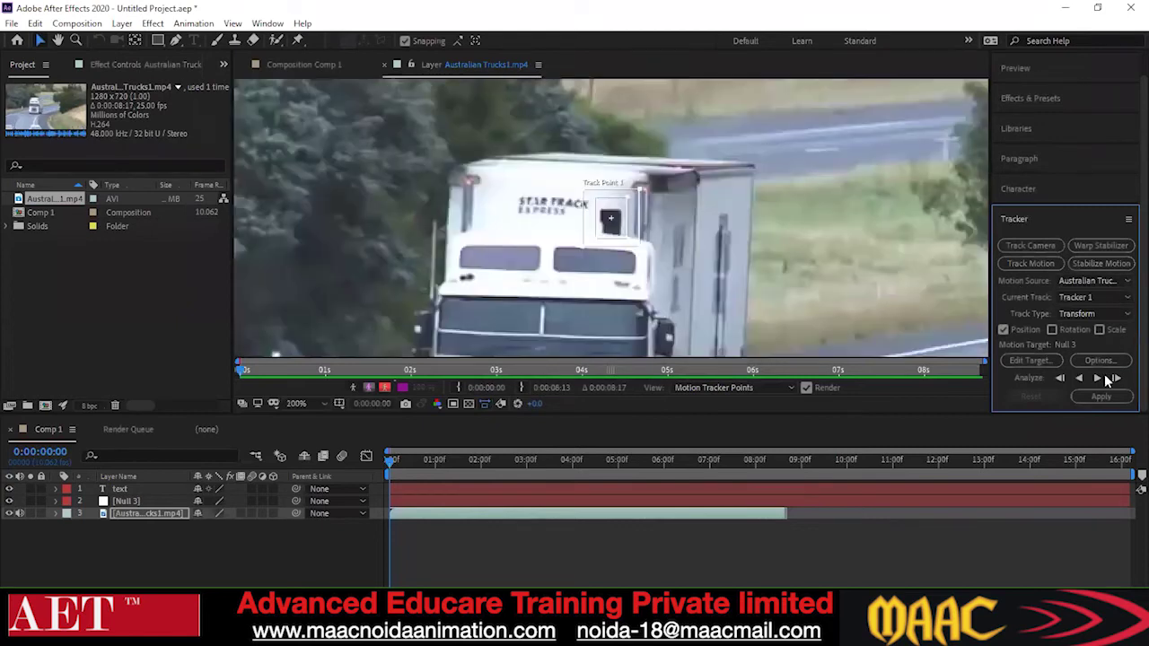
left_click(1096, 379)
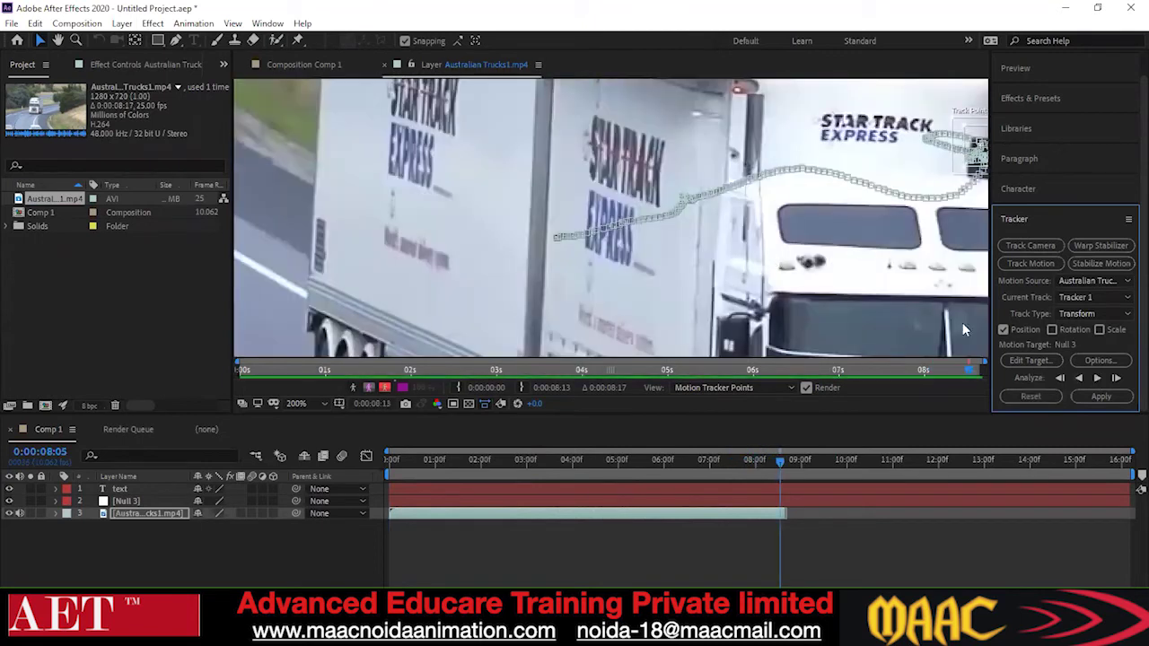
left_click(1085, 389)
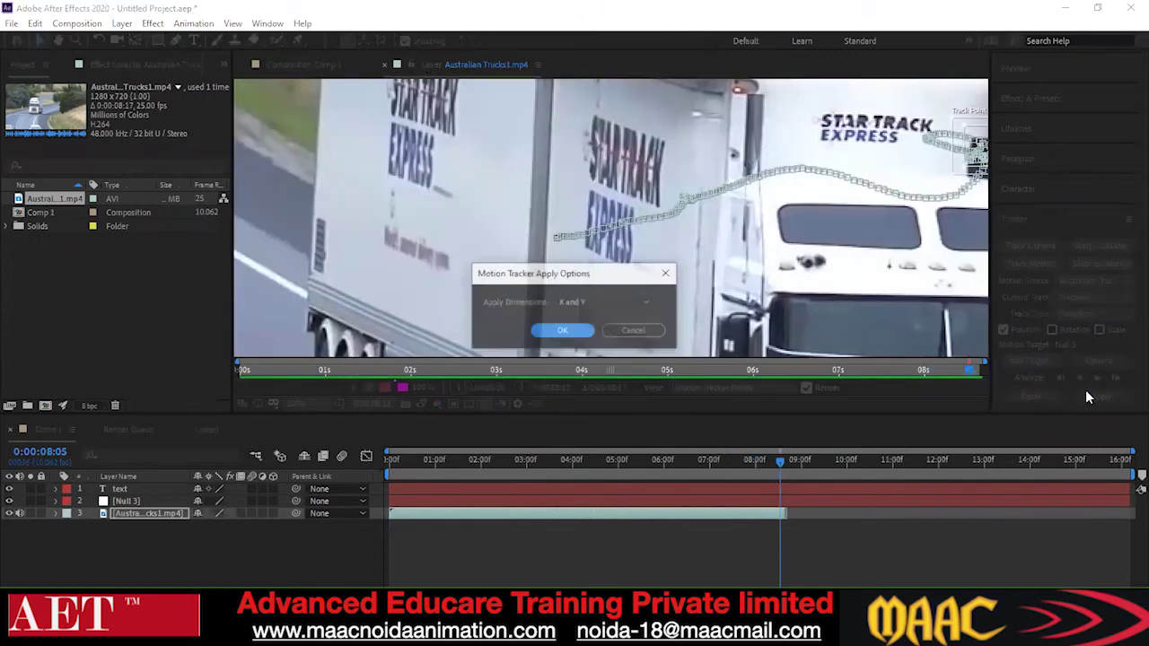
left_click(563, 331)
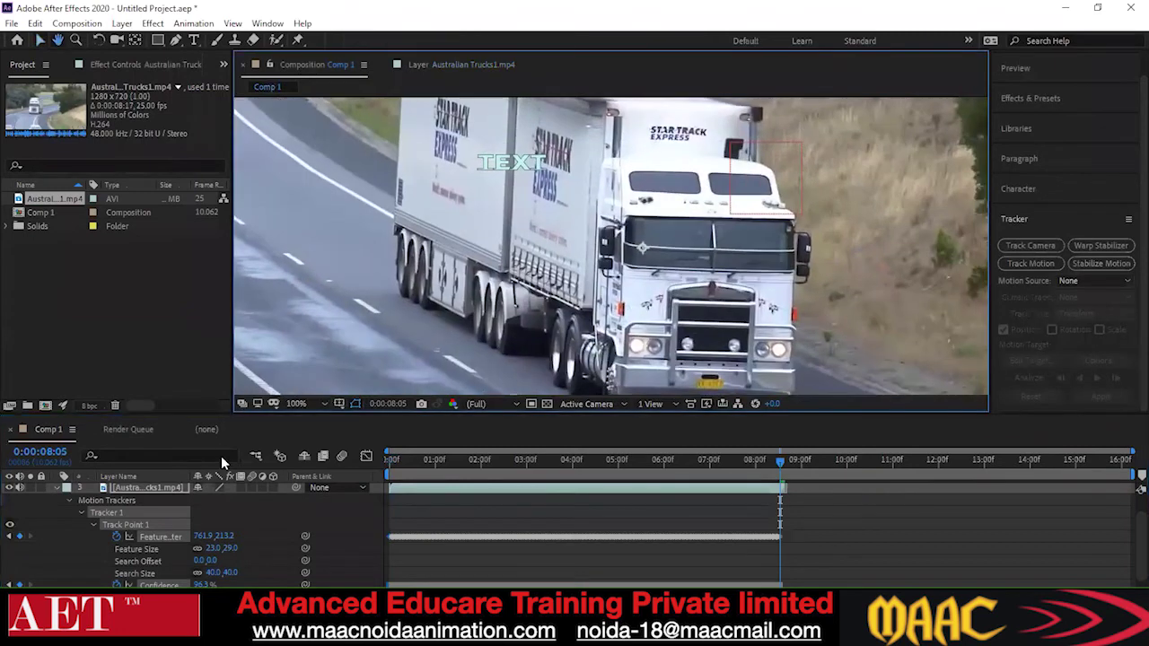
left_click(69, 500)
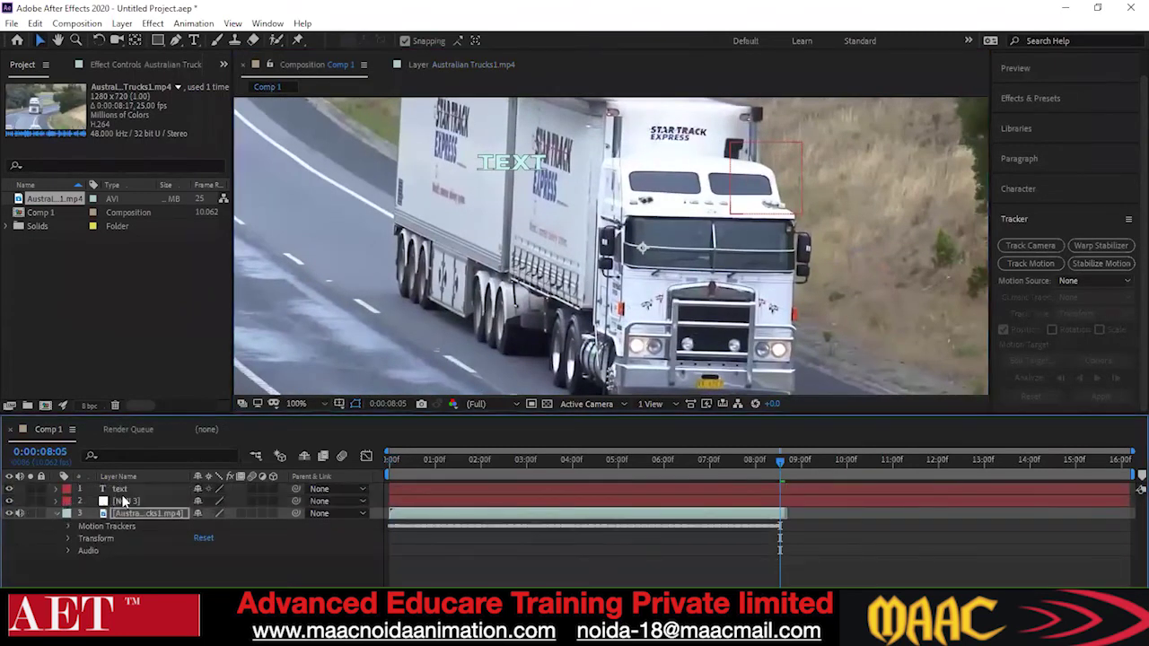
left_click(57, 514)
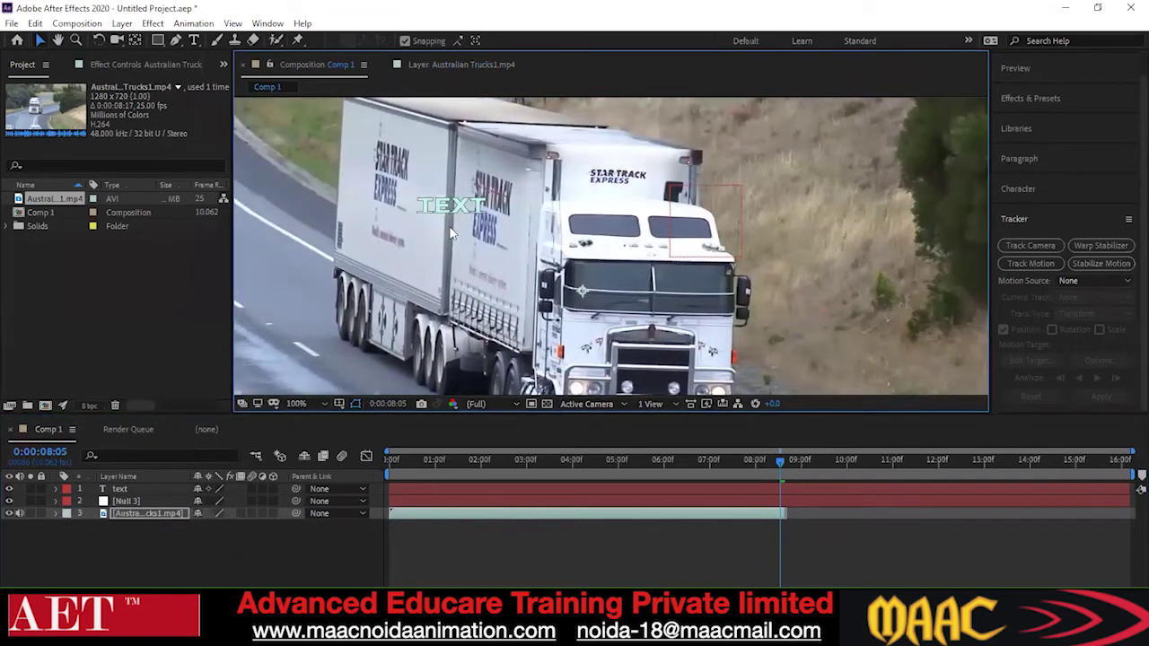
- Move the text onto the Star Track Express lettering on the truck's front at 0:00:08:05
left_click(135, 488)
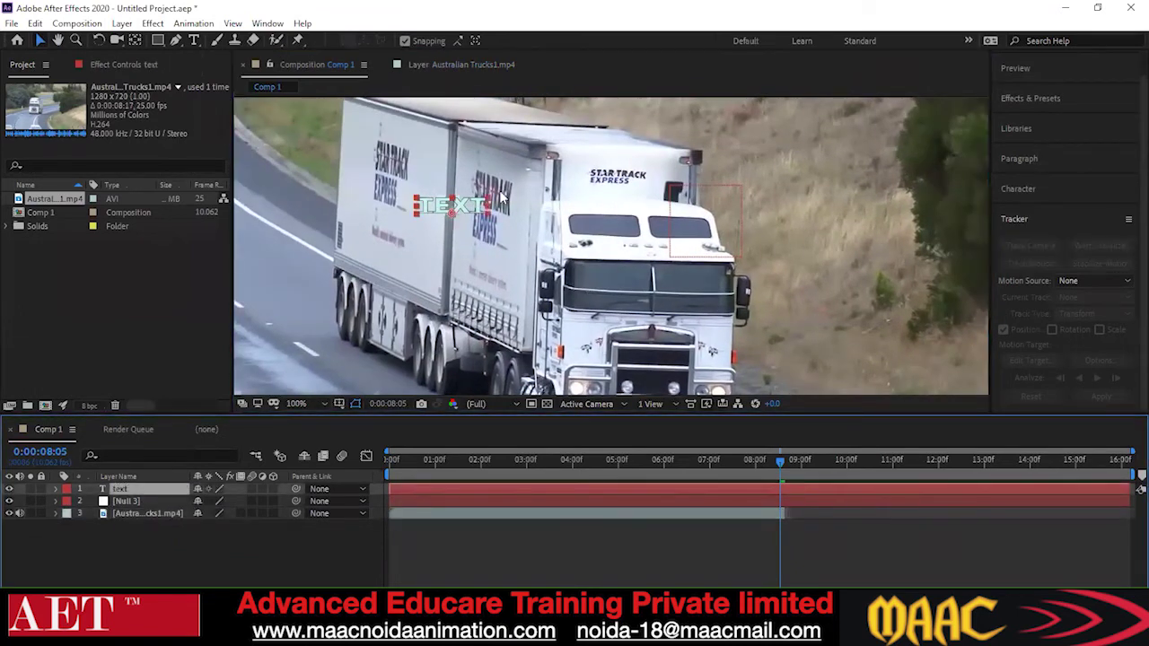
left_click_drag(457, 206, 680, 159)
left_click(139, 512)
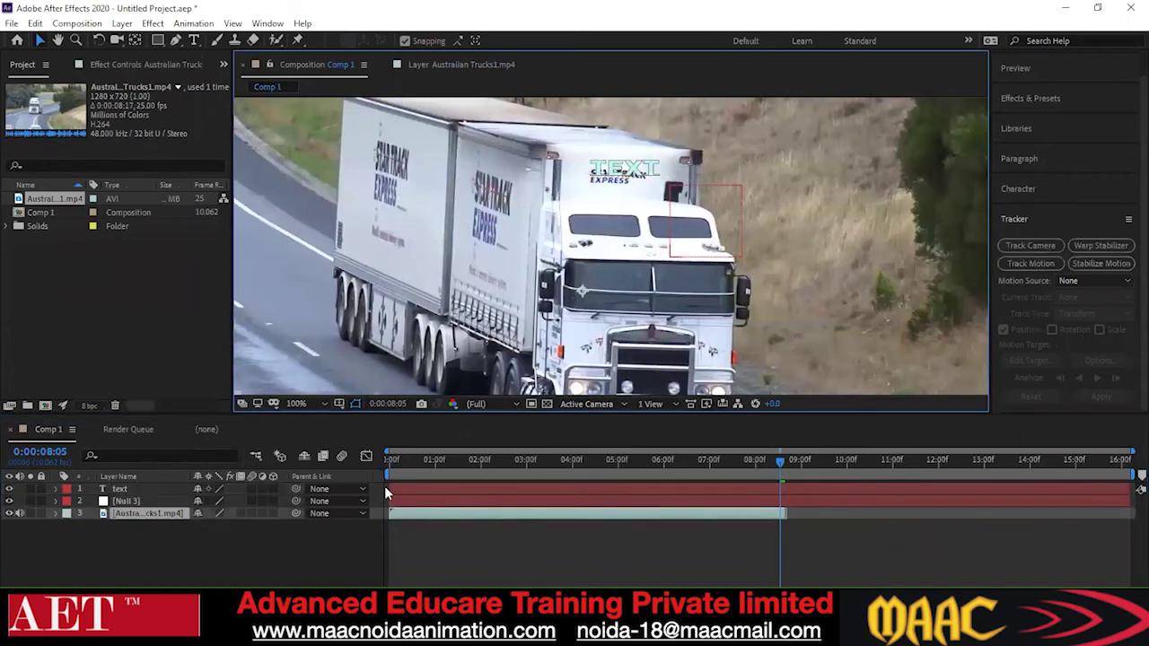
- Scrub back to the first frame and parent the text layer to Null 3
left_click_drag(777, 464, 484, 489)
key("Home")
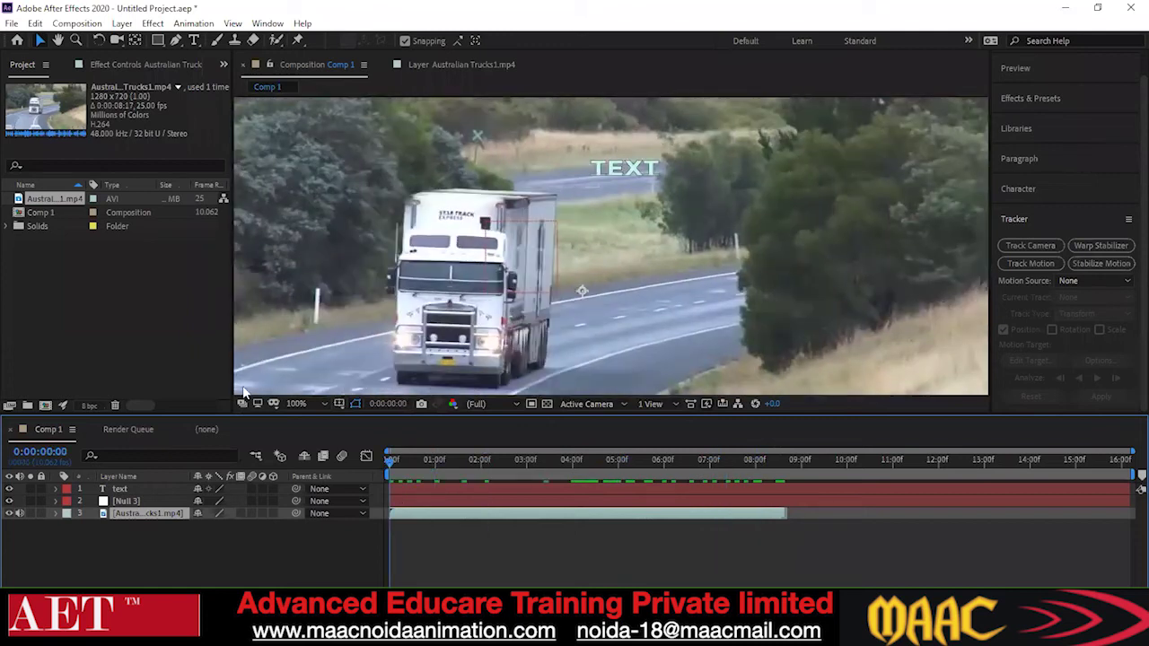
left_click_drag(296, 488, 130, 505)
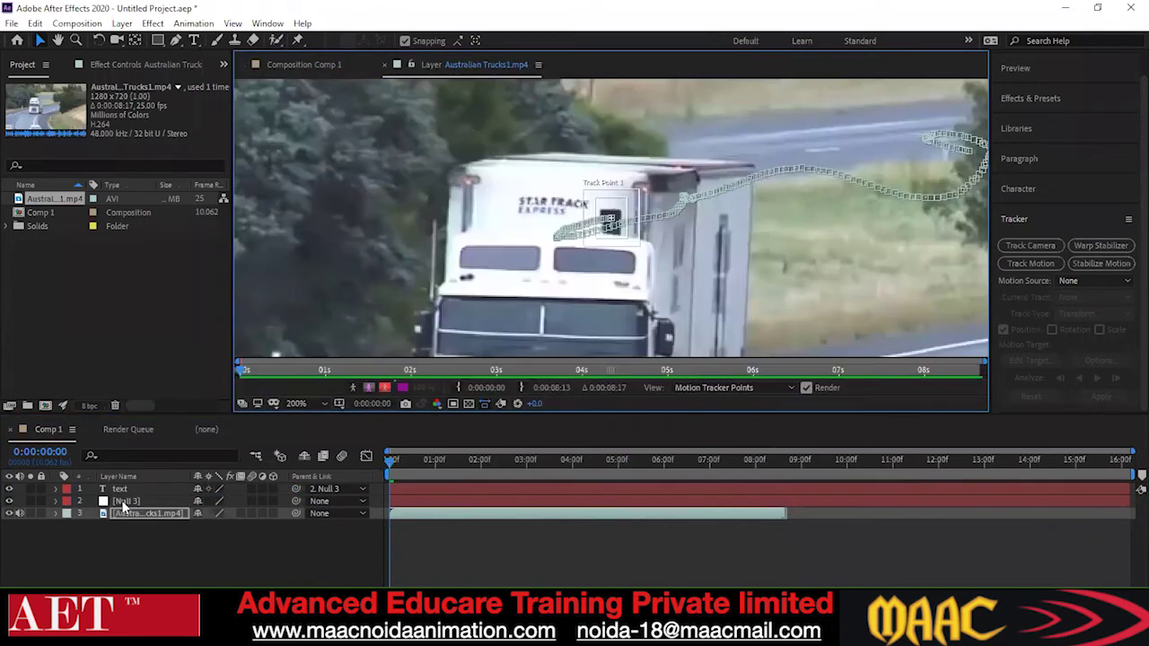
- In Comp 1, place the text over the lettering on the truck's front at the first frame and preview the motion
left_click(134, 489)
left_click(305, 67)
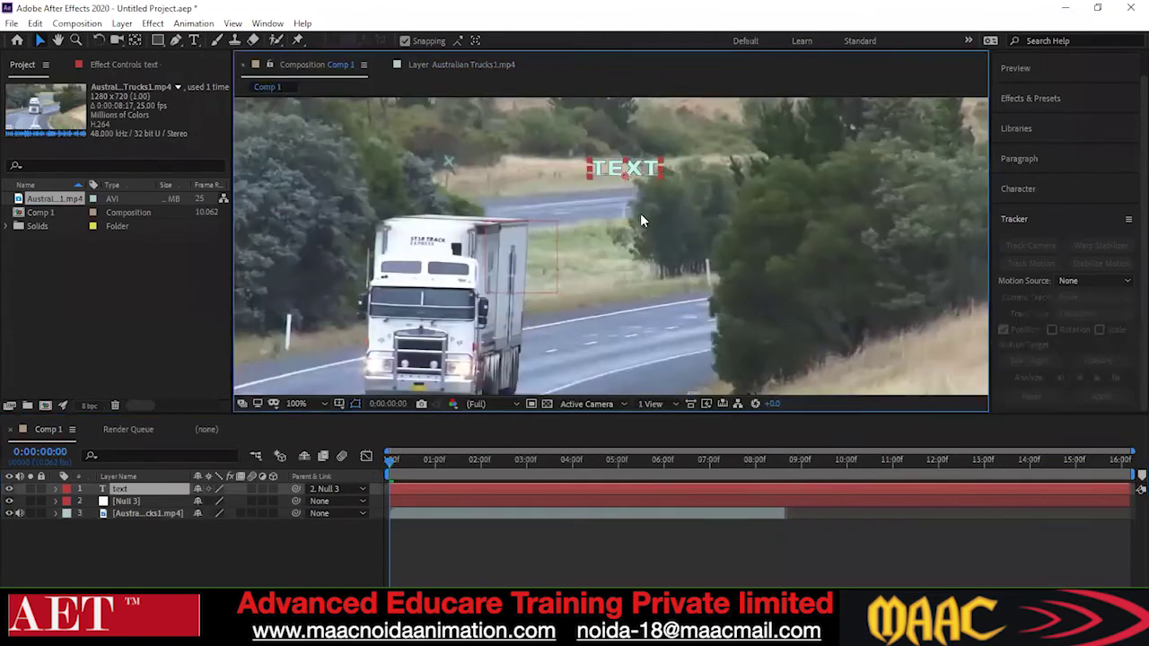
left_click_drag(634, 175, 435, 245)
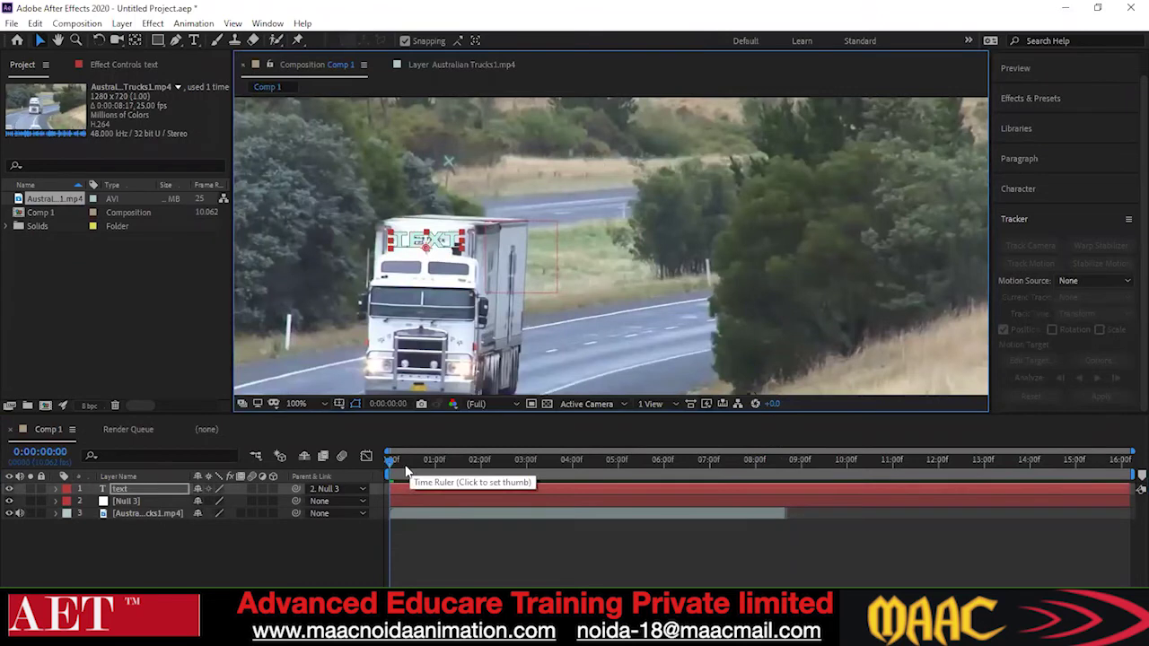
left_click_drag(397, 463, 384, 527)
key("space")
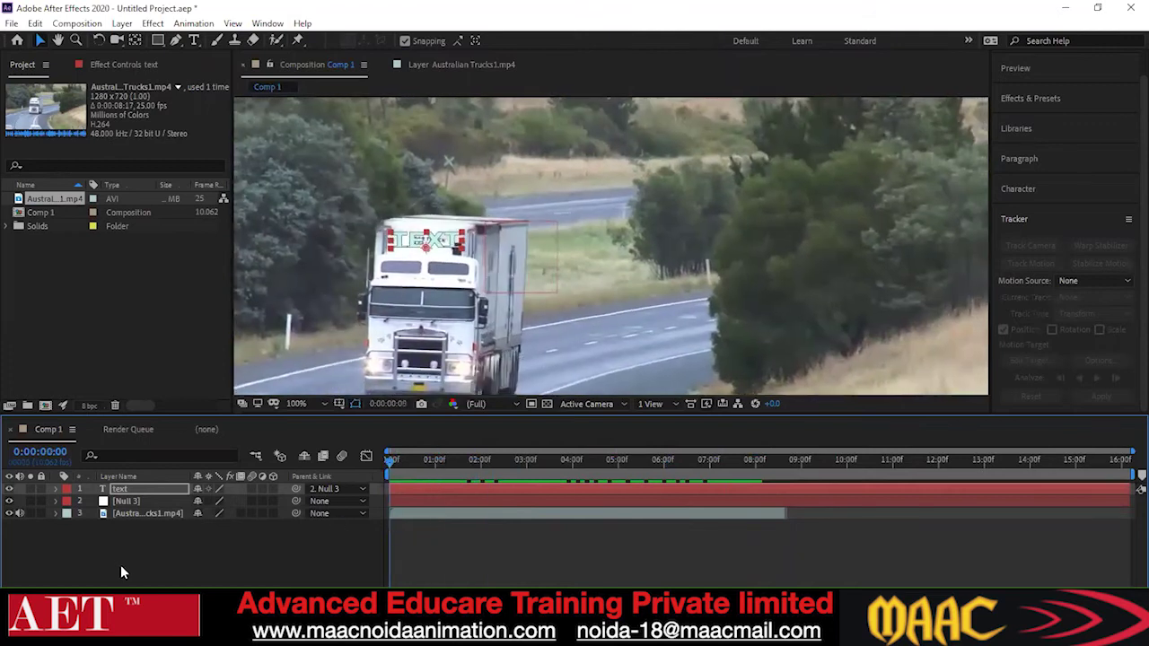
- Expand Null 3's Transform properties to examine the Position keyframes created by the tracking
left_click(121, 566)
left_click(54, 500)
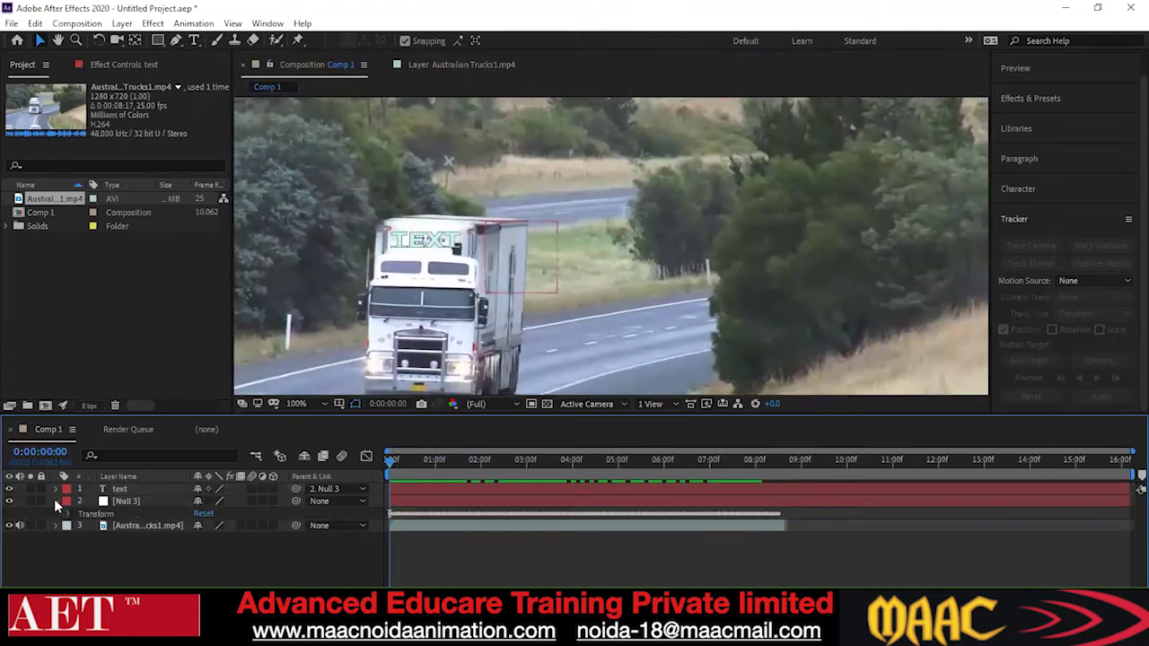
left_click(67, 514)
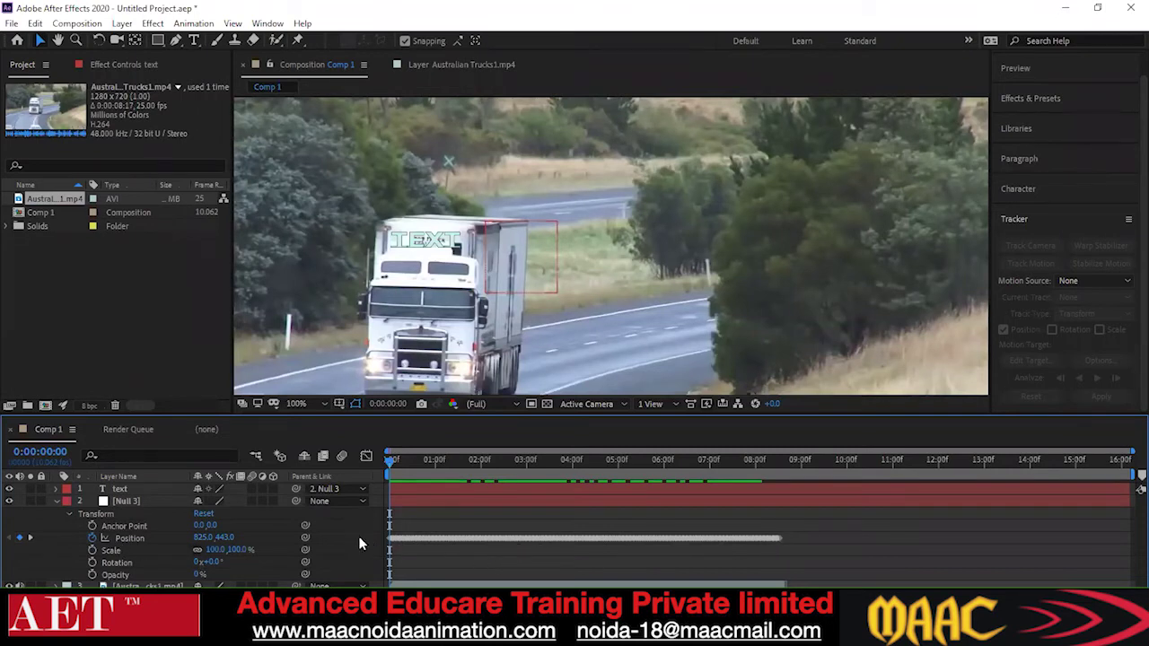
mouse_move(430, 543)
- Add Comp 1 to the render queue, save its output as Comp 1_2, and render it
left_click(11, 24)
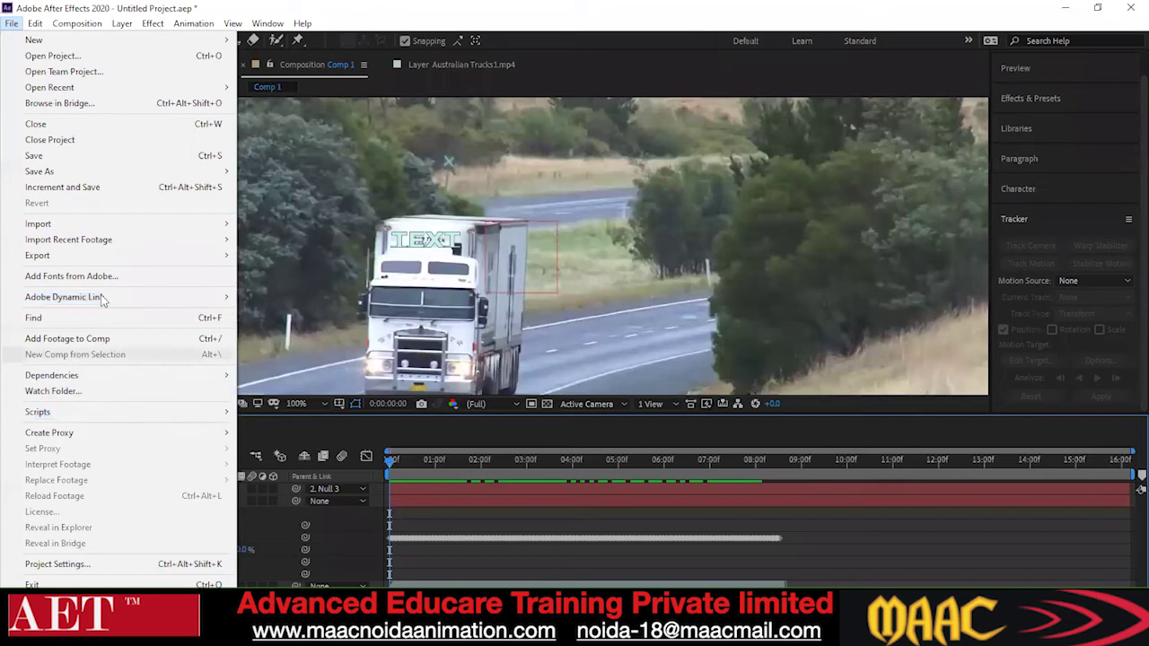
mouse_move(177, 256)
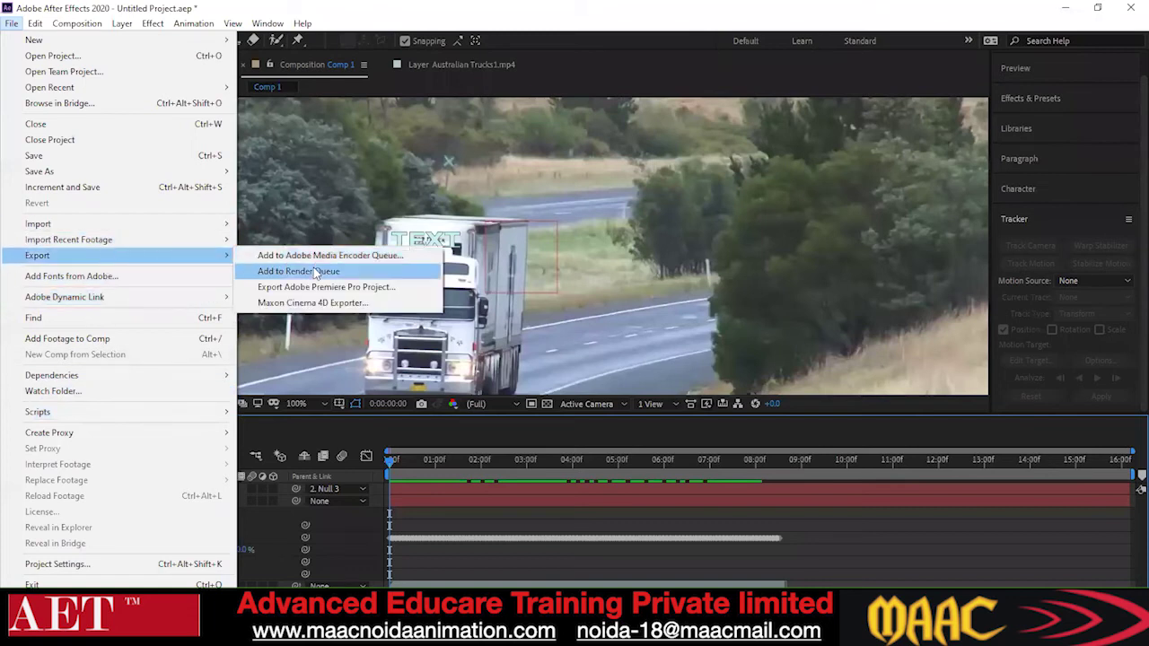
left_click(305, 271)
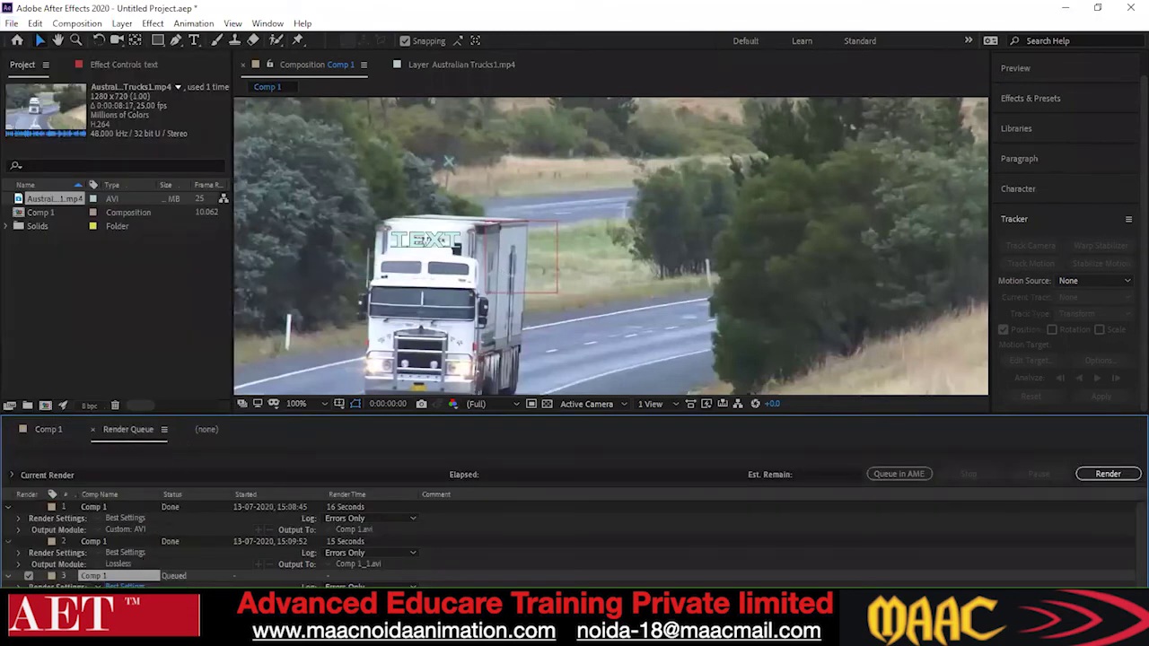
left_click(1097, 480)
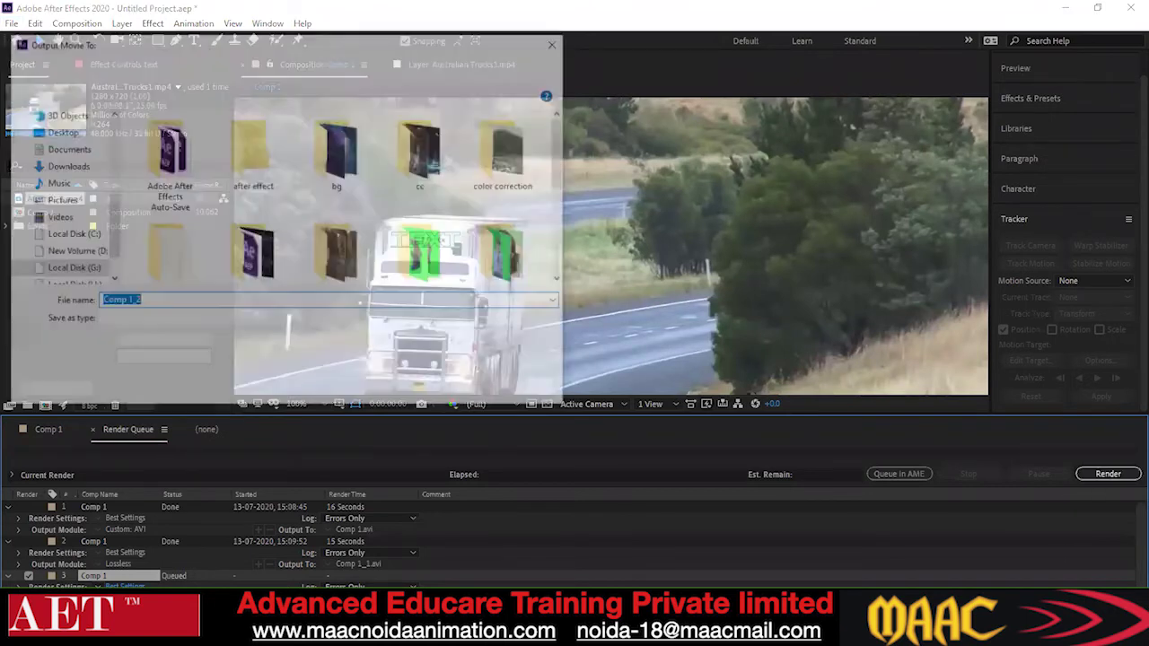
left_click(453, 391)
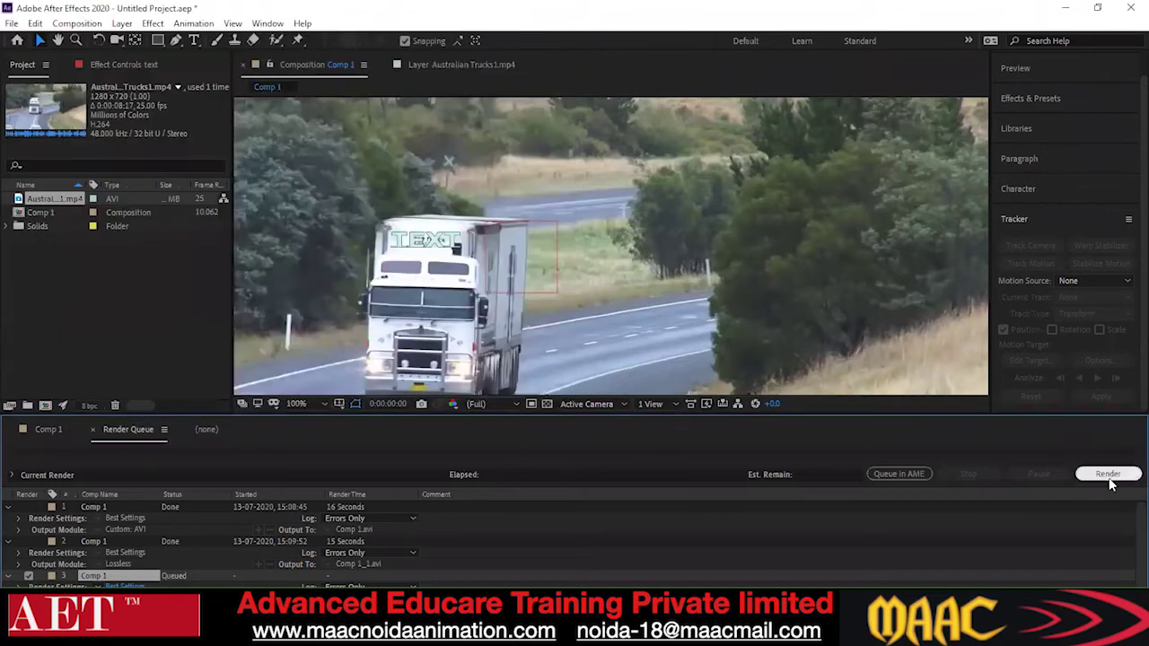
left_click(1106, 475)
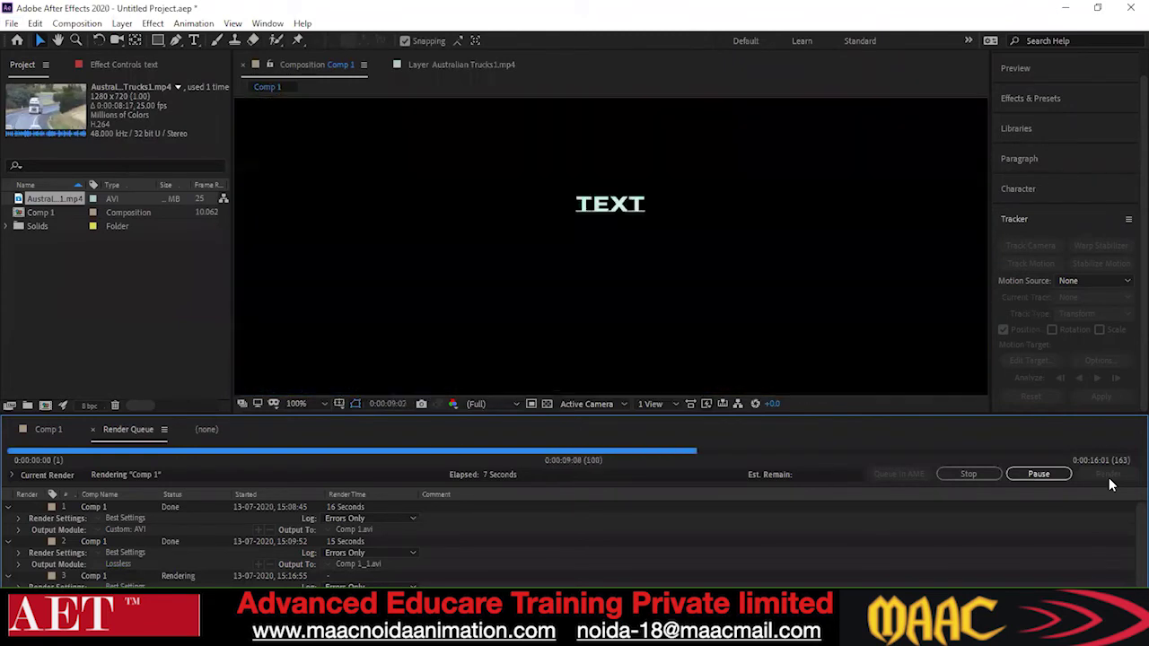
- Shorten Comp 1's work area to end at the null's last Position keyframe, scrub through it, and return to the start
mouse_move(404, 633)
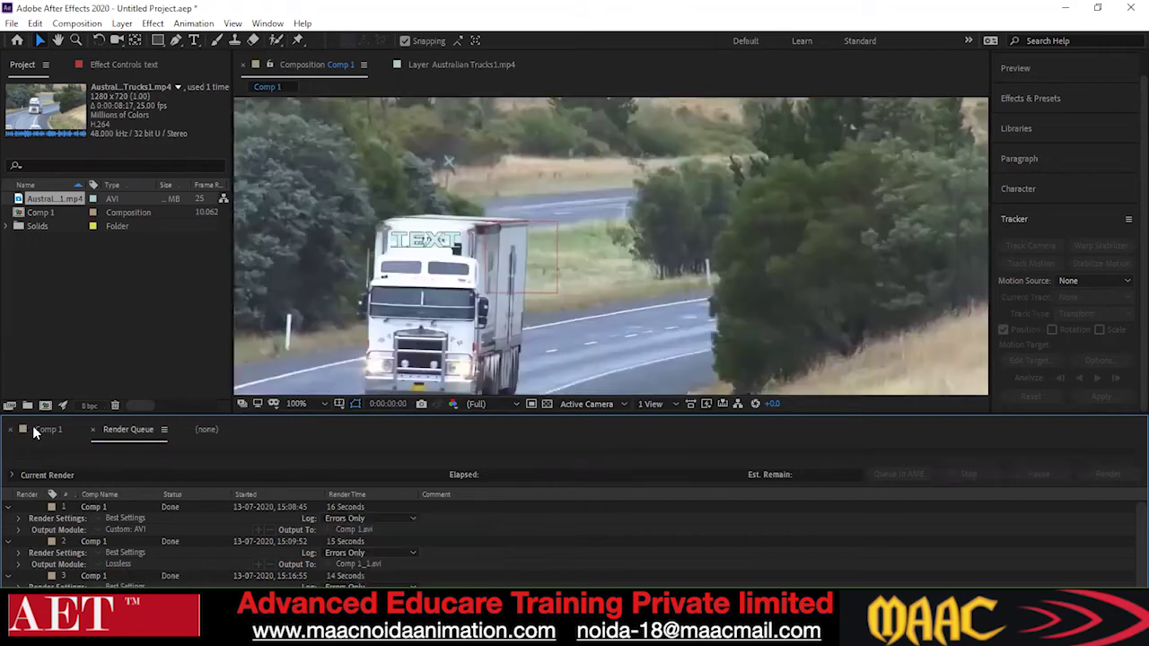
left_click(32, 427)
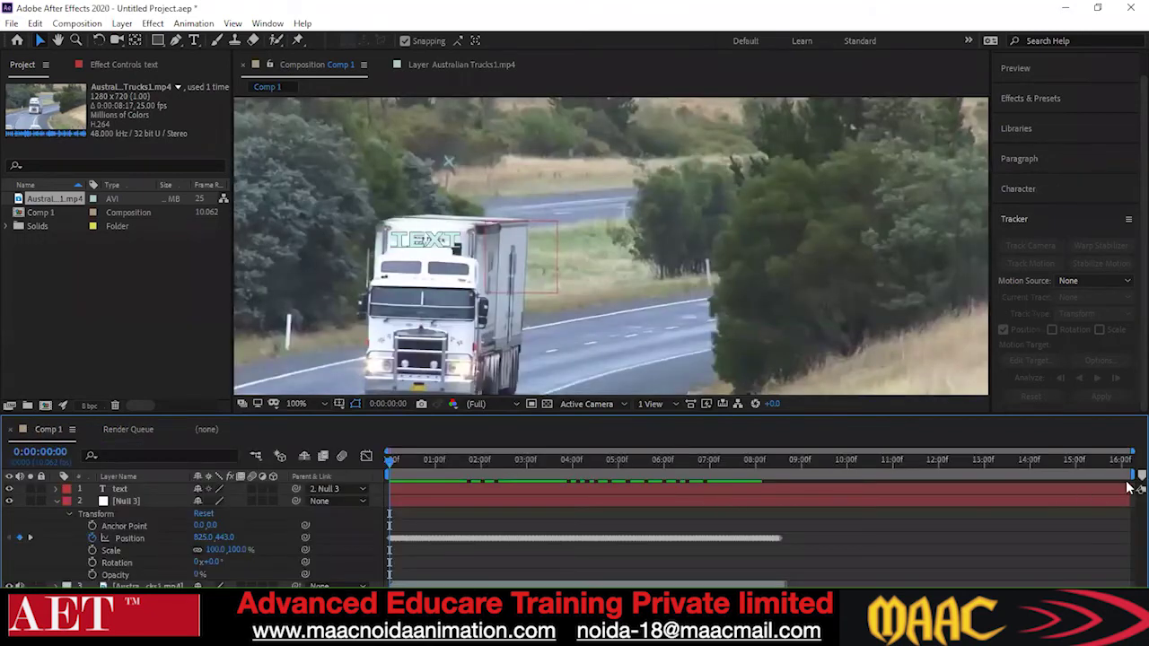
left_click_drag(1140, 489, 784, 517)
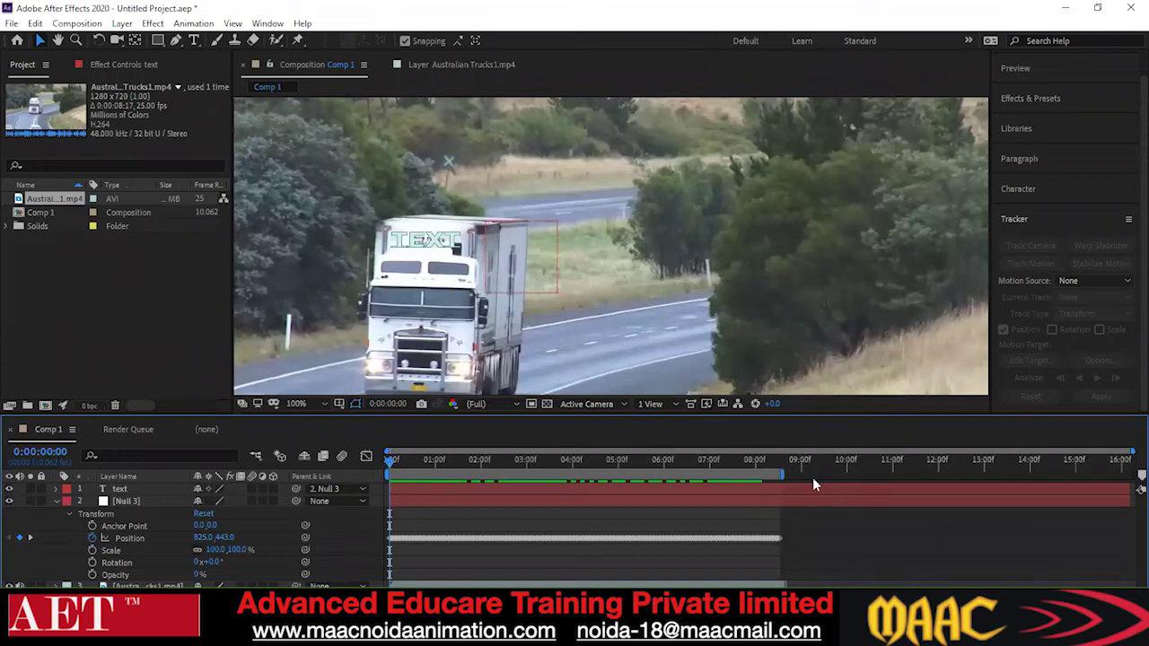
left_click_drag(481, 478, 783, 517)
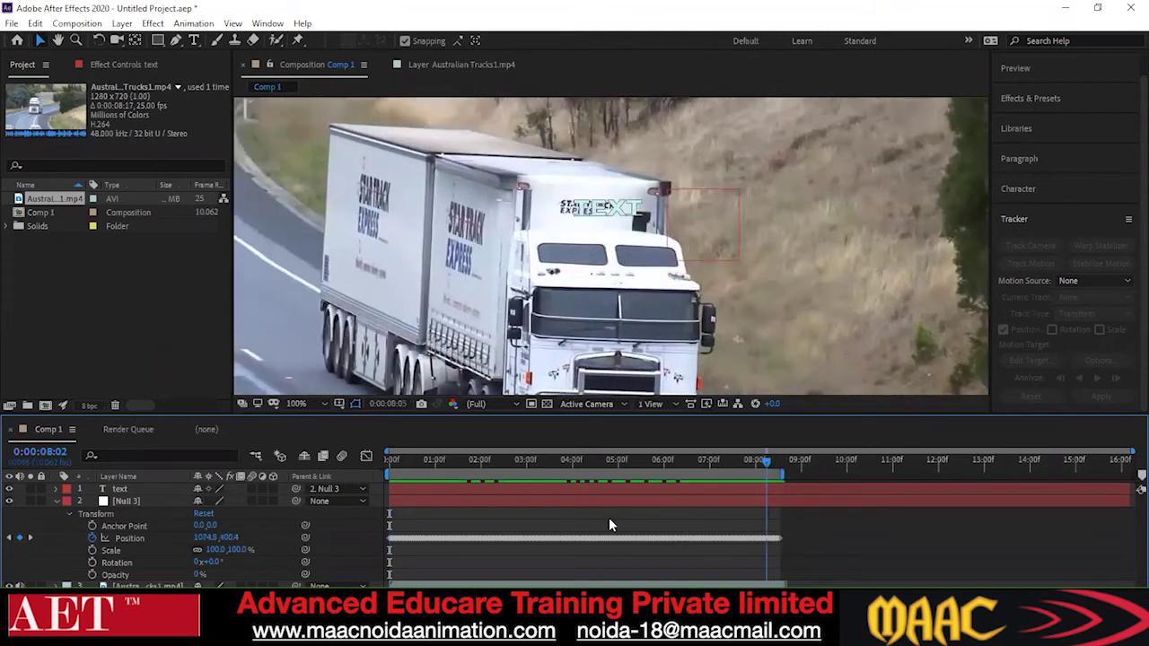
key("Home")
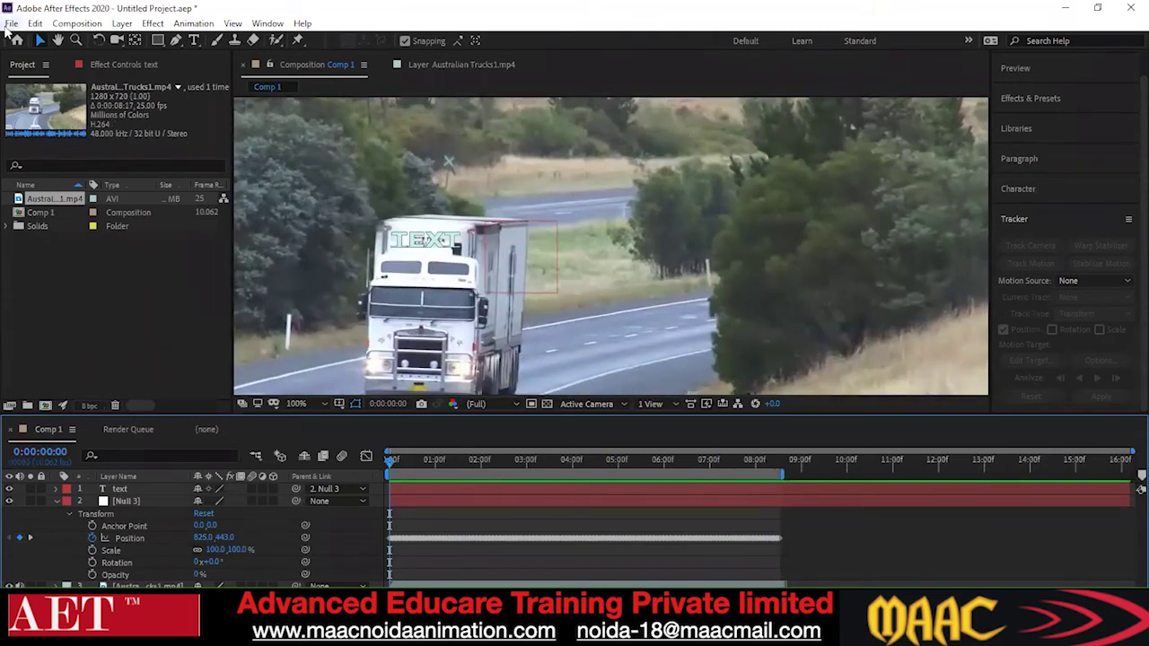
- Add Comp 1 with its shortened work area to the render queue and render it
left_click(12, 23)
mouse_move(219, 261)
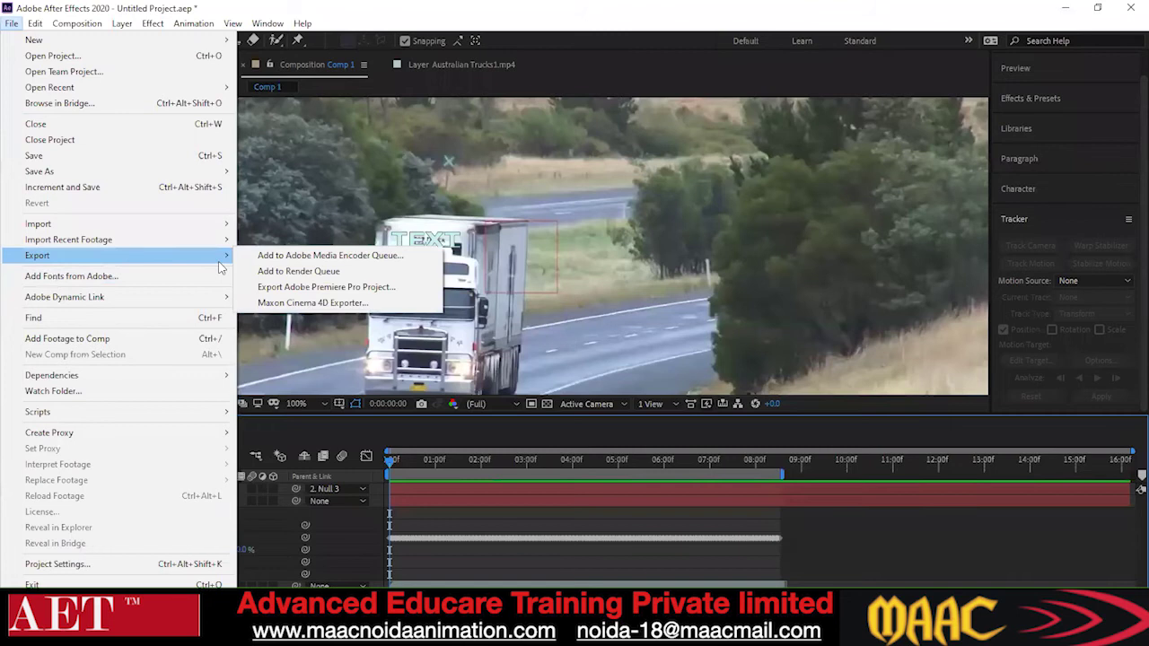
left_click(267, 272)
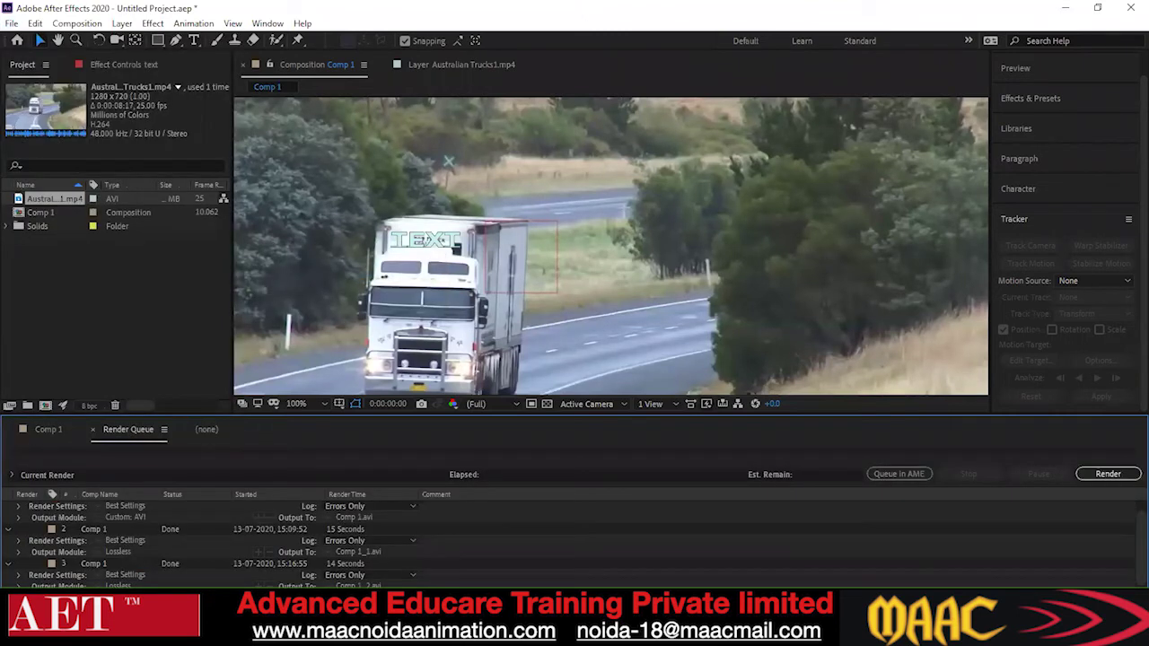
scroll(691, 571, "down", 1)
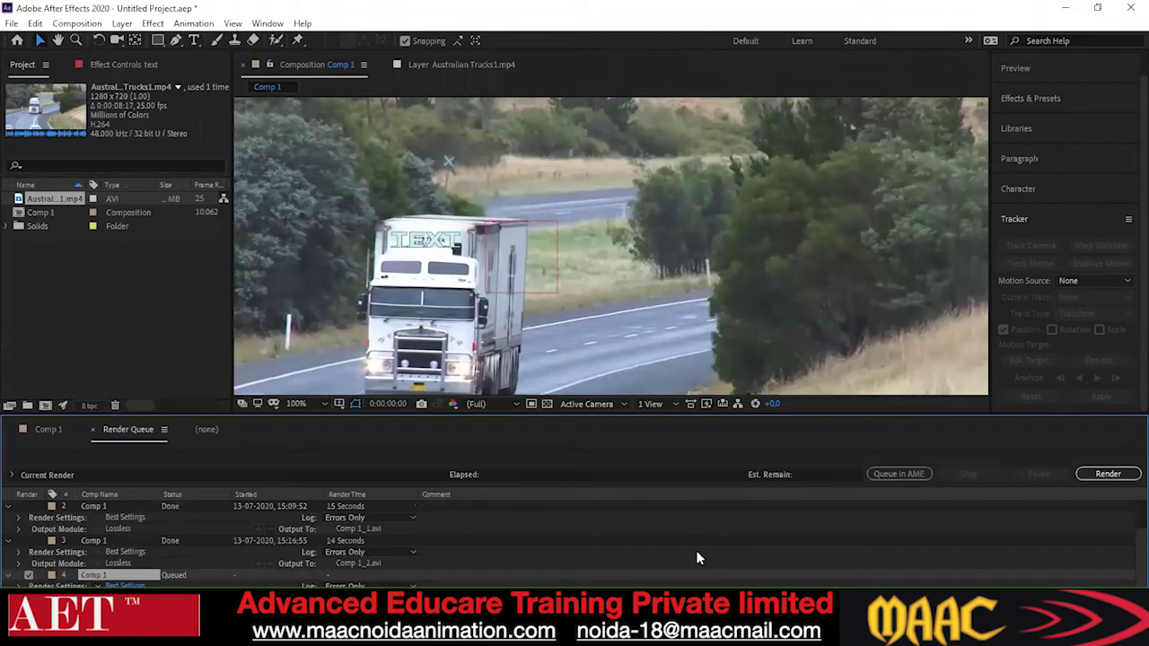
left_click(1113, 475)
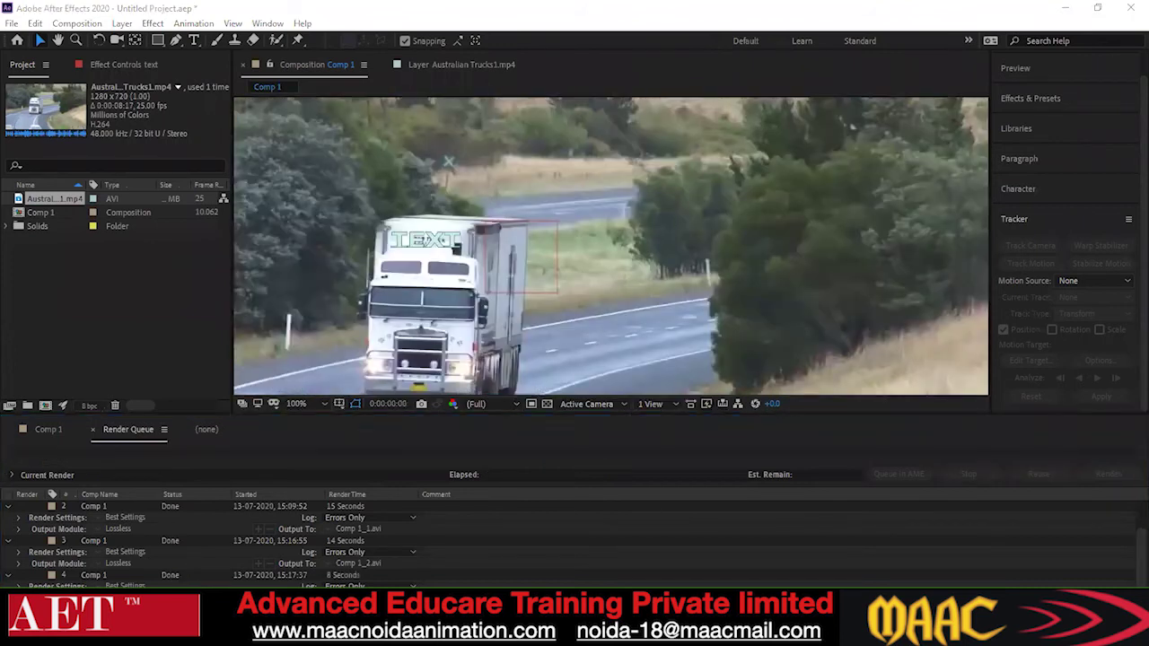
- Switch to File Explorer and play the rendered Comp 1_3 video from the after effect folder
key("alt+Tab")
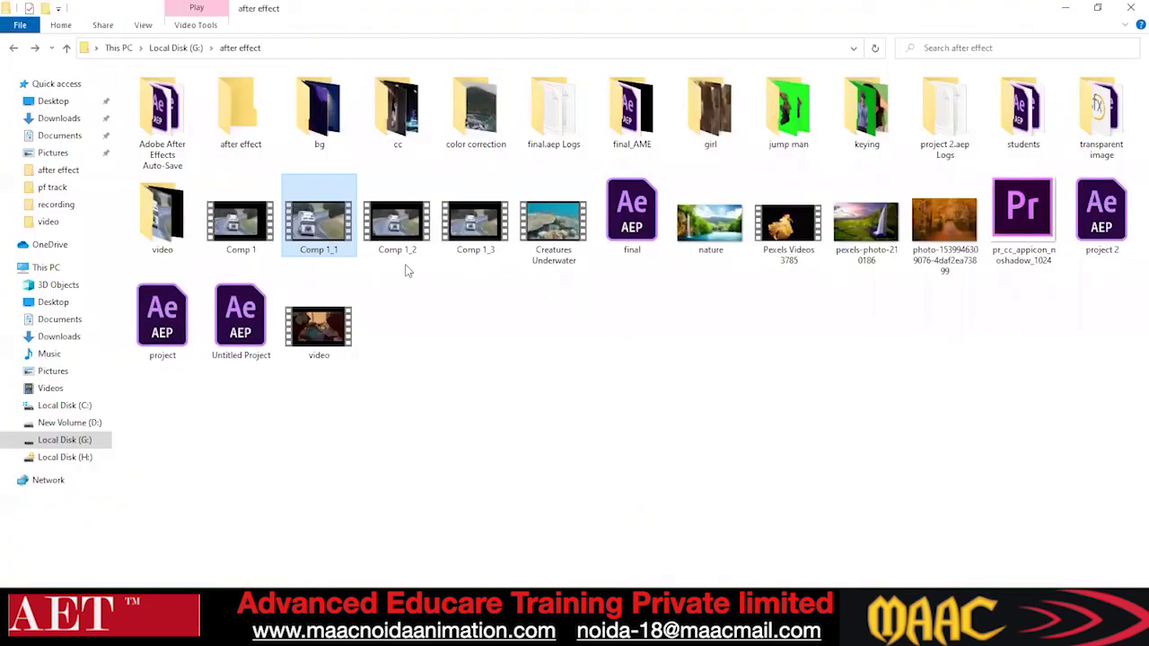
double_click(472, 226)
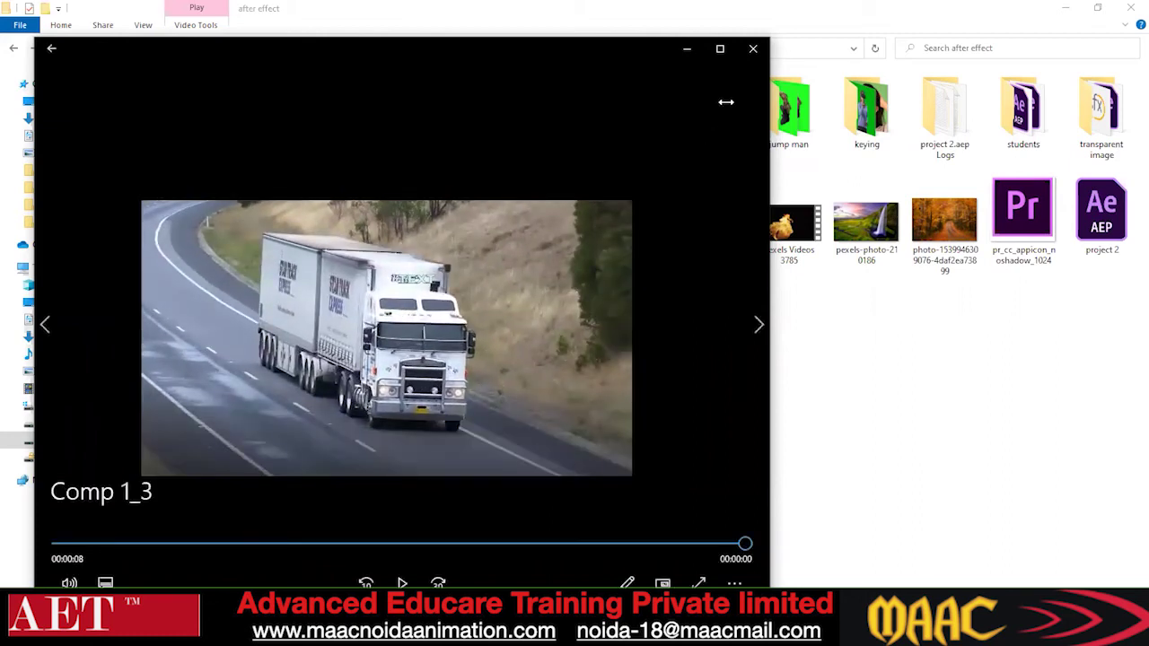
- Close the Comp 1_3 video player and switch back to After Effects
left_click(759, 49)
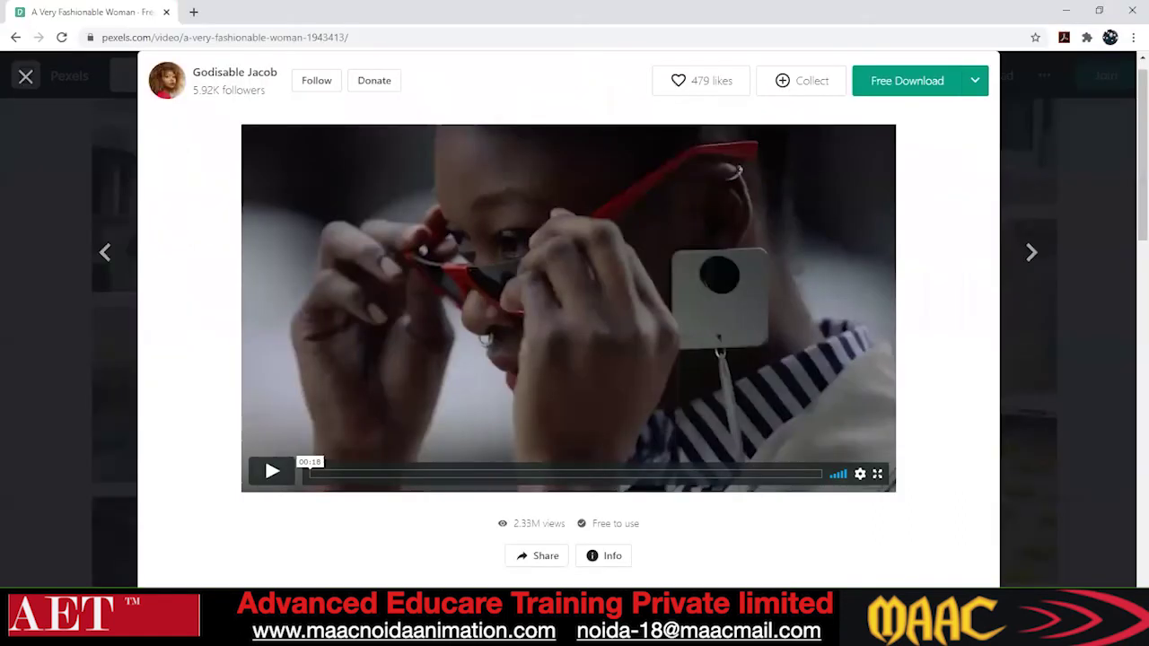
key("alt+Tab")
key("alt+Tab")
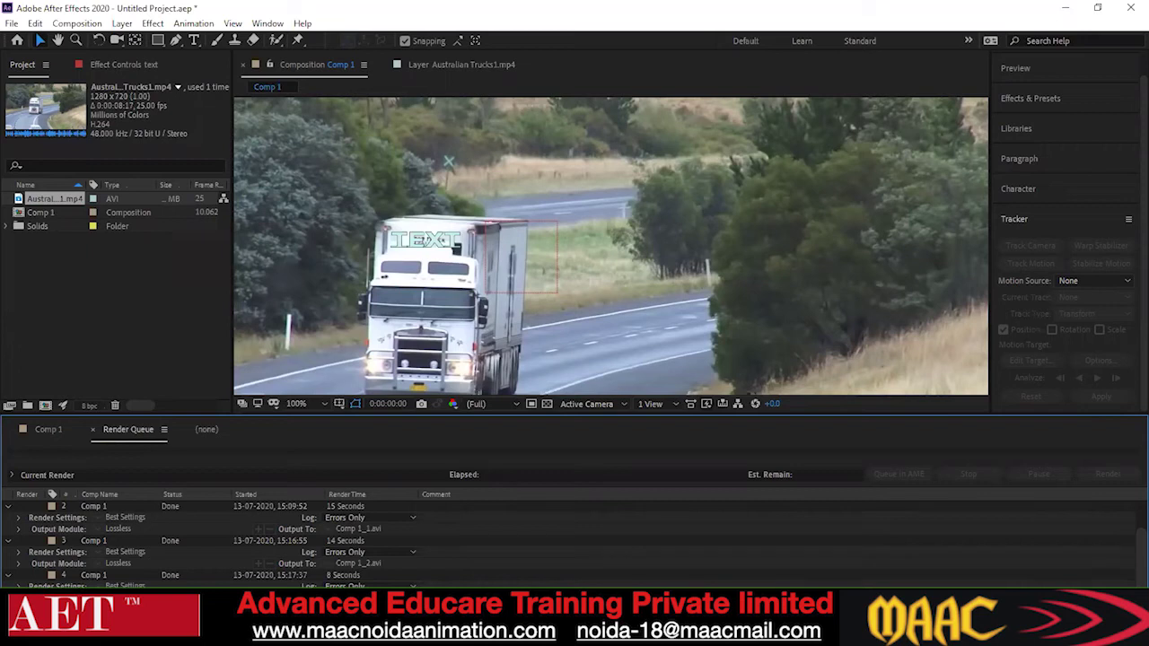
mouse_move(581, 634)
mouse_move(687, 634)
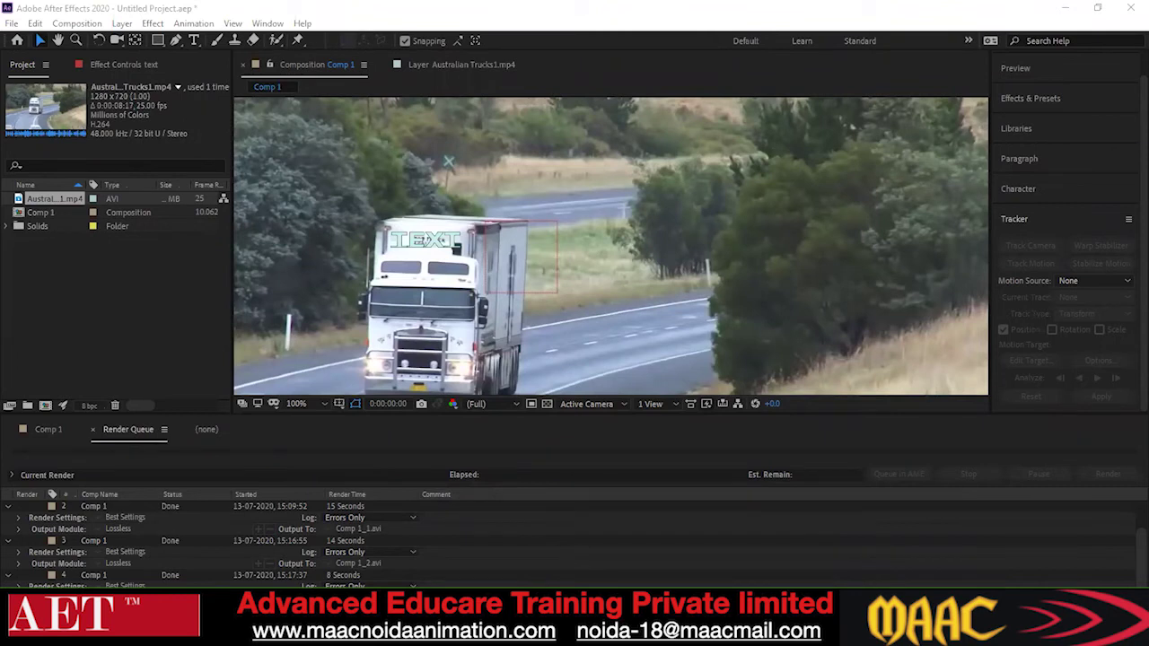
key("alt+Tab")
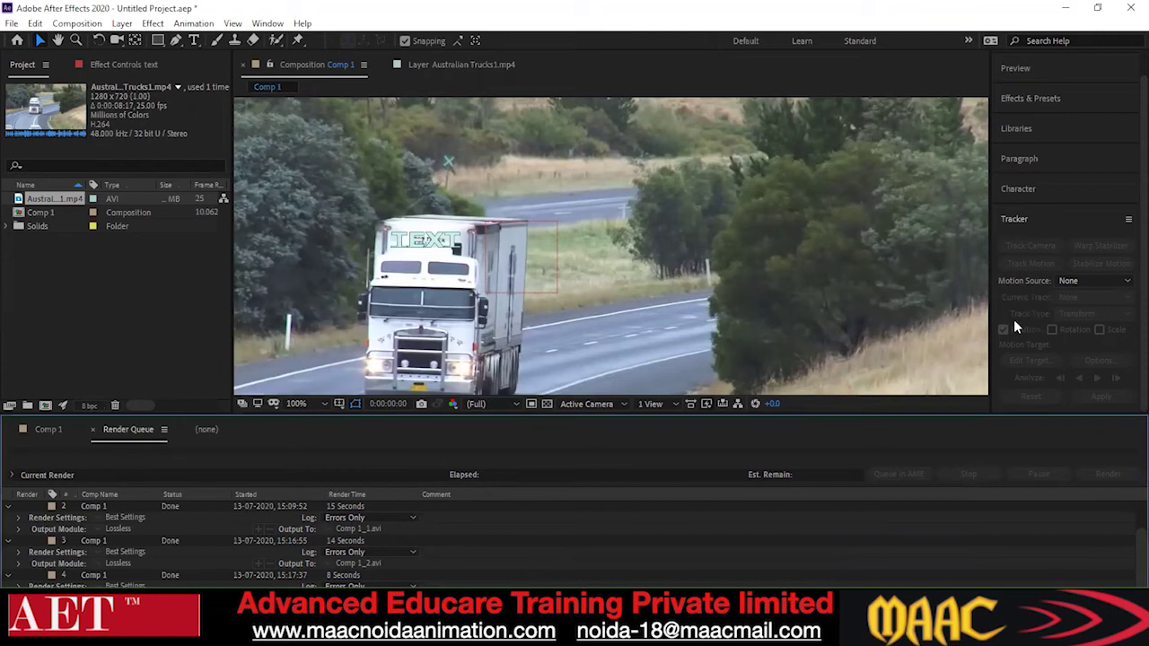
key("alt+Tab")
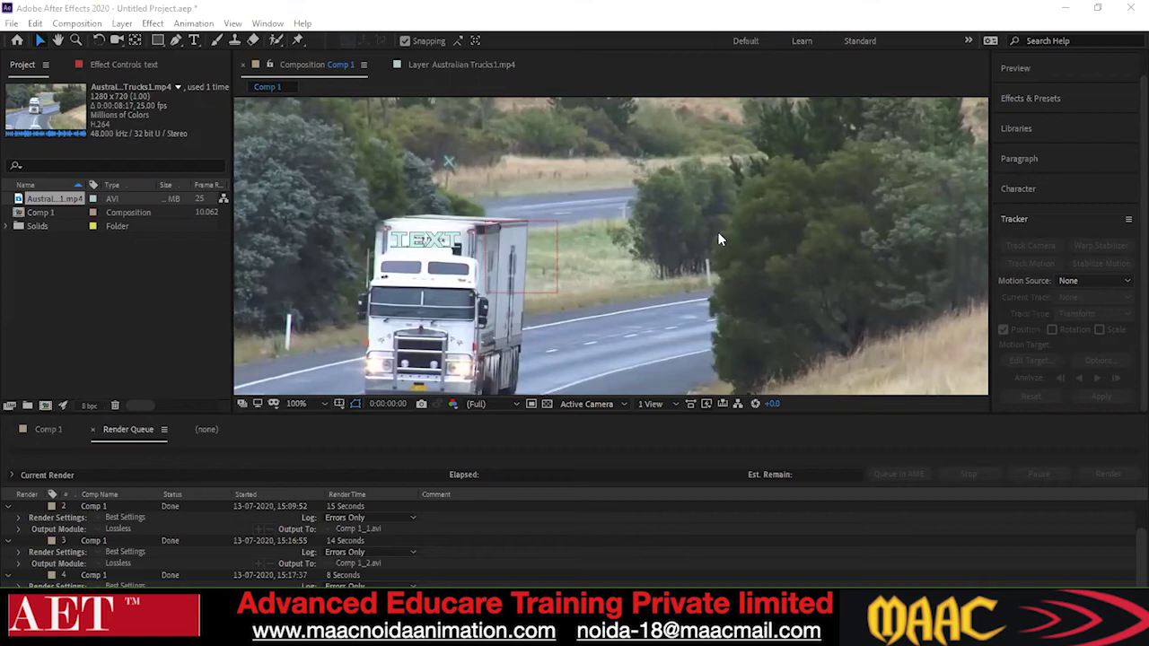
- Minimize the open windows and open the NVIDIA Control Panel from the desktop, maximized, to check the graphics card
left_click(1065, 8)
left_click(1066, 8)
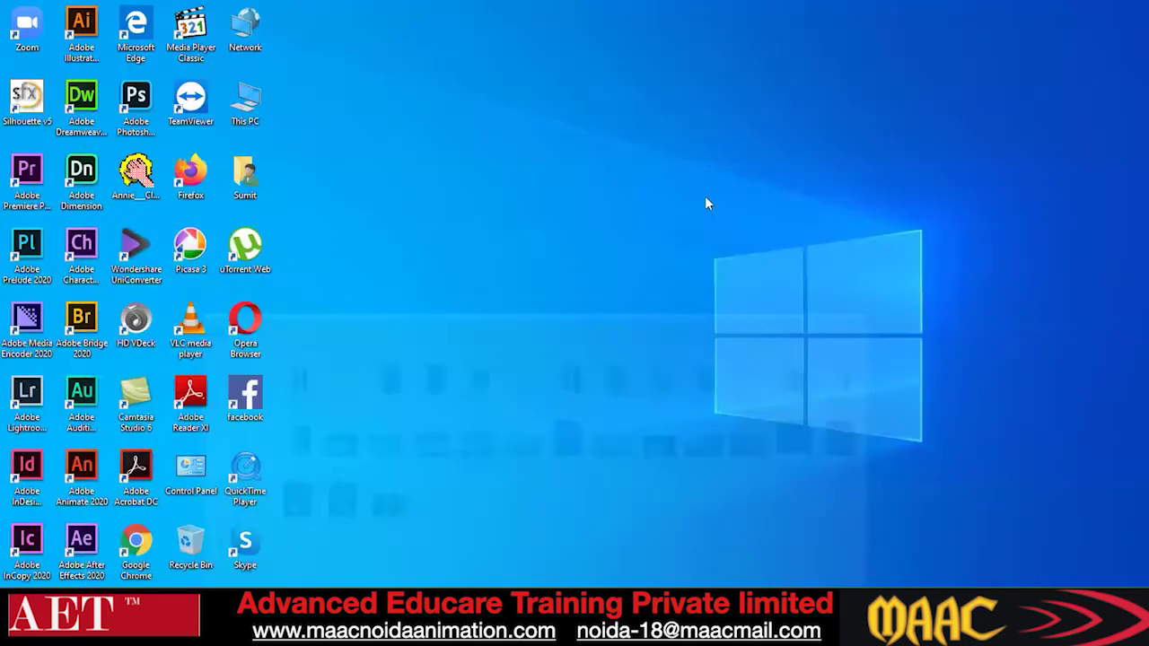
right_click(398, 269)
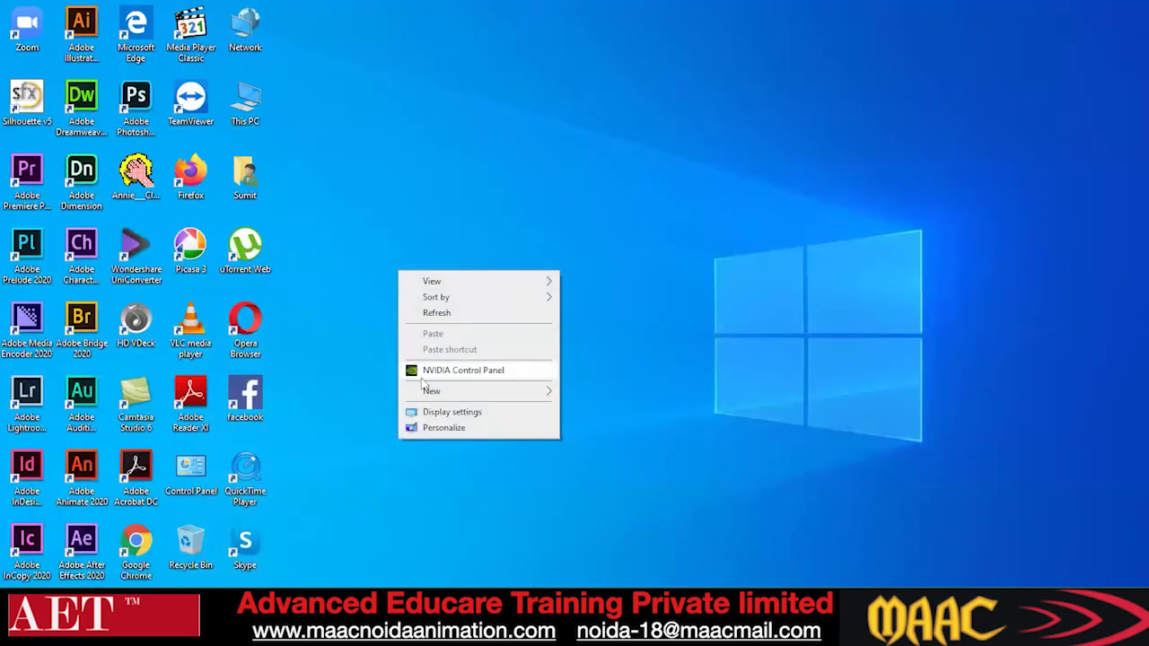
left_click(475, 375)
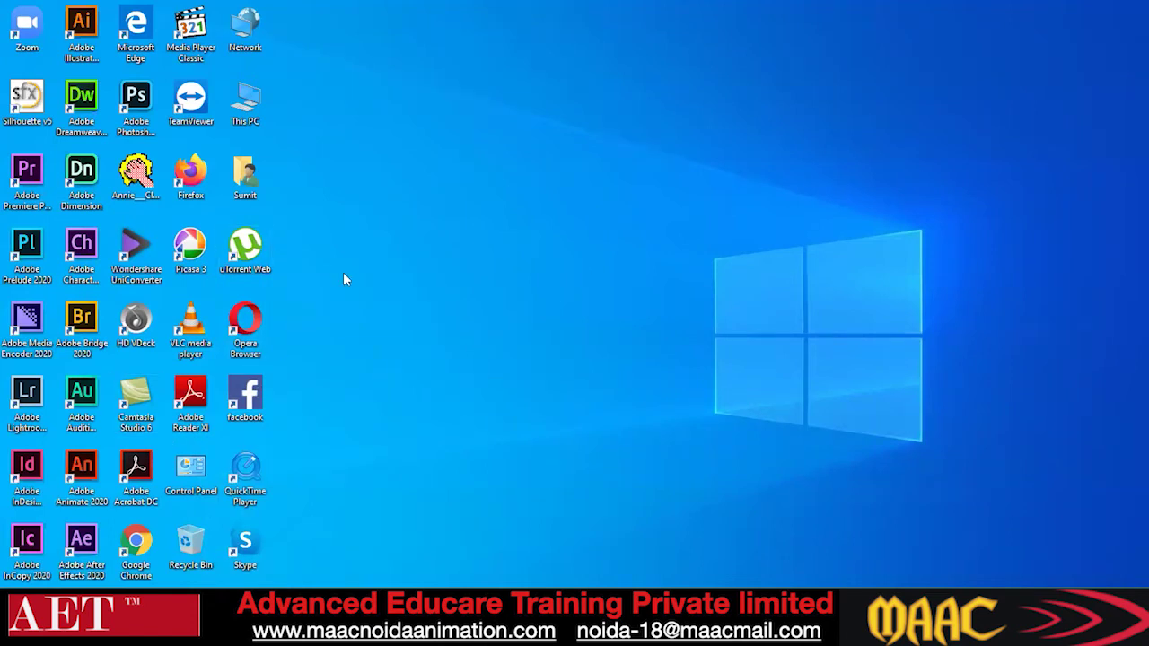
right_click(436, 309)
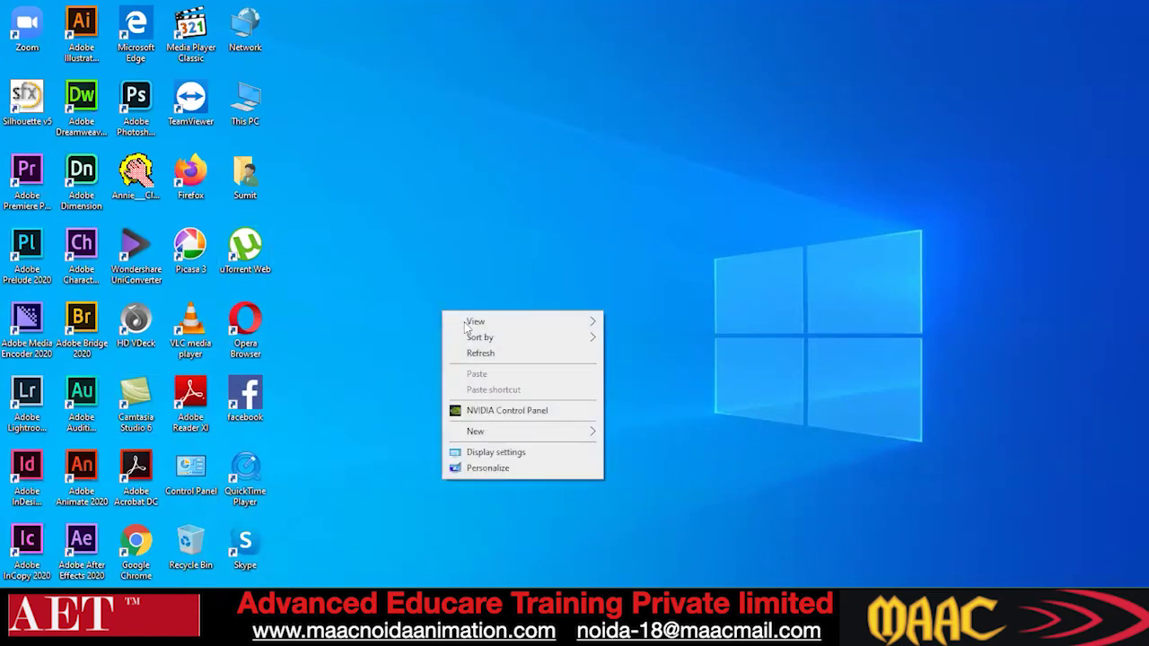
left_click(500, 414)
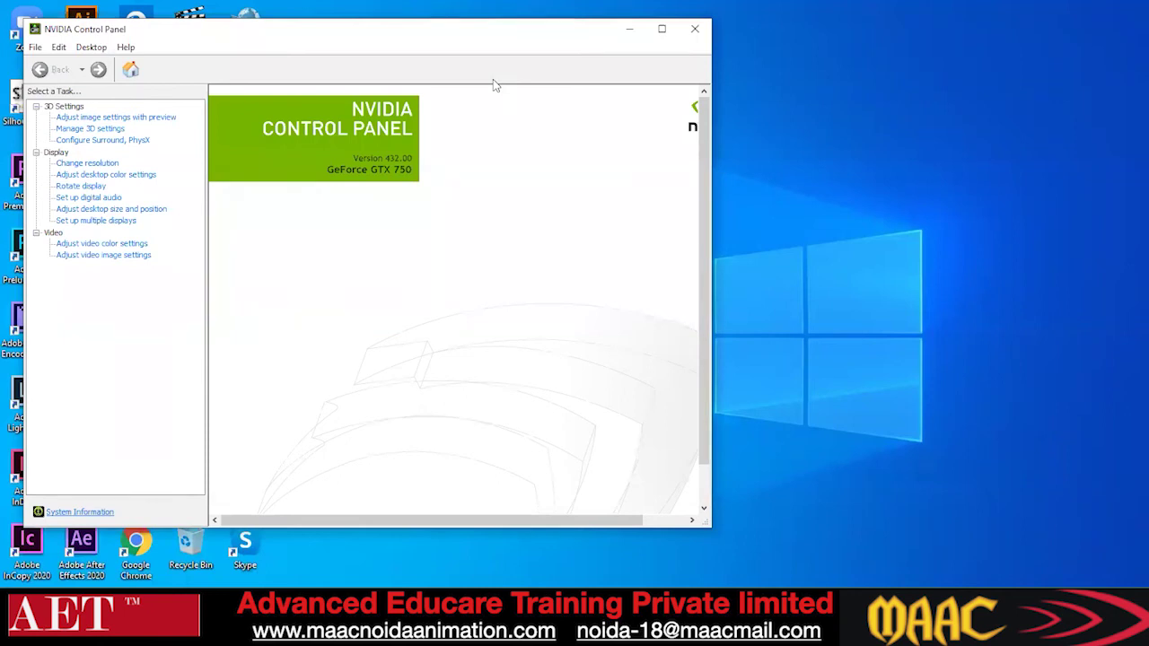
key("super+Up")
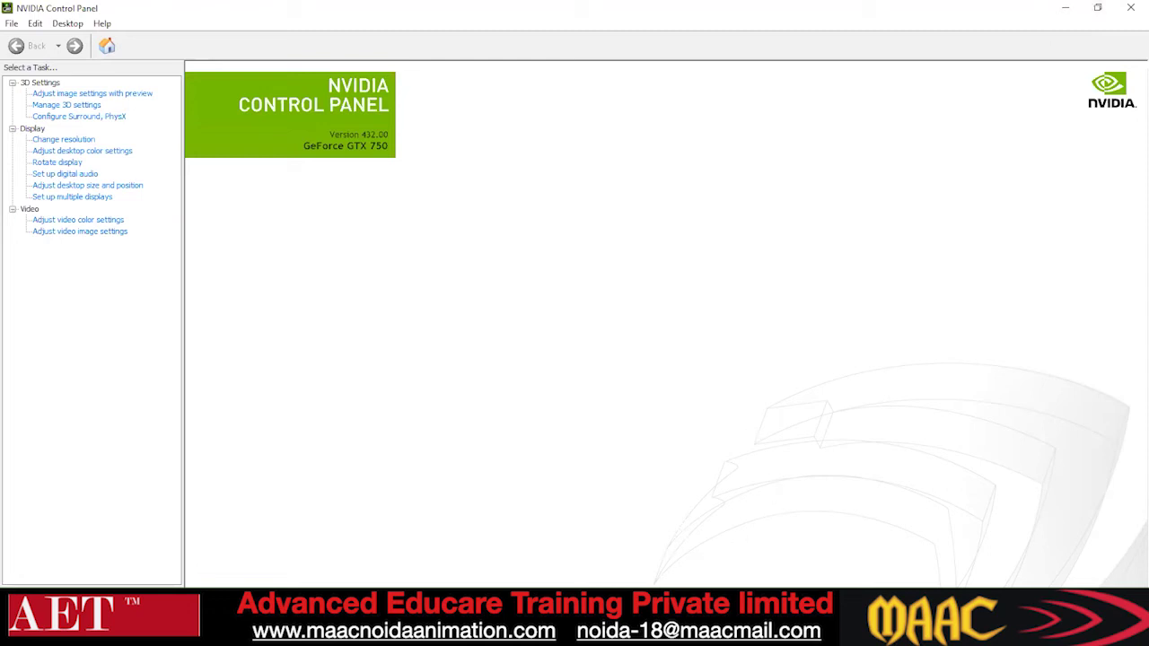
- Restore the NVIDIA Control Panel to a smaller window and move it closer to the middle of the desktop
left_click(1099, 8)
left_click(765, 50)
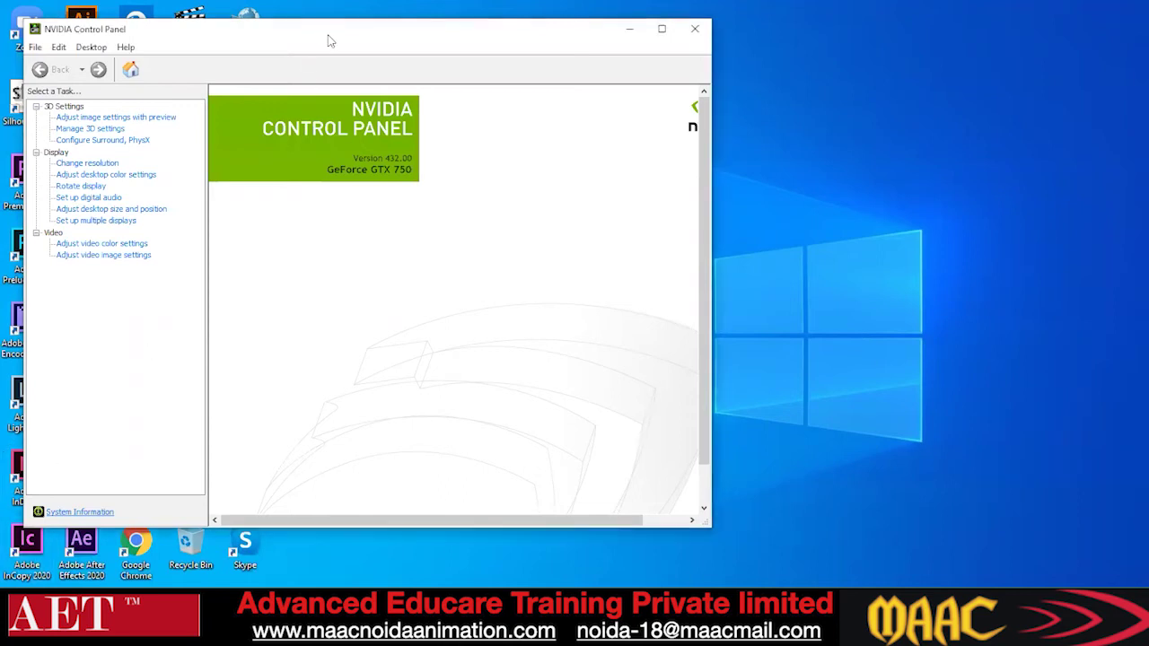
left_click_drag(328, 40, 447, 74)
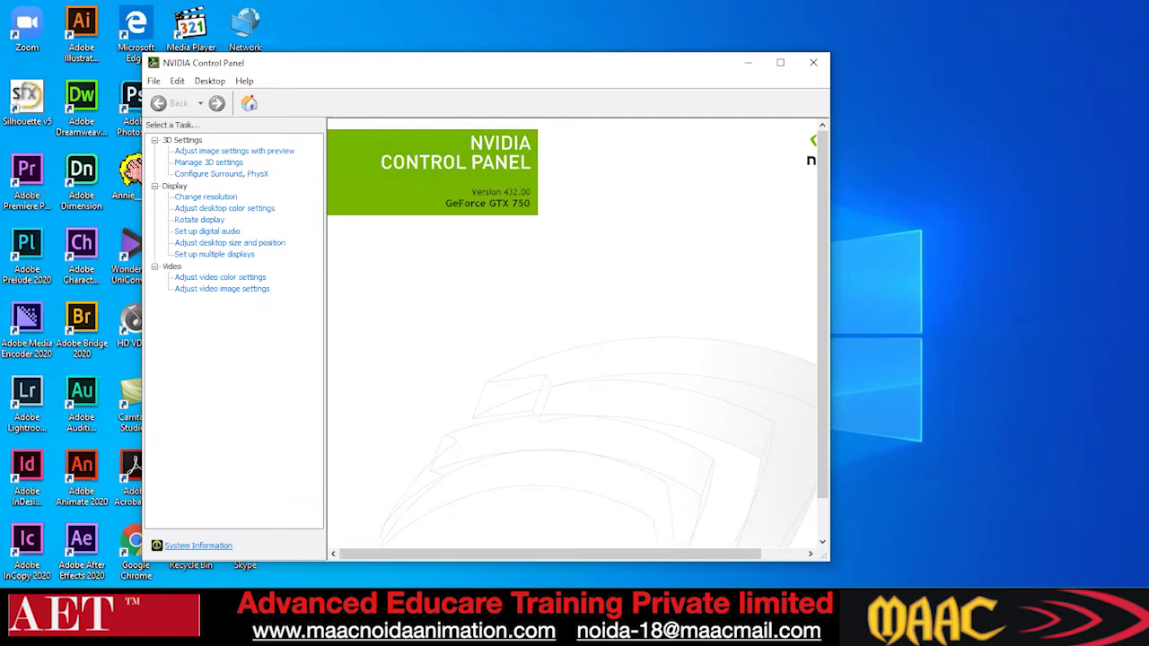
key("super")
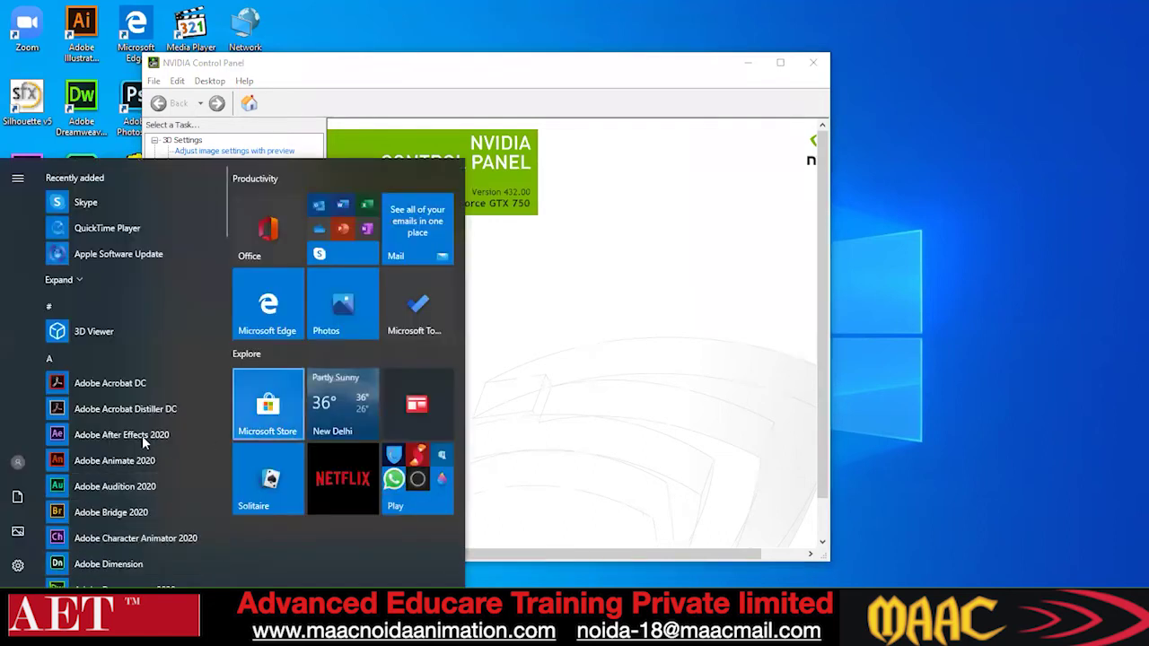
key("super+s")
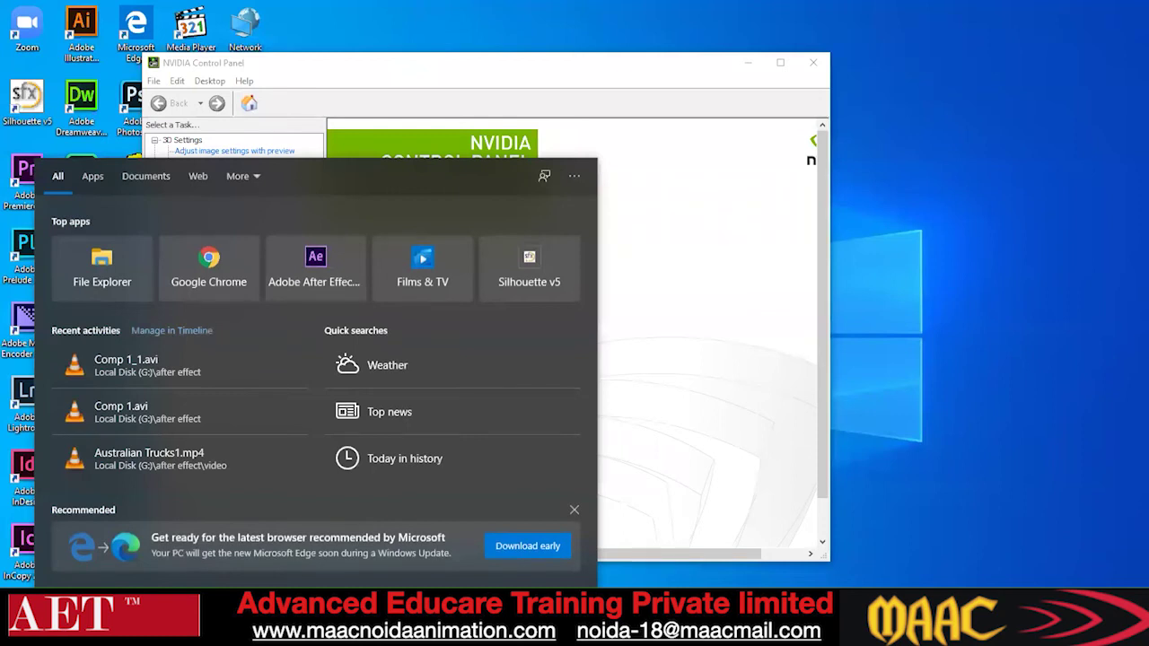
left_click(1016, 509)
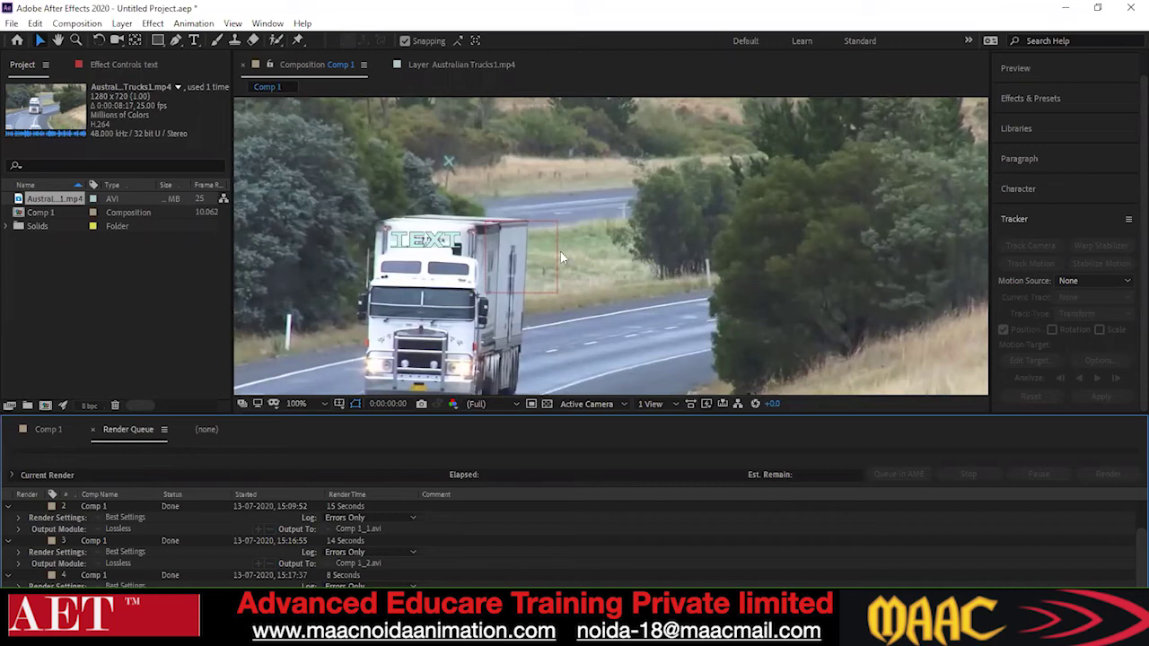
- Switch to File Explorer to check the drives under This PC, and return to After Effects
key("alt+Tab")
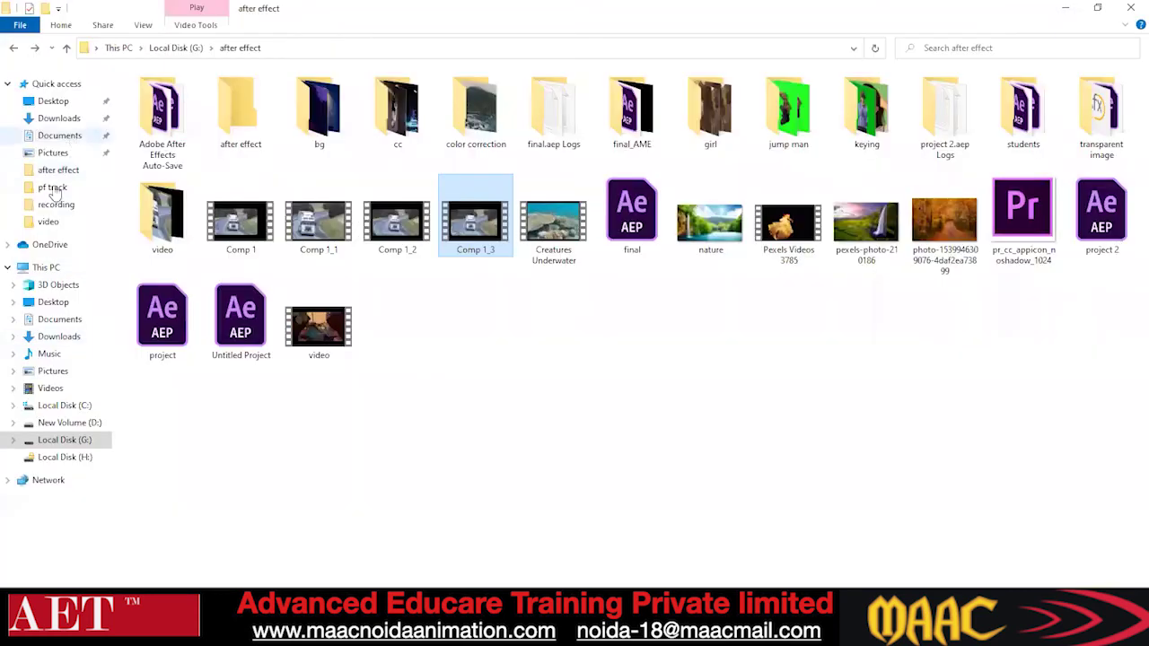
left_click(49, 268)
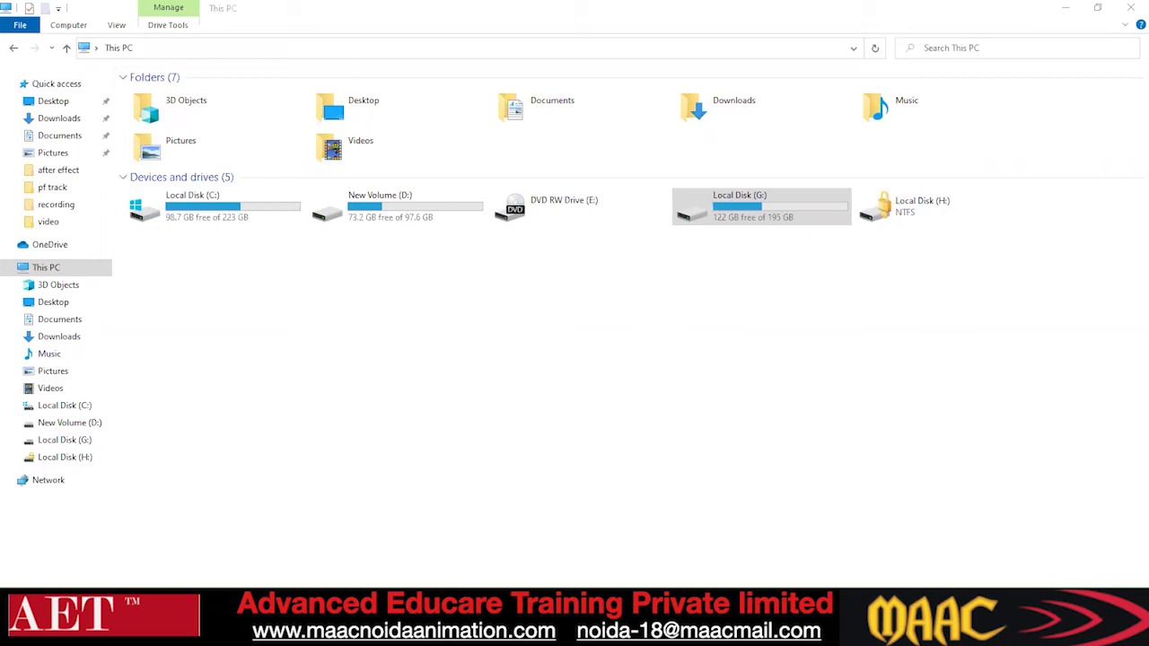
left_click(584, 634)
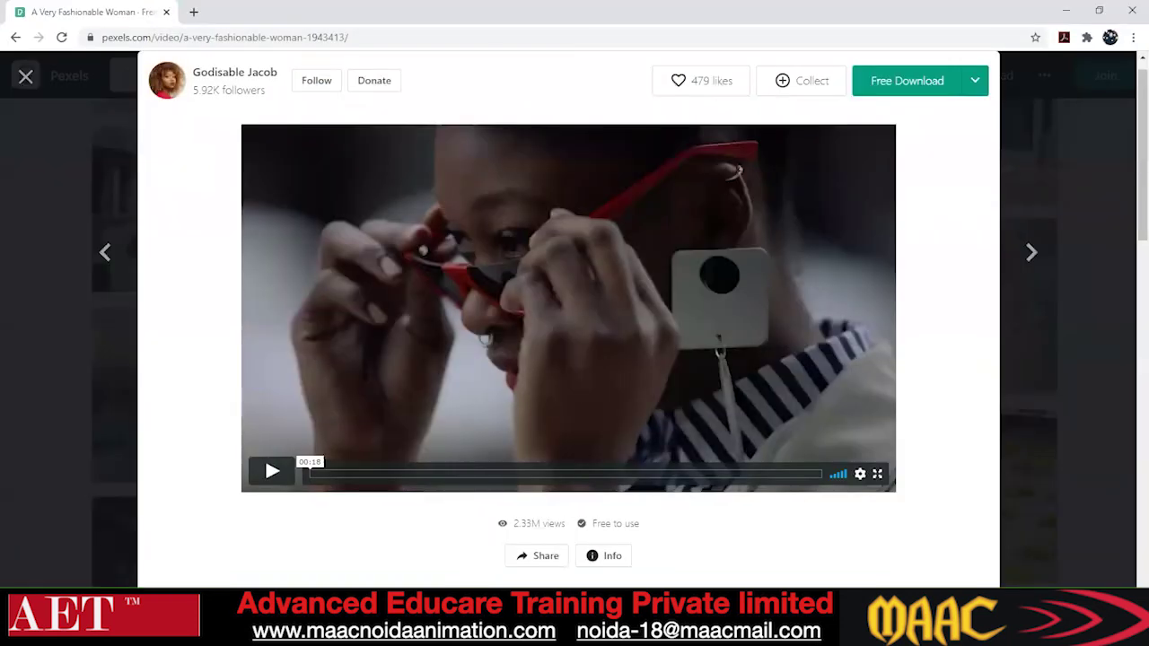
left_click(618, 634)
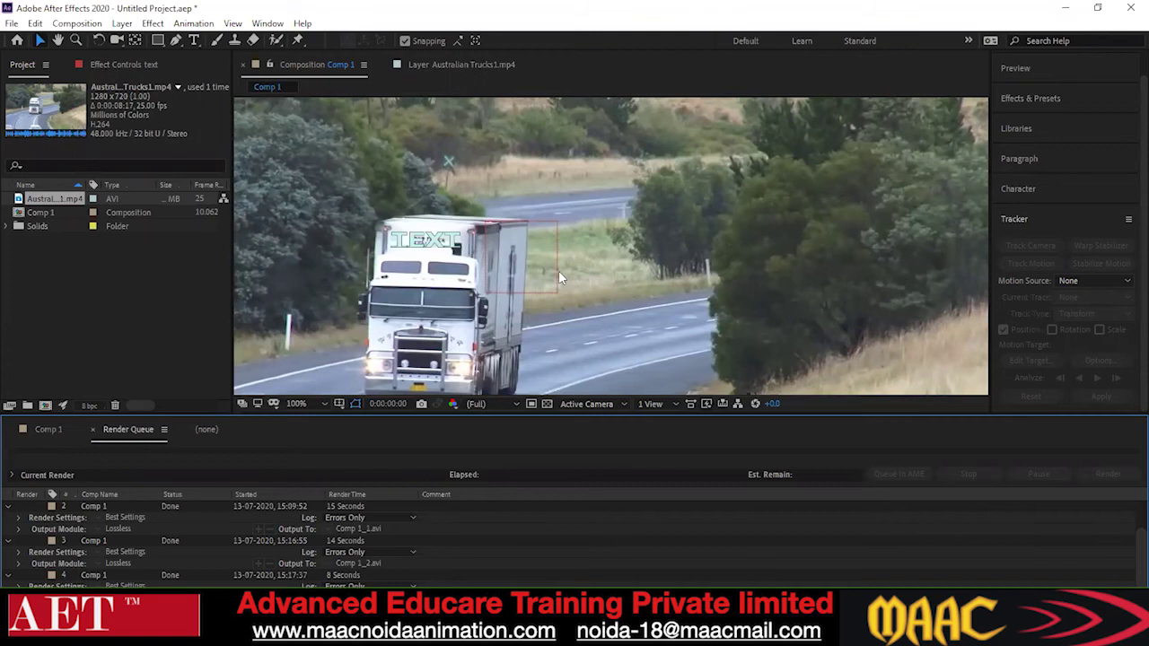
- Examine the Roto Brush, Pen and shape tool variants, leaving the Rounded Rectangle Tool active
scroll(444, 266, "down", 2)
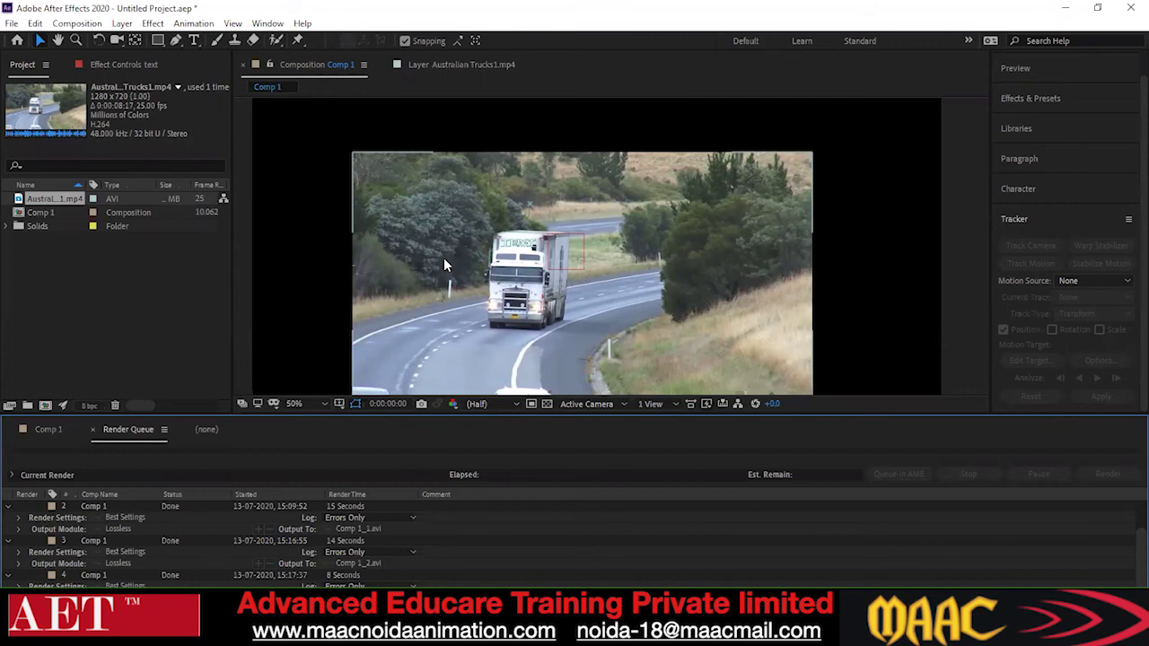
left_click(278, 41)
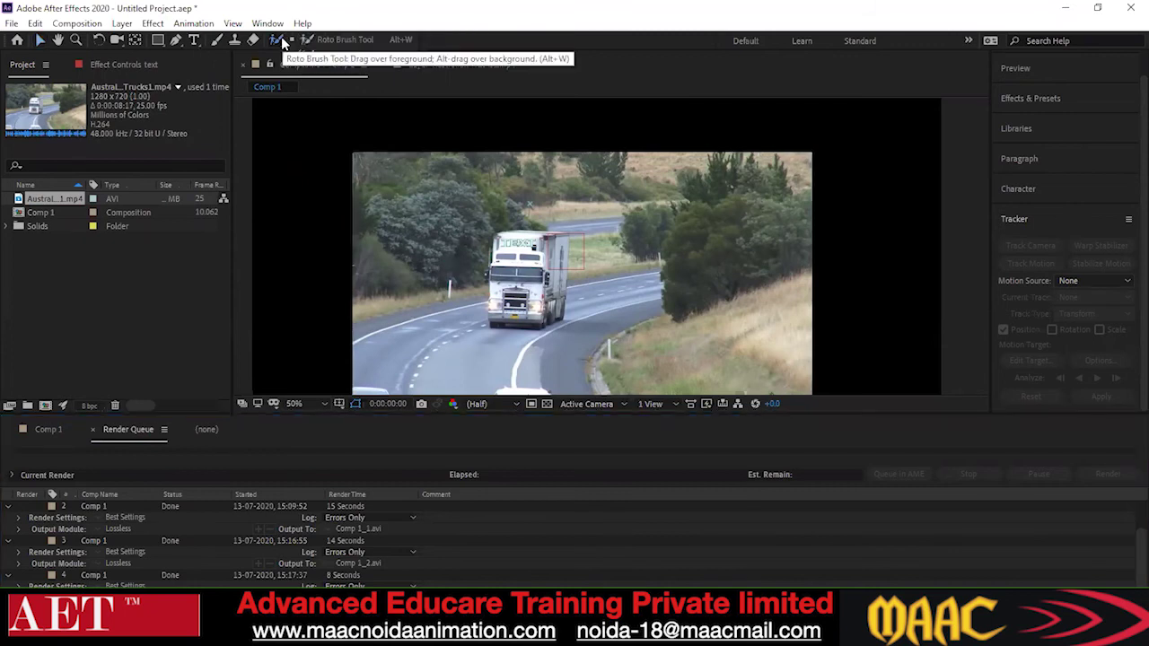
left_click(282, 42)
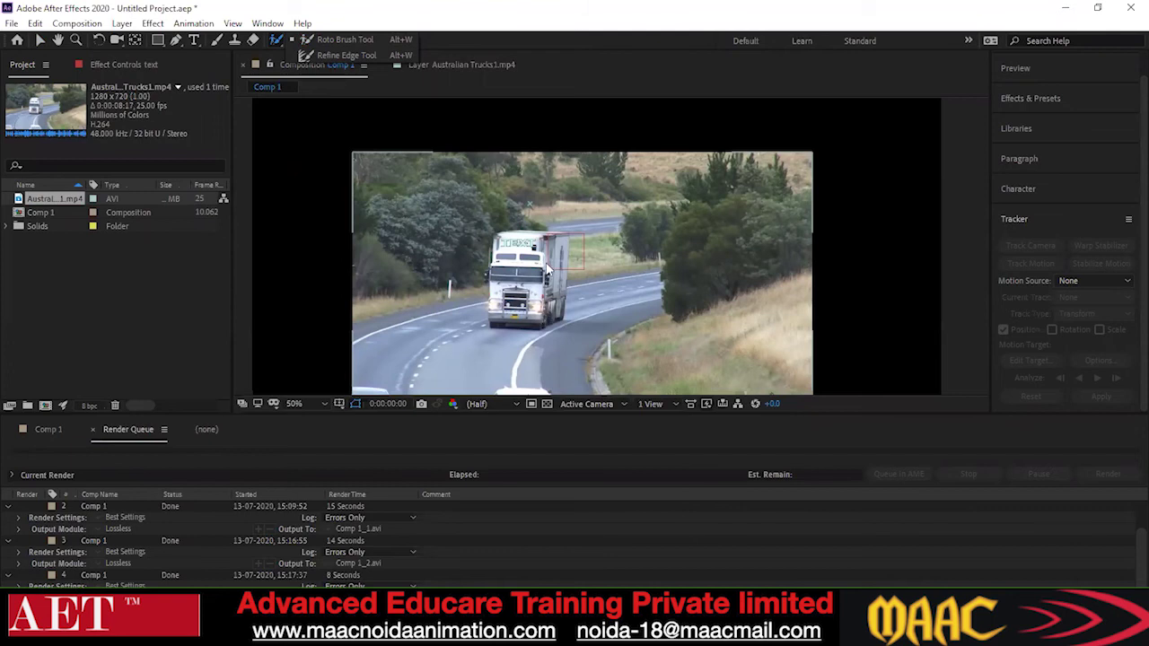
left_click(178, 45)
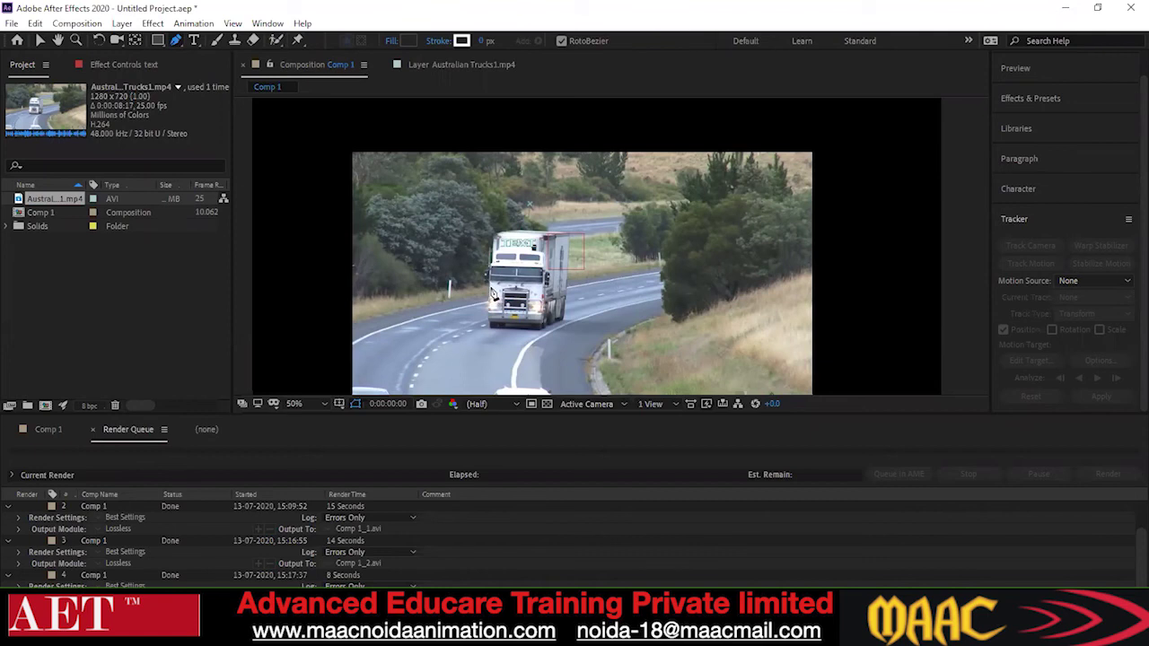
left_click(177, 41)
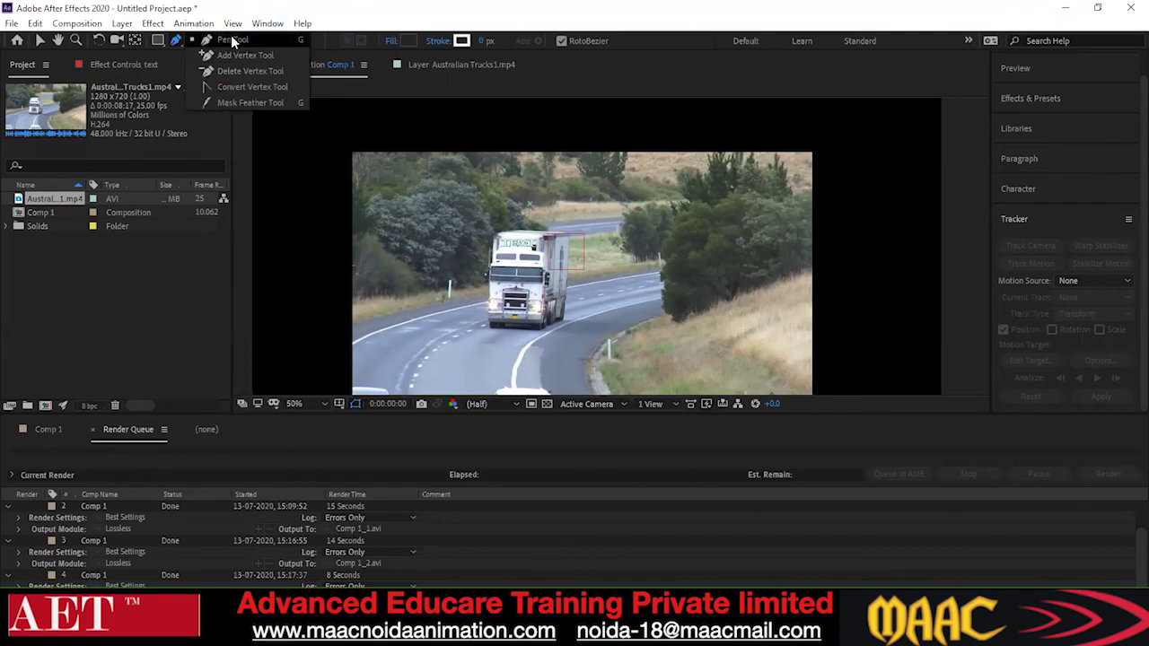
left_click(157, 41)
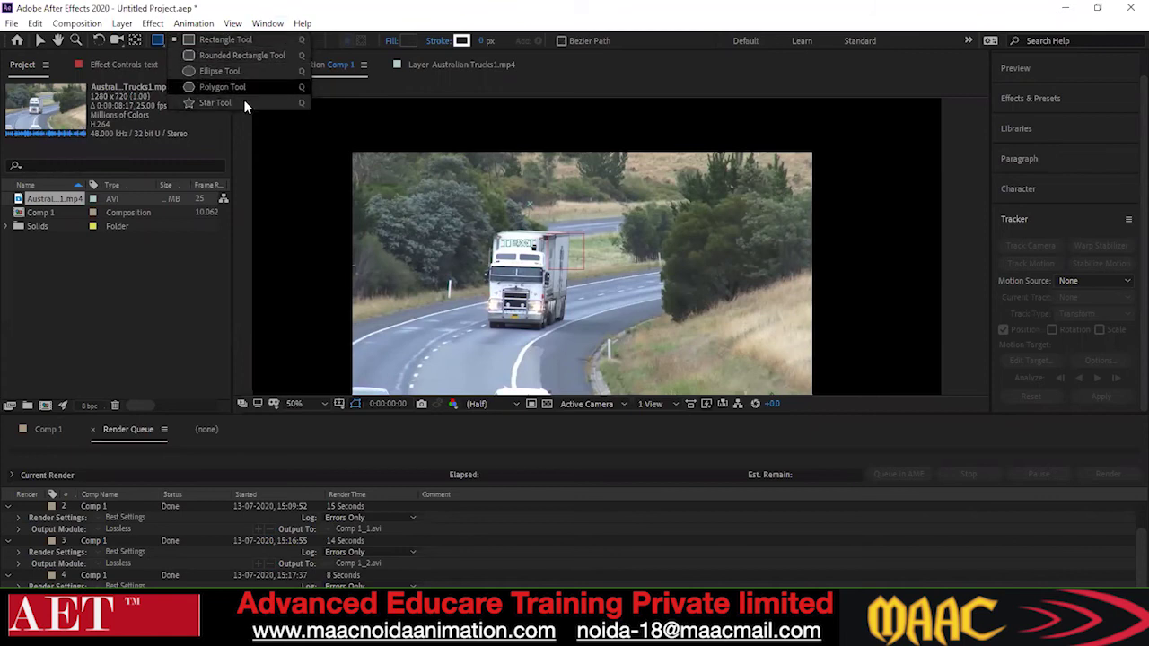
left_click(180, 42)
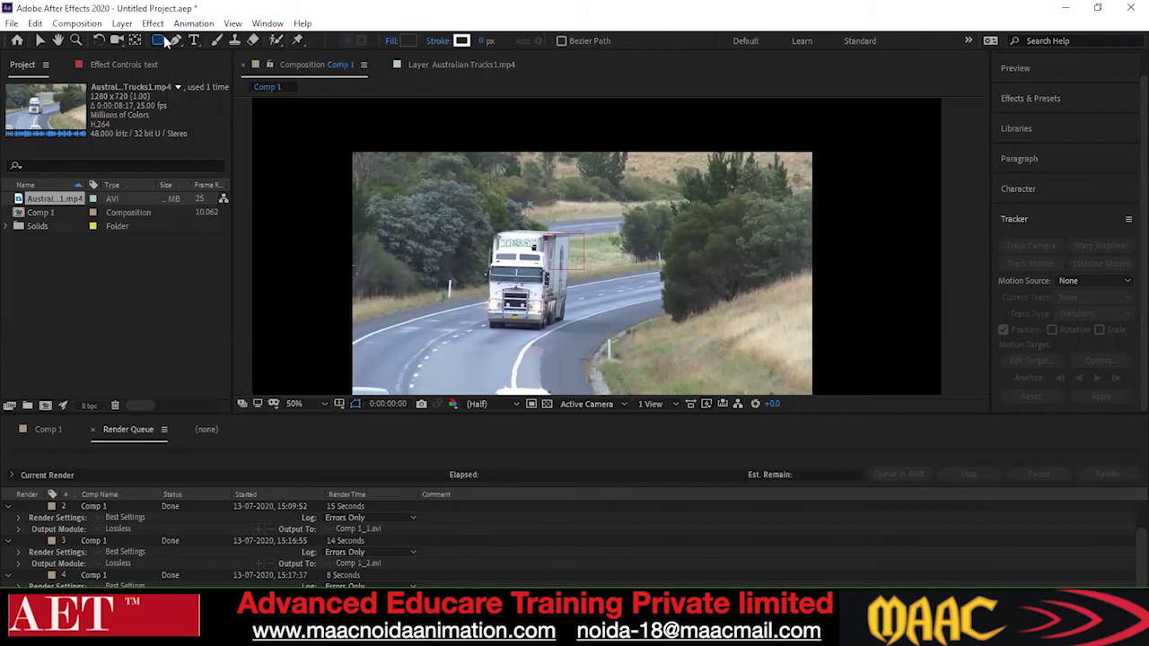
left_click(159, 42)
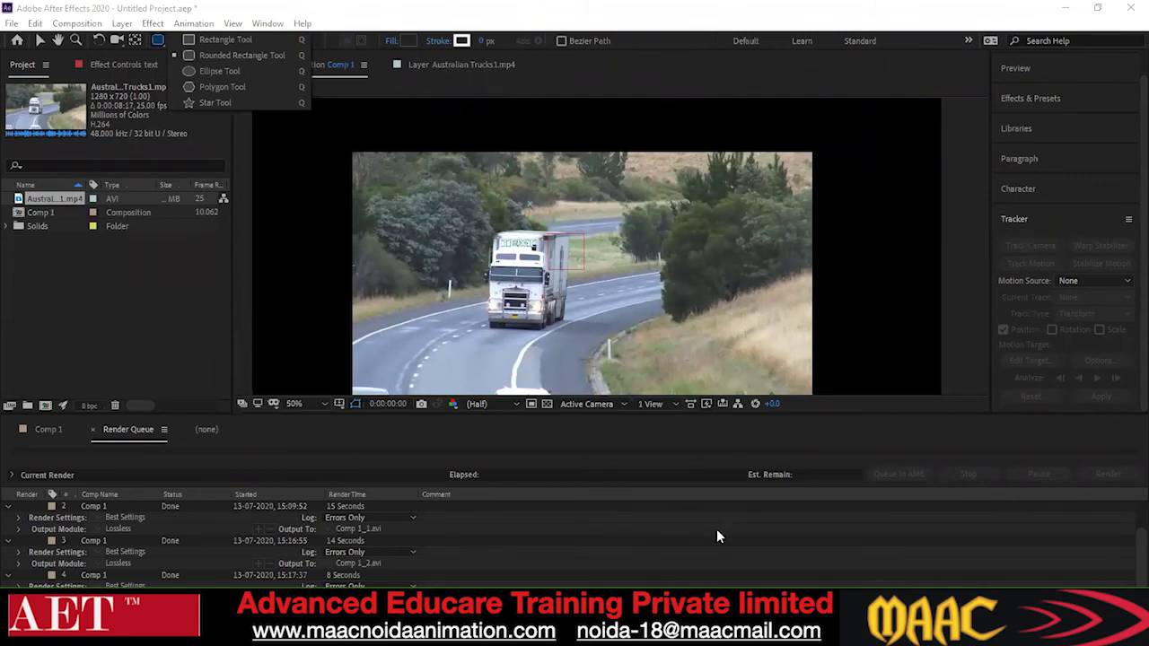
- Switch to File Explorer and look through the Program Files (x86) folder on Local Disk (C:)
key("alt+Tab")
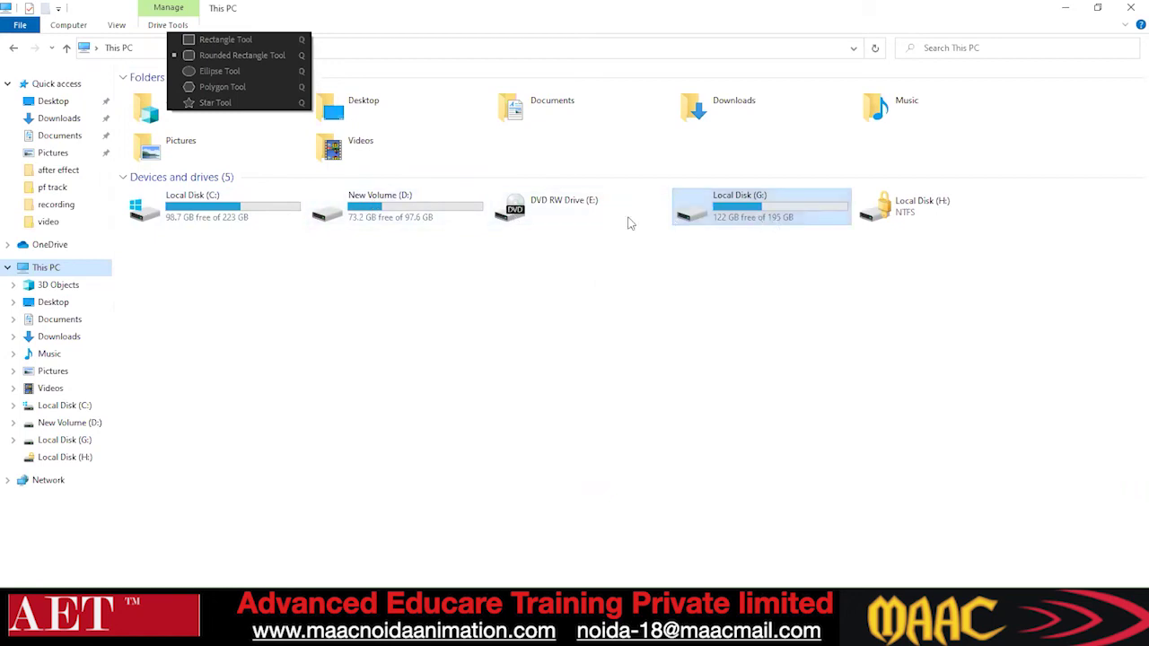
double_click(220, 212)
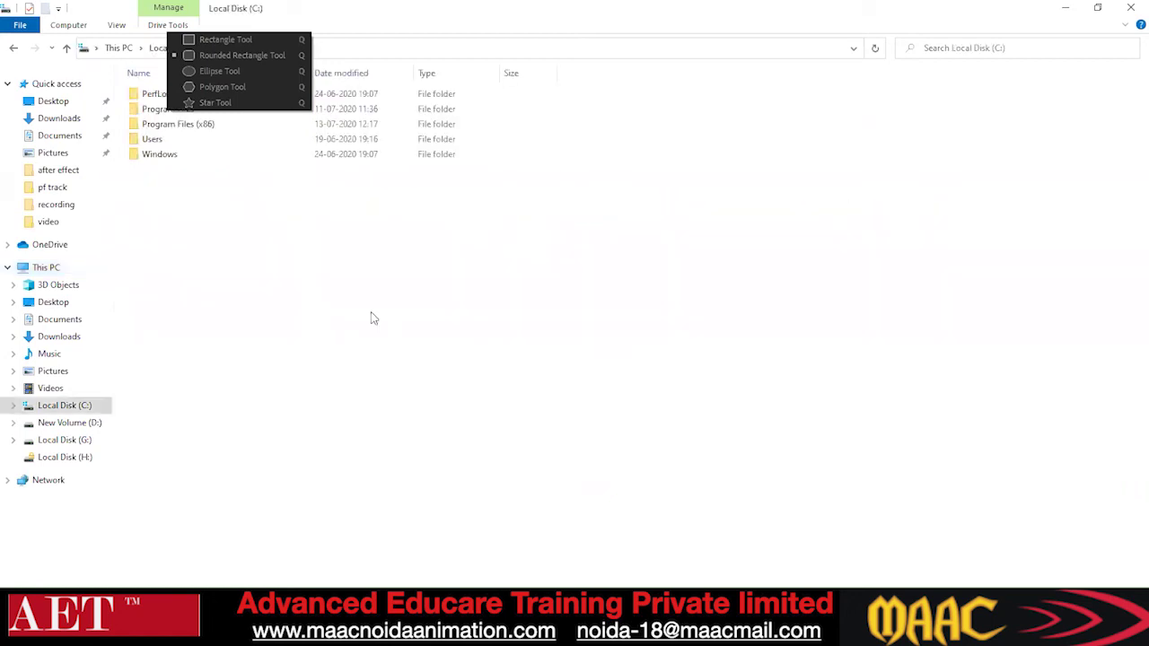
double_click(166, 126)
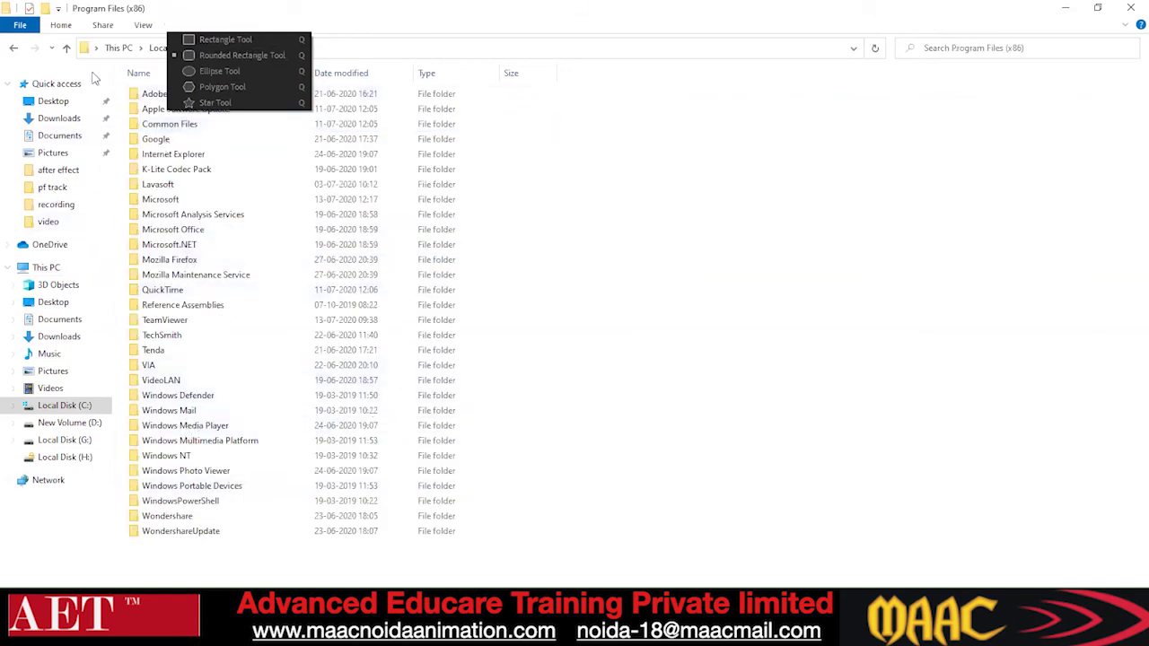
left_click(13, 48)
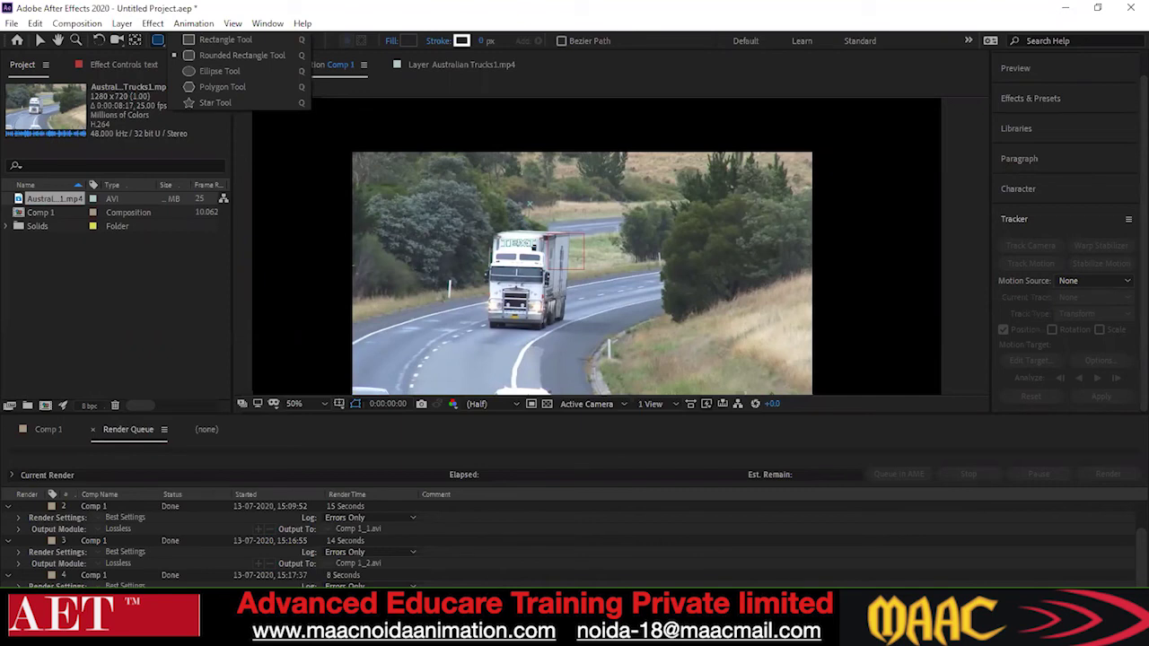
mouse_move(580, 634)
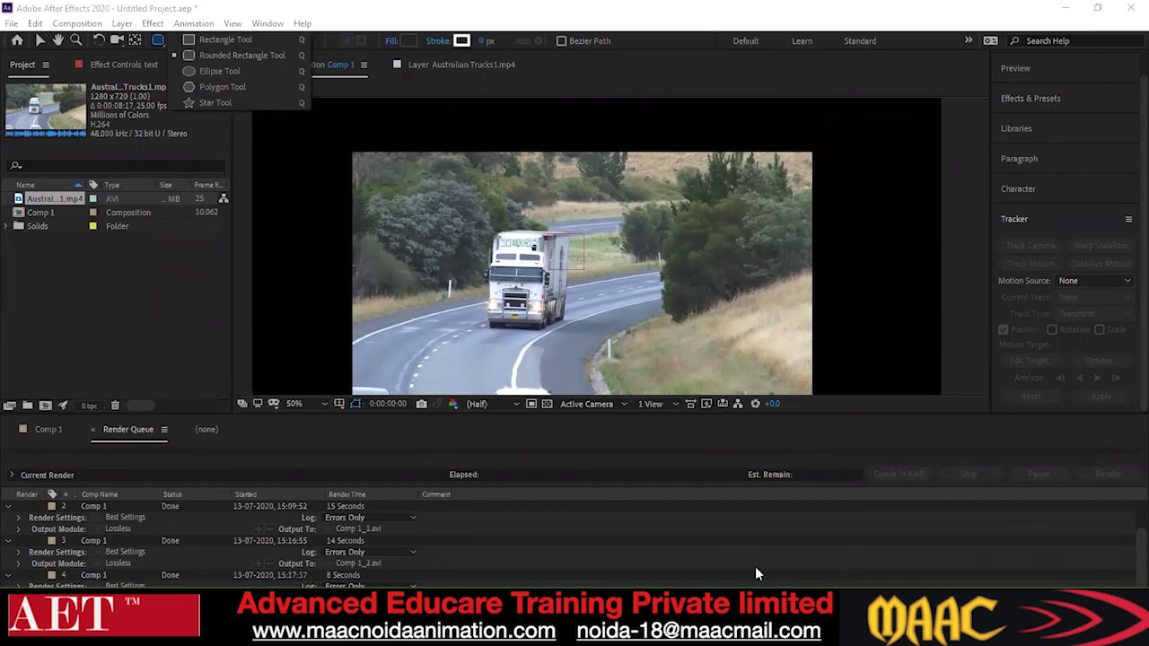
mouse_move(721, 632)
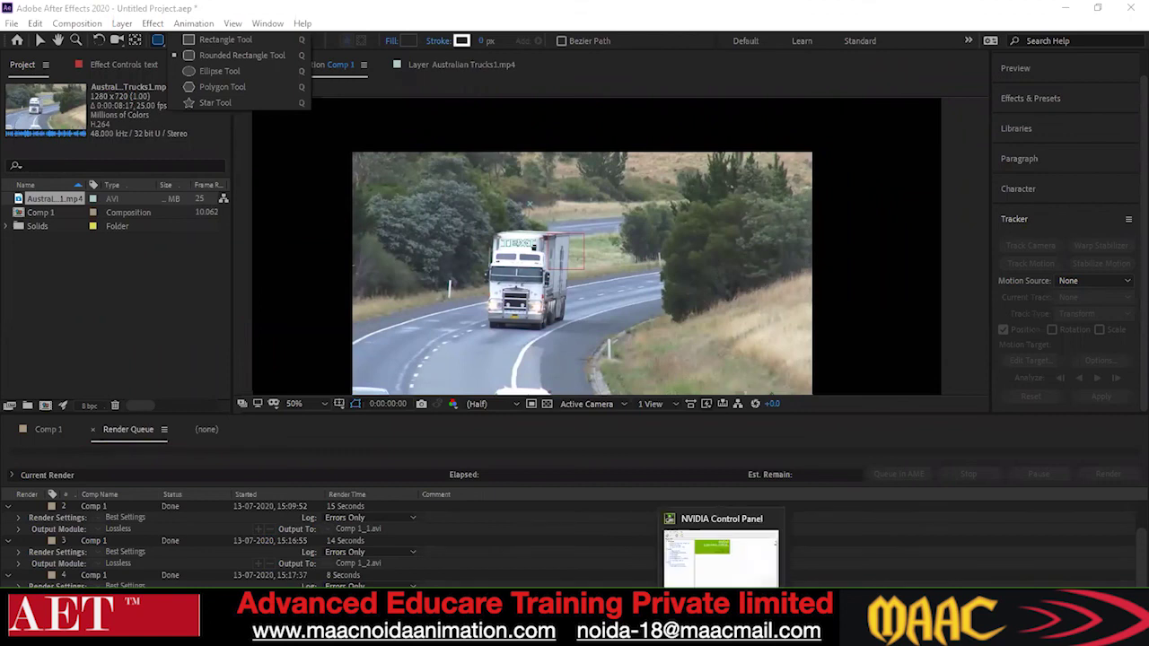